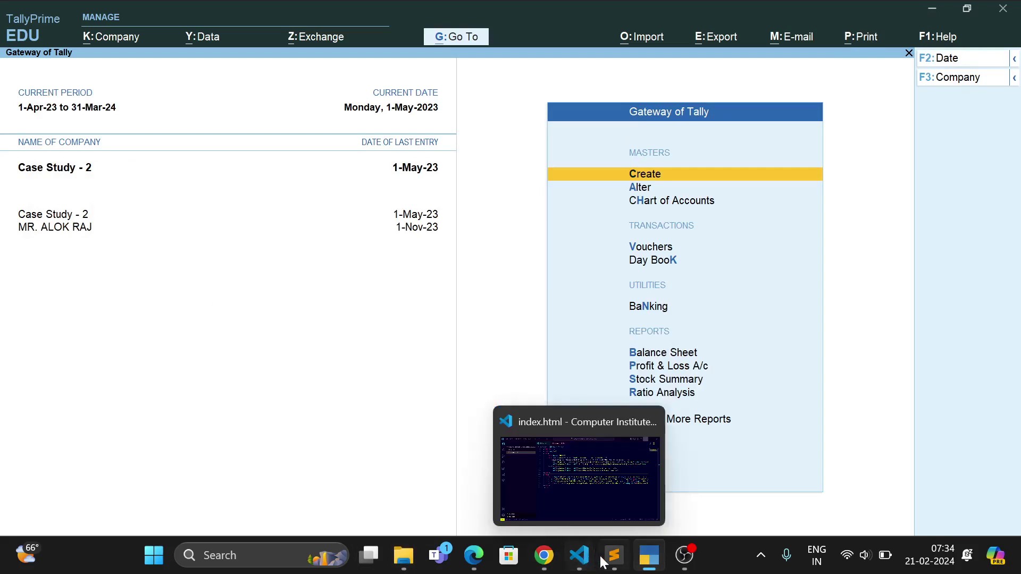
Switch to the Case Study 2 Question PDF in Edge and examine transaction 23 under June 2021.
left_click(474, 556)
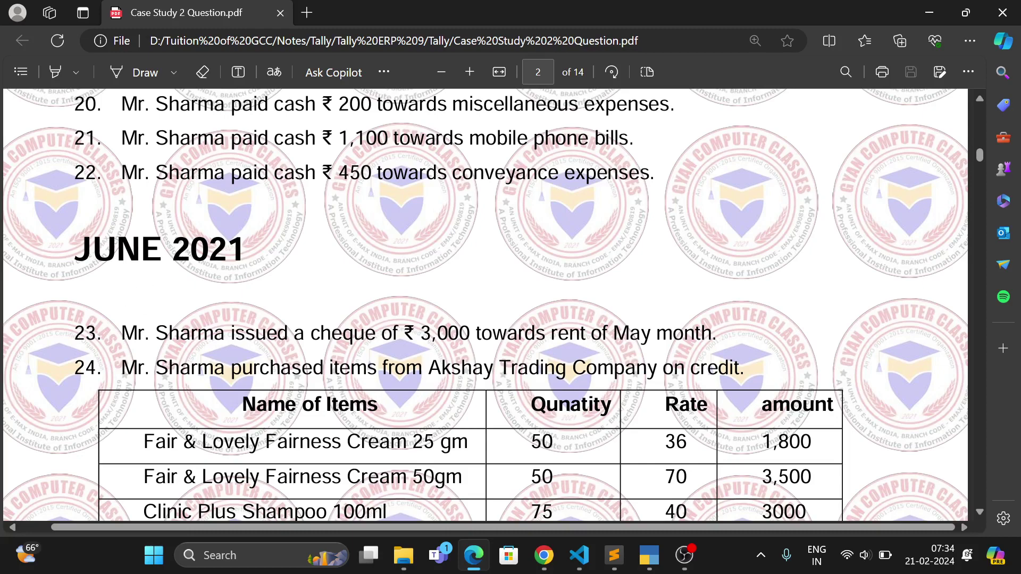
scroll(486, 305, "down", 3)
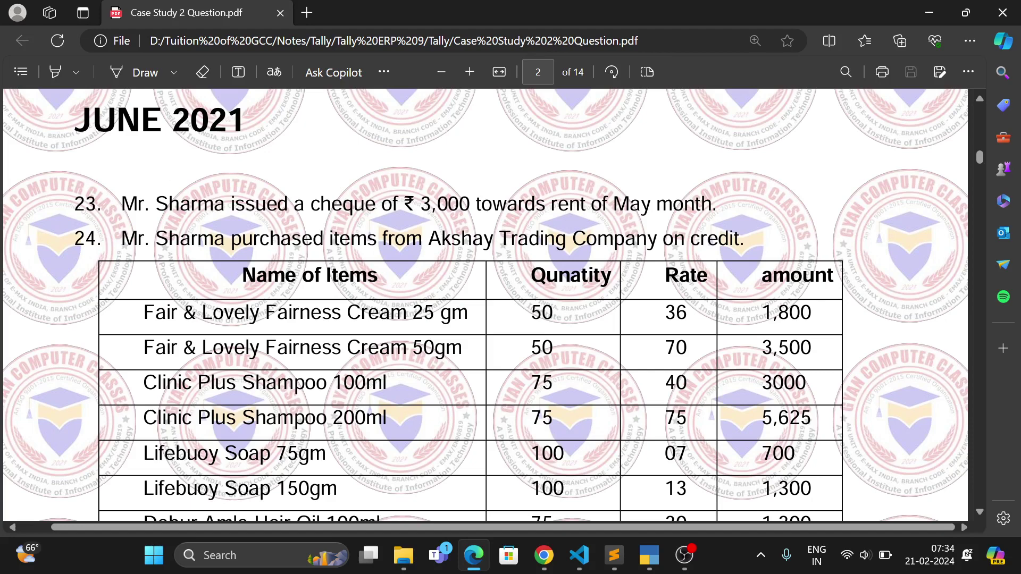
left_click_drag(75, 203, 713, 203)
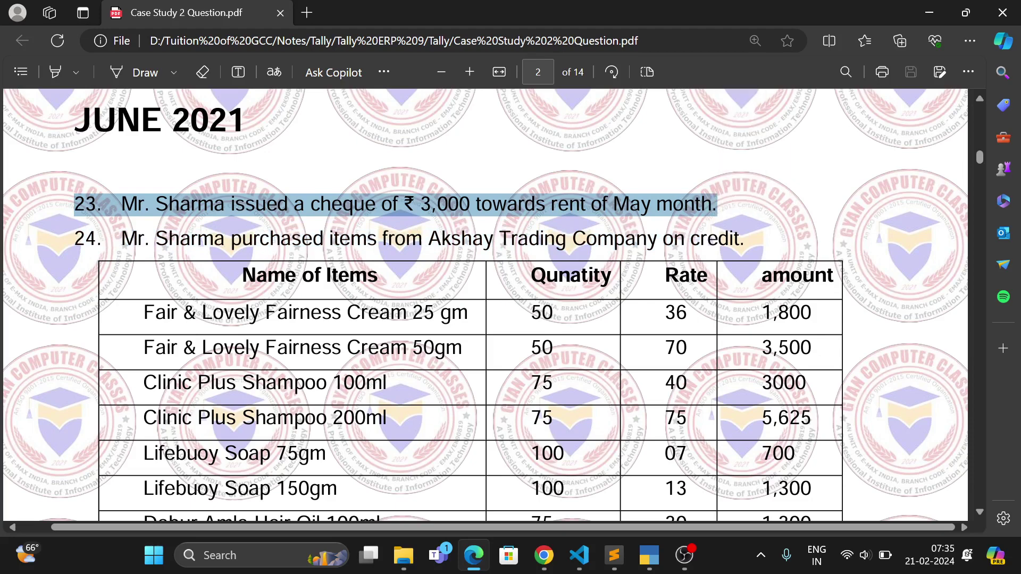
Switch back to TallyPrime, open a new payment voucher and set its date to 1-6-2023.
key("alt+Tab")
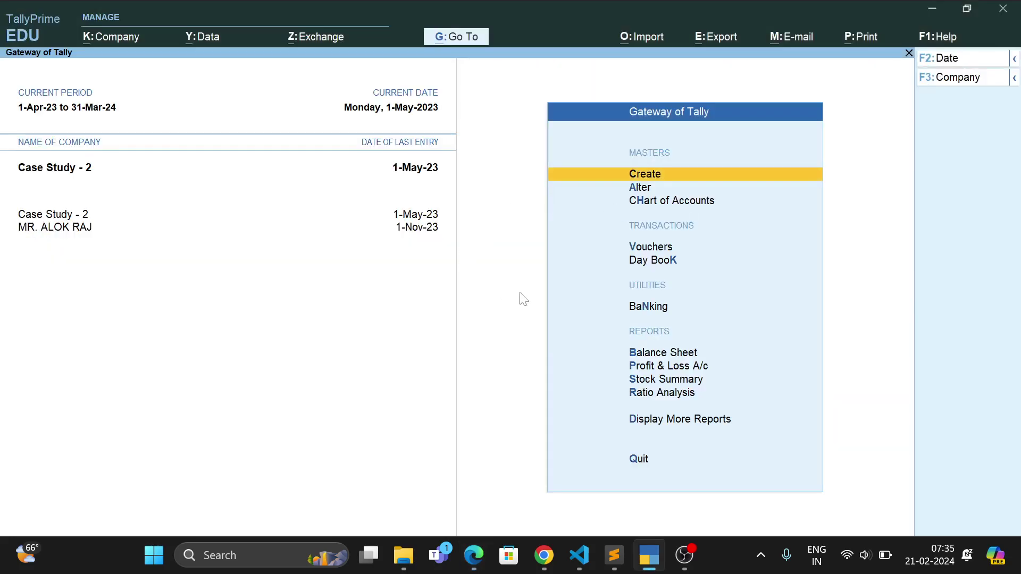
key("Down")
key("Down")
key("Down")
key("Down")
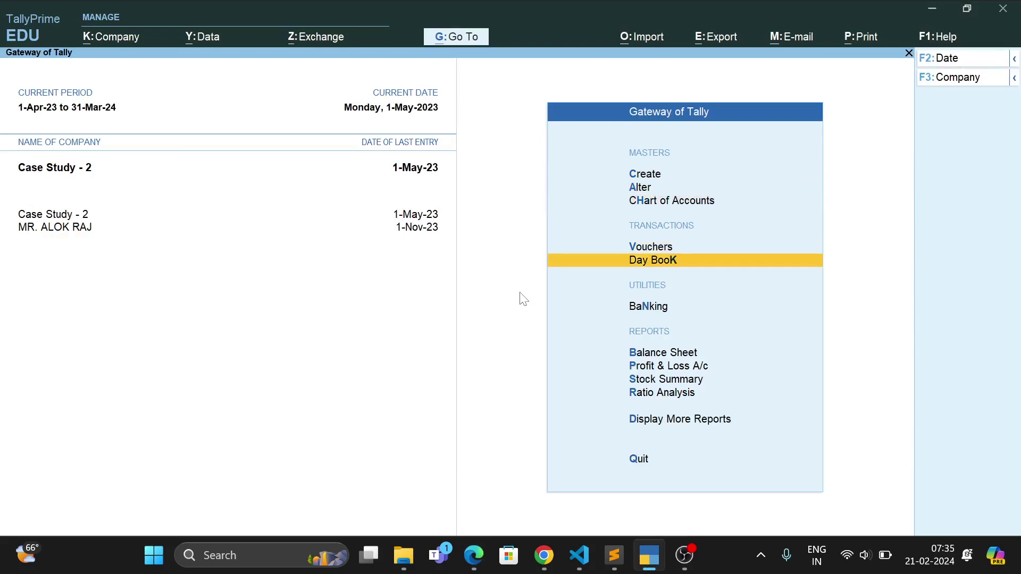
key("Up")
key("Return")
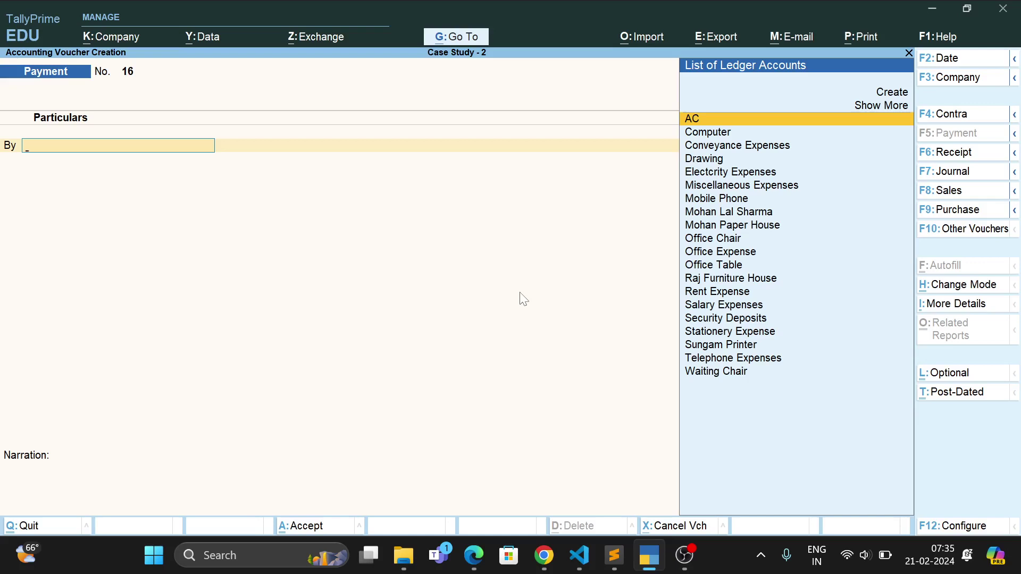
type("Re")
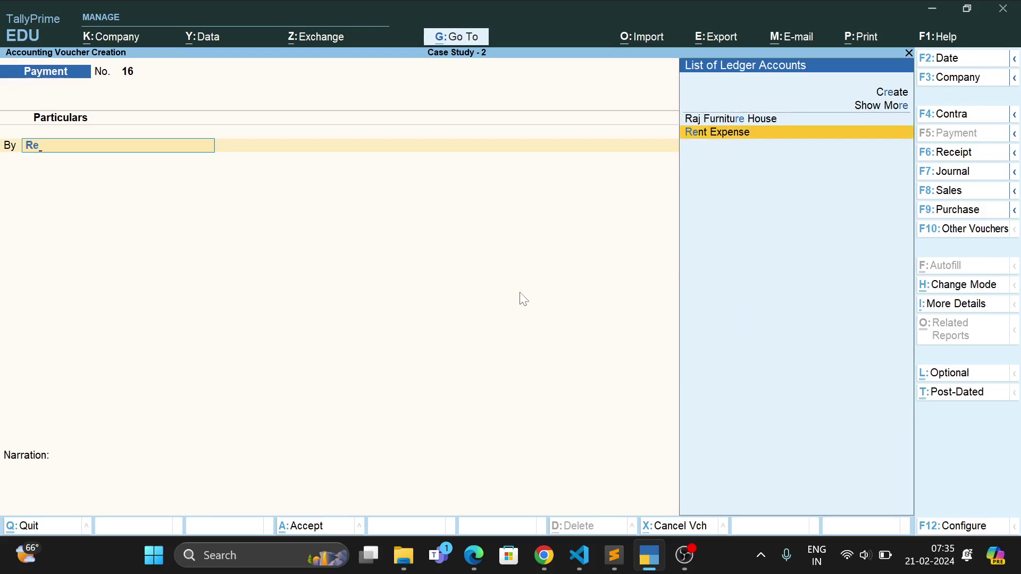
key("BackSpace")
key("BackSpace")
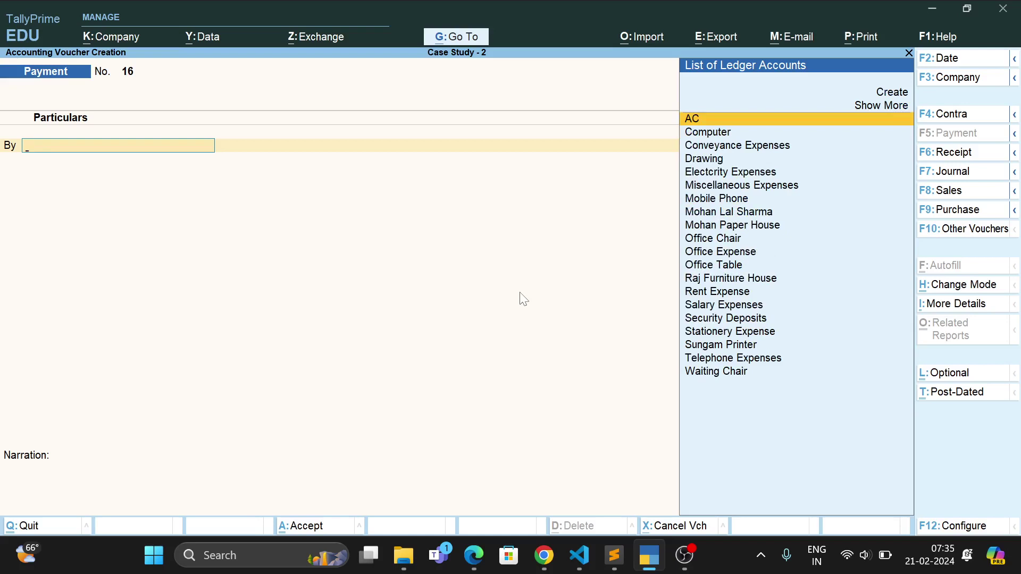
key("F2")
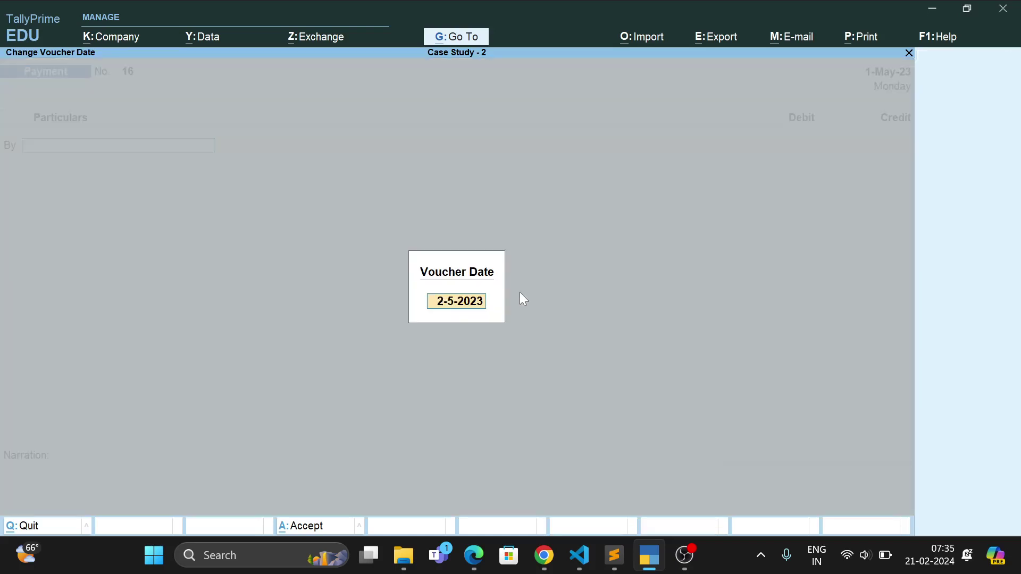
type("1-6")
key("Return")
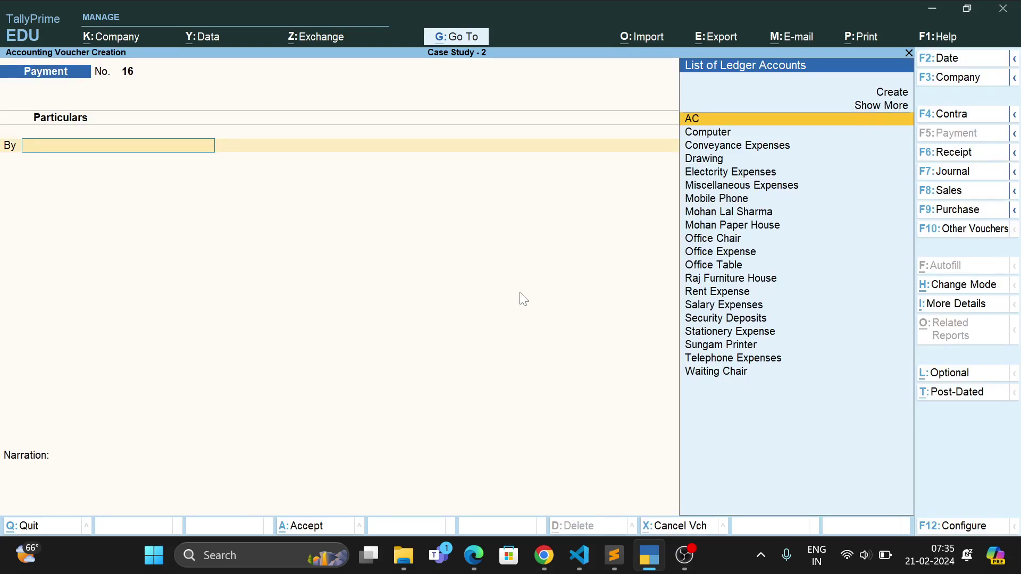
Debit Rent Expense with 3000, credit the same amount to SBI, and save the payment voucher.
type("Re")
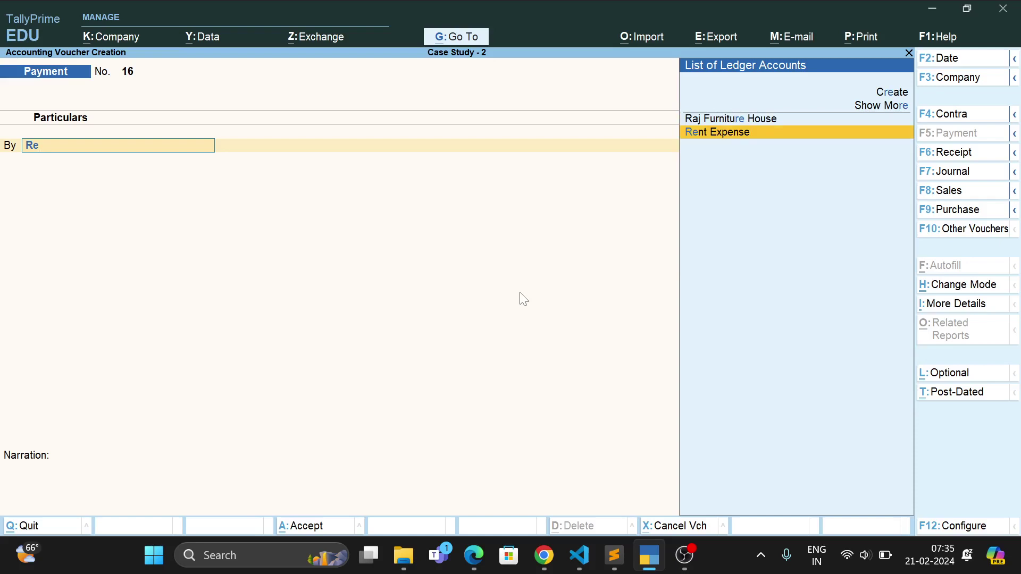
key("Return")
type("3000")
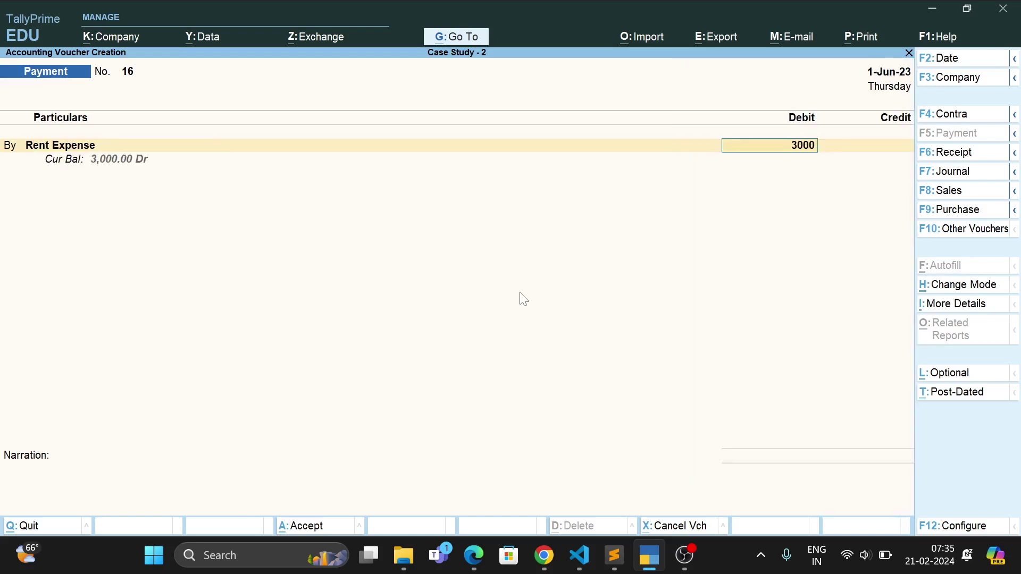
key("Return")
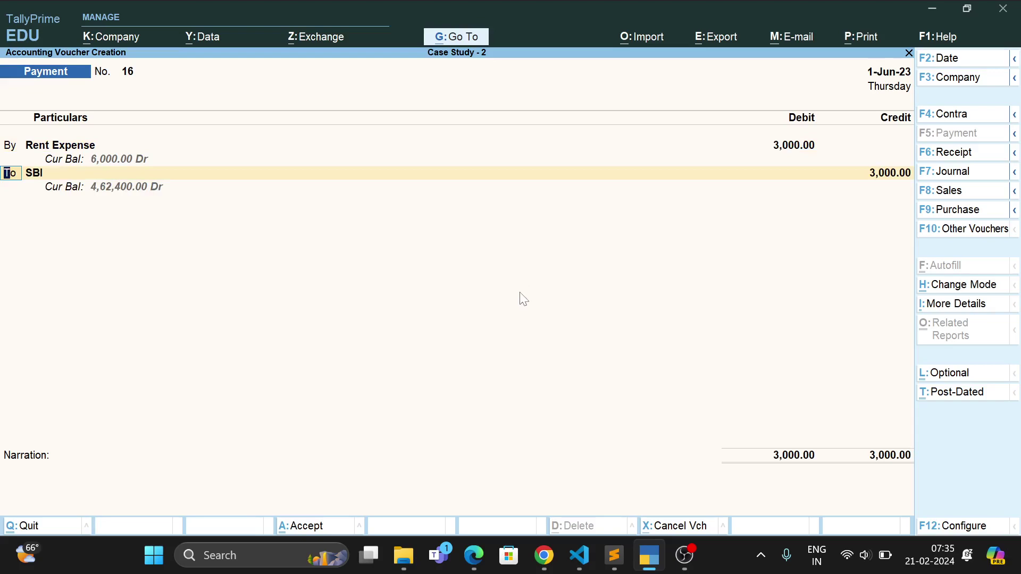
key("alt+Tab")
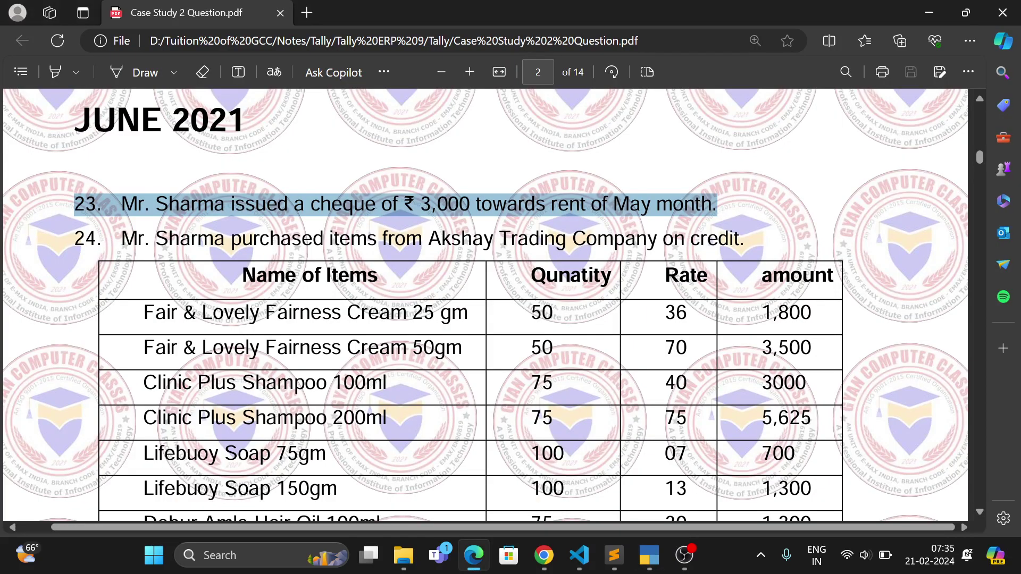
key("alt+Tab")
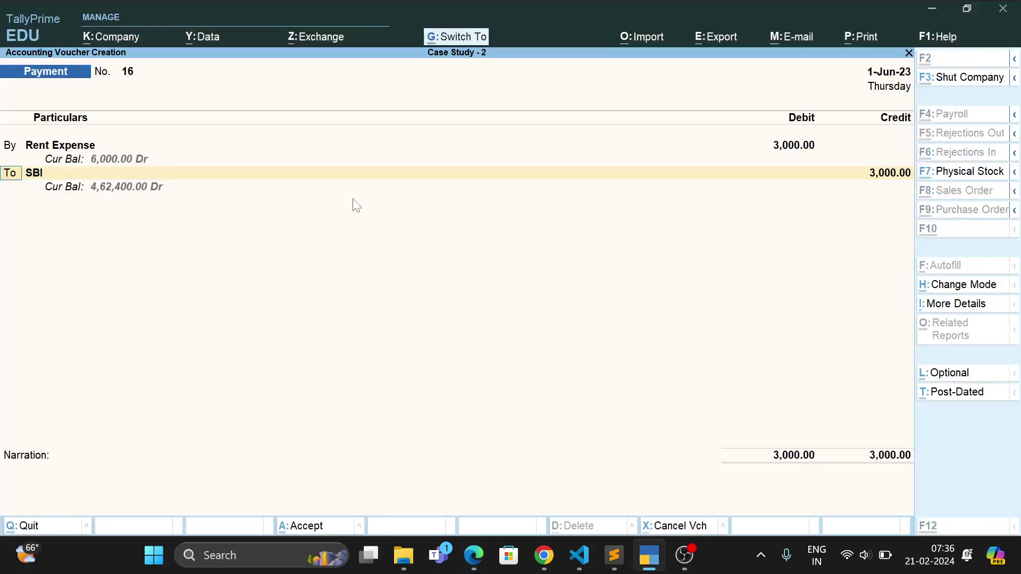
key("ctrl+a")
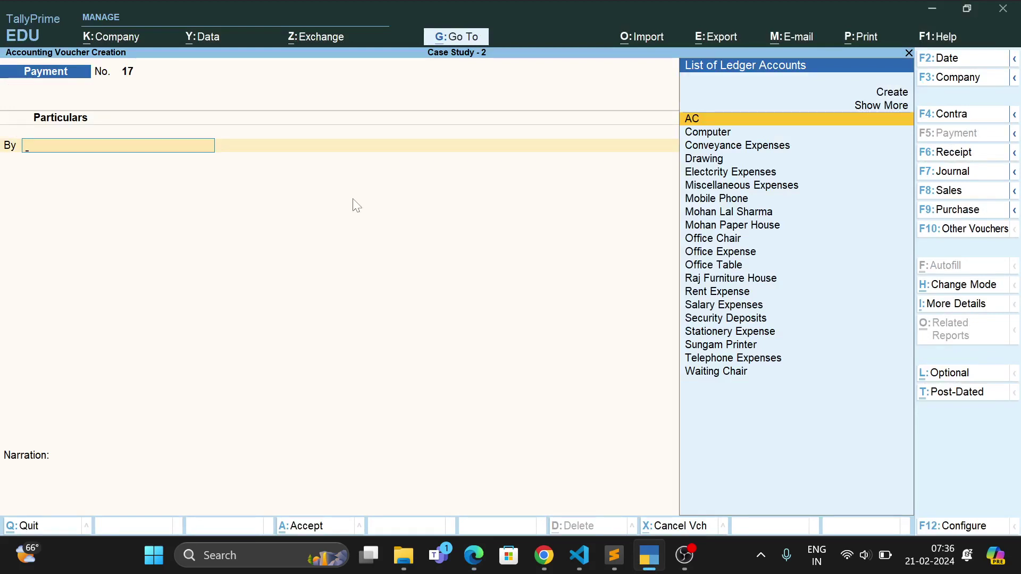
key("F9")
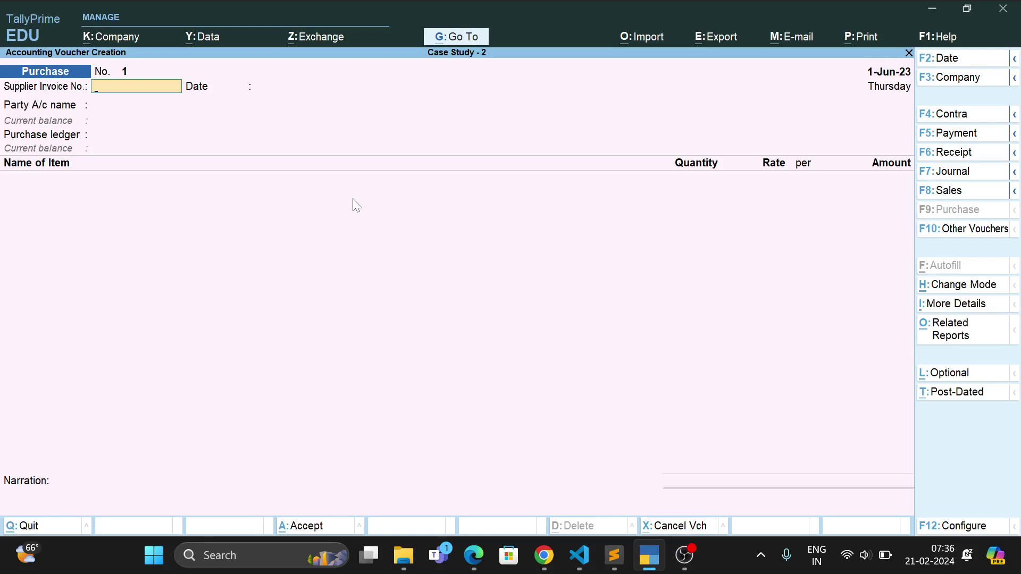
key("Escape")
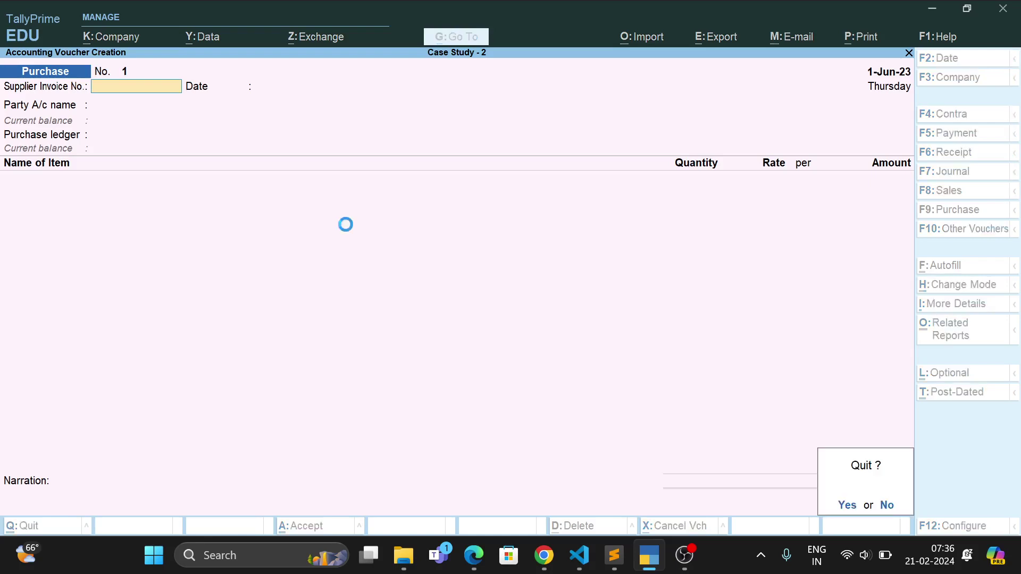
key("y")
Open the list of masters for creating a new master from the Gateway of Tally.
key("Up")
key("Up")
key("Up")
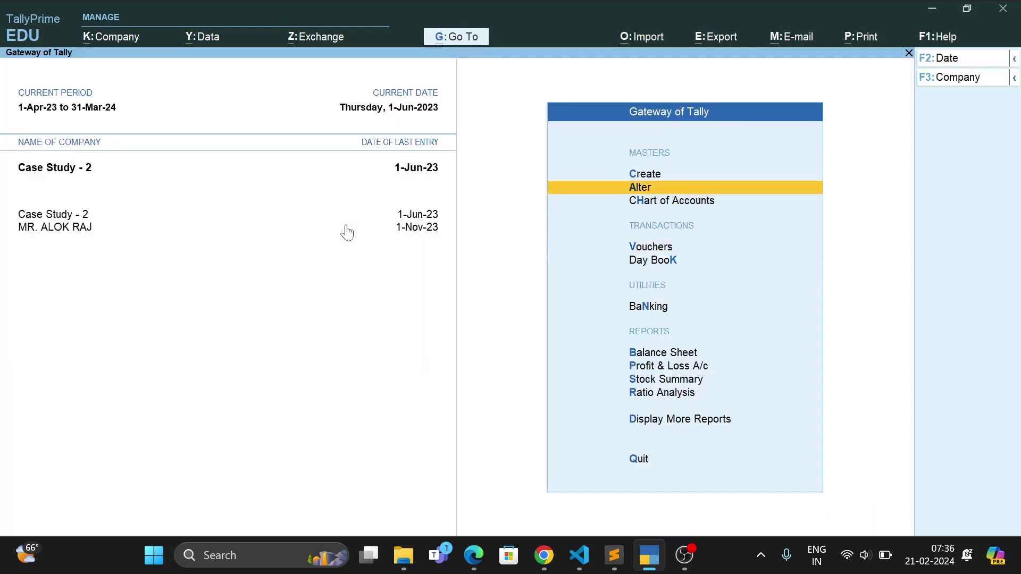
key("Return")
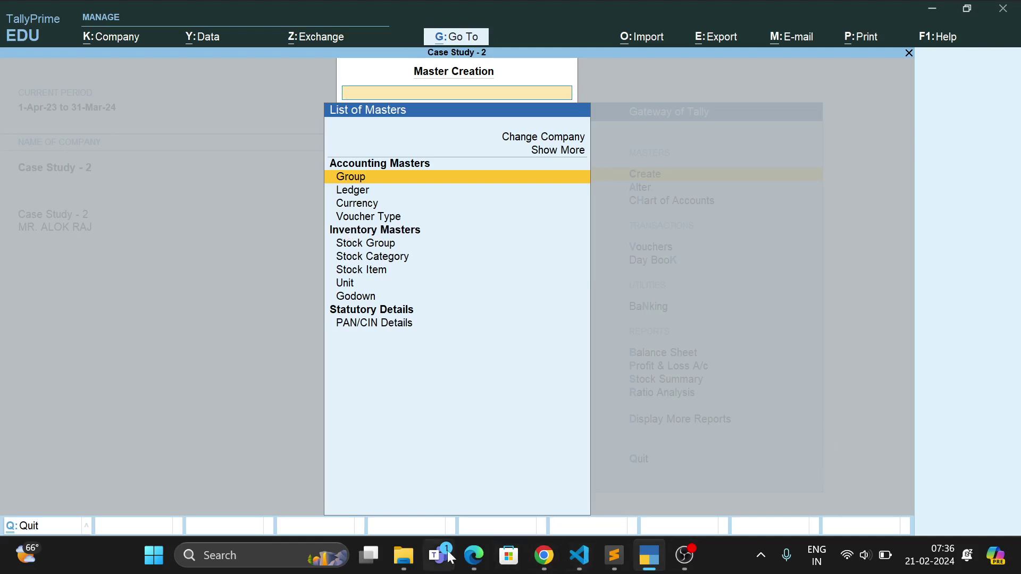
Switch to the case study PDF and examine the item table of transaction 24, the credit purchase from Akshay Trading Company.
left_click(484, 565)
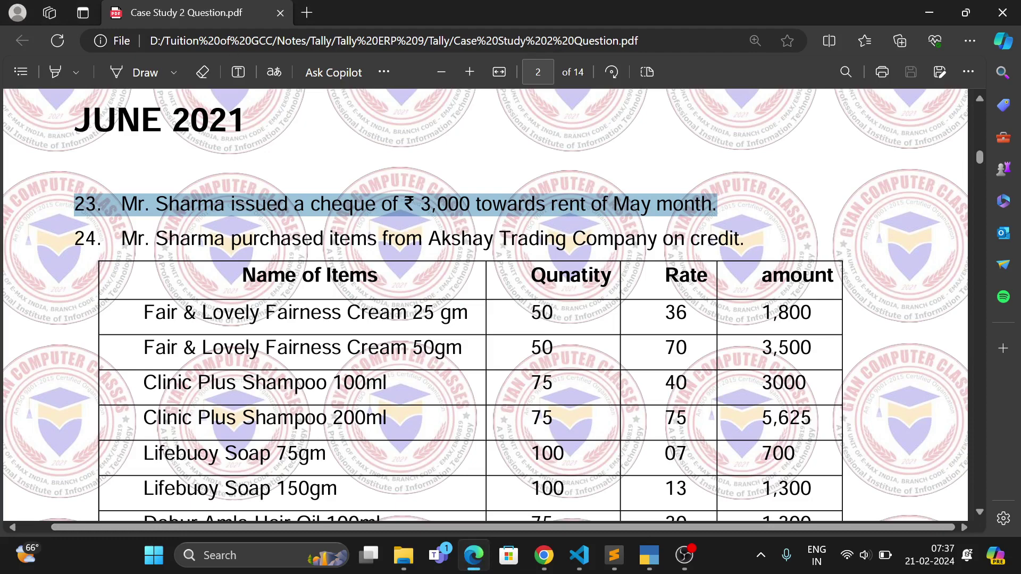
double_click(729, 240)
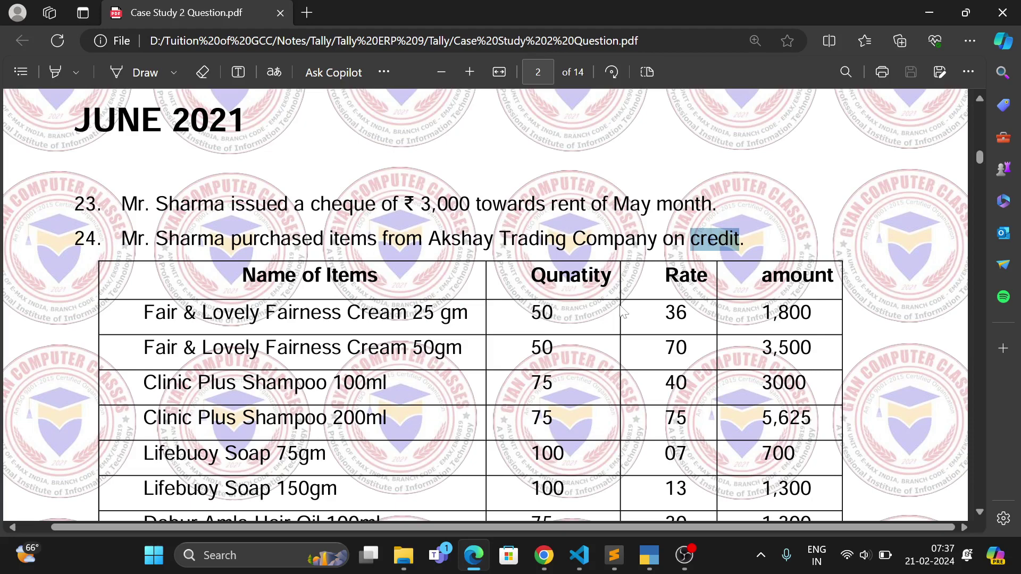
double_click(676, 313)
double_click(787, 314)
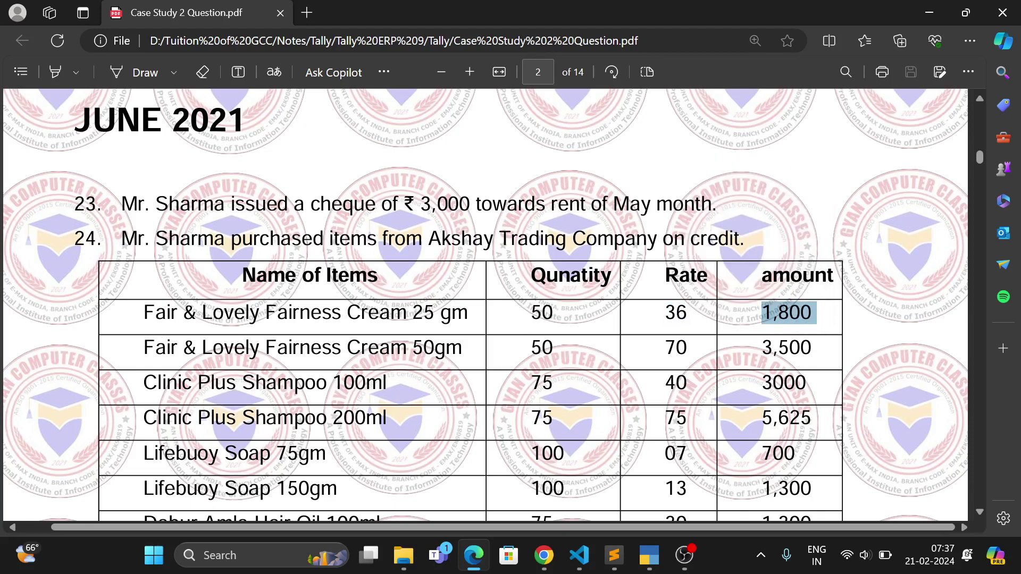
scroll(485, 305, "down", 10)
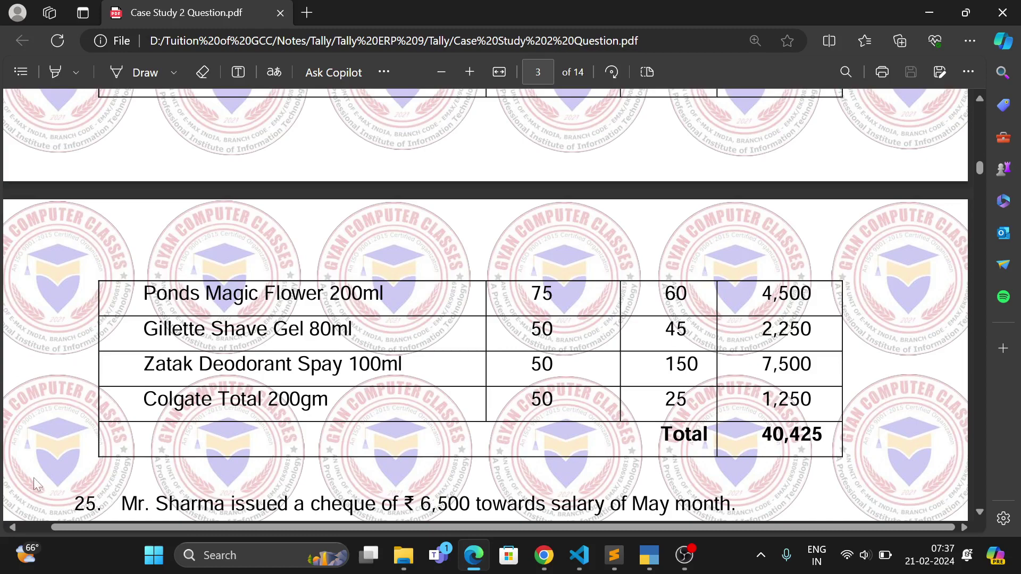
Return to TallyPrime and create a simple unit with symbol nos, formal name Number and 0 decimal places, then leave unit creation.
left_click(657, 556)
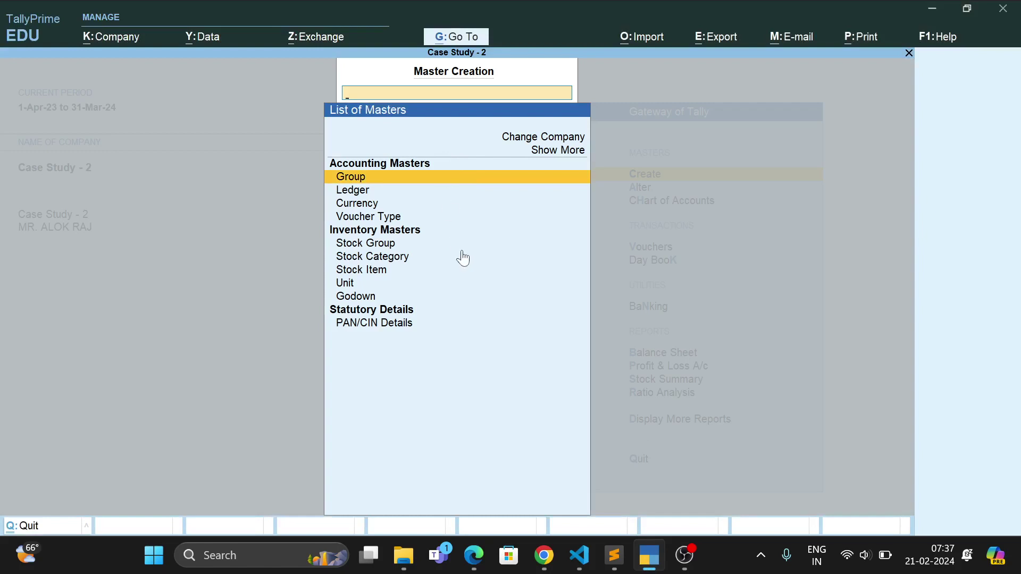
key("Down")
key("Down")
key("Down")
key("Down")
key("Down")
key("Down")
key("Down")
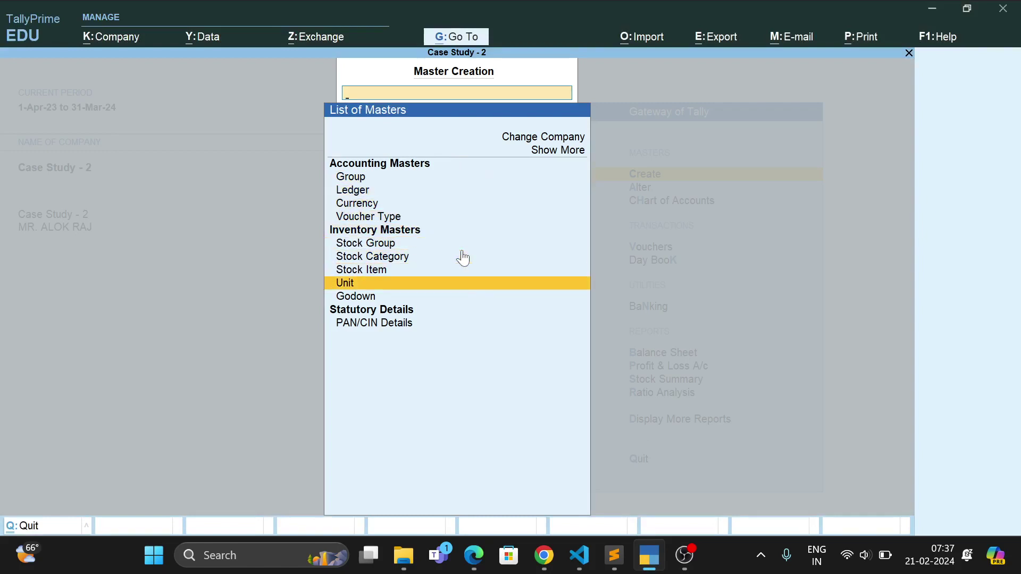
key("Return")
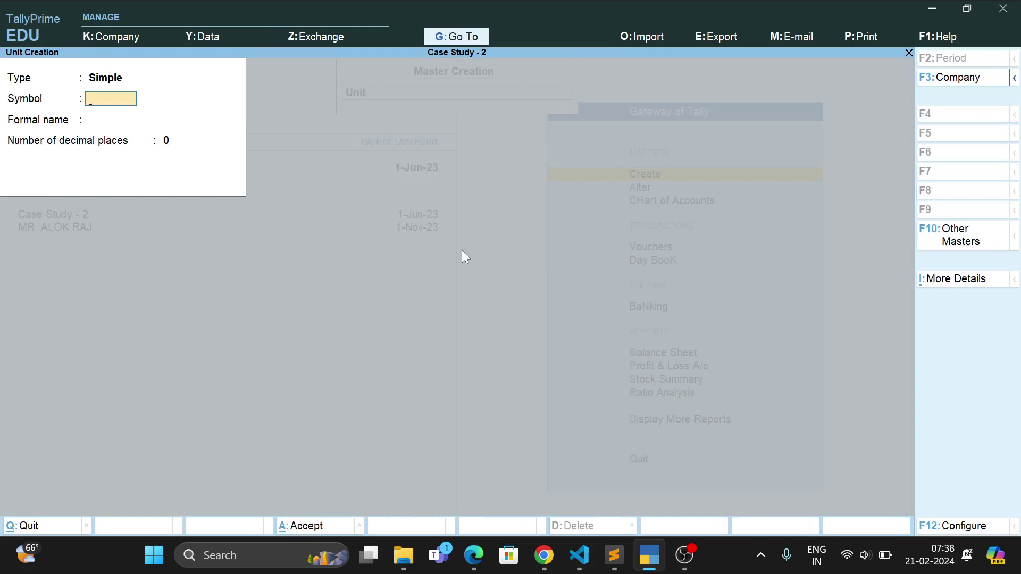
type("nos")
key("Return")
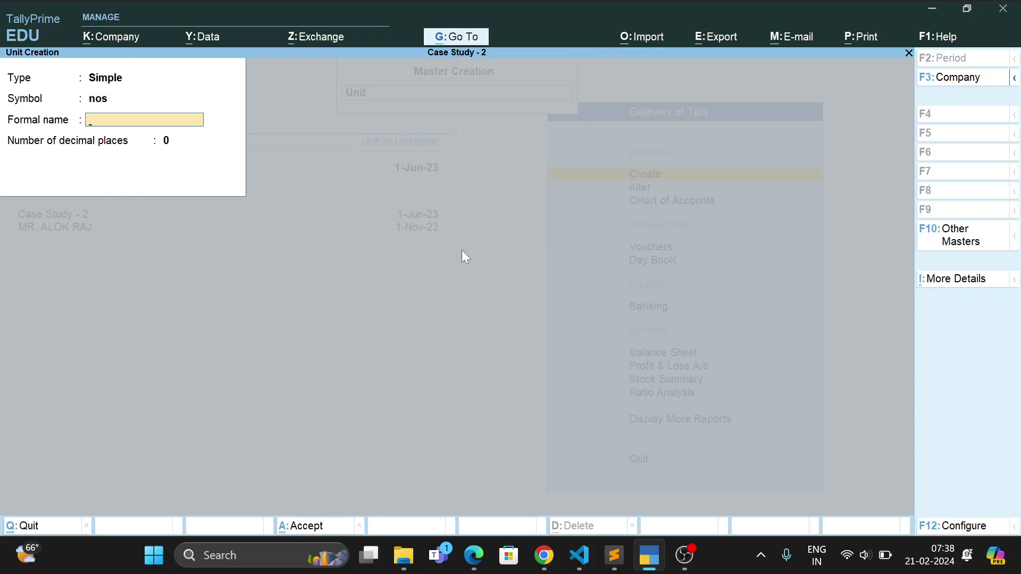
type("Number")
key("Return")
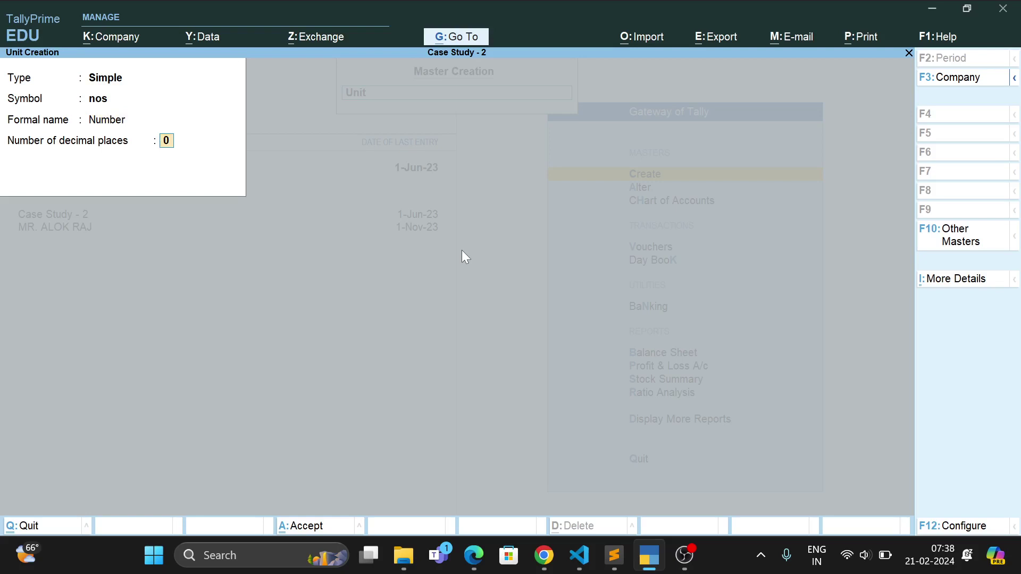
key("ctrl+a")
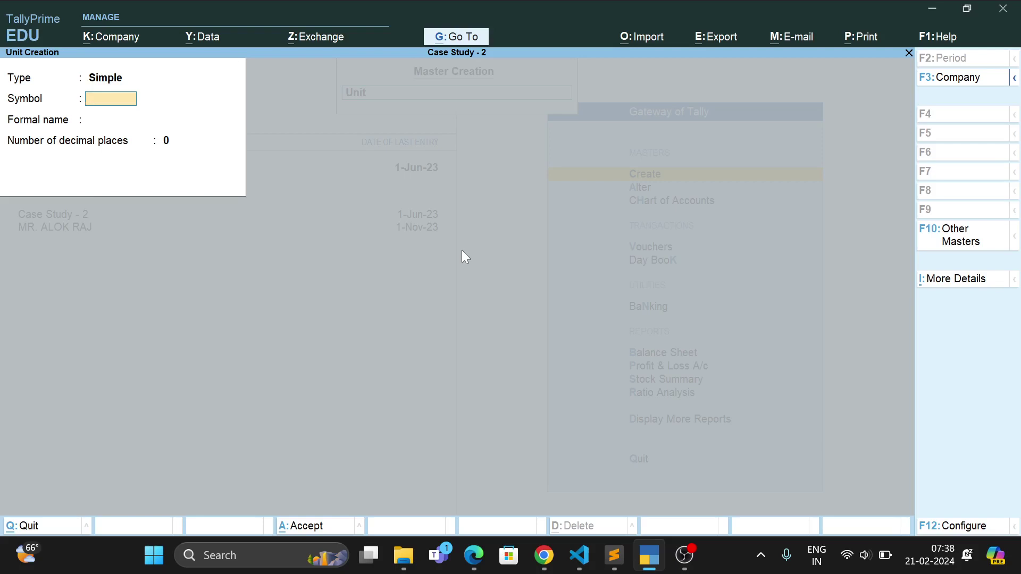
key("Escape")
key("y")
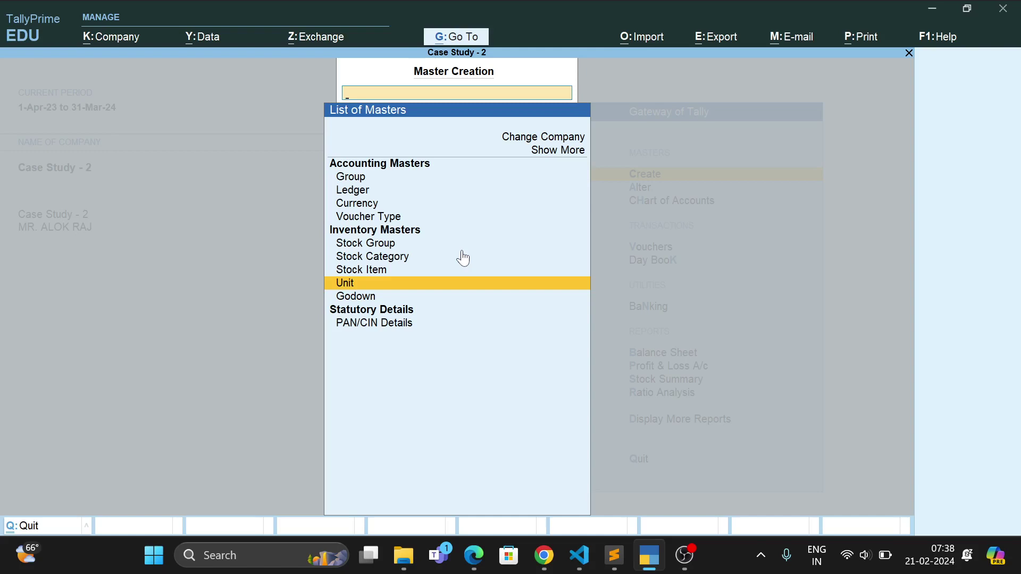
Create a stock group named Face Cream under Primary, with quantities of items set to be added.
key("Up")
key("Up")
key("Up")
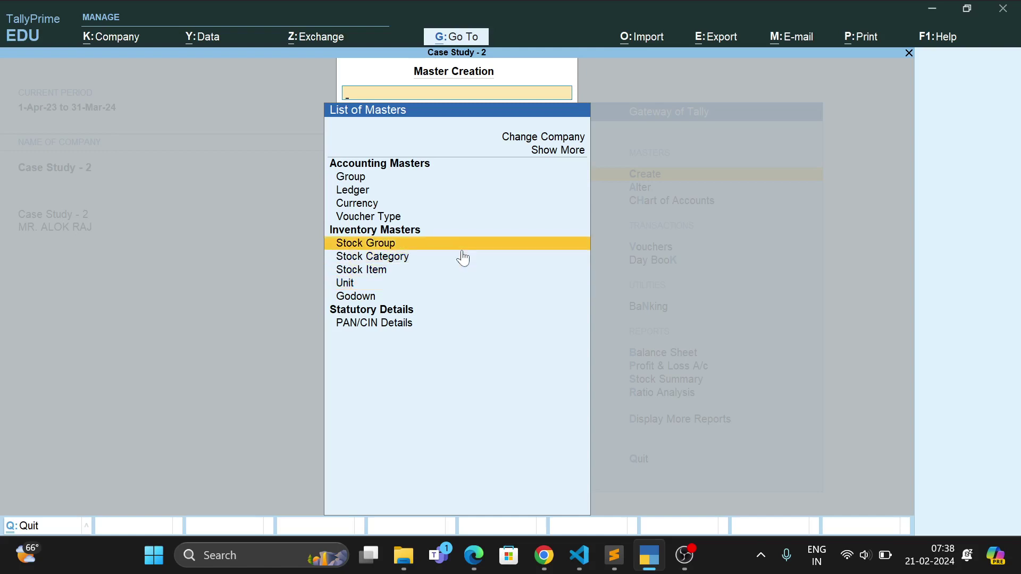
key("Return")
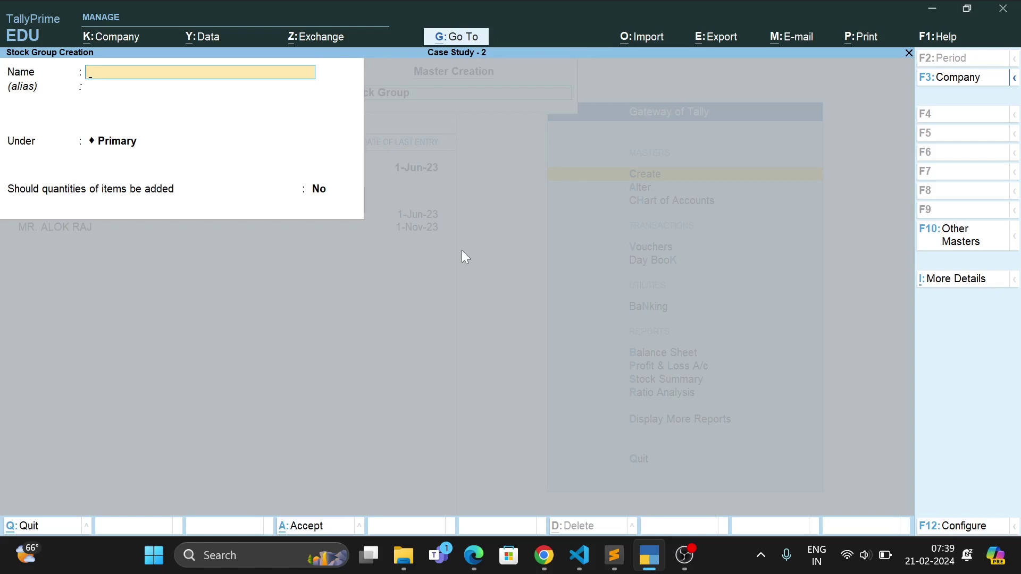
type("Face Cream")
key("Return")
key("Return")
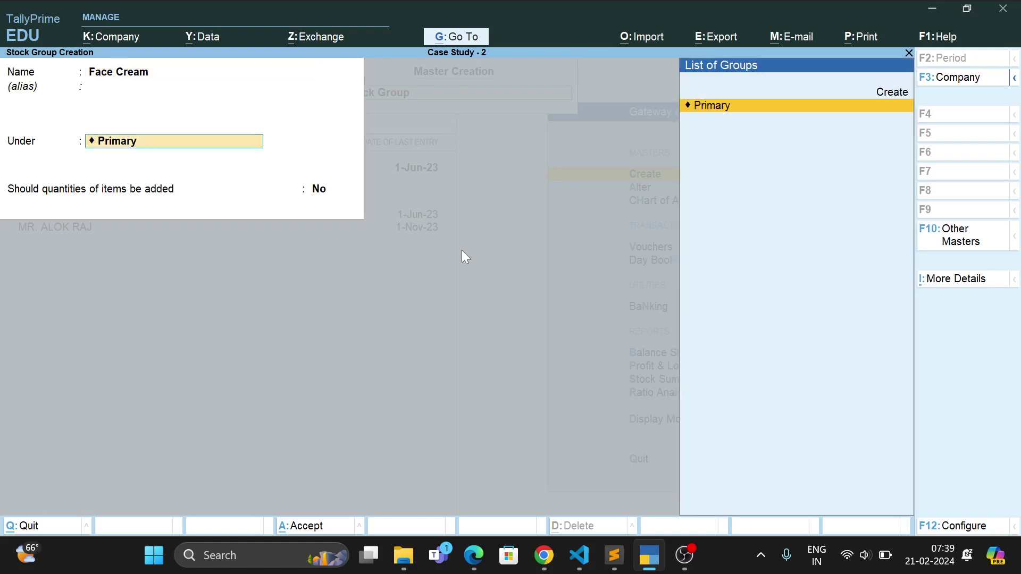
key("Return")
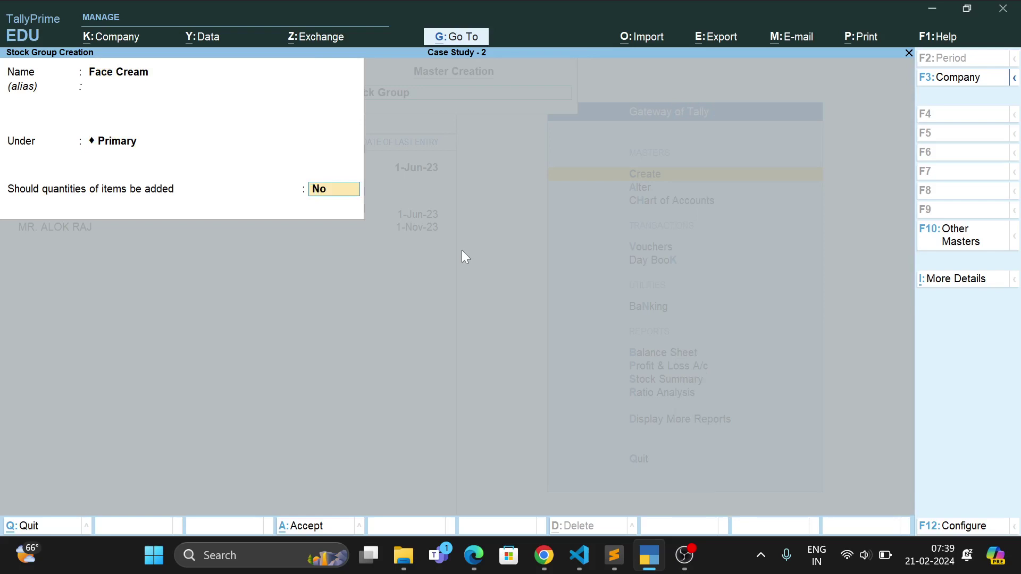
type("ye")
key("Return")
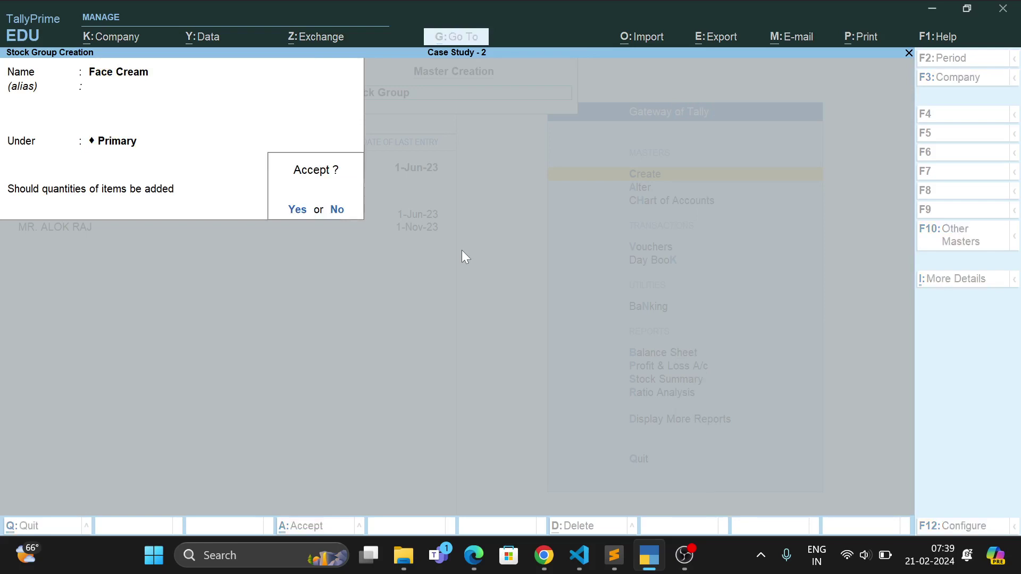
key("Return")
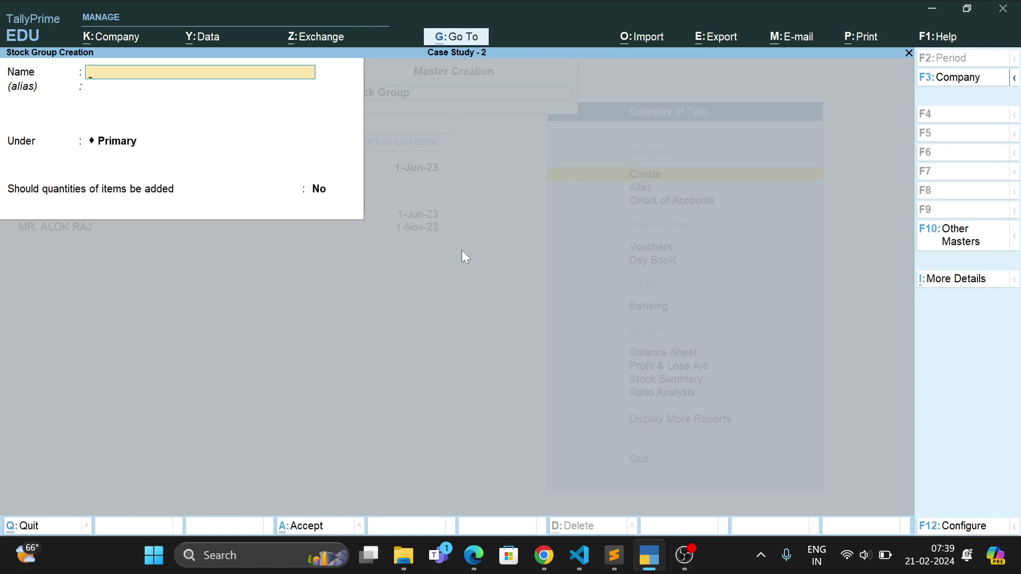
Create a Shampoo stock group under Primary and enable adding the quantities of its items.
type("Shampoo")
key("Return")
key("Return")
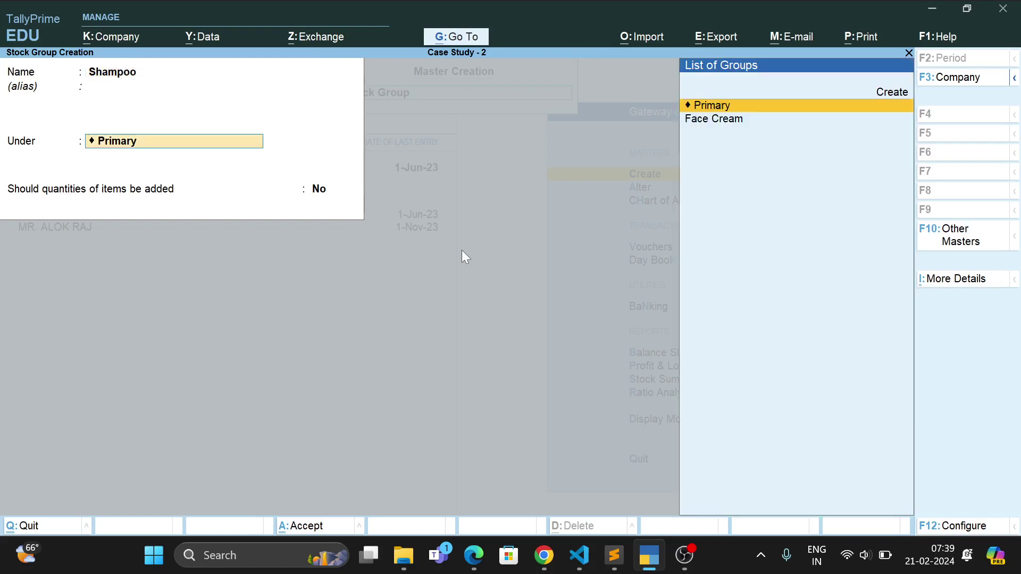
key("Return")
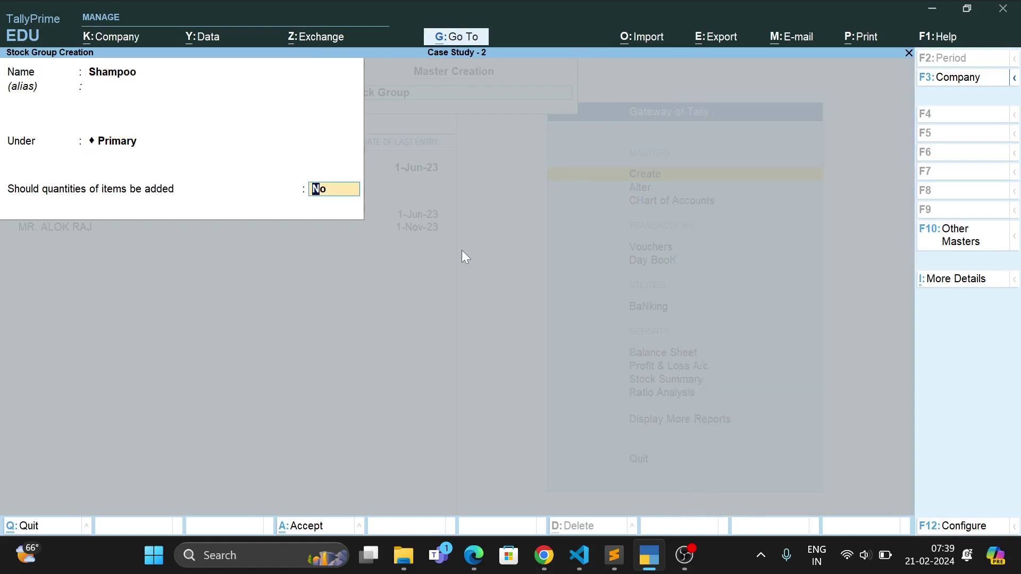
type("y")
key("Return")
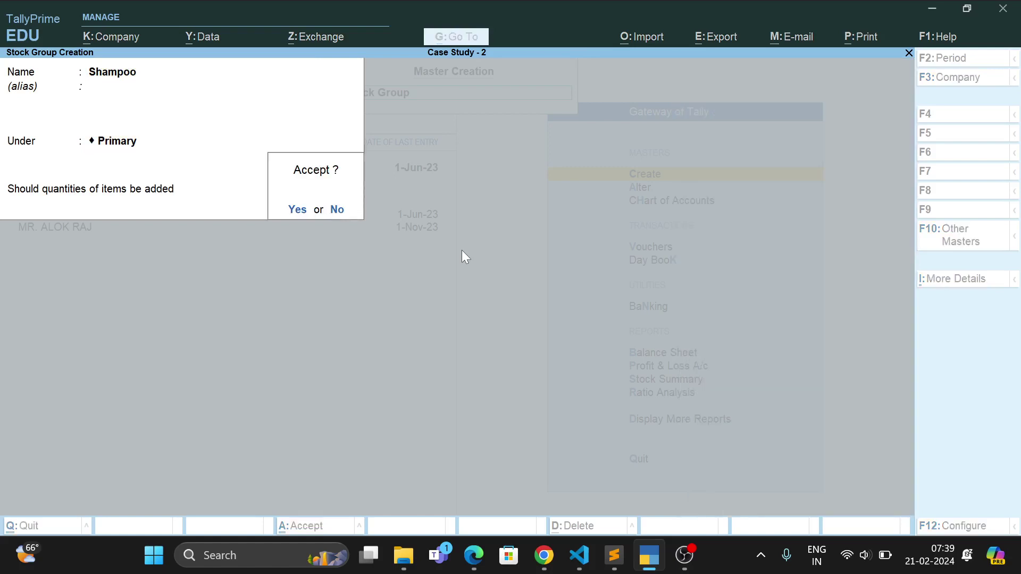
key("y")
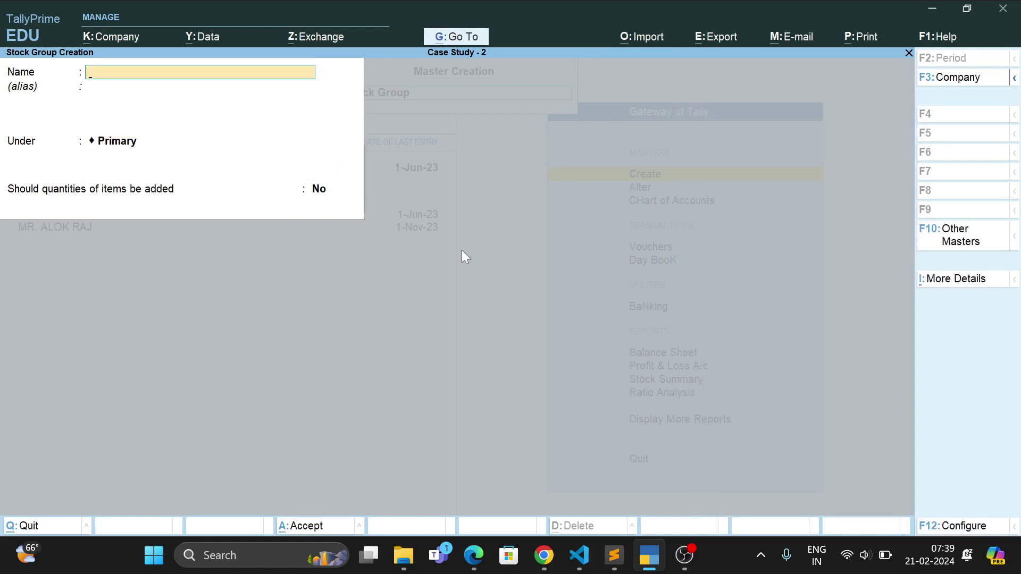
Create a Soap stock group under Primary with adding of item quantities set to Yes.
type("Soap")
key("Return")
key("Return")
key("Return")
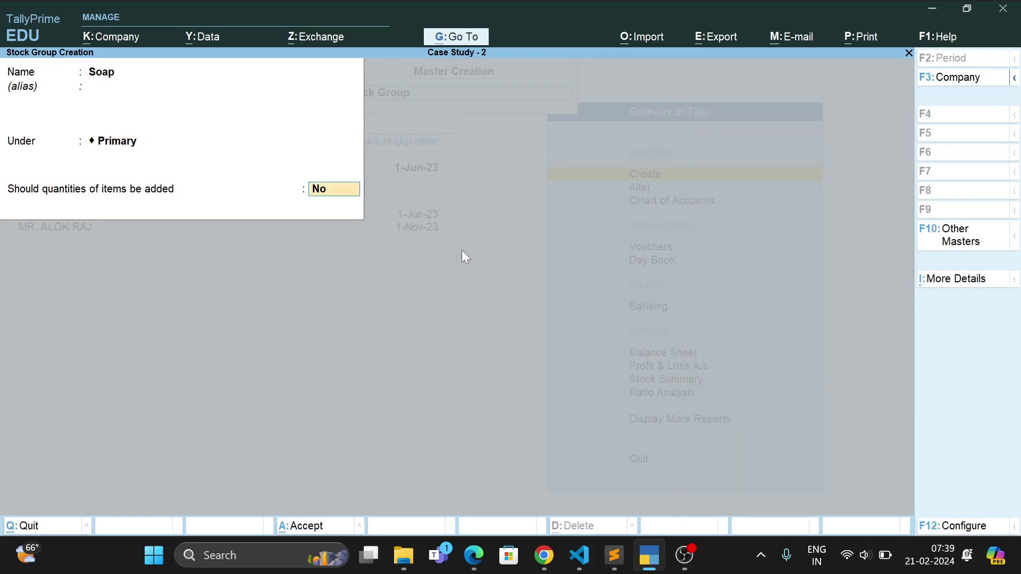
type("yes")
key("Return")
key("Return")
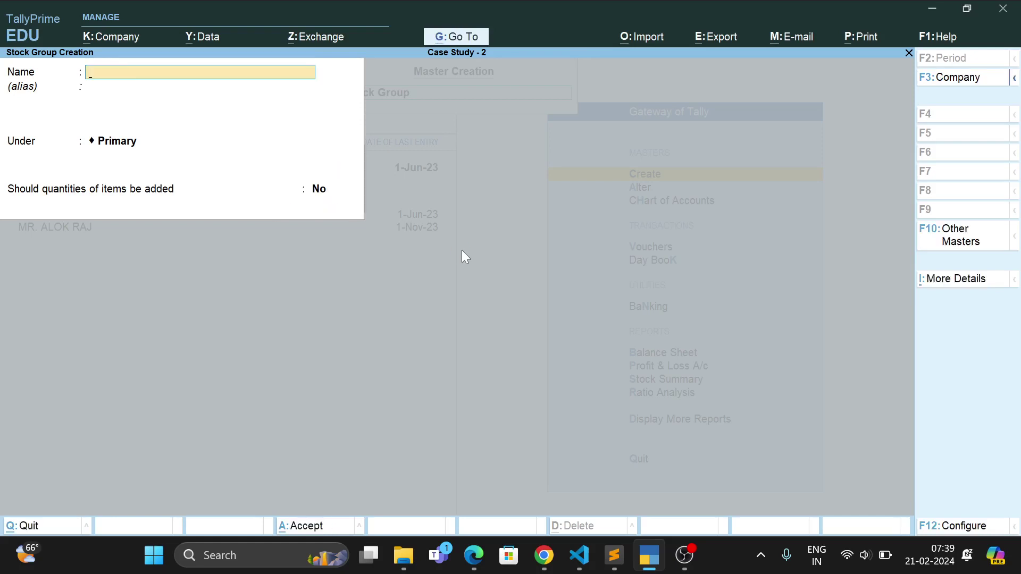
Create a Hair Oil stock group under Primary with adding of item quantities set to Yes.
type("Hair Oi")
key("Return")
key("Return")
key("Return")
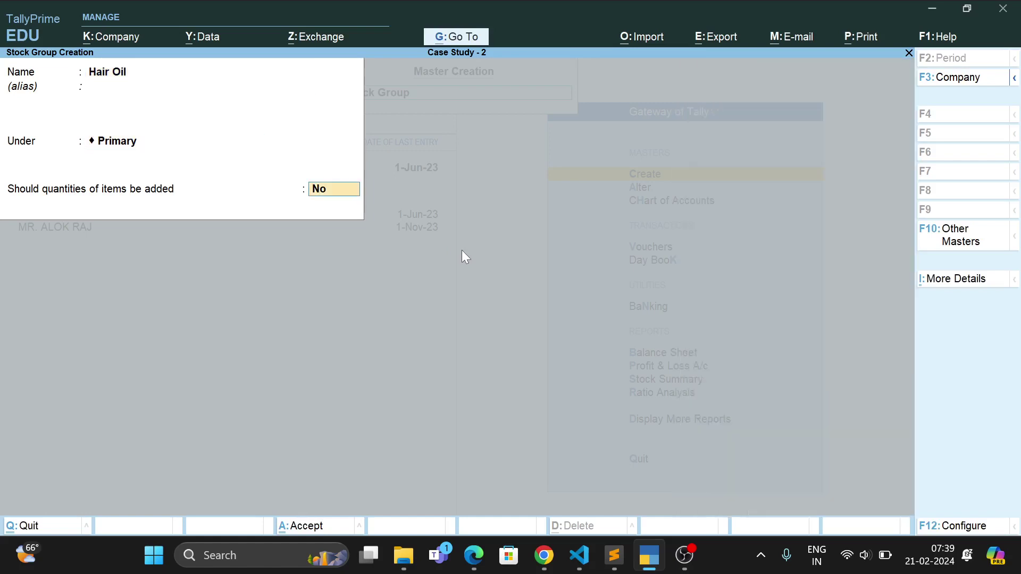
type("yes")
key("ctrl")
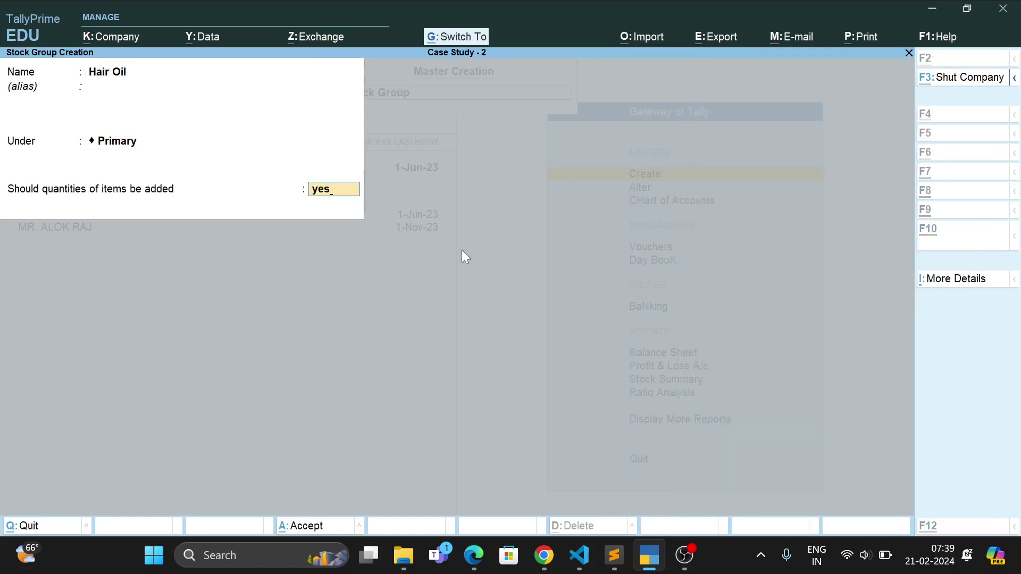
key("ctrl+a")
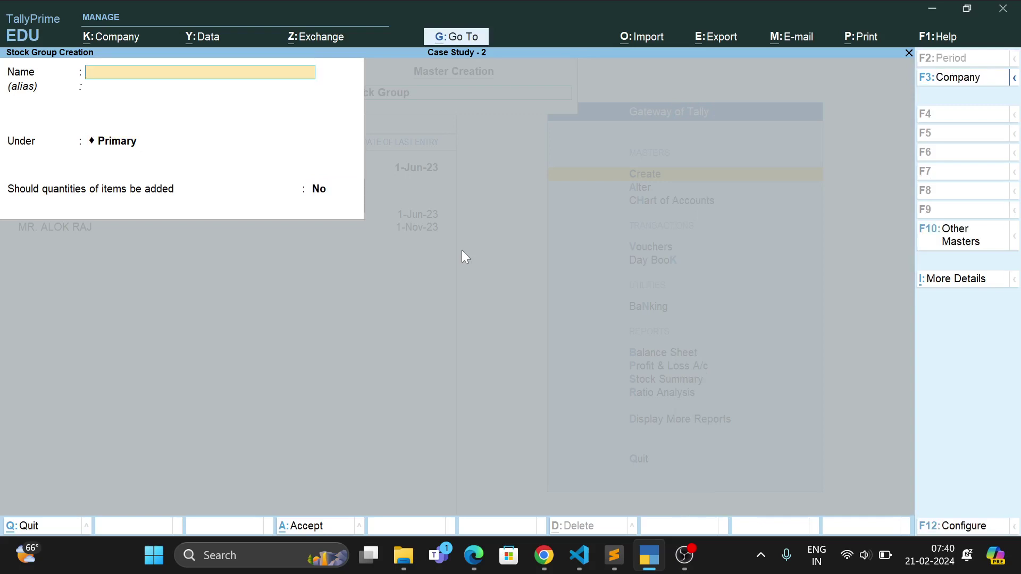
Create a Talcum Powder stock group under Primary with adding of item quantities set to Yes.
type("Talcum Powder")
key("Return")
key("Return")
key("Return")
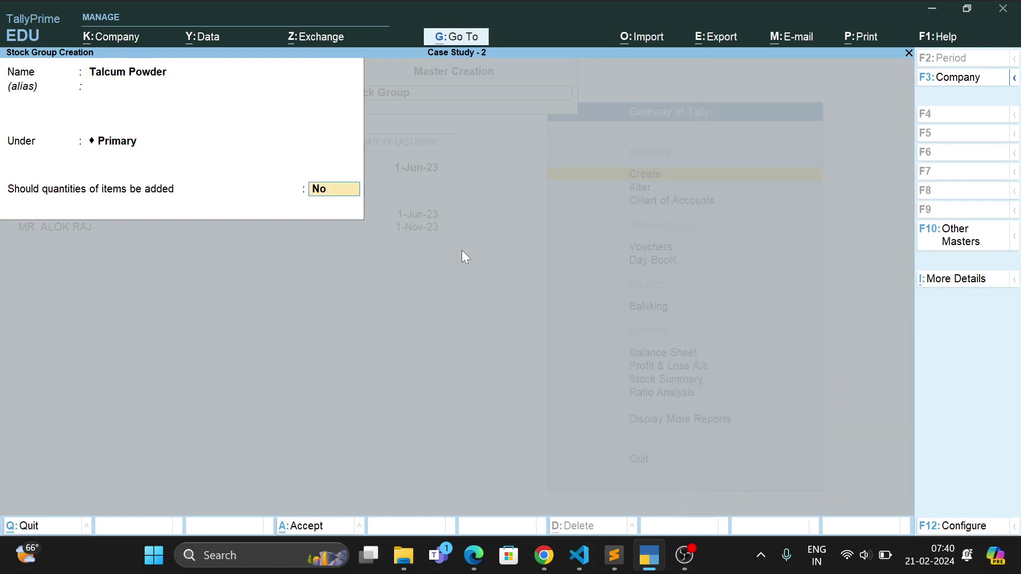
type("yes")
key("Return")
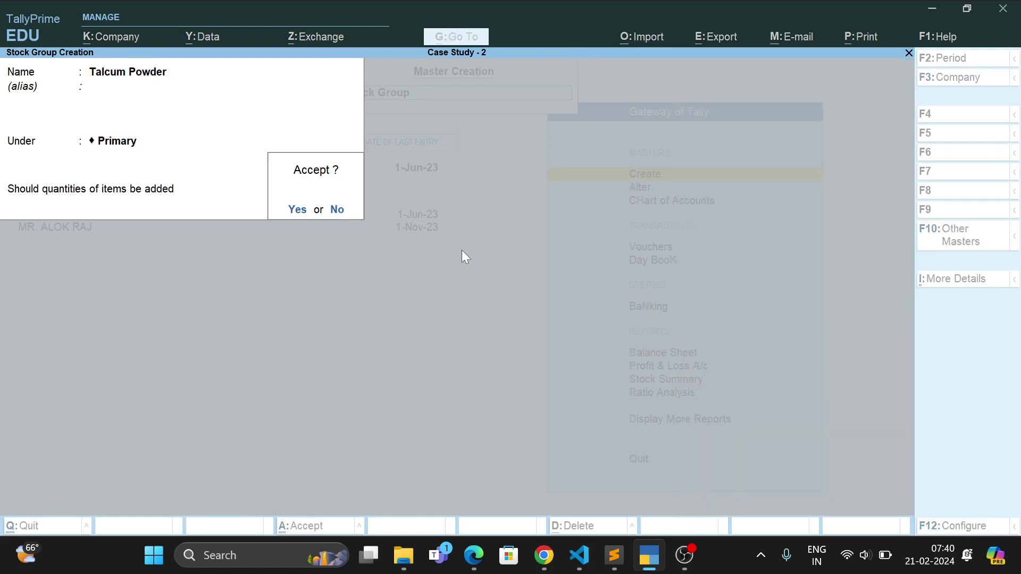
key("Return")
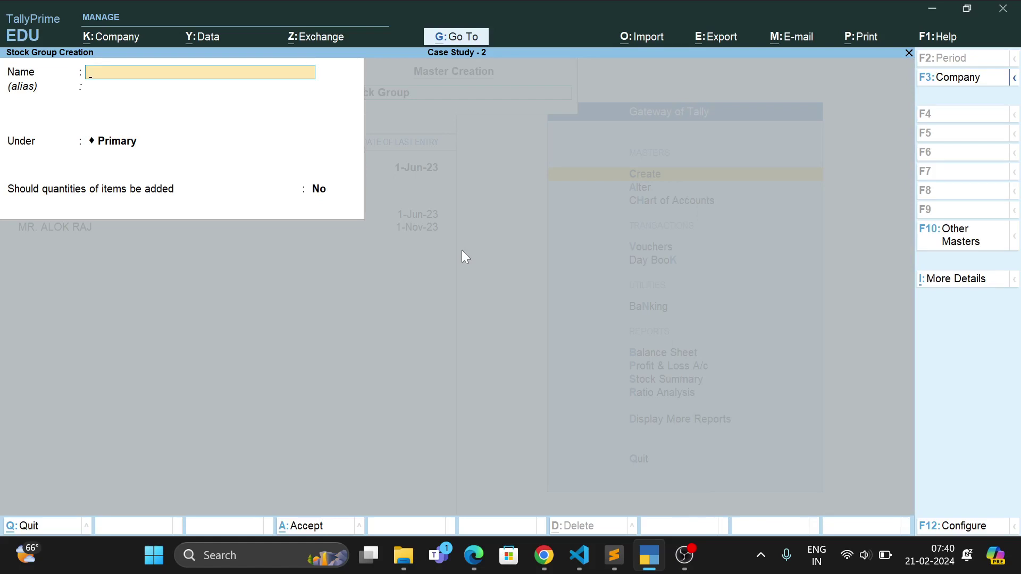
Create a stock group named Saving Cream under Primary with adding of item quantities set to Yes.
type("Saving cream")
key("Return")
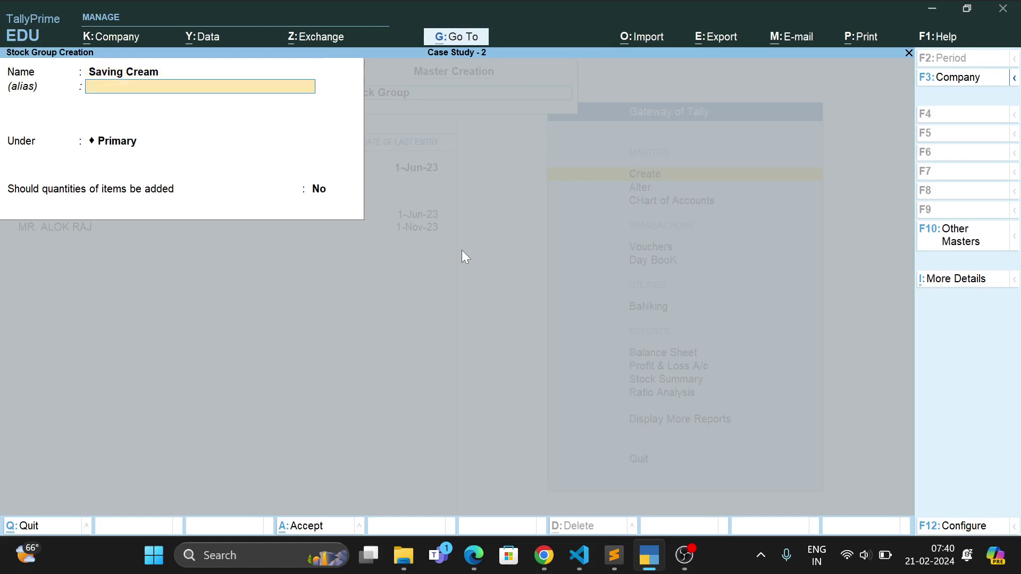
key("Return")
key("Return")
type("ye")
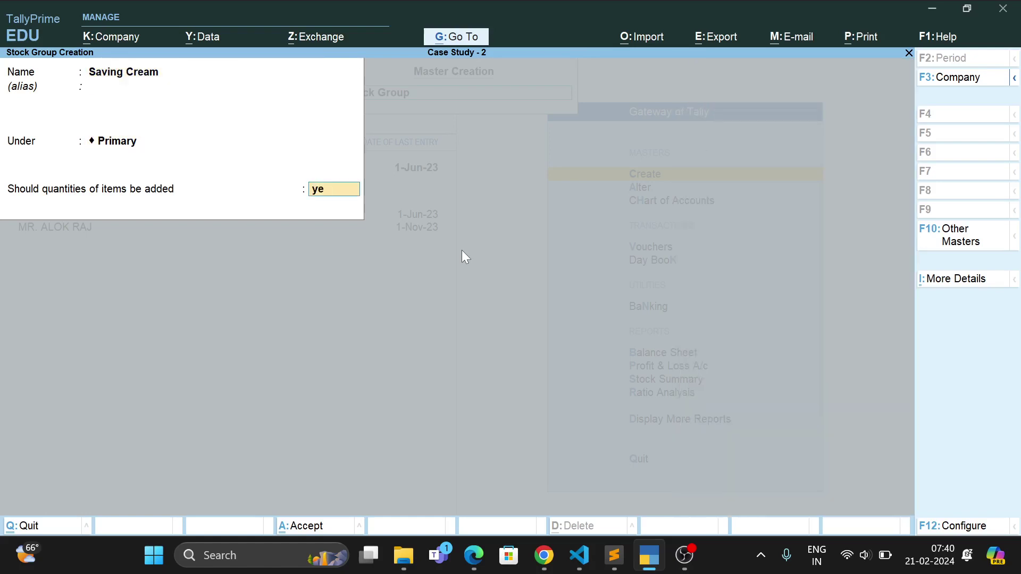
key("Return")
key("Return")
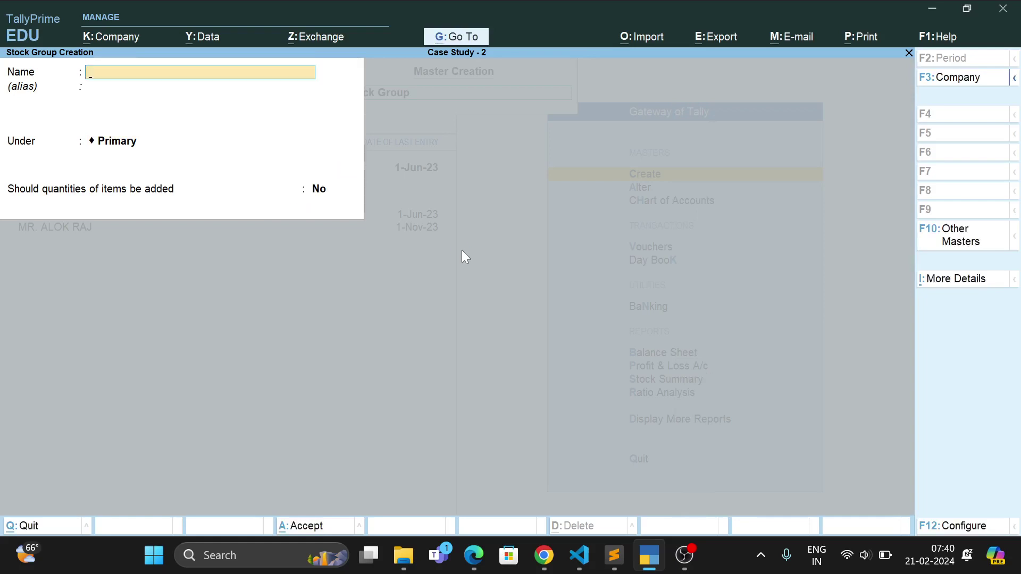
Create a Body Spray stock group under Primary with adding of item quantities set to Yes.
type("Body Spray")
key("Return")
key("Return")
key("Return")
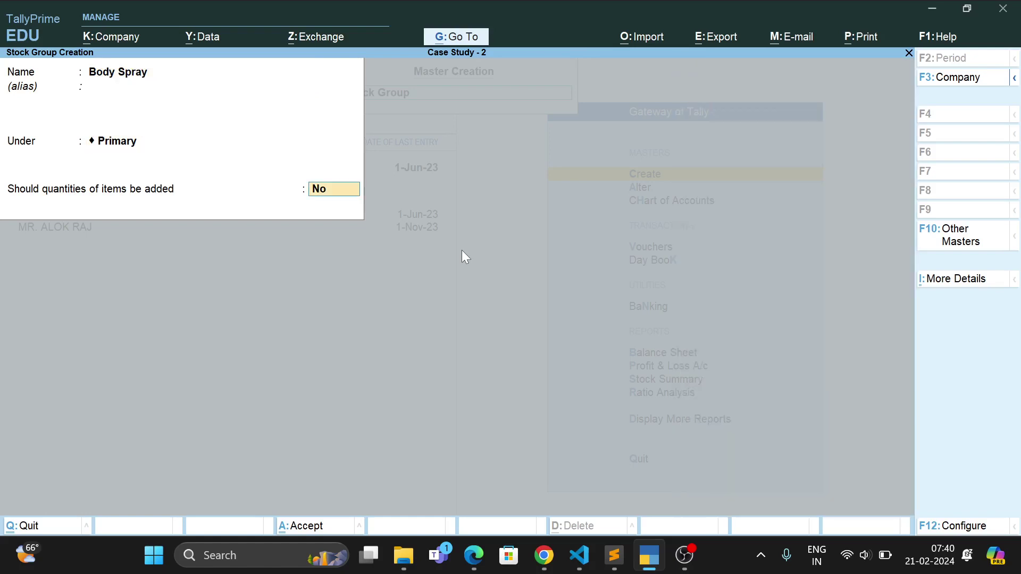
type("y")
key("Return")
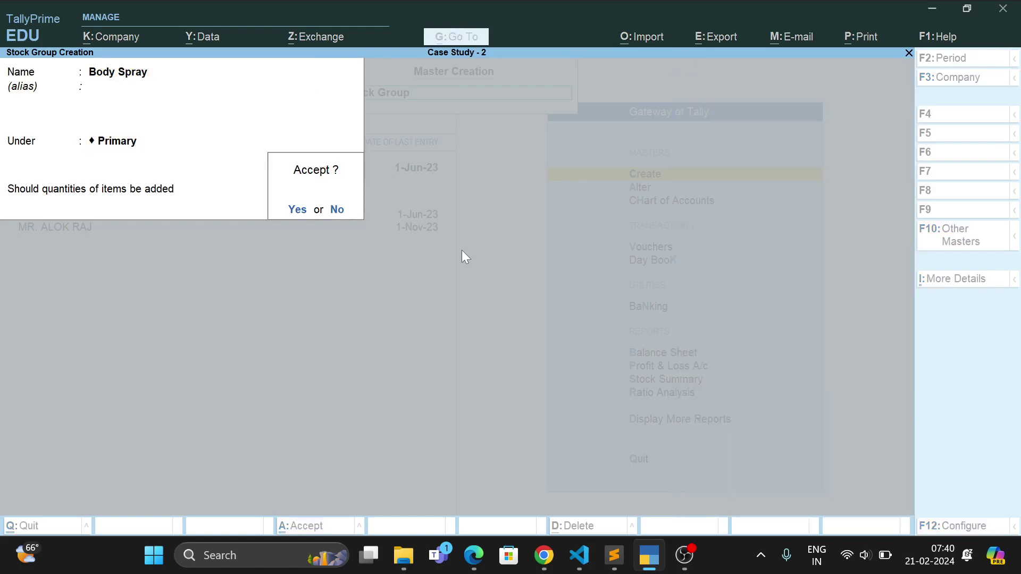
key("Return")
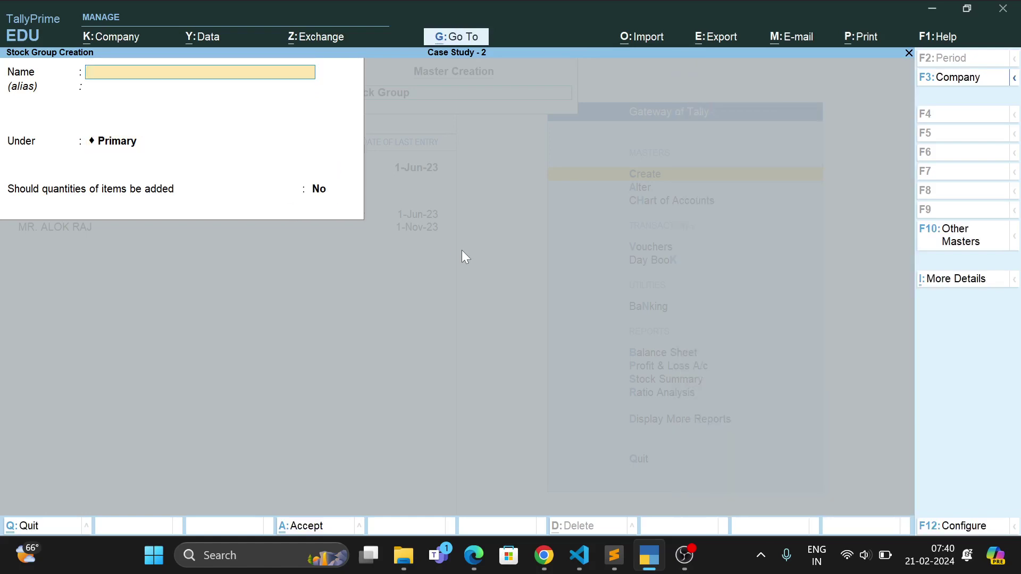
Create a Toothpaste stock group under Primary with adding of item quantities set to Yes, then leave stock group creation.
type("Toothpaste")
key("Return")
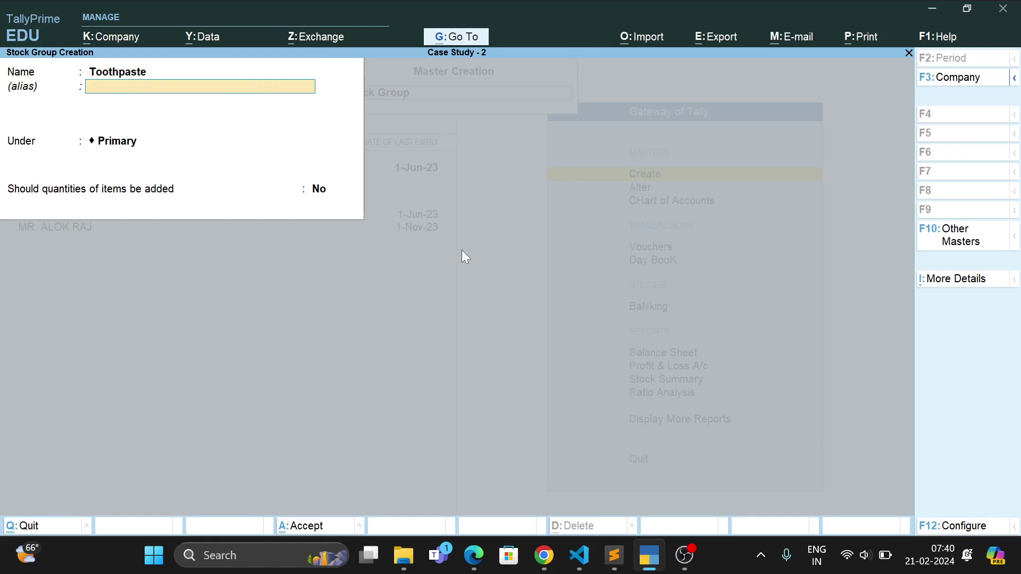
key("Return")
key("Return")
type("ye")
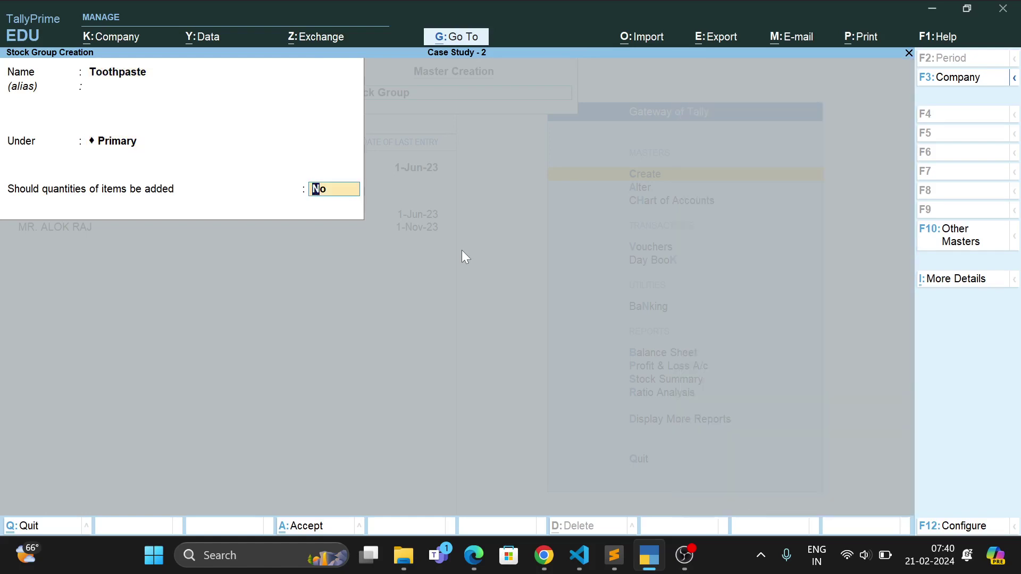
type("s")
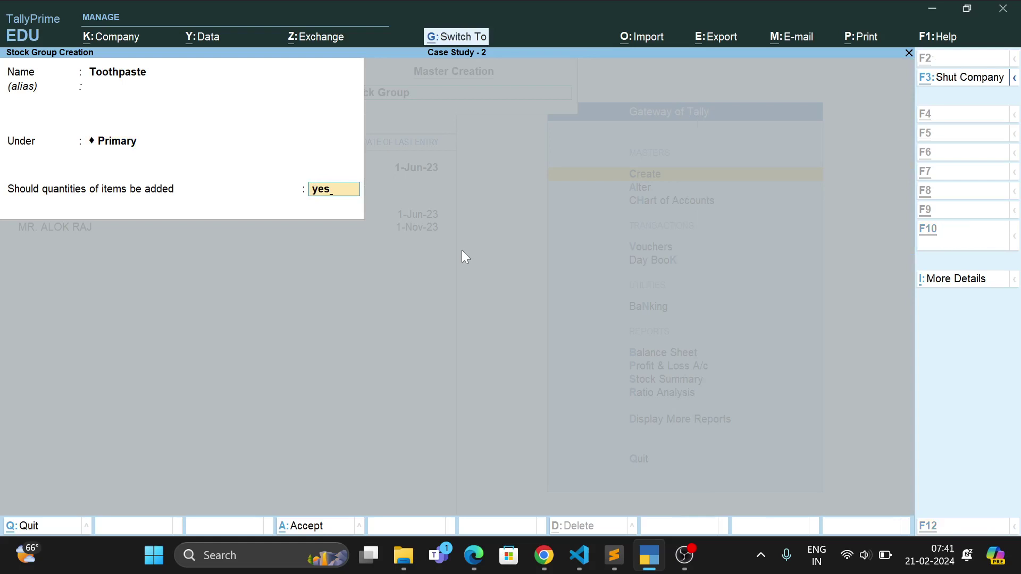
key("ctrl+a")
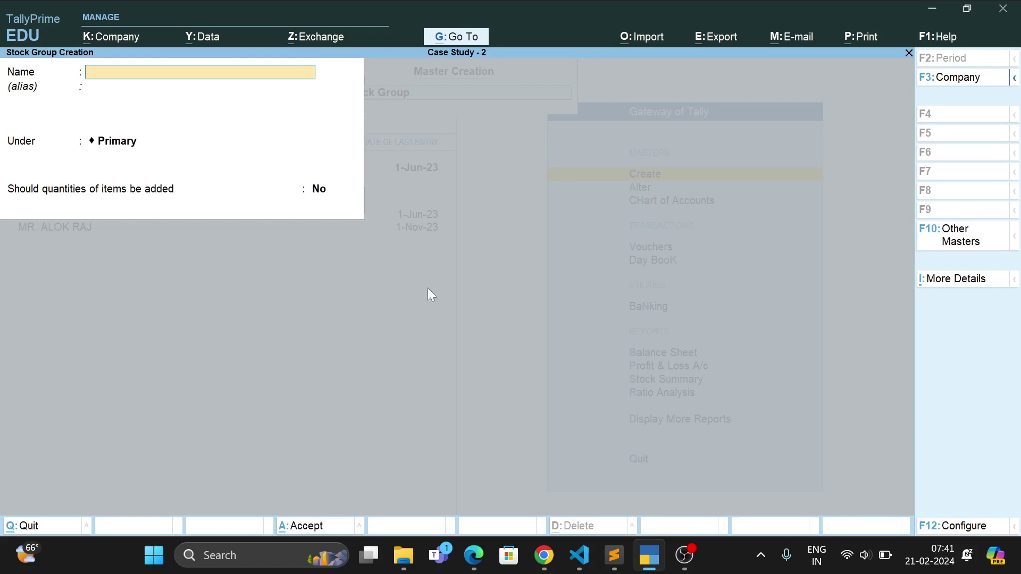
key("Escape")
key("Return")
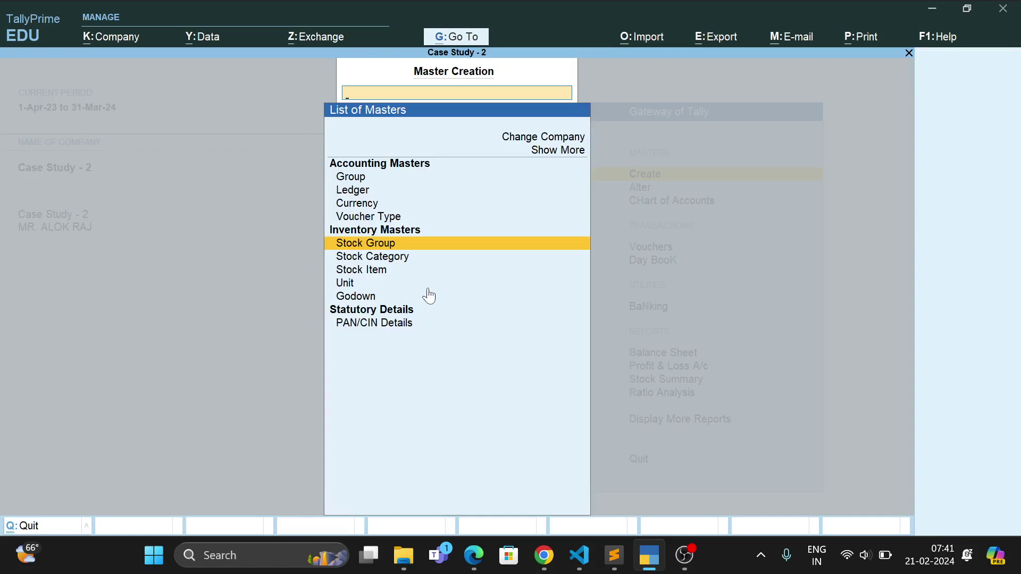
key("Down")
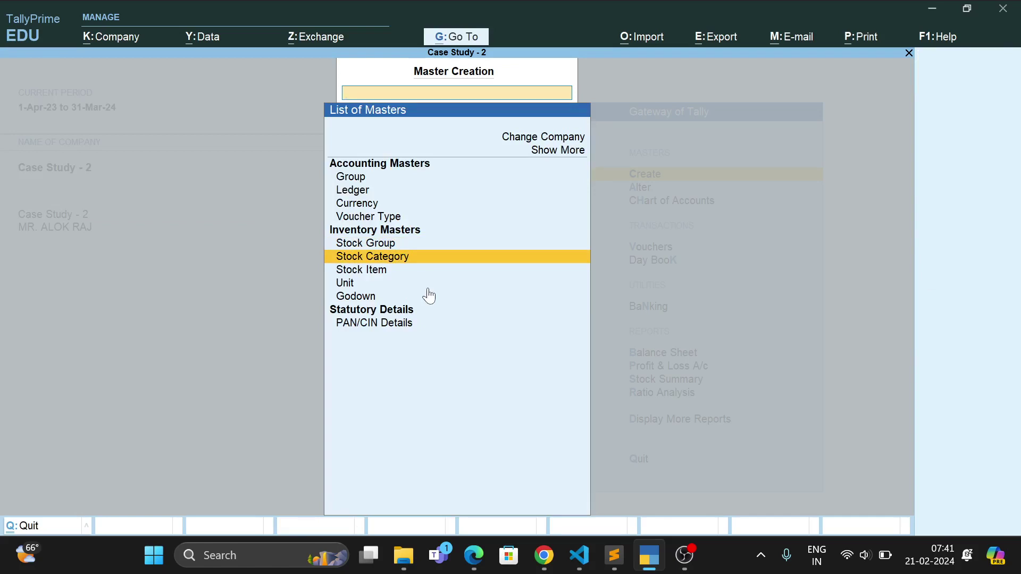
key("Down")
key("Down")
key("Down")
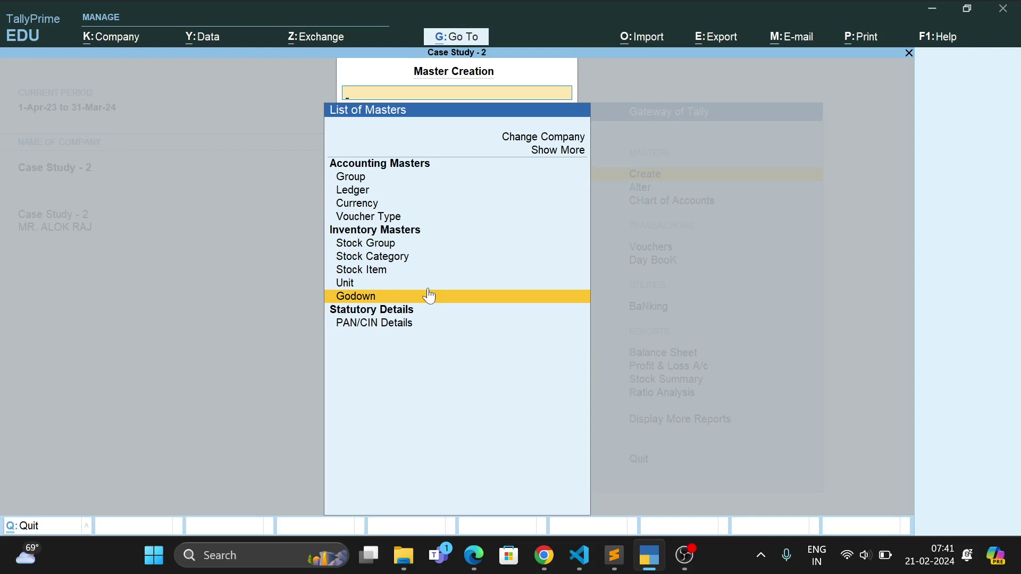
Return to the Gateway of Tally and start a Purchase voucher with supplier invoice number 2547 dated 1-Jun-23.
key("Escape")
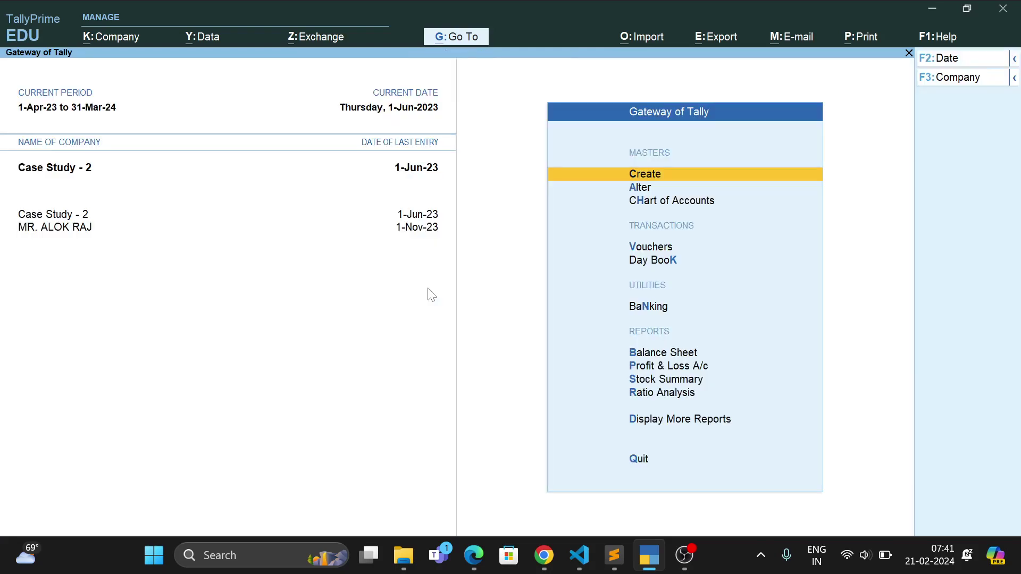
key("v")
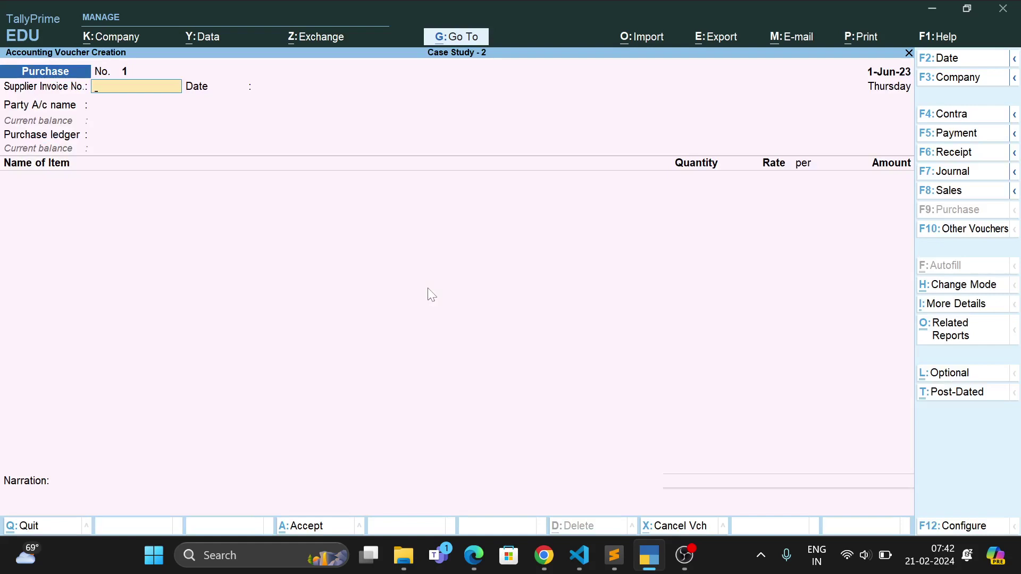
type("2547")
key("Return")
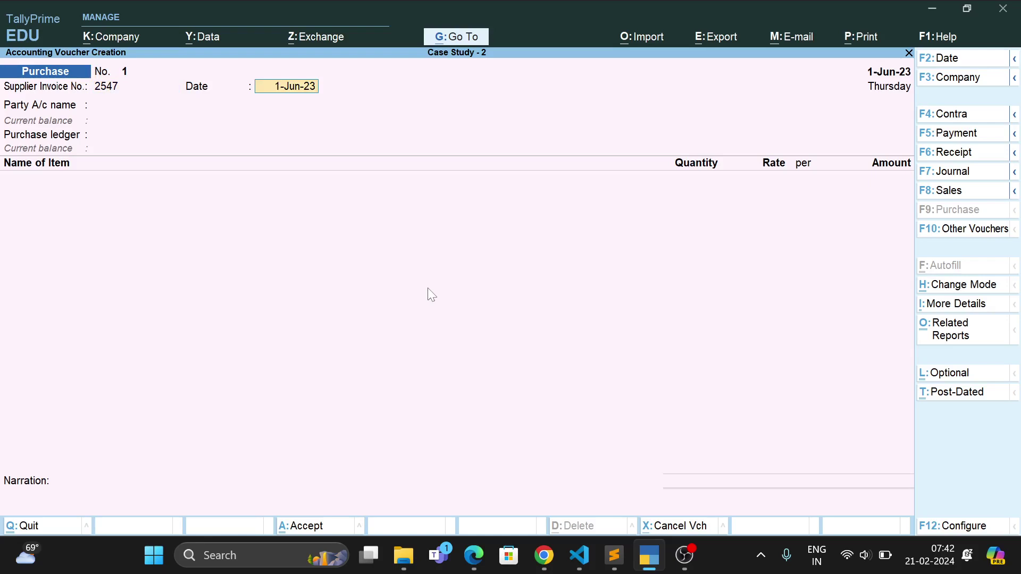
key("Return")
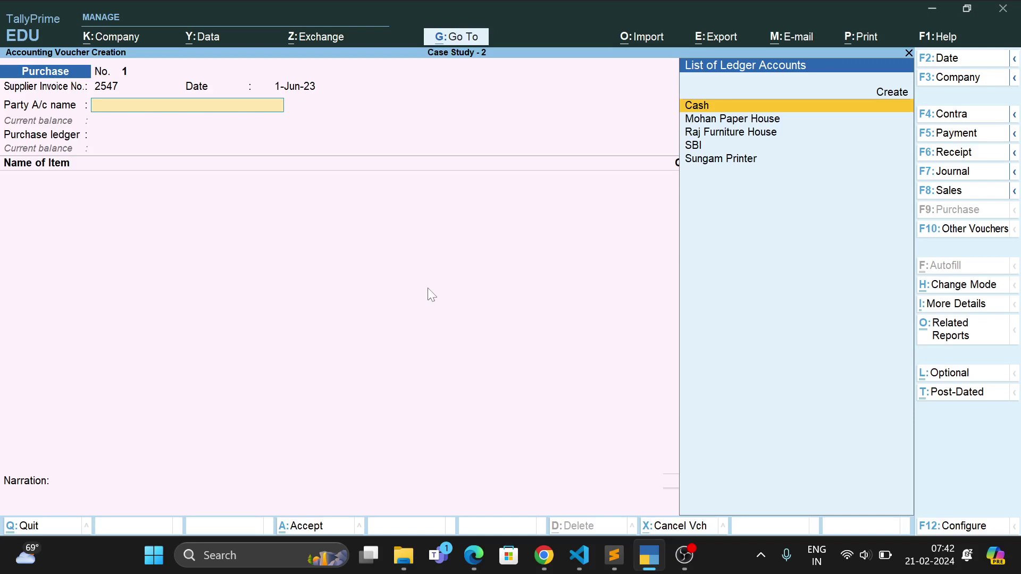
Check transaction 24 in the Case Study 2 PDF, then create the party ledger Akshay Trading Company under Sundry Creditors and accept its blank receipt details.
key("alt+Tab")
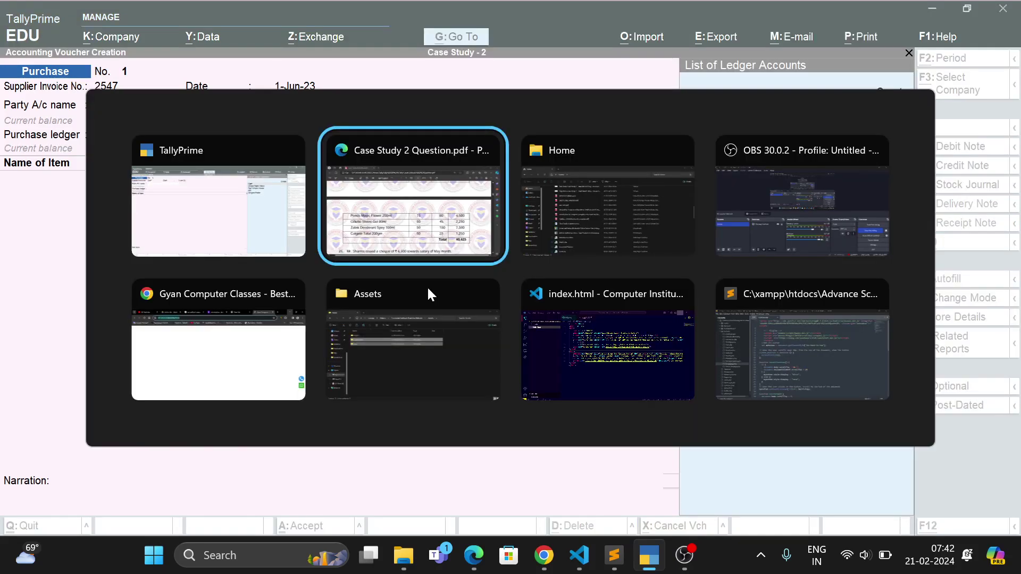
scroll(428, 288, "up", 8)
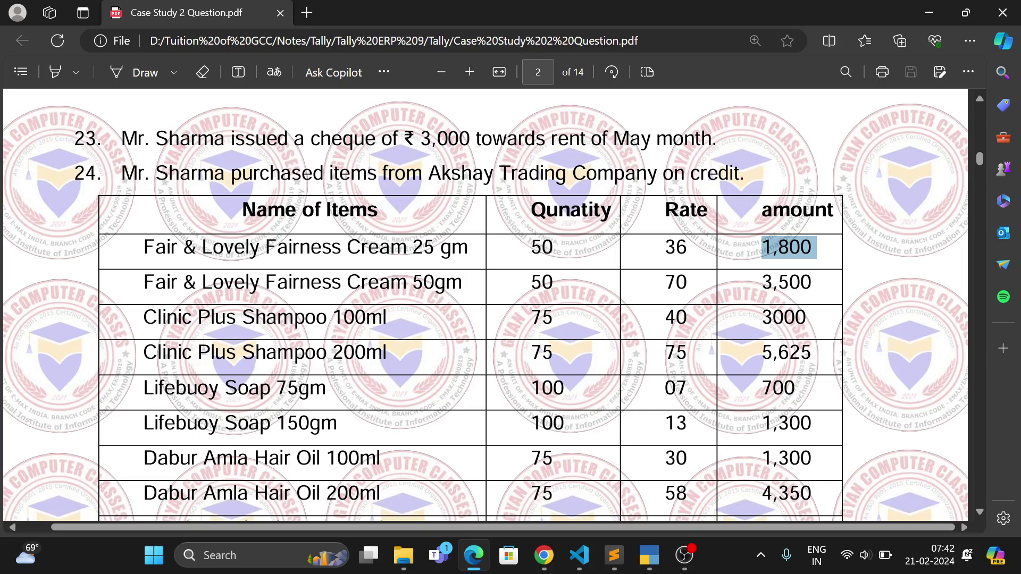
key("alt")
key("alt+Tab")
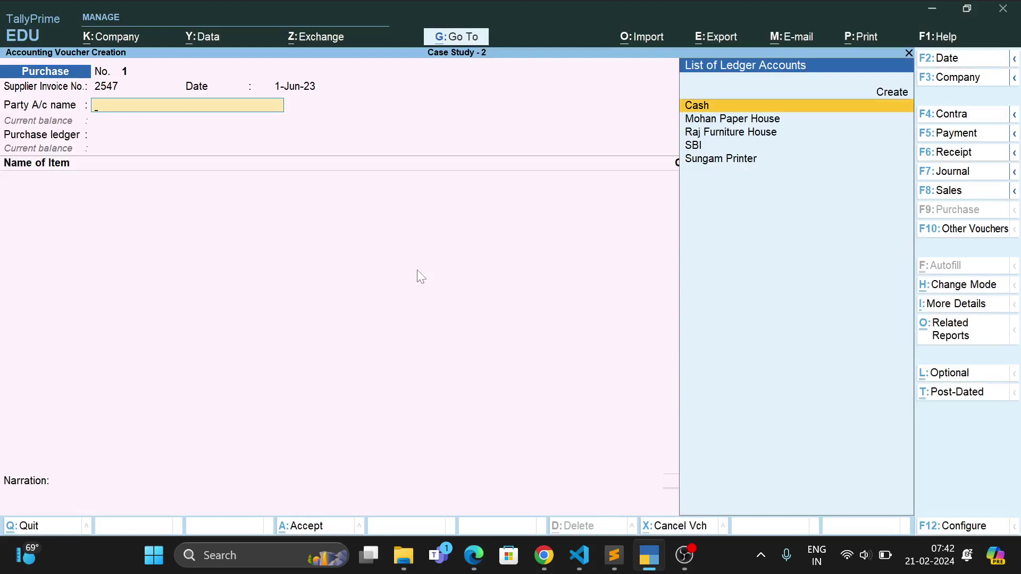
key("ctrl")
key("alt+c")
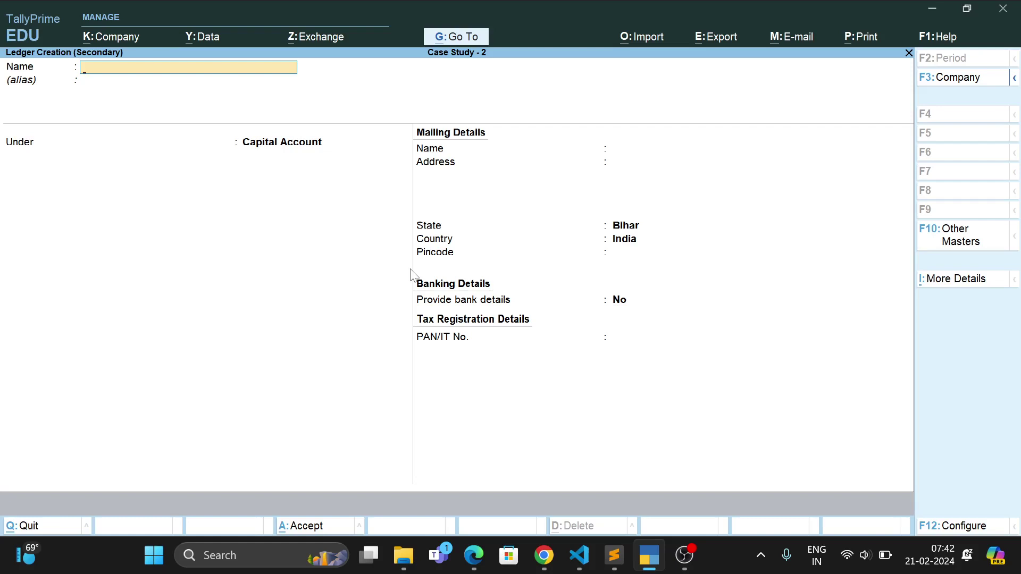
type("Akshay Trading Com")
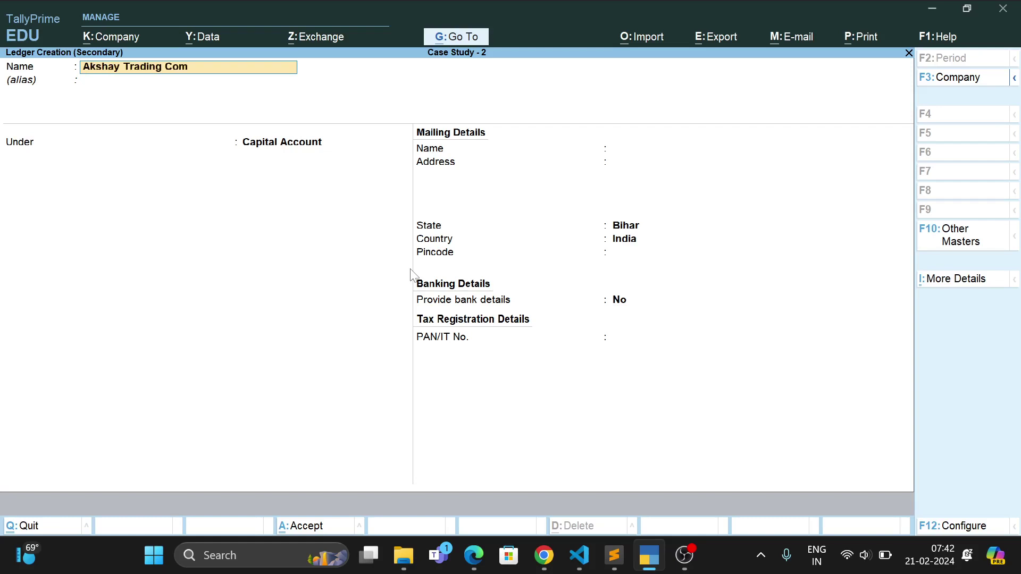
type("pany")
key("Return")
key("Return")
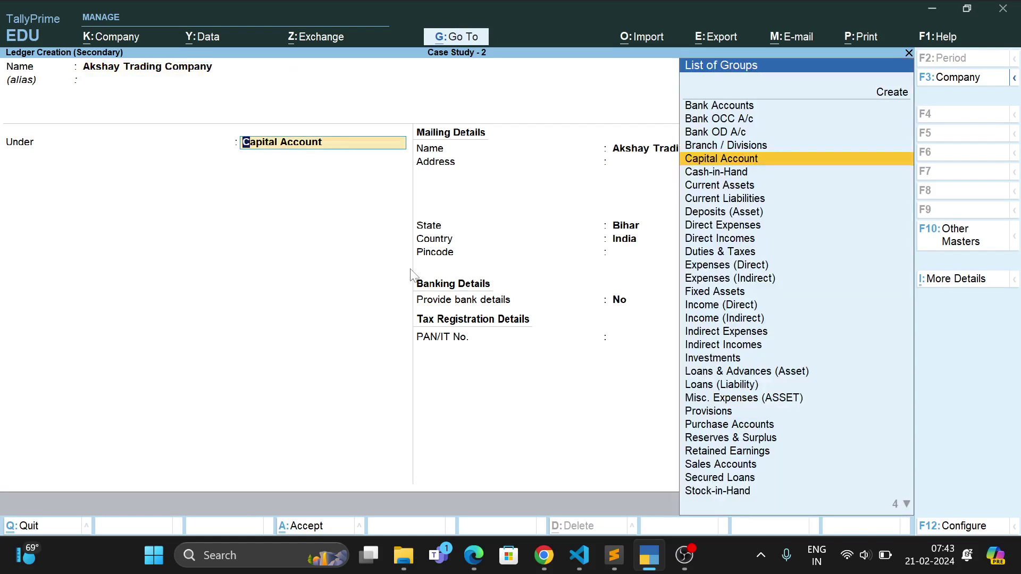
type("Sund")
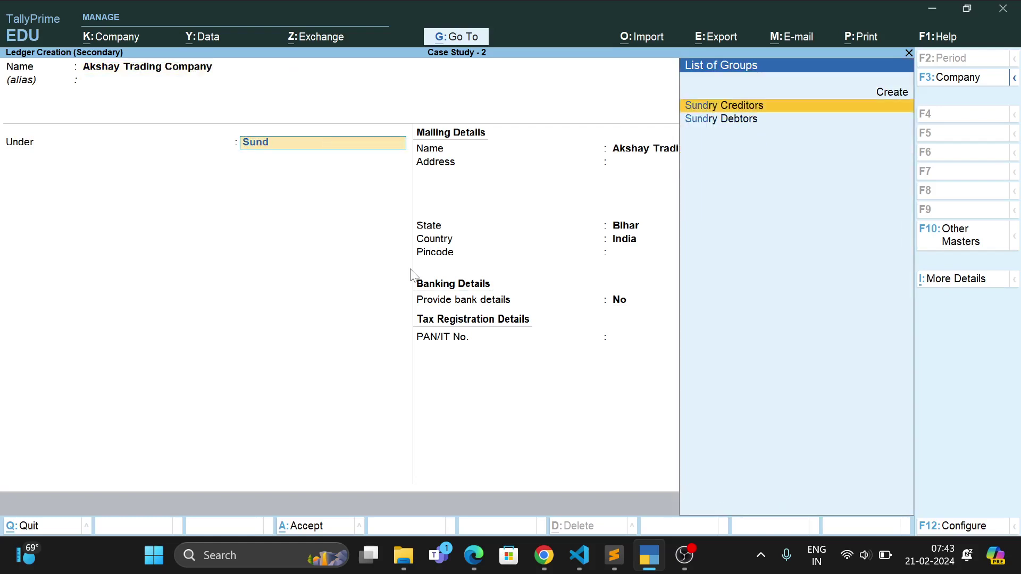
key("Return")
key("ctrl+a")
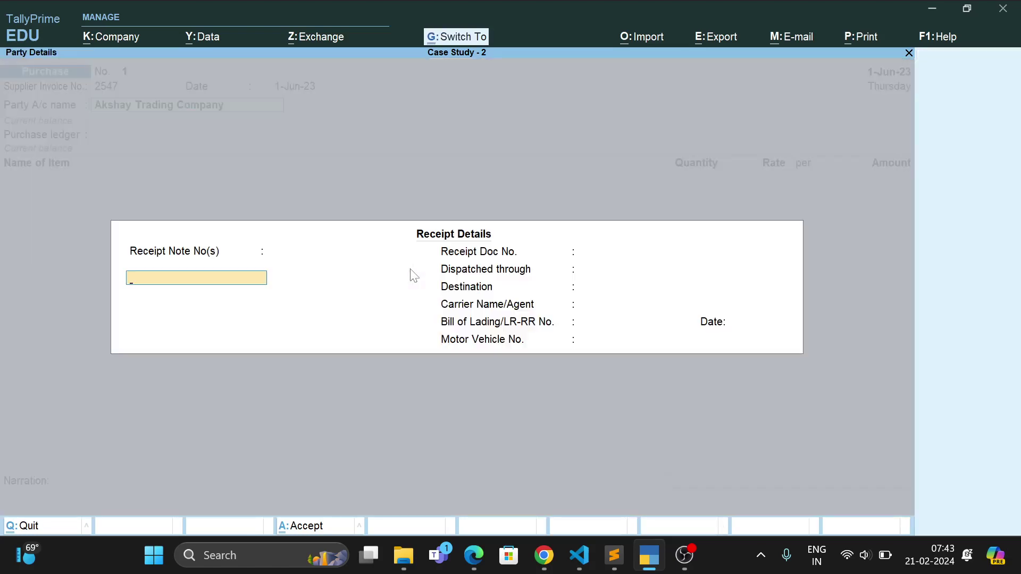
key("ctrl+a")
key("ctrl+a")
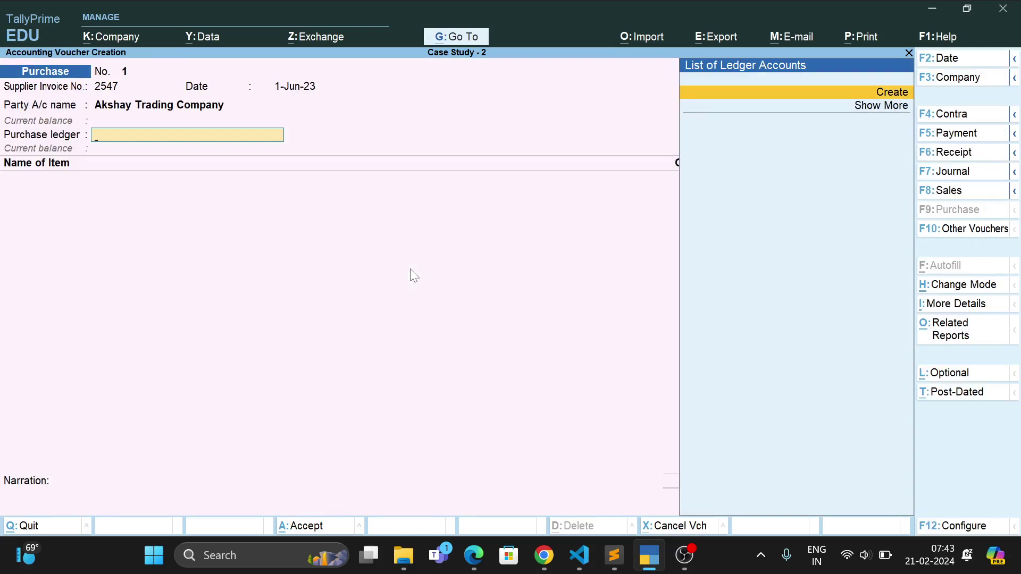
Create a Purchase ledger under Purchase Accounts with ledger type Not Applicable and use it as the voucher's purchase ledger.
key("alt")
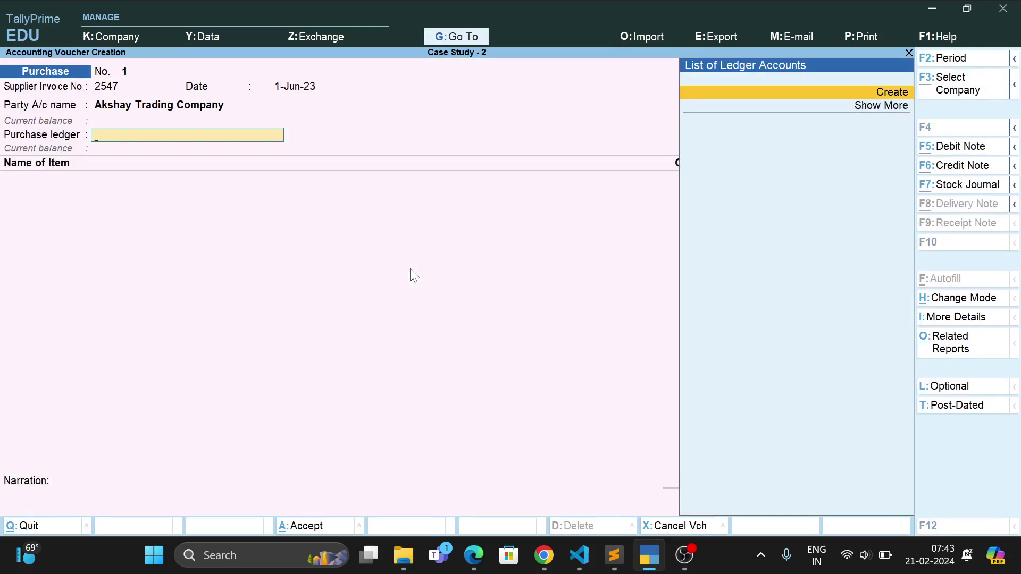
key("alt+c")
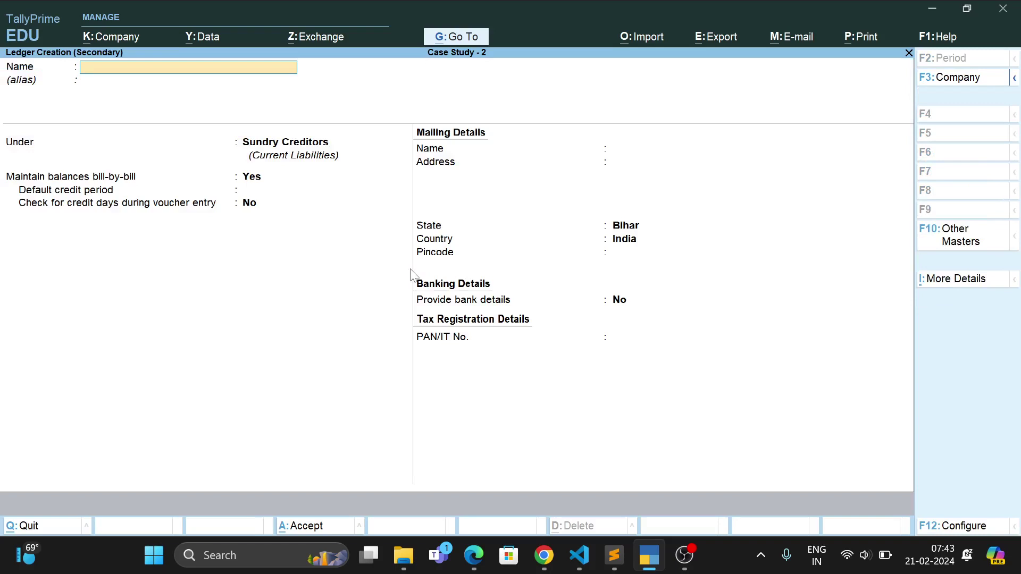
type("Purchase")
key("Return")
key("Return")
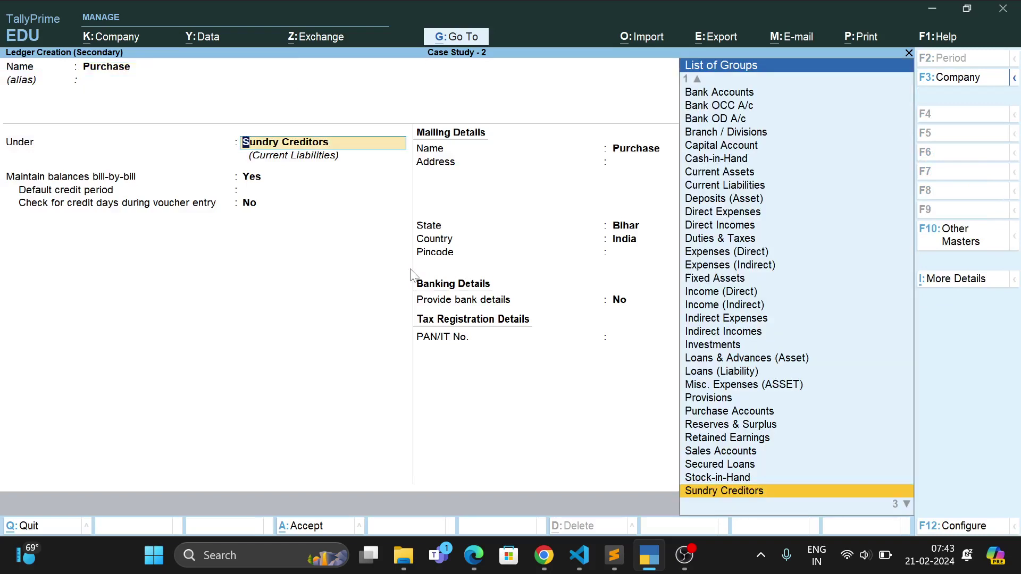
type("Pu")
key("Return")
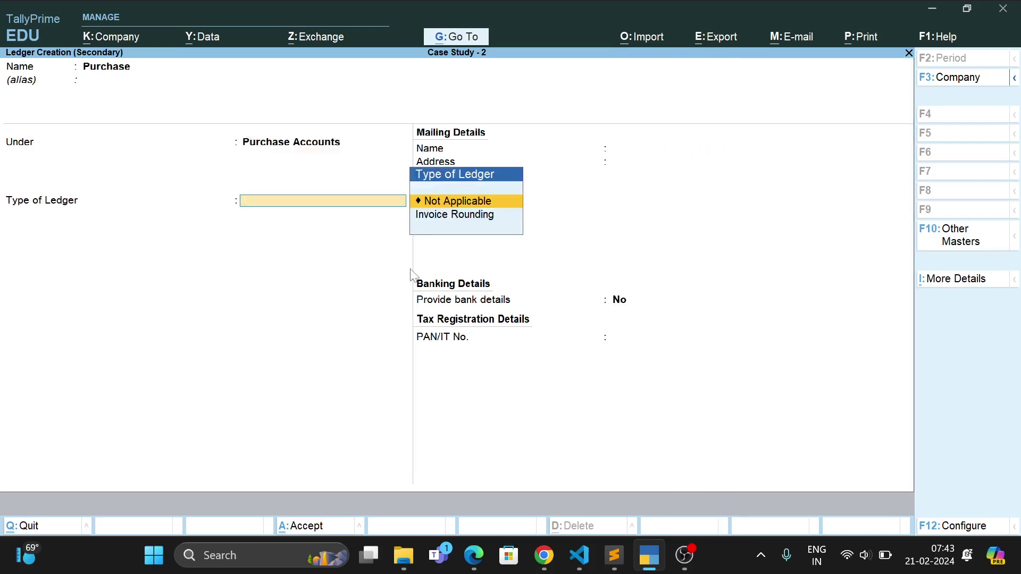
key("Return")
key("ctrl+a")
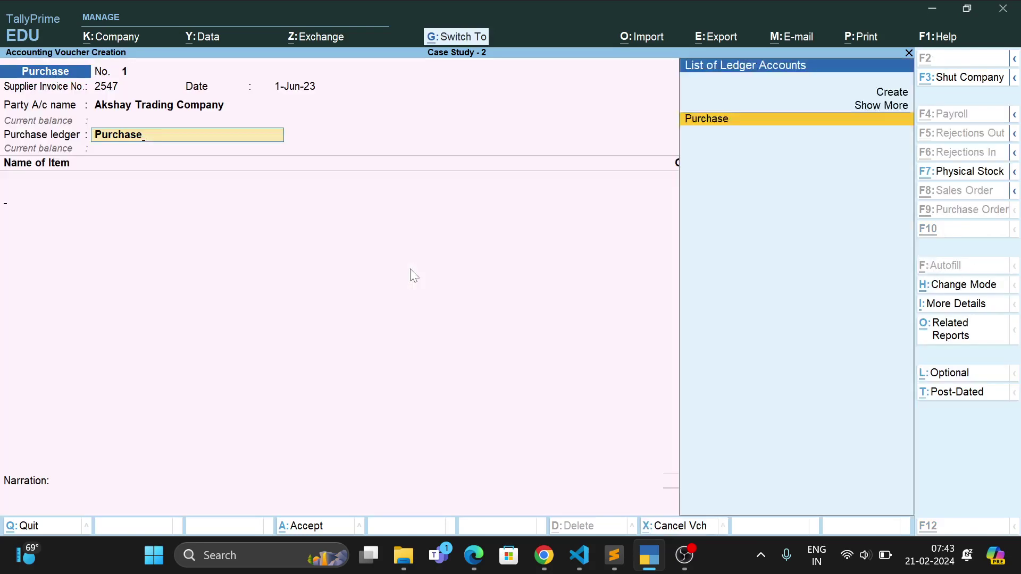
key("Return")
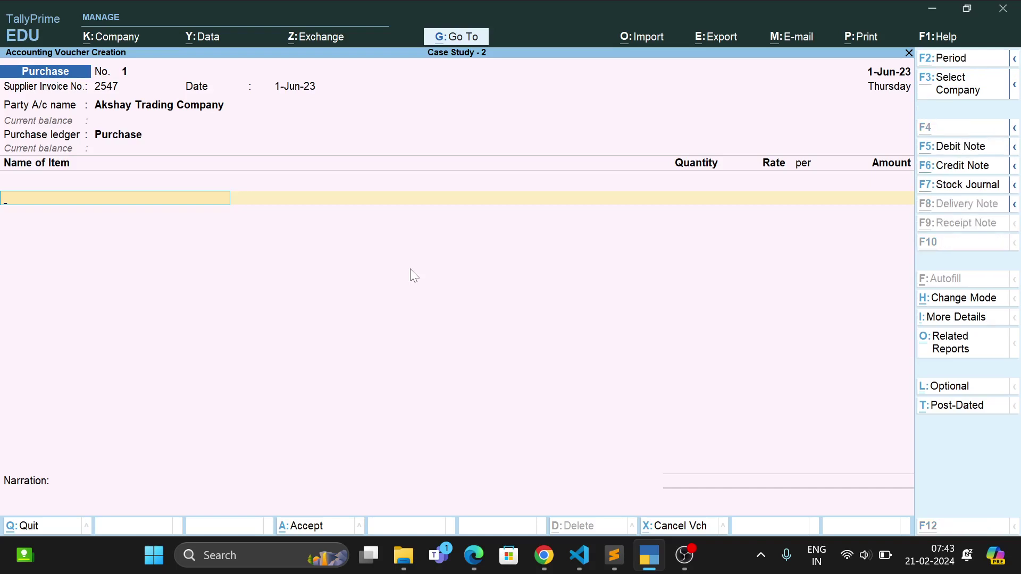
Create the stock item Fair & Lovely Fairness Cream 25gm under Face Cream with units nos and rate of duty 0.
key("alt+c")
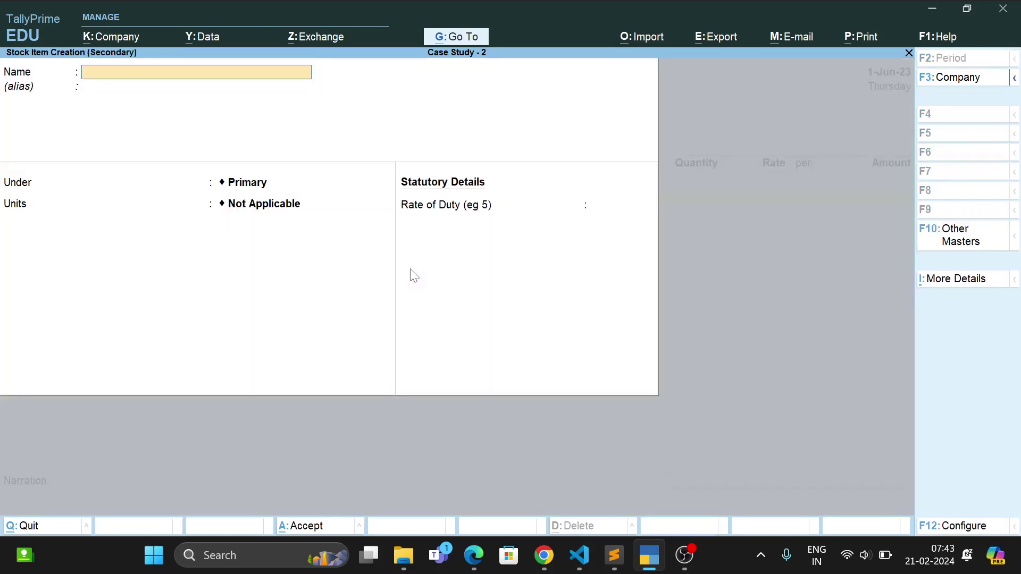
type("Fair & Lovely Fairnes")
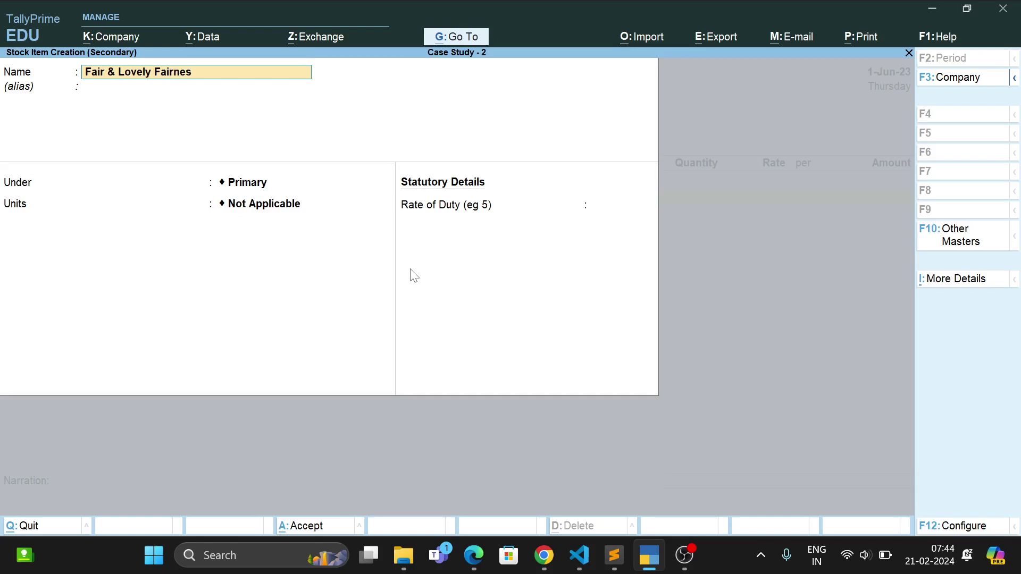
type("s Cream 25gm")
key("Return")
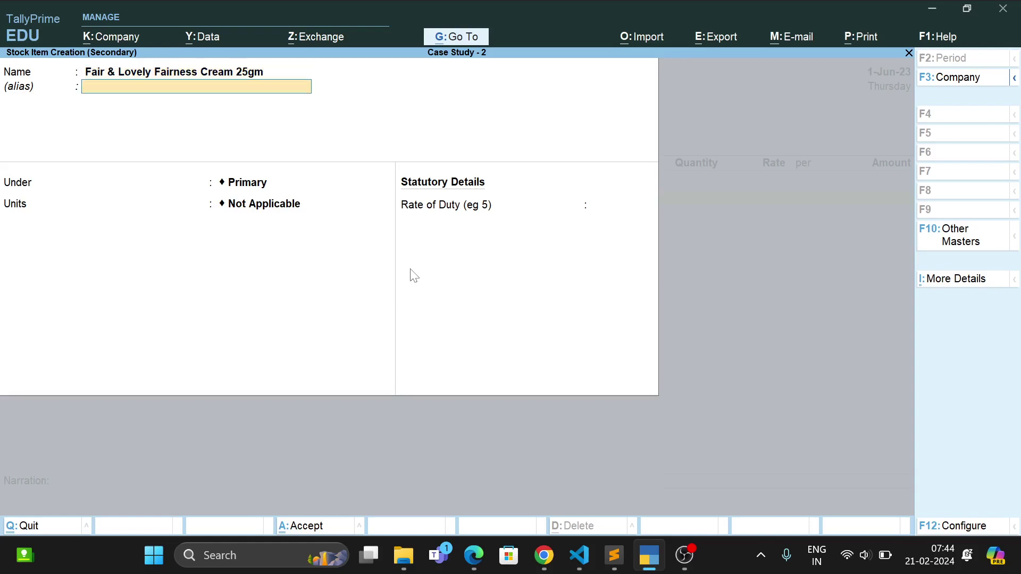
key("Return")
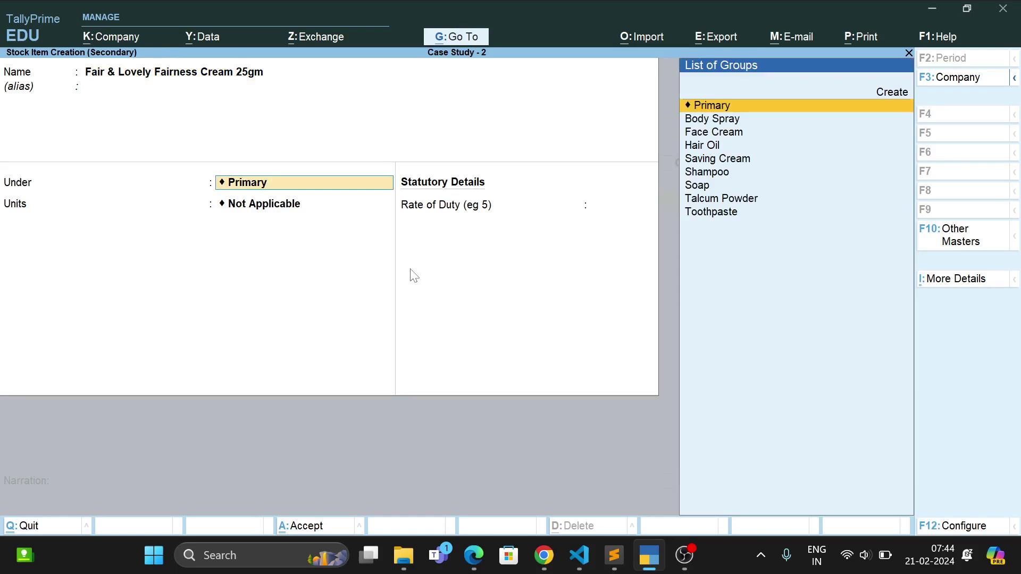
key("Down")
key("Down")
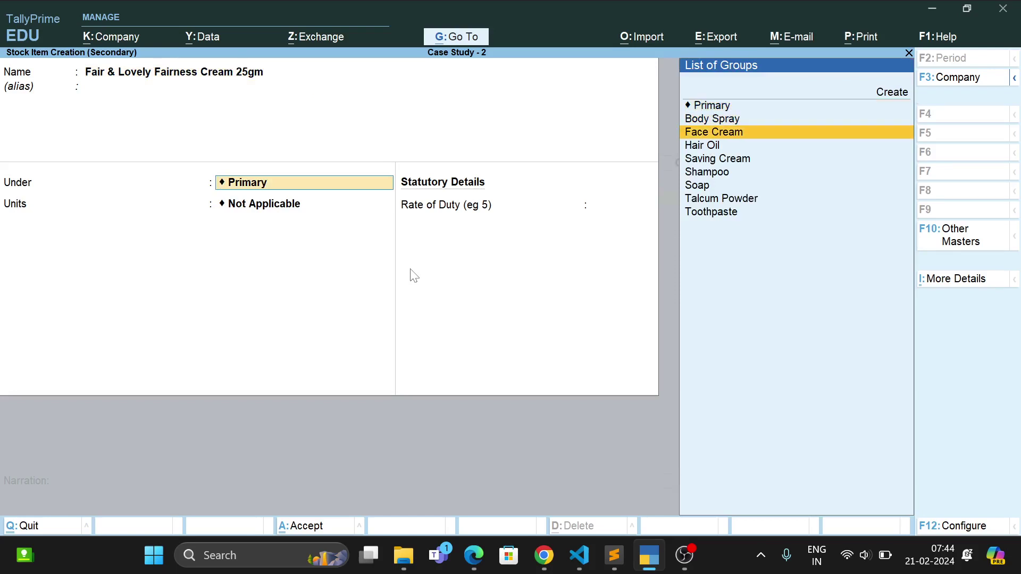
key("Return")
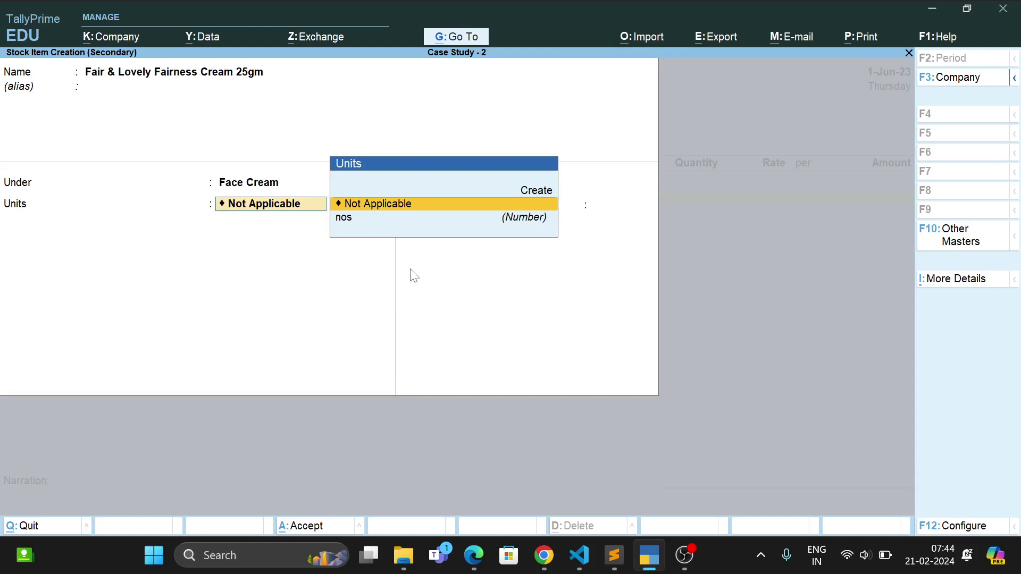
key("Down")
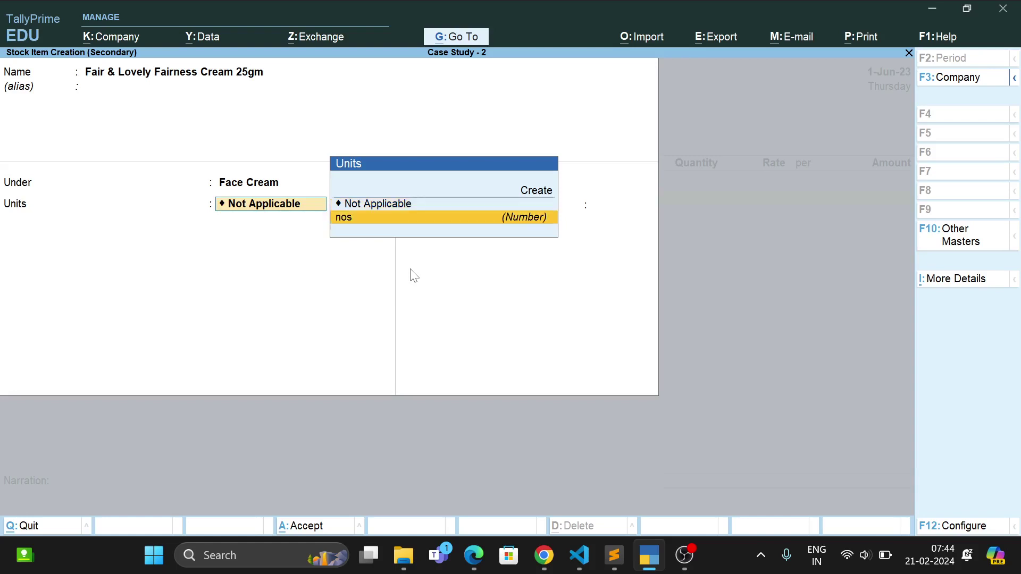
key("Return")
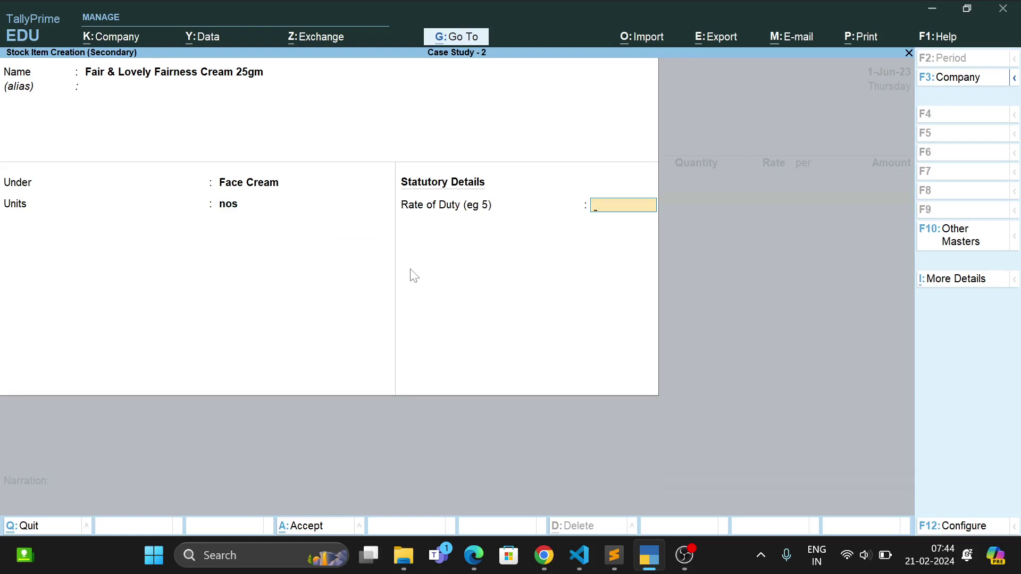
type("0")
key("Return")
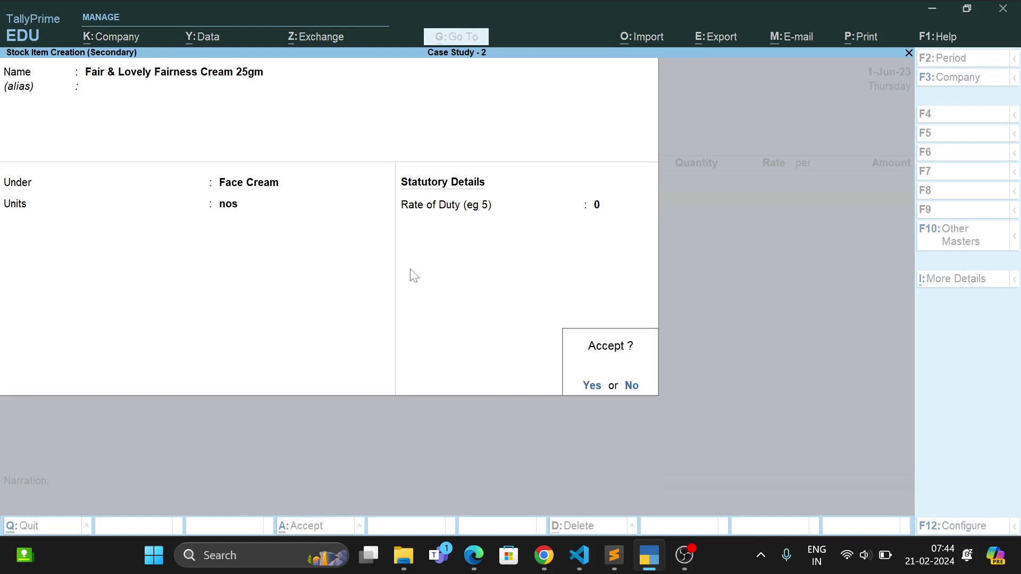
key("Return")
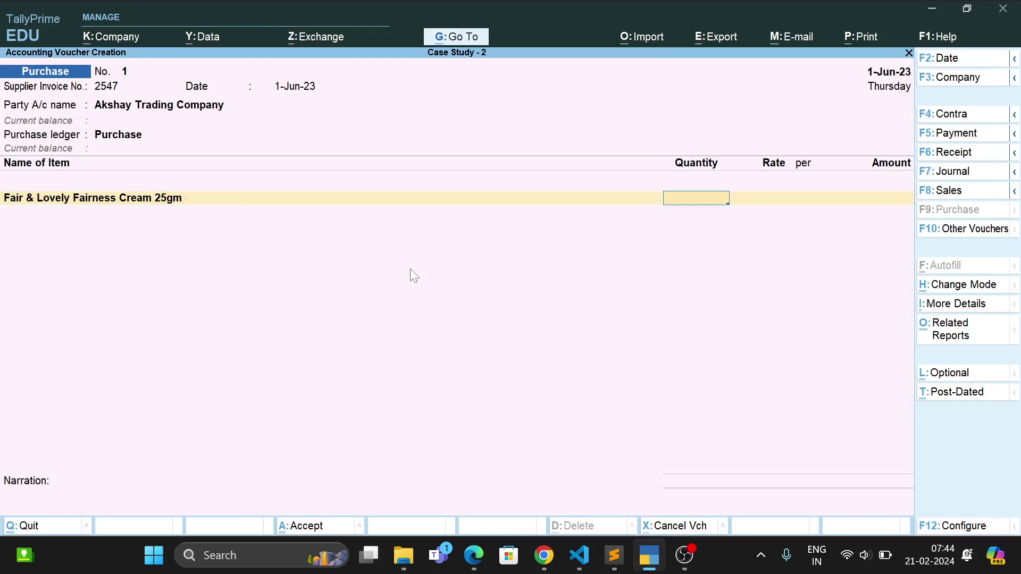
Enter a quantity of 50 nos at a rate of 36 for Fair & Lovely Fairness Cream 25gm.
type("50")
key("Return")
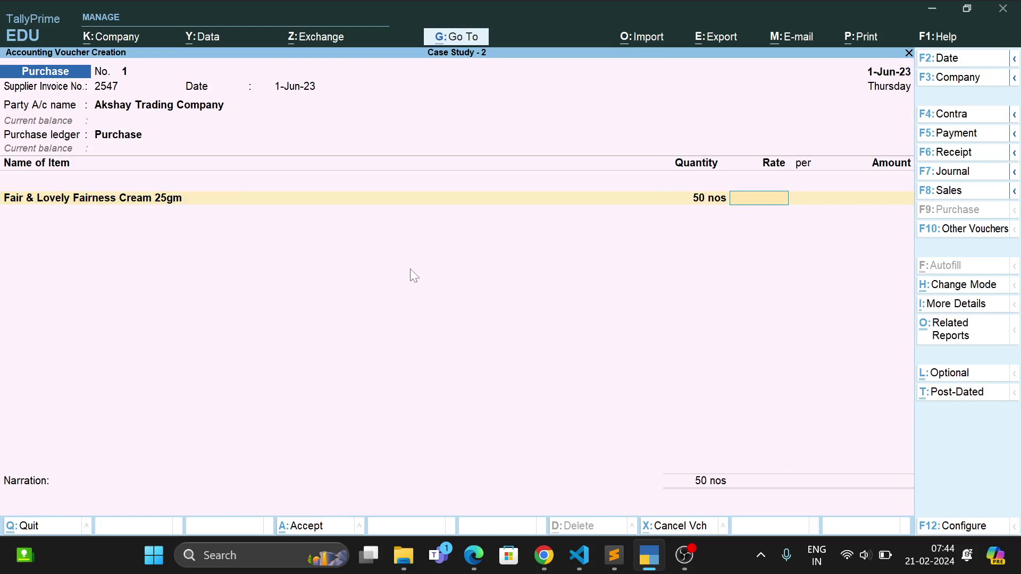
type("36")
key("Return")
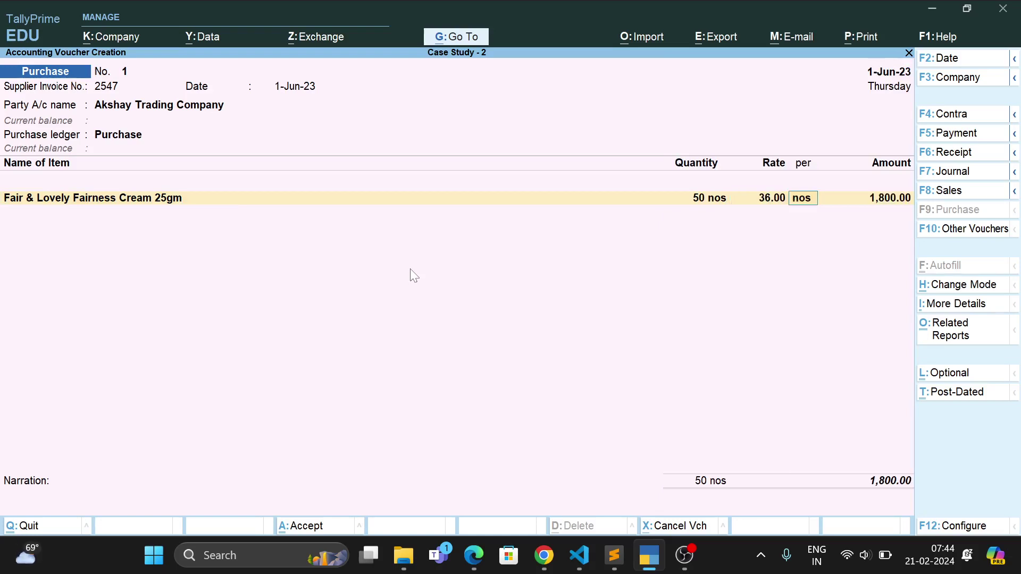
key("Return")
key("Return")
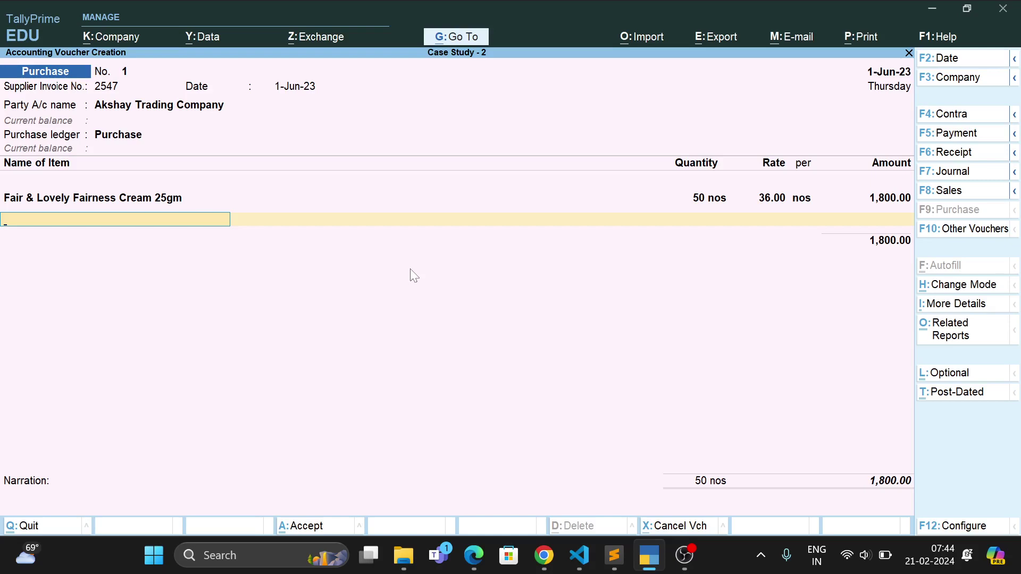
Create the stock item Fair & Lovely Fairness Cream 50gm under Face Cream with units nos and rate of duty 0.
key("alt+c")
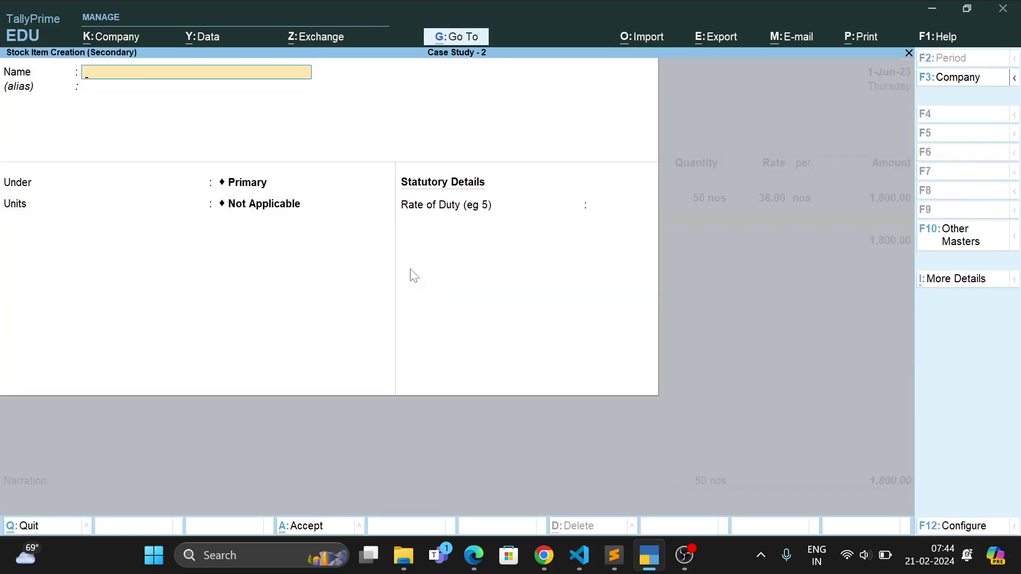
type("Fir")
key("BackSpace")
type("air & Lovely C")
key("BackSpace")
type("Fairn")
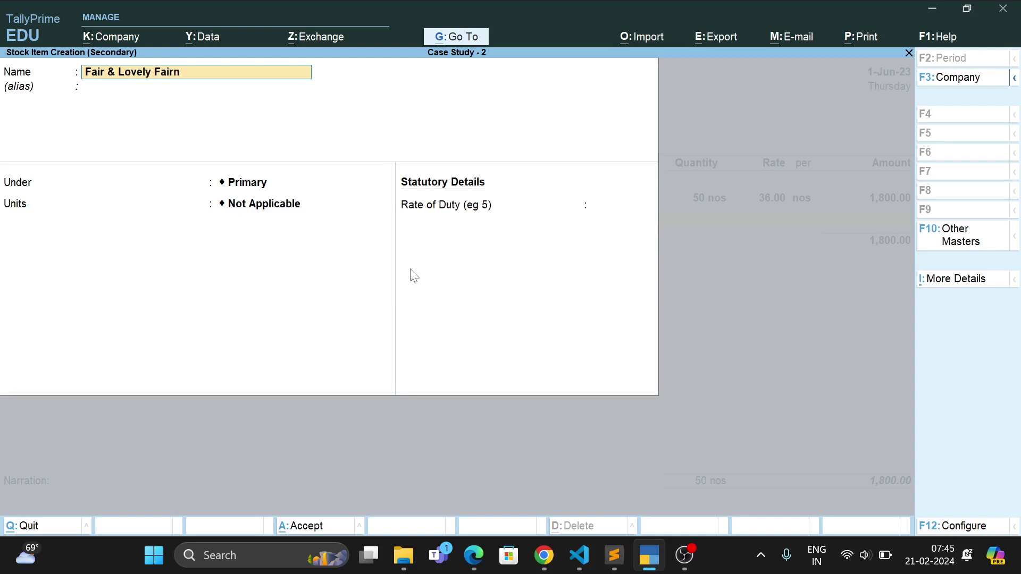
type("ess Cream 50gm")
key("Return")
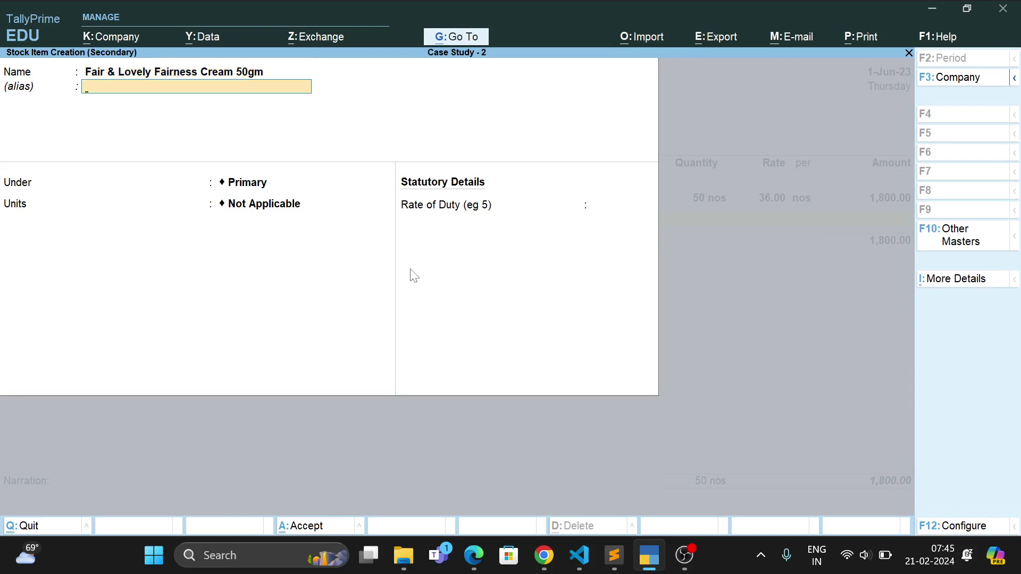
key("Return")
key("Down")
key("Down")
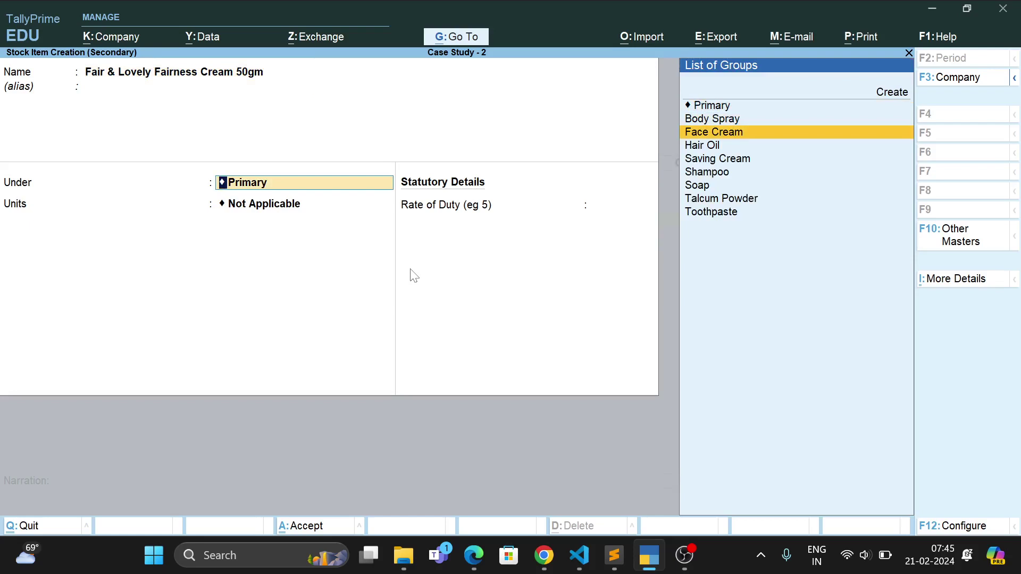
key("Return")
key("Down")
key("Return")
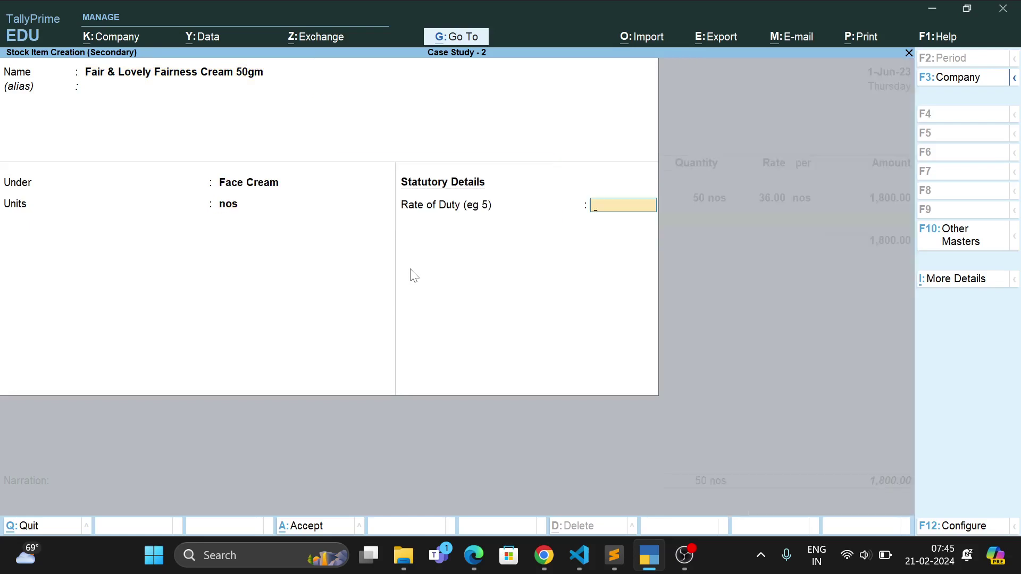
type("0")
key("ctrl")
key("ctrl+a")
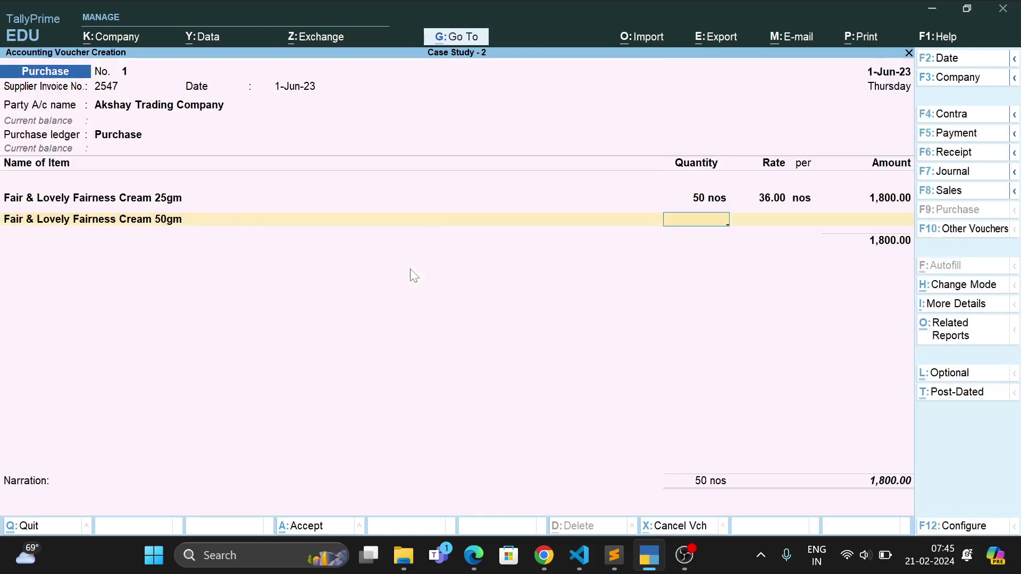
Enter a quantity of 50 nos at a rate of 70 for Fair & Lovely Fairness Cream 50gm.
type("50")
key("Return")
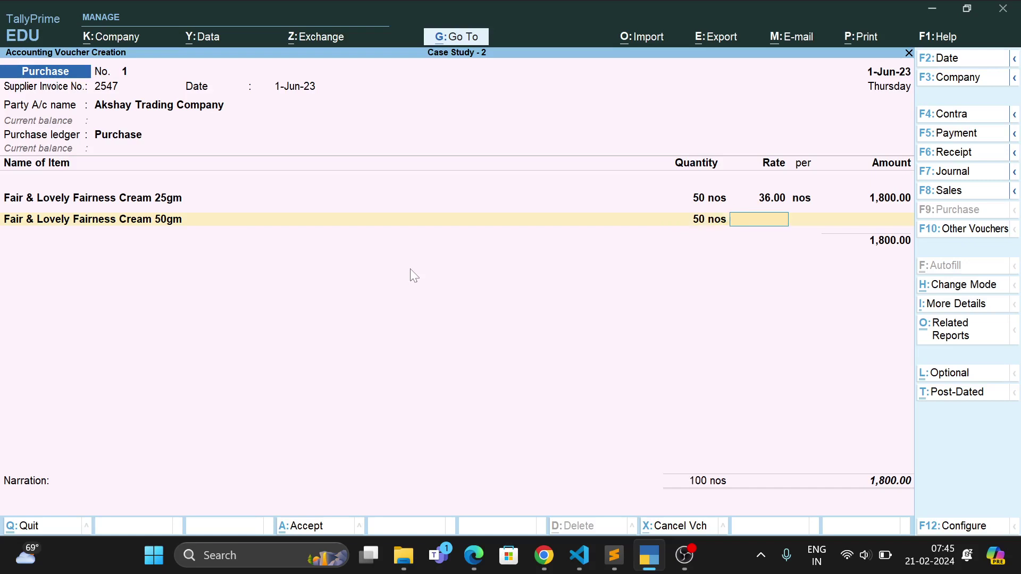
type("70")
key("Return")
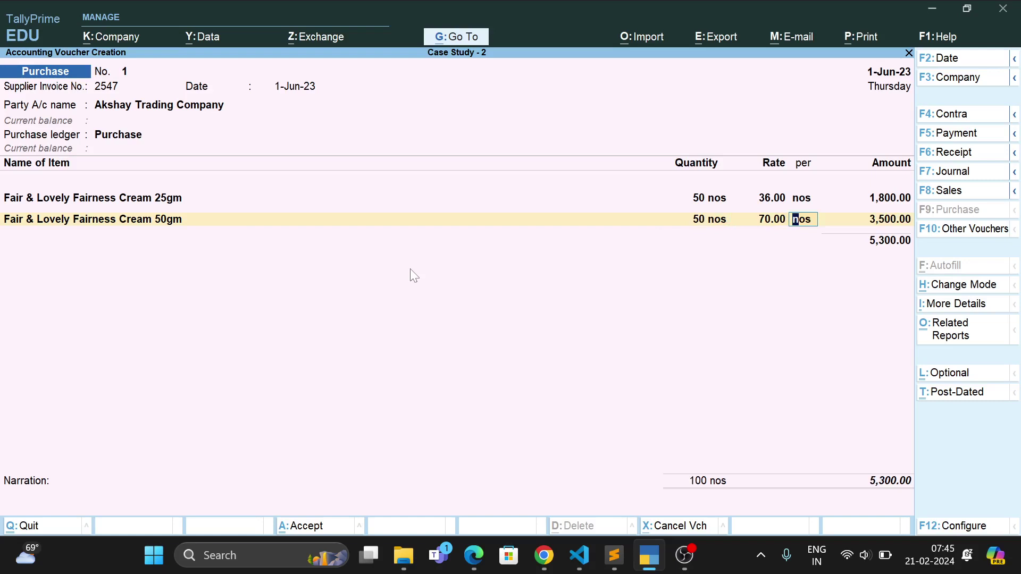
key("Return")
key("Return")
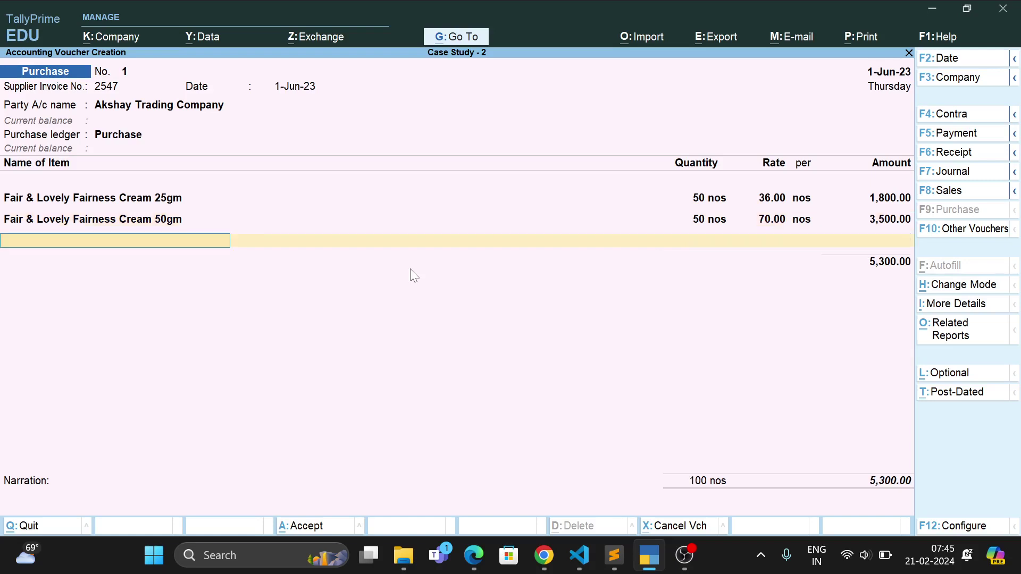
Create the stock item Clinic Plus Shampoo 100ml under Shampoo with units Not Applicable and rate of duty 0.
key("alt+c")
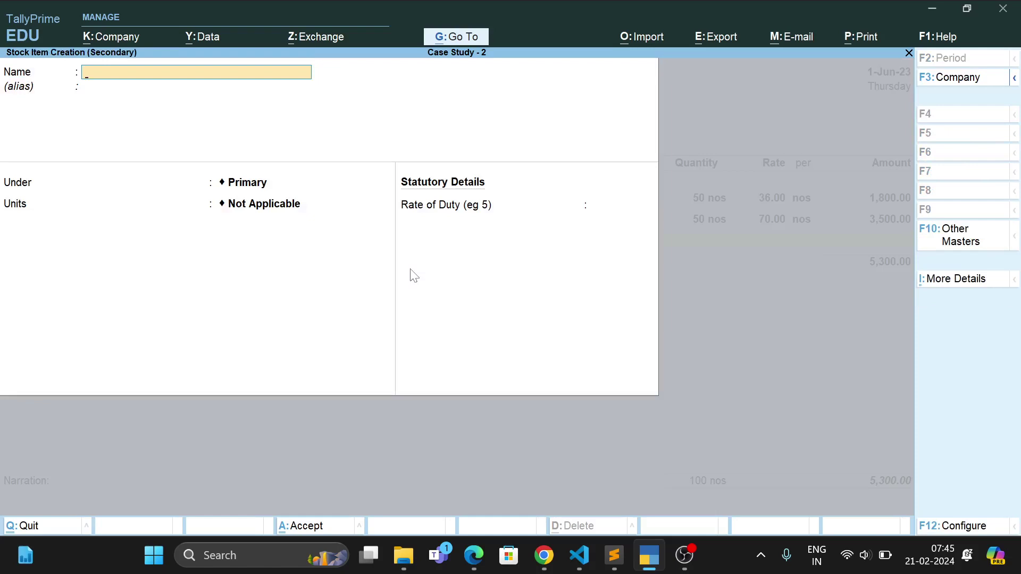
type("Clinic Plus Shampoo")
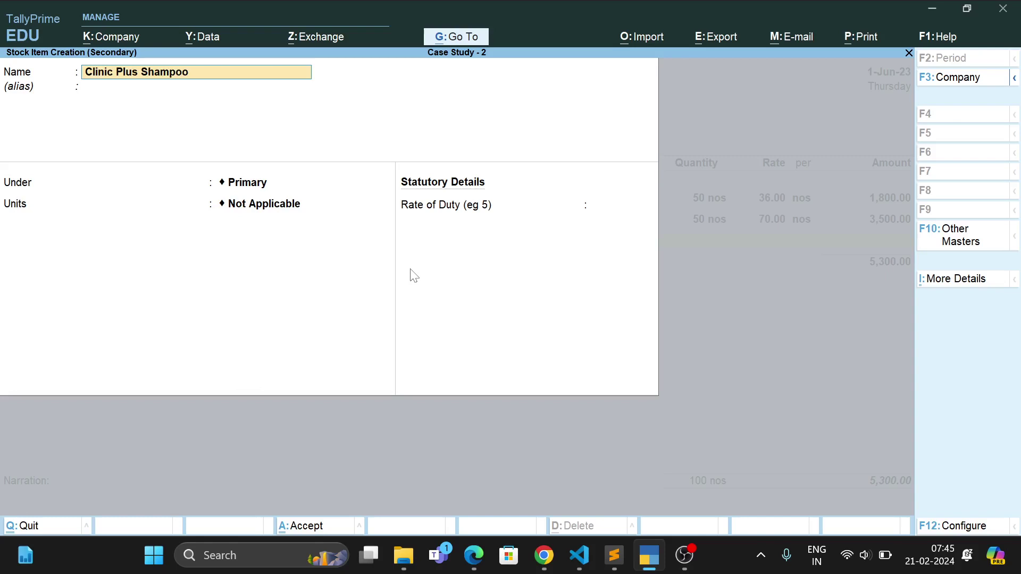
type(" 100ml")
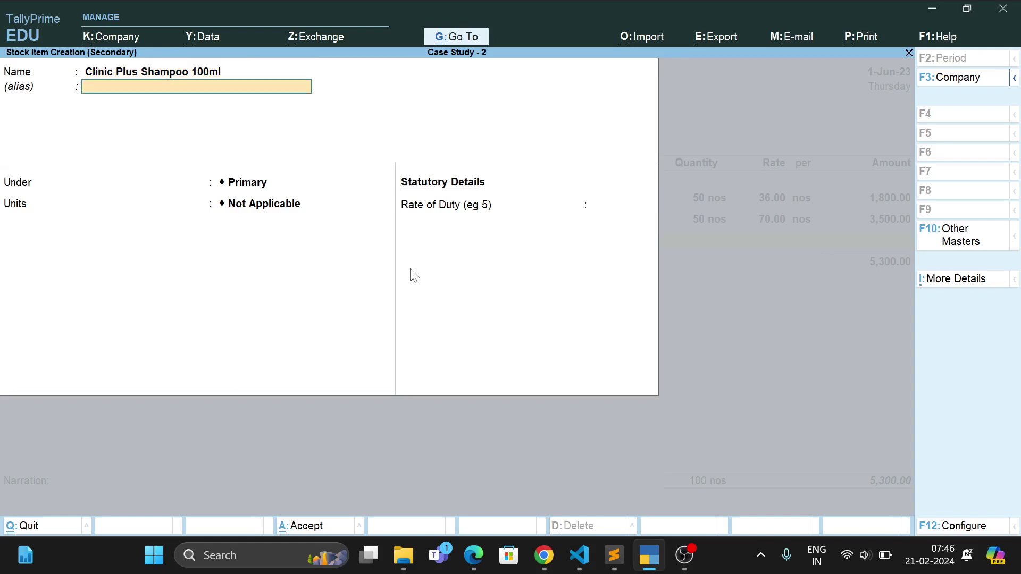
key("Return")
key("Down")
key("Down")
key("Down")
key("Down")
key("Down")
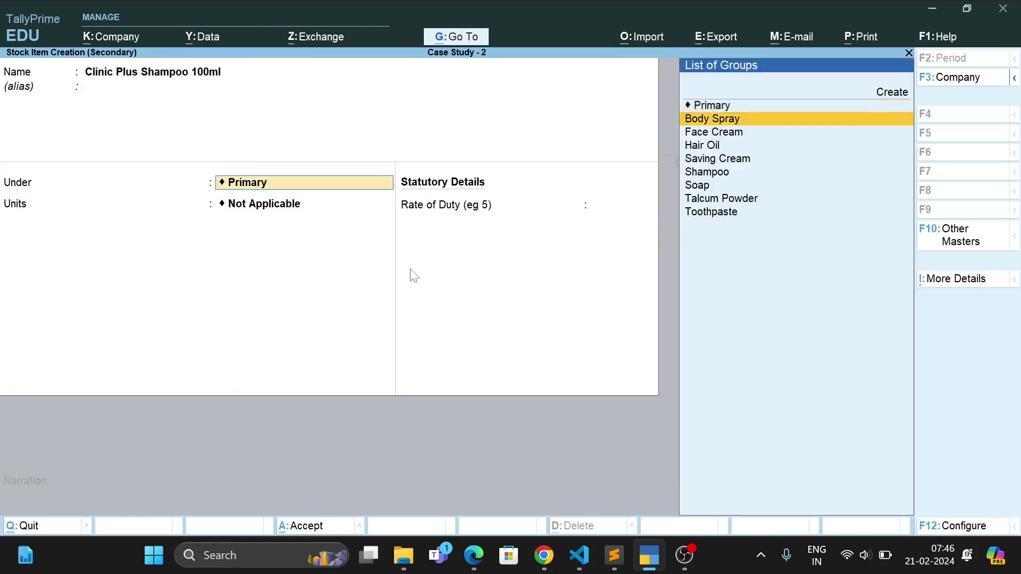
key("Return")
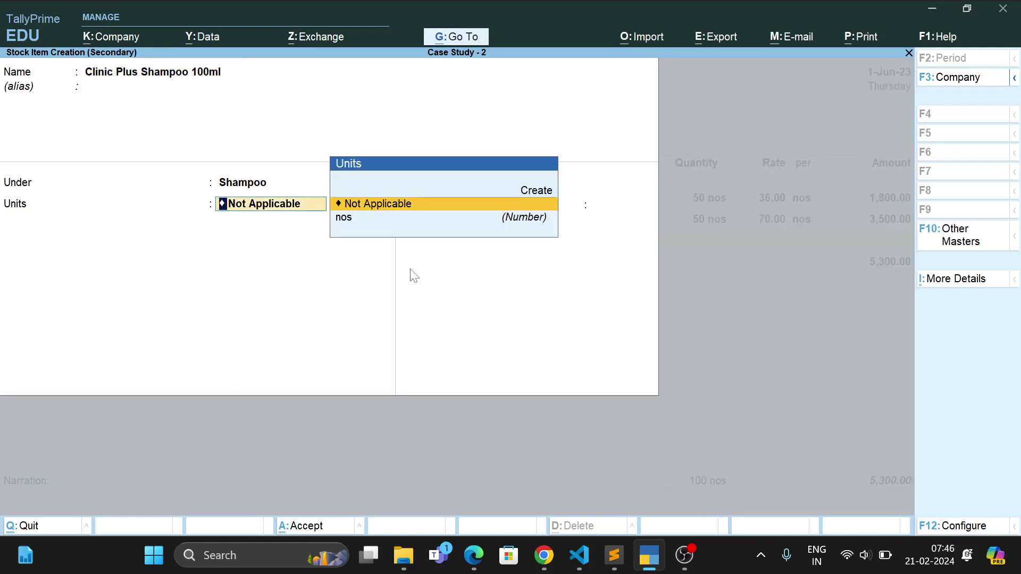
key("Return")
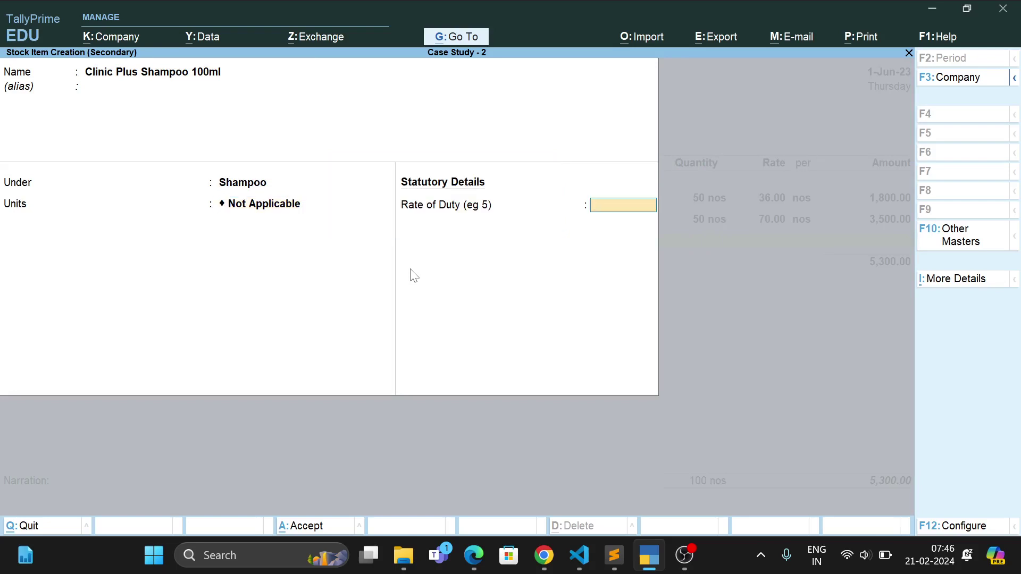
type("0")
key("ctrl+a")
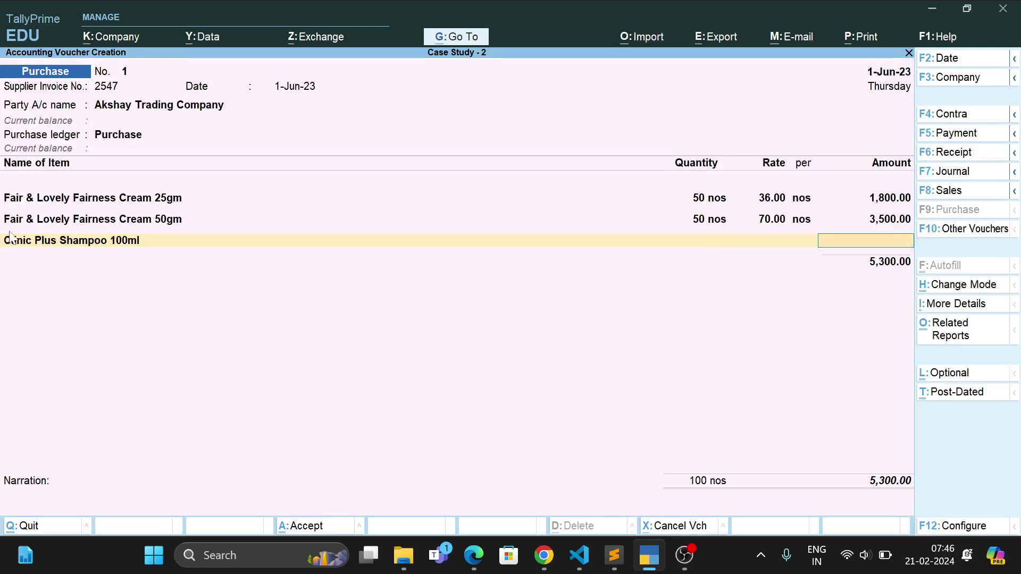
Alter the stock item Clinic Plus Shampoo 100ml from the voucher line, setting its units to nos.
left_click(40, 245)
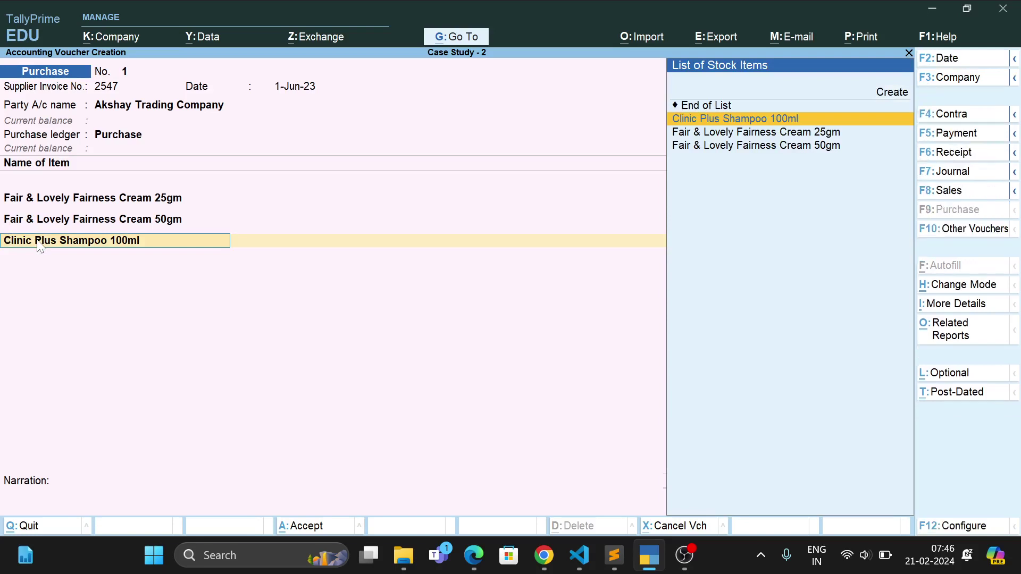
key("ctrl+Return")
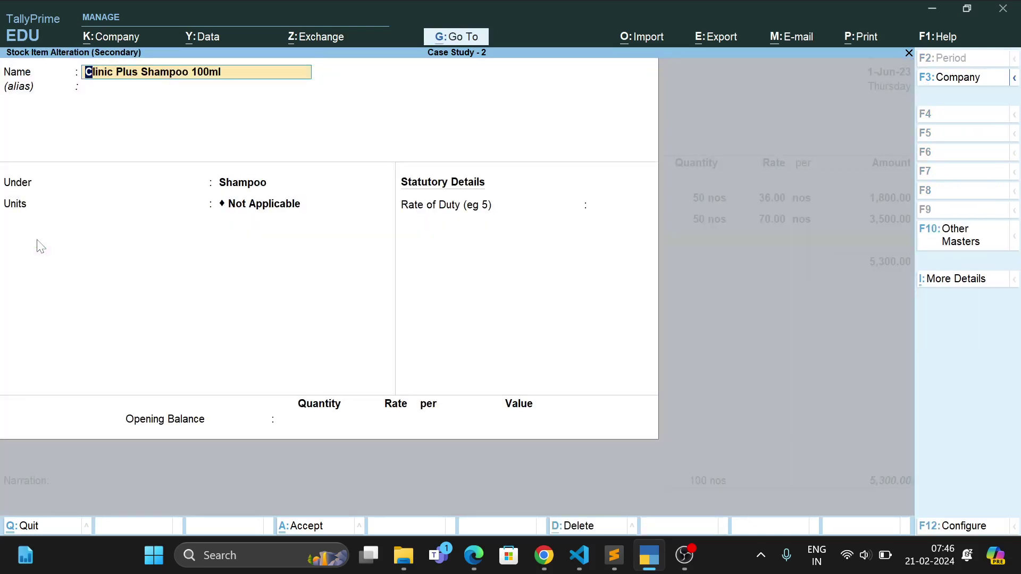
key("Return")
key("Return")
key("Return")
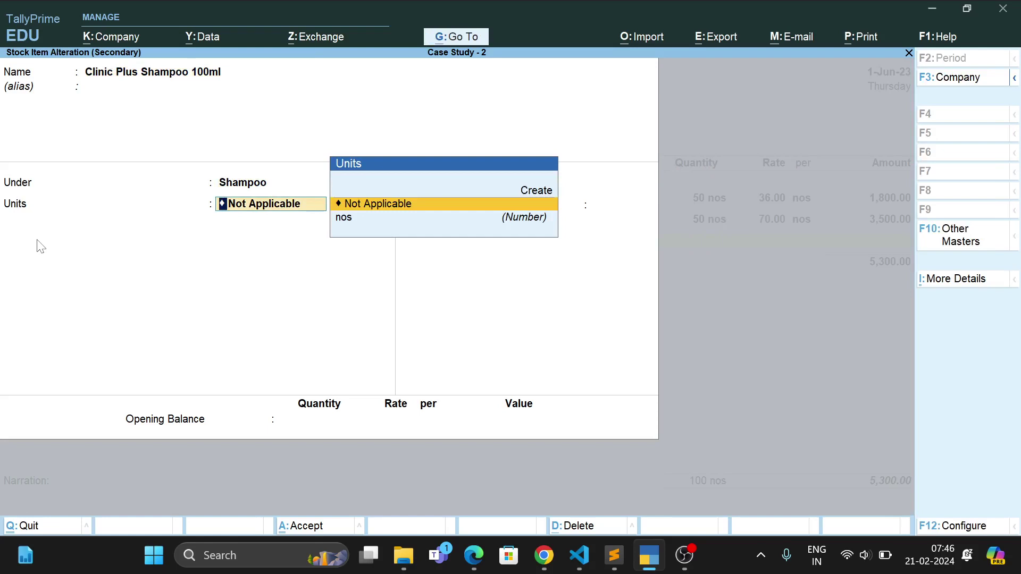
key("Down")
key("Return")
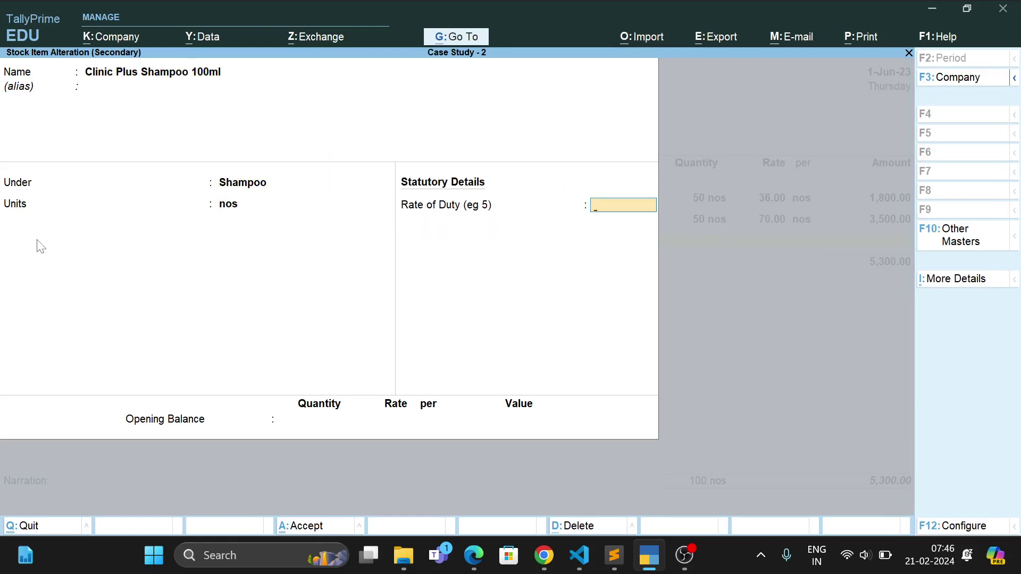
key("ctrl+a")
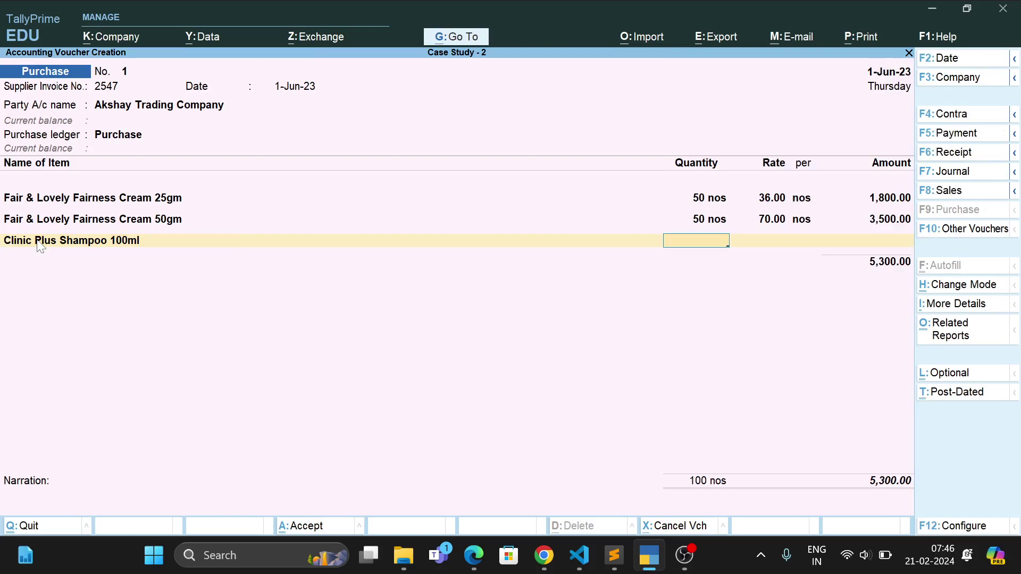
Enter a quantity of 75 nos at a rate of 40 for Clinic Plus Shampoo 100ml.
type("75")
key("Return")
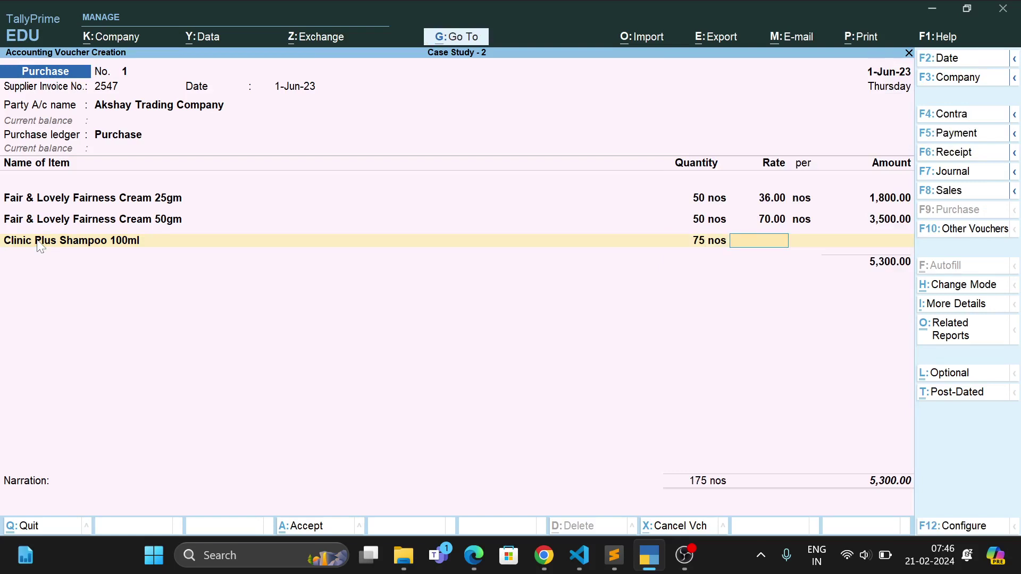
type("40")
key("Return")
key("Return")
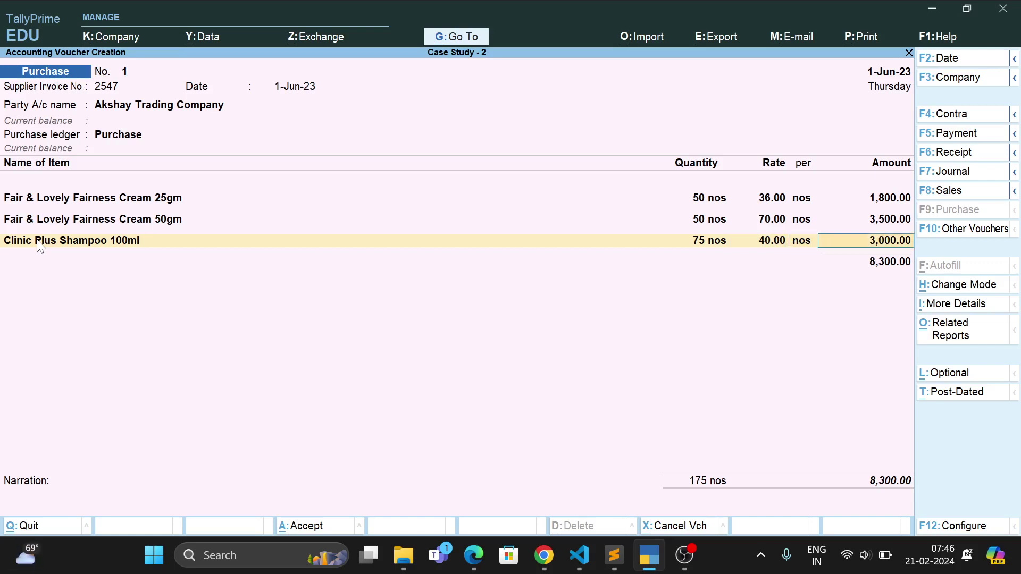
key("Return")
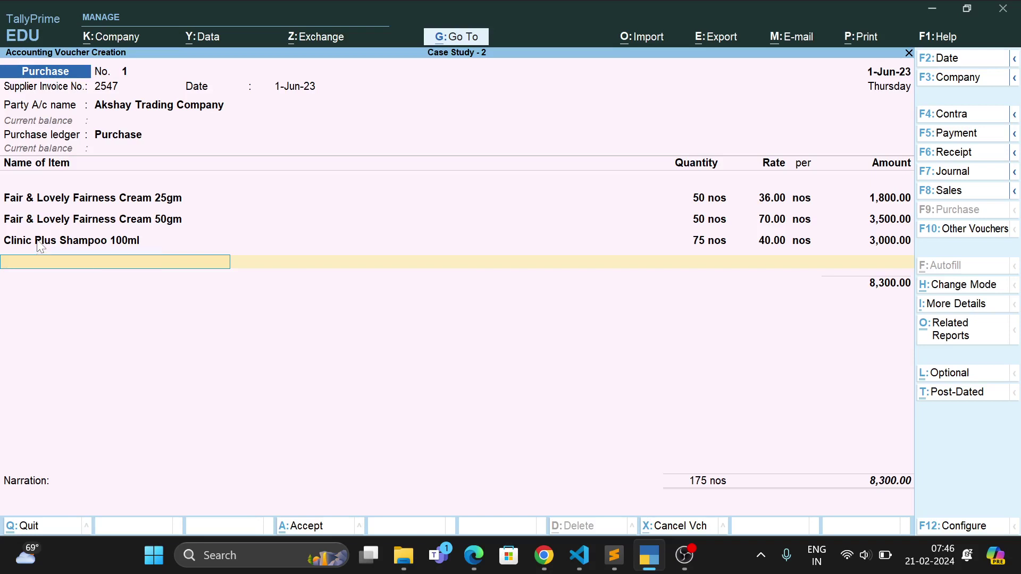
Create the stock item Clinic Plus Shampoo 200ml under Shampoo with units nos and rate of duty 0.
type("C")
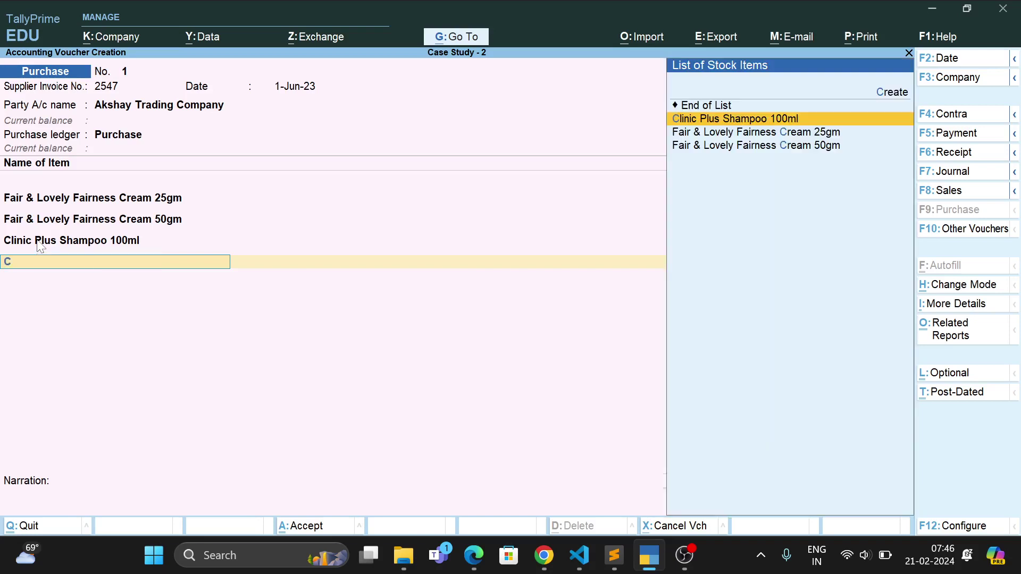
key("BackSpace")
key("alt+c")
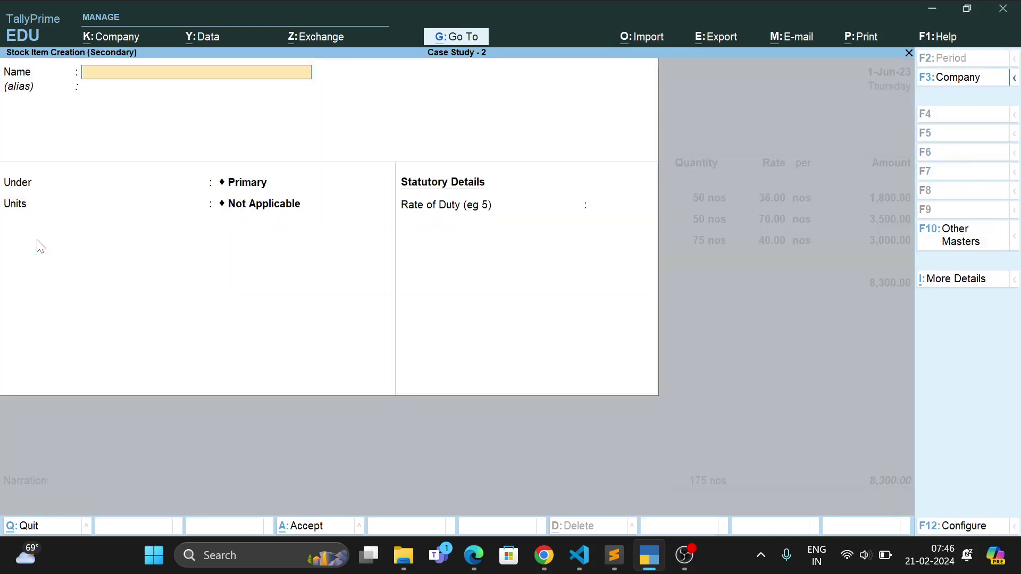
type("Clinic Plus Shampoo")
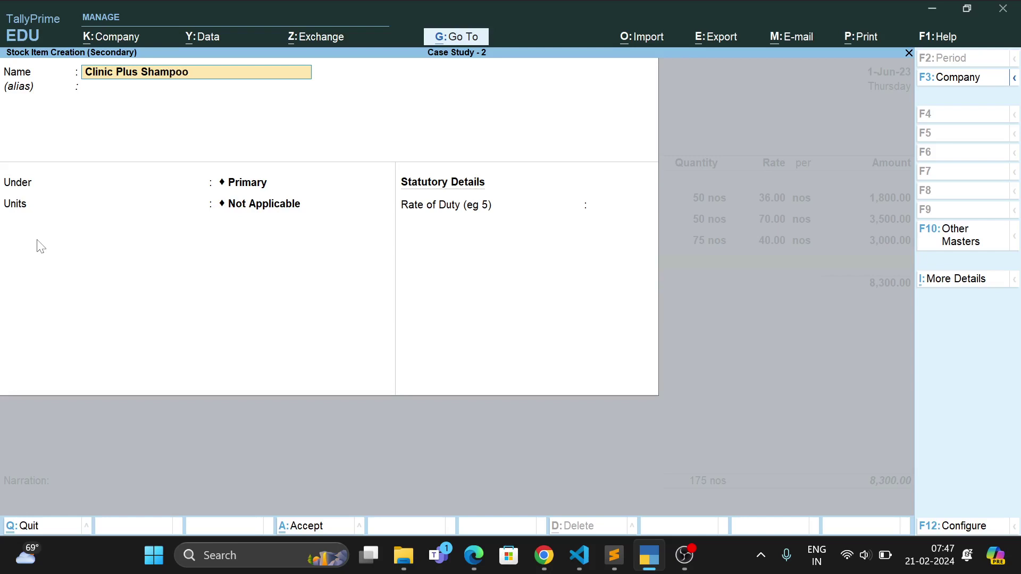
type(" 200ml")
key("Return")
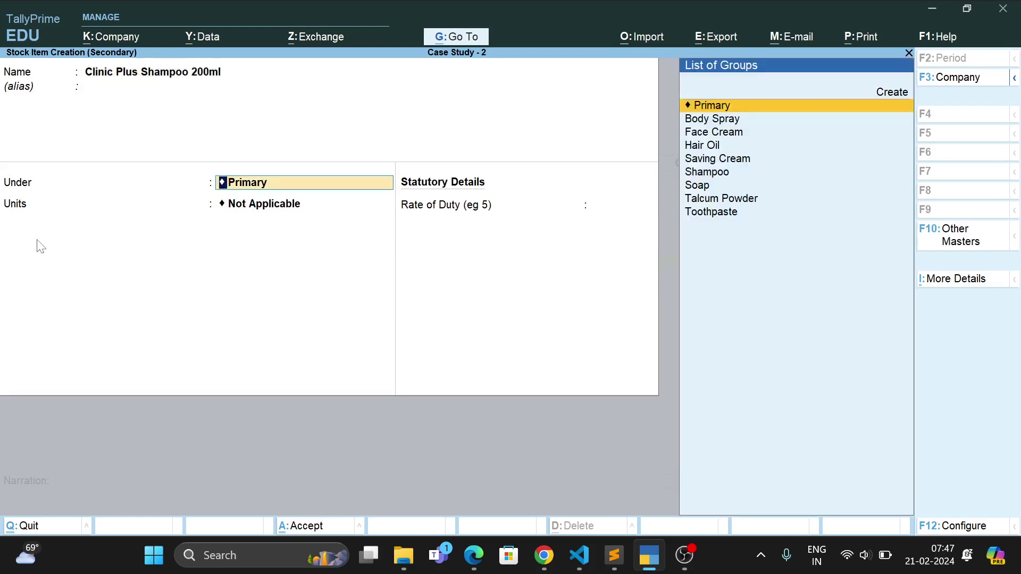
key("Down")
key("Down")
key("Down")
key("Down")
key("Down")
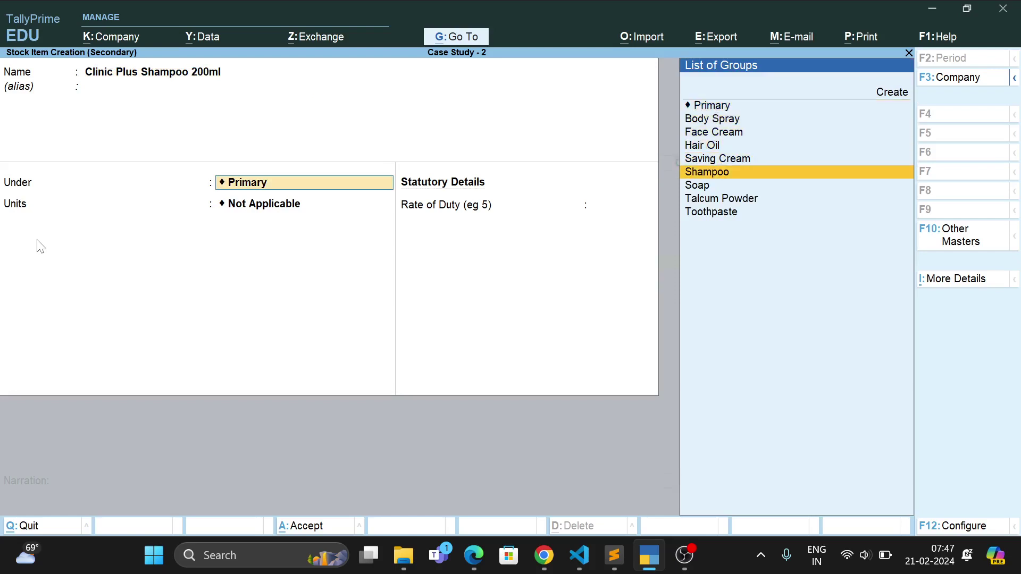
key("Return")
key("Return")
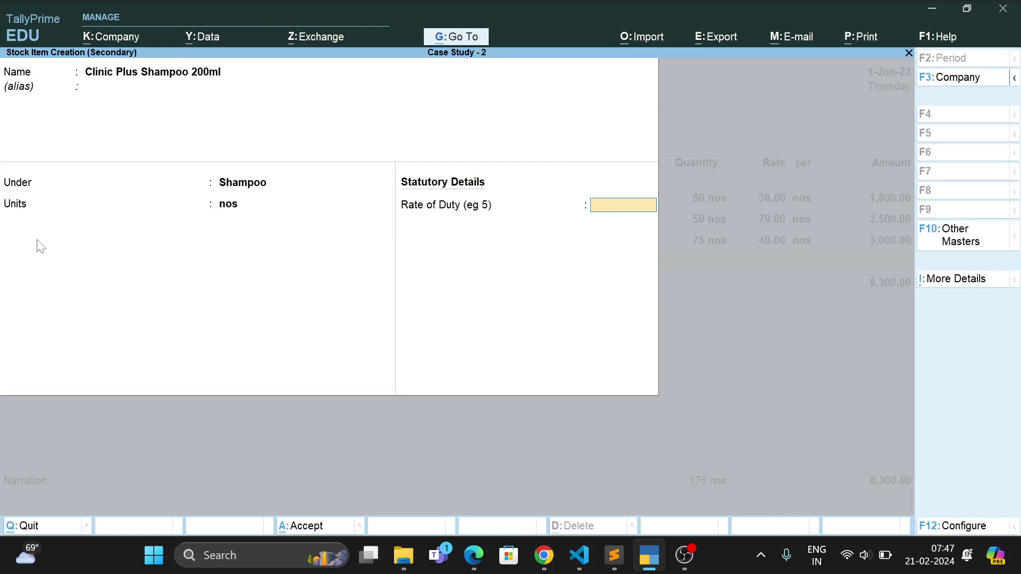
type("0")
key("ctrl")
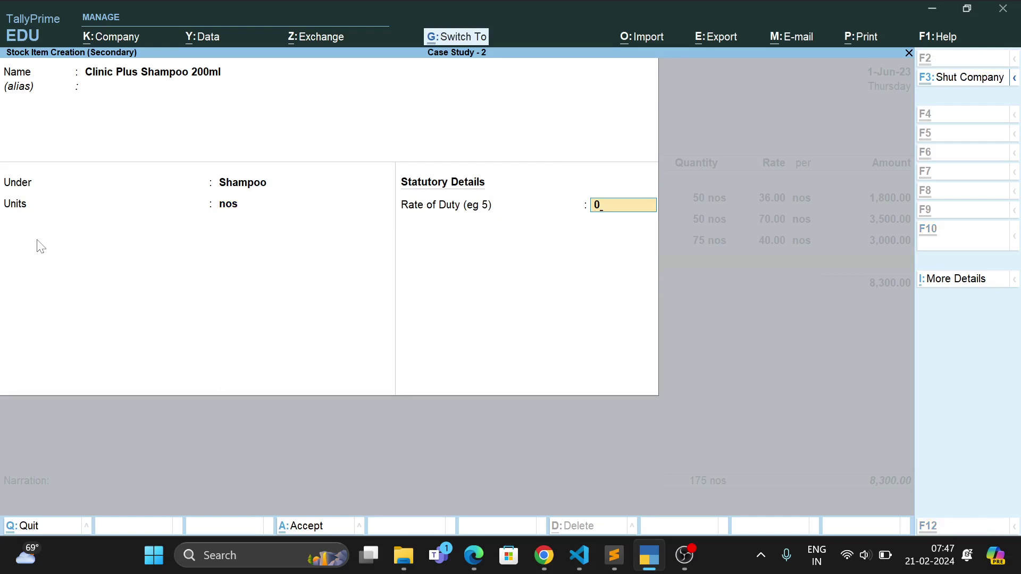
key("ctrl+a")
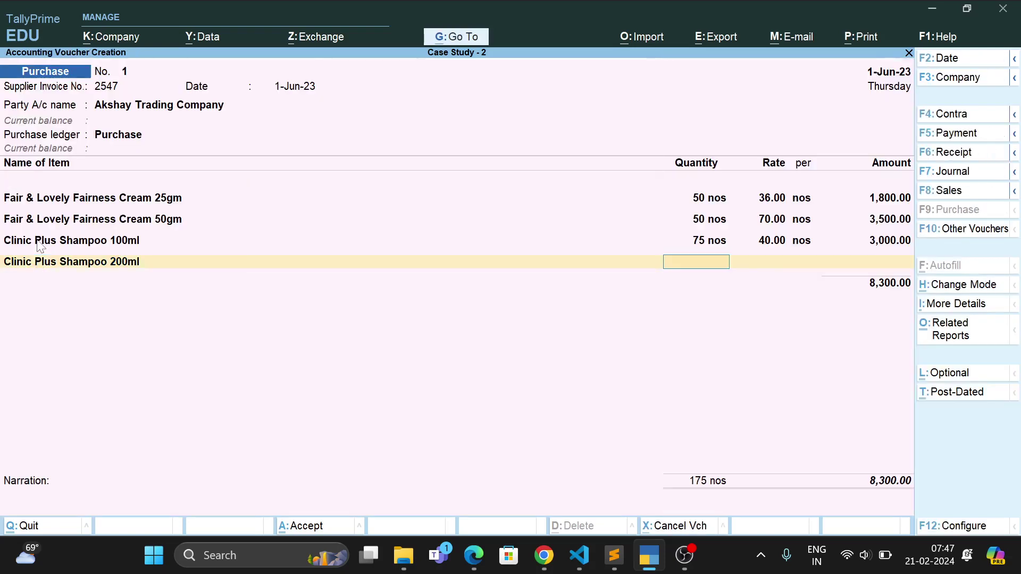
Enter a quantity of 75 nos at a rate of 75 for Clinic Plus Shampoo 200ml.
type("75")
key("Return")
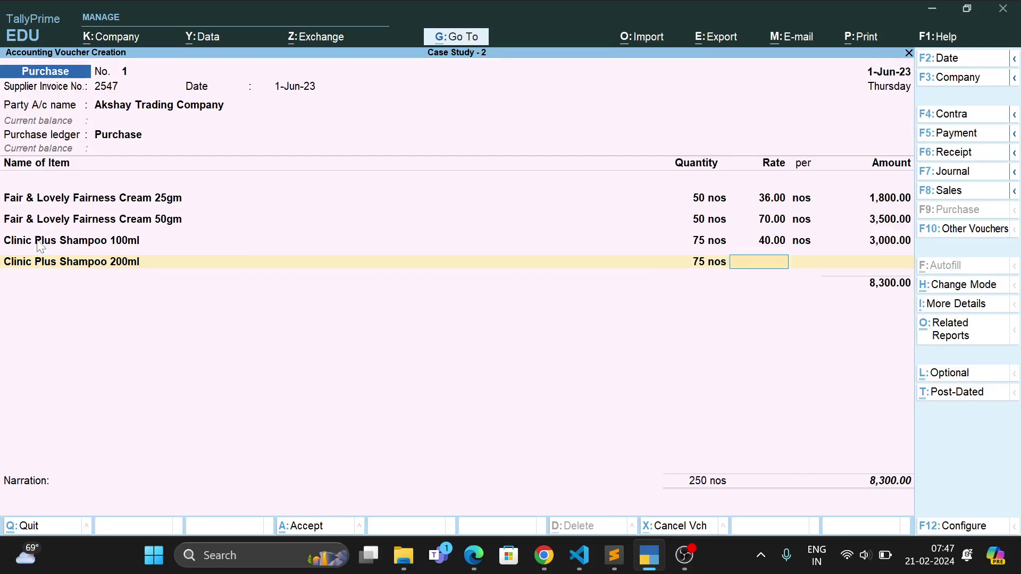
type("75")
key("Return")
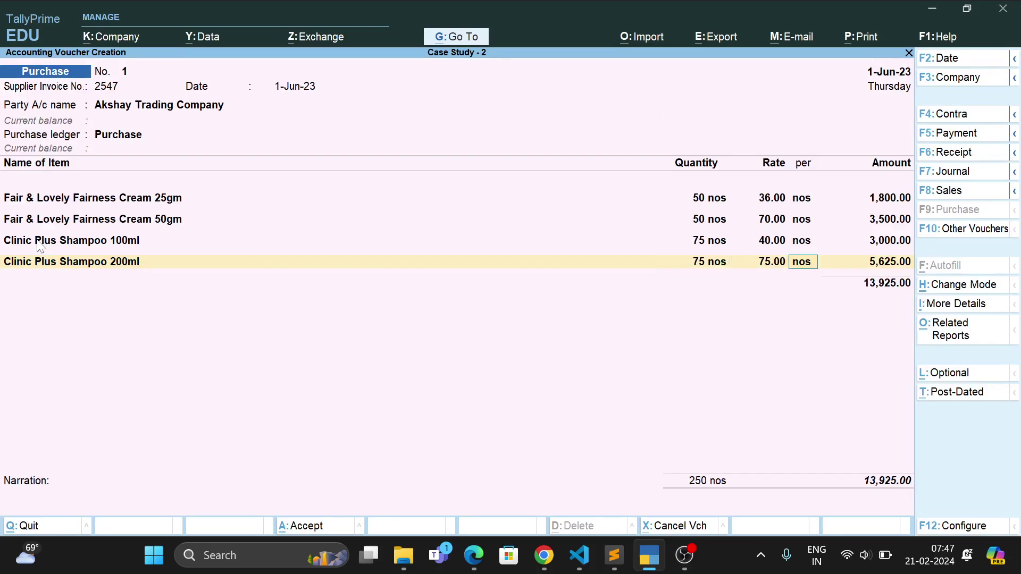
key("Return")
key("Return")
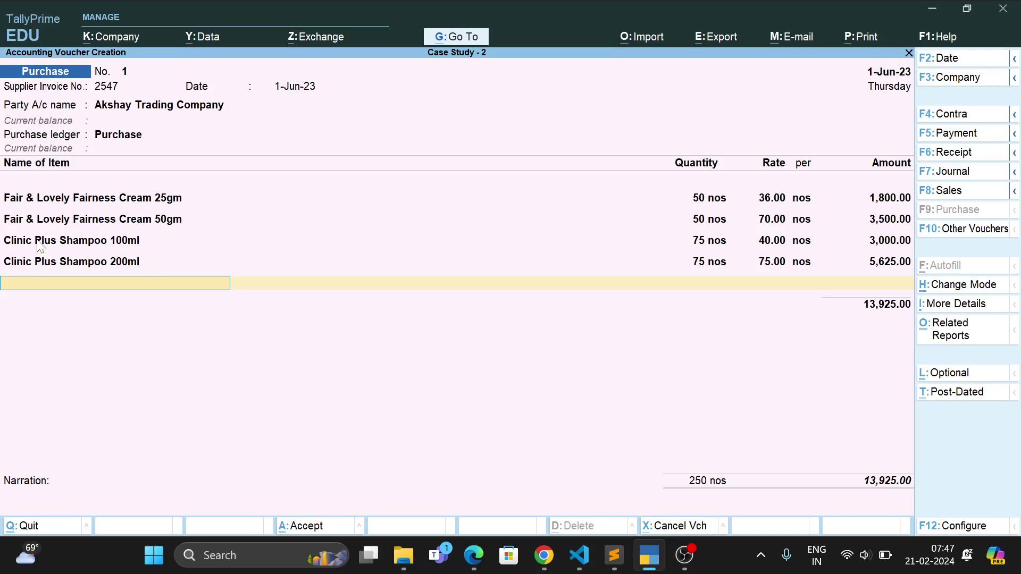
Create the stock item Lifebuoy Shop 75gm under Soap with units nos and rate of duty 0.
key("alt+c")
type("Lif")
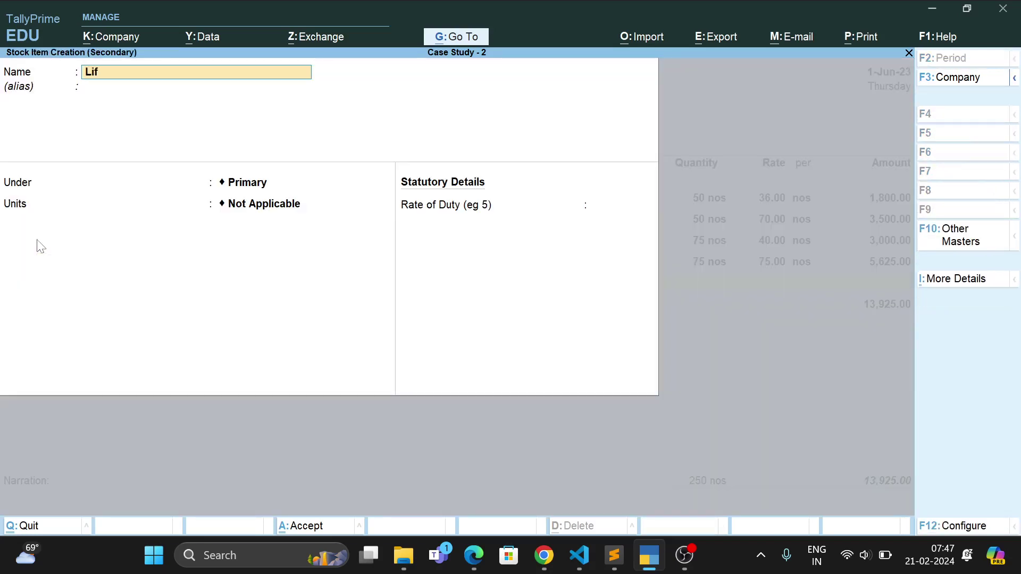
type("ebuoy Shop 75gm")
key("Return")
key("Return")
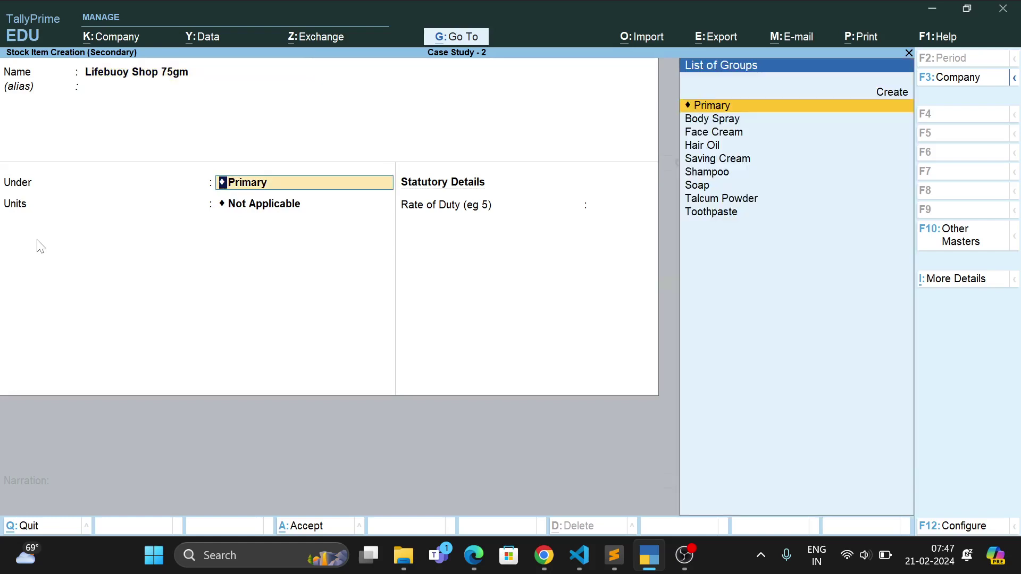
key("Down")
key("Down")
key("Down")
key("Down")
key("Down")
key("Down")
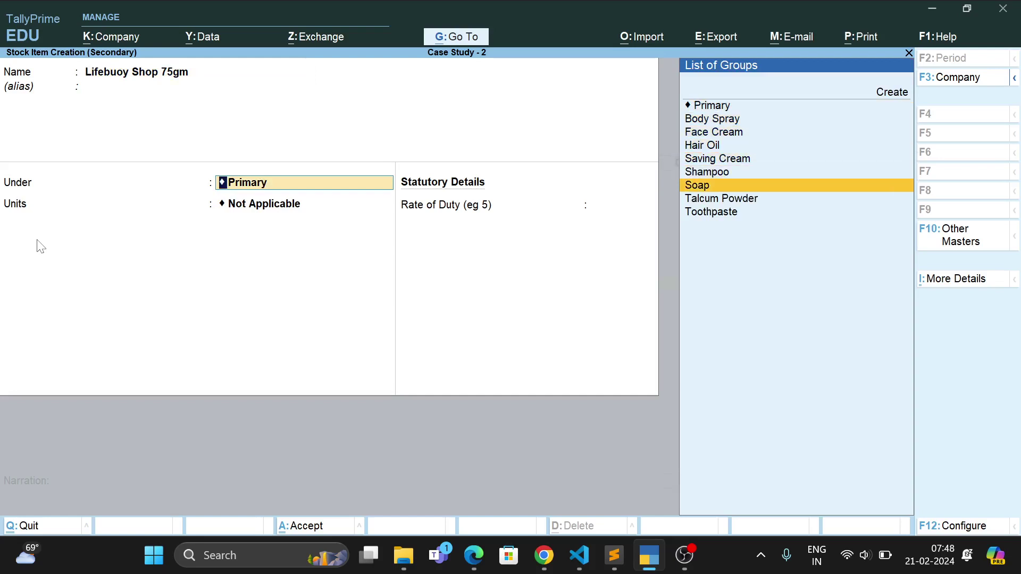
key("Return")
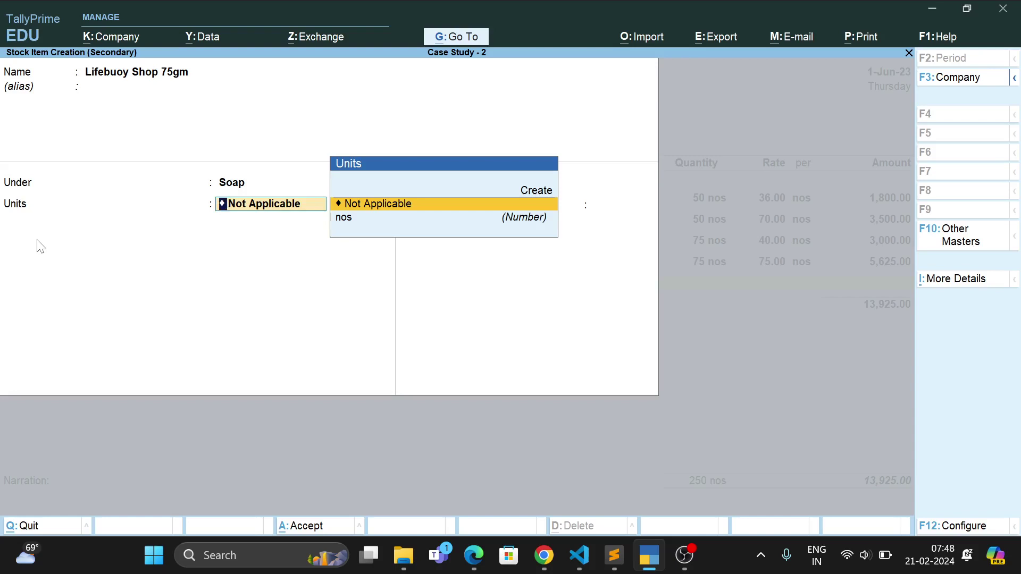
key("Down")
key("Return")
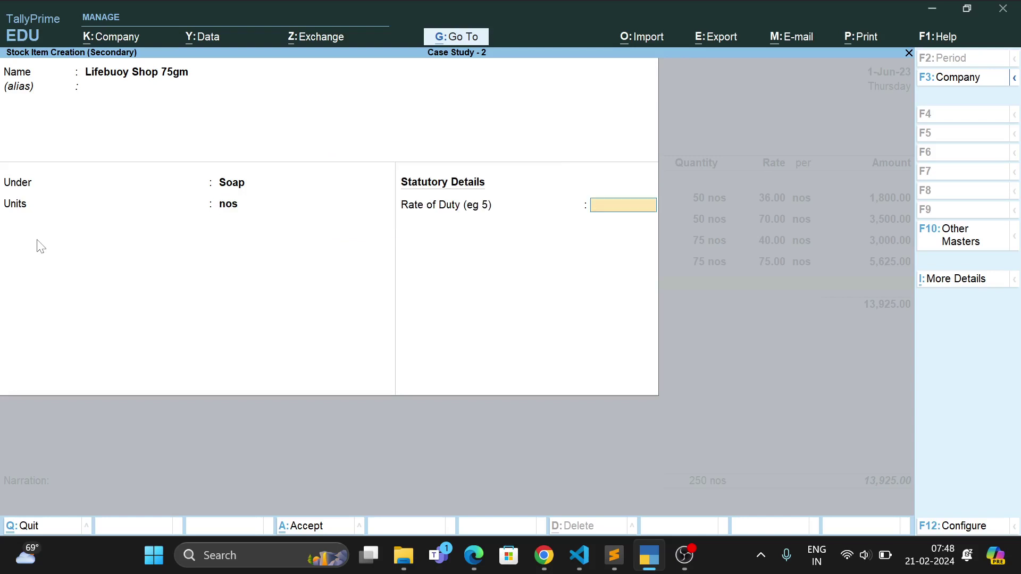
type("0")
key("ctrl+a")
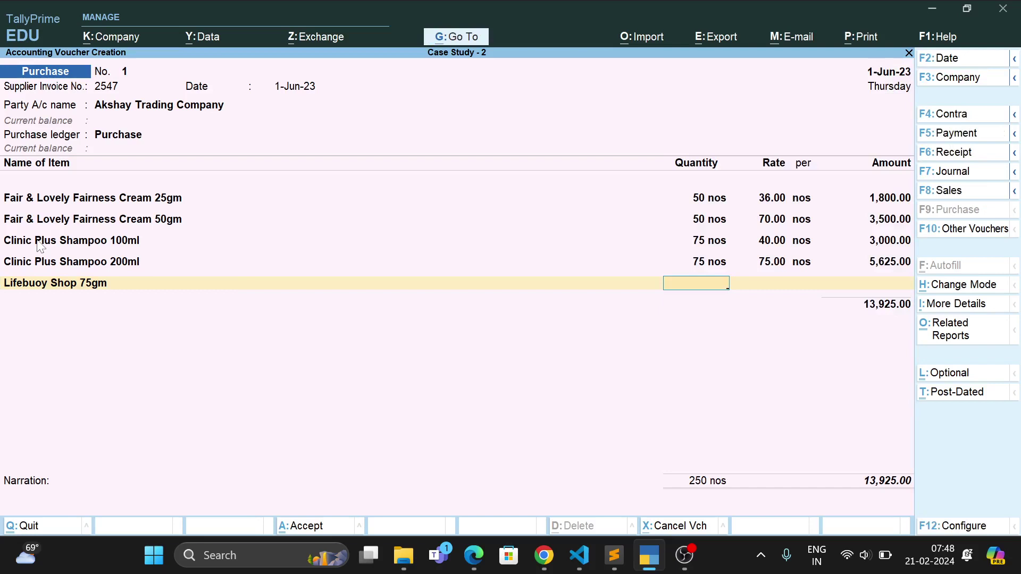
Enter a quantity of 100 nos at a rate of 7 for Lifebuoy Shop 75gm.
type("1000")
key("BackSpace")
key("Return")
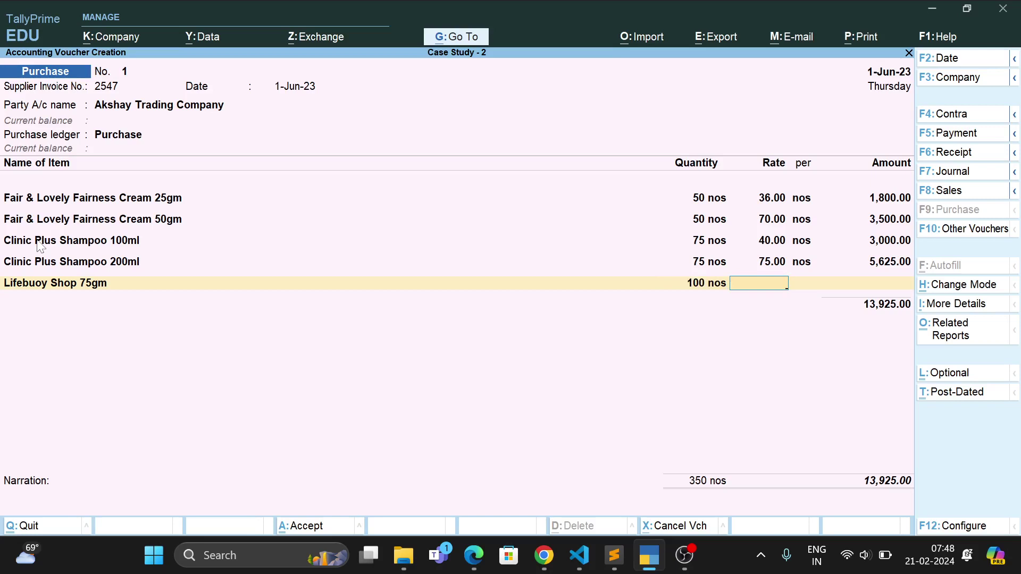
type("7")
key("Return")
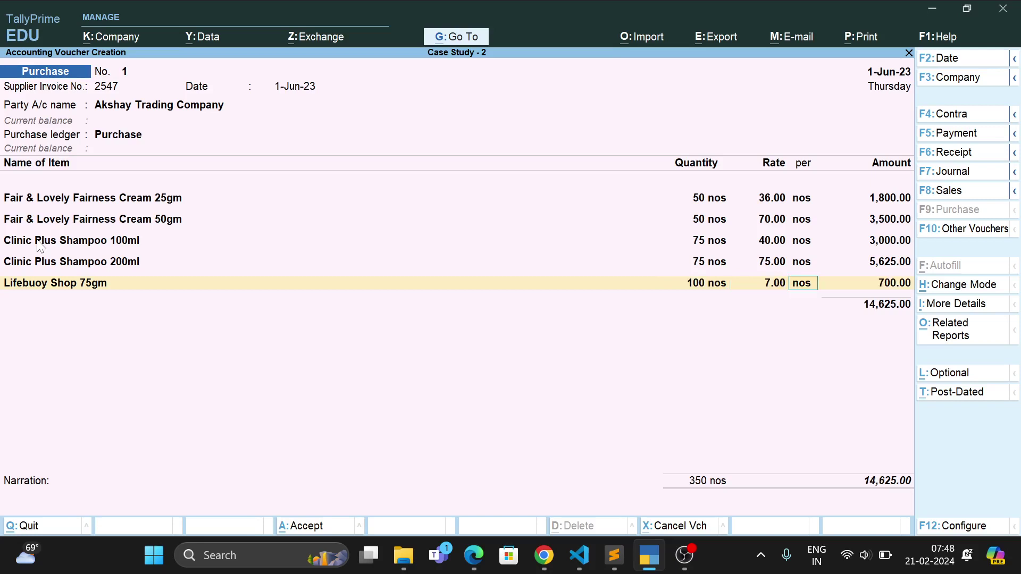
key("Return")
key("Return")
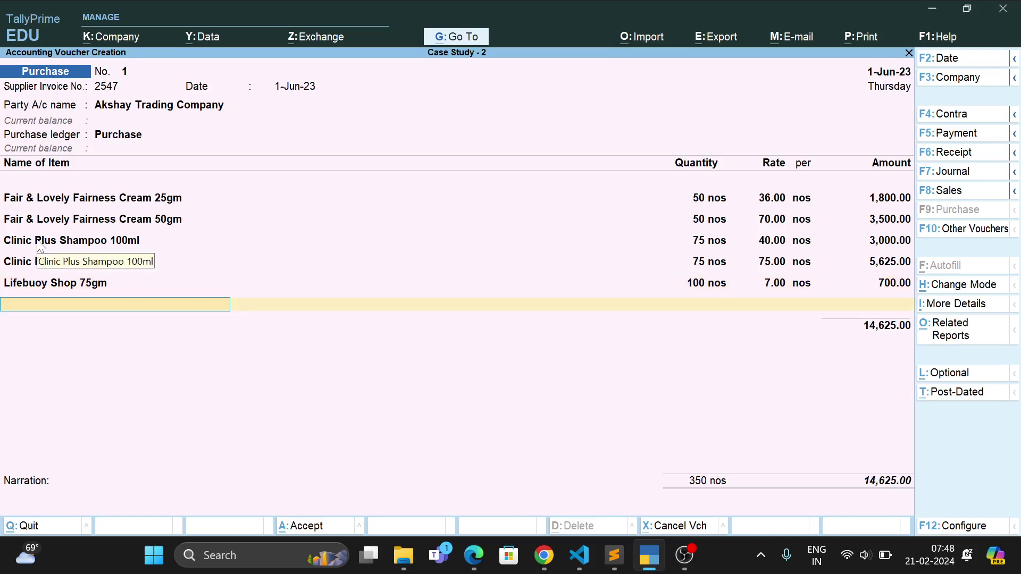
Create the stock item Lifebuoy Soap 150gm under Soap with units nos and rate of duty 0.
type("L")
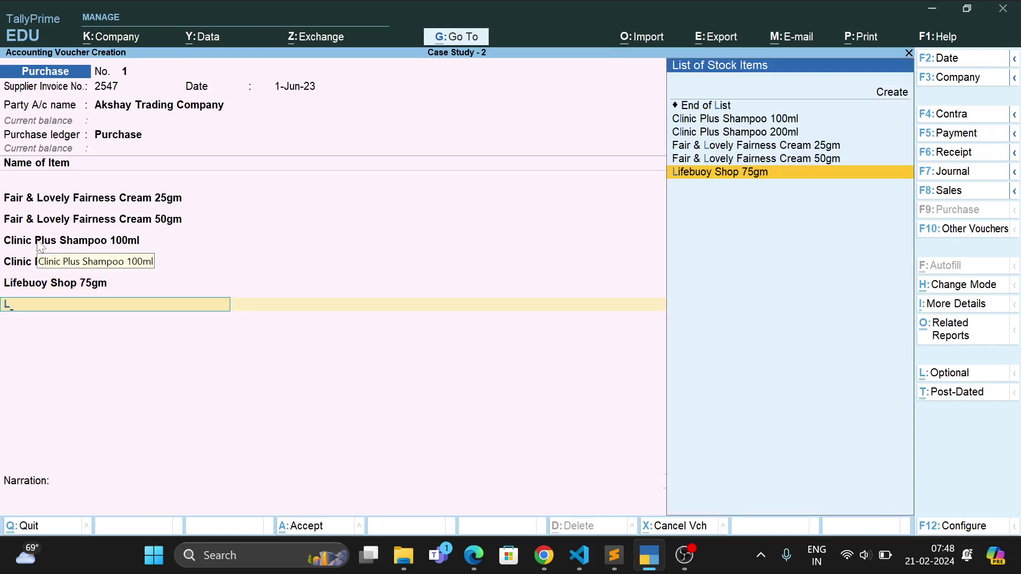
key("BackSpace")
key("alt+c")
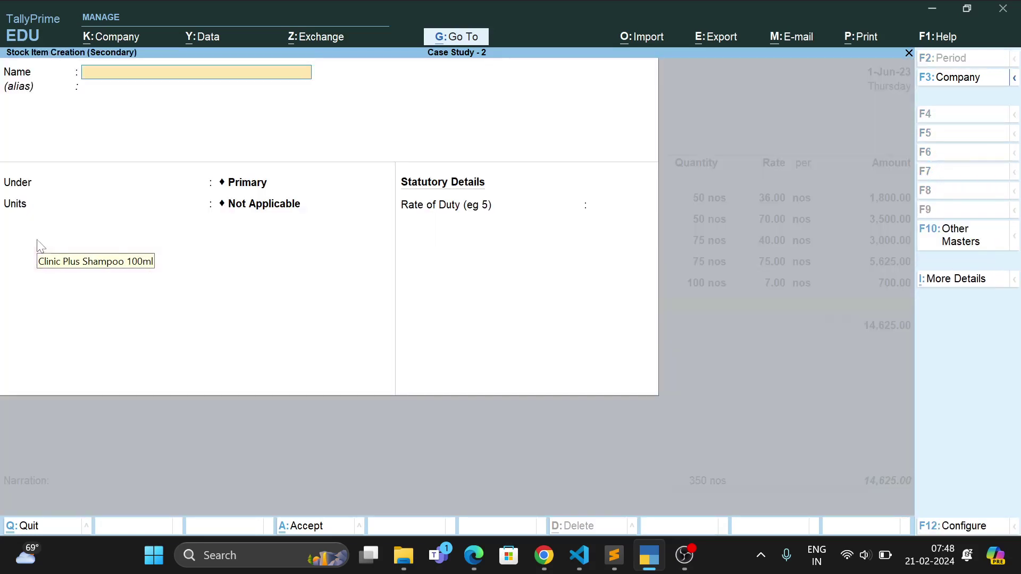
type("Lifebuoy Soap 150")
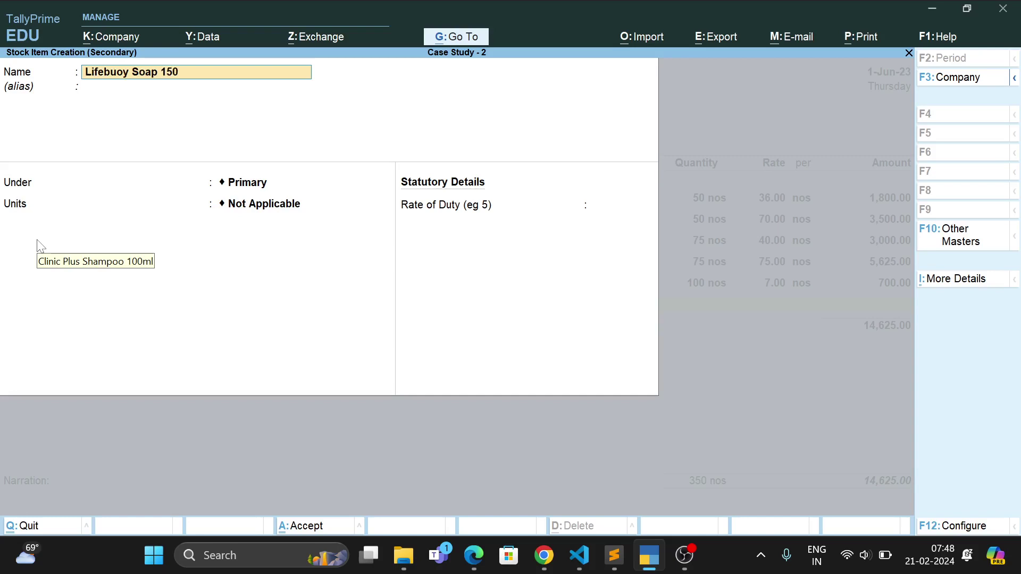
type("gm")
key("Return")
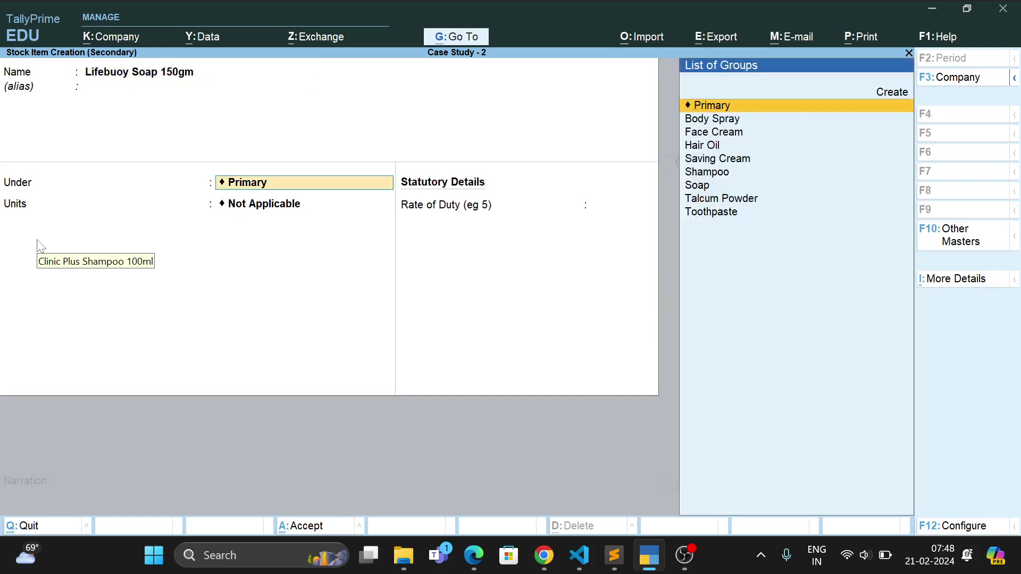
key("Down")
key("Down")
key("Down")
key("Down")
key("Down")
key("Down")
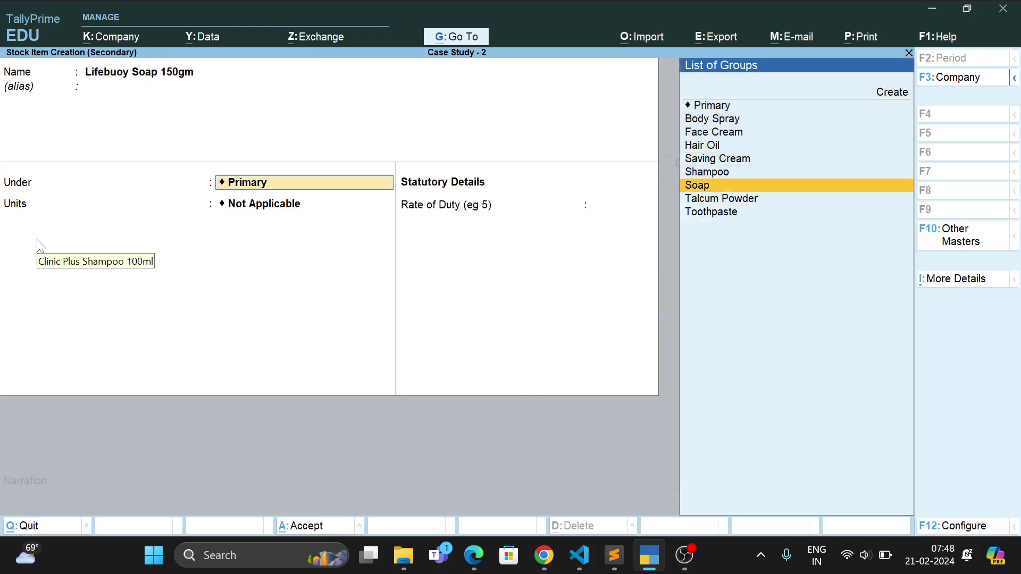
key("Return")
key("Return")
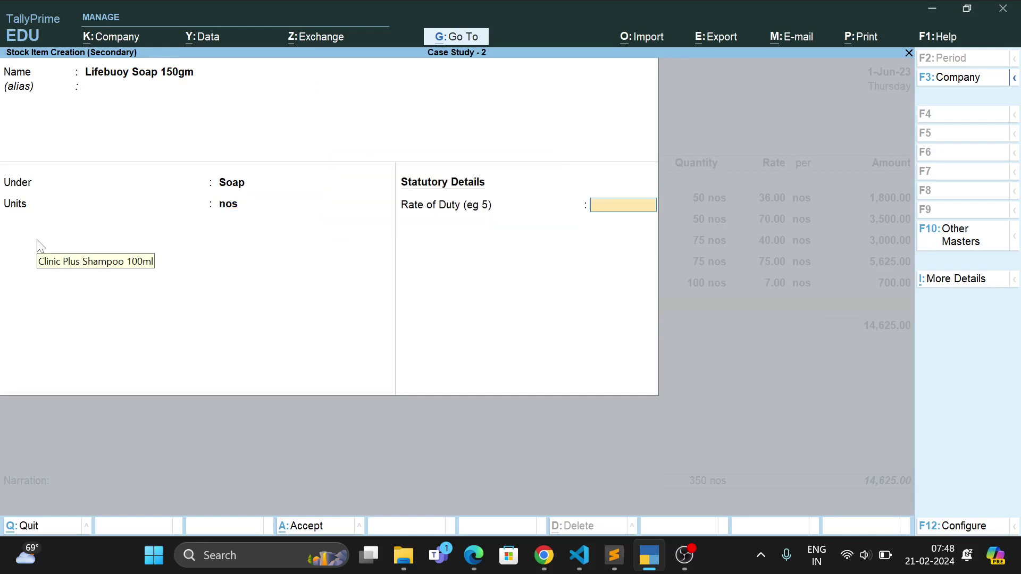
type("0")
key("Return")
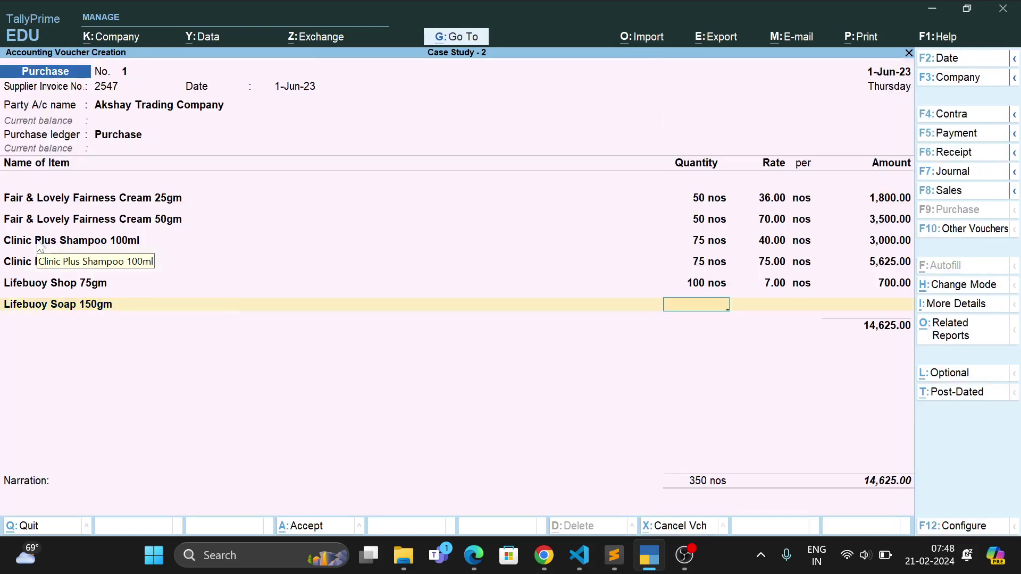
Enter a quantity of 100 nos at a rate of 13 for Lifebuoy Soap 150gm.
type("100")
key("Return")
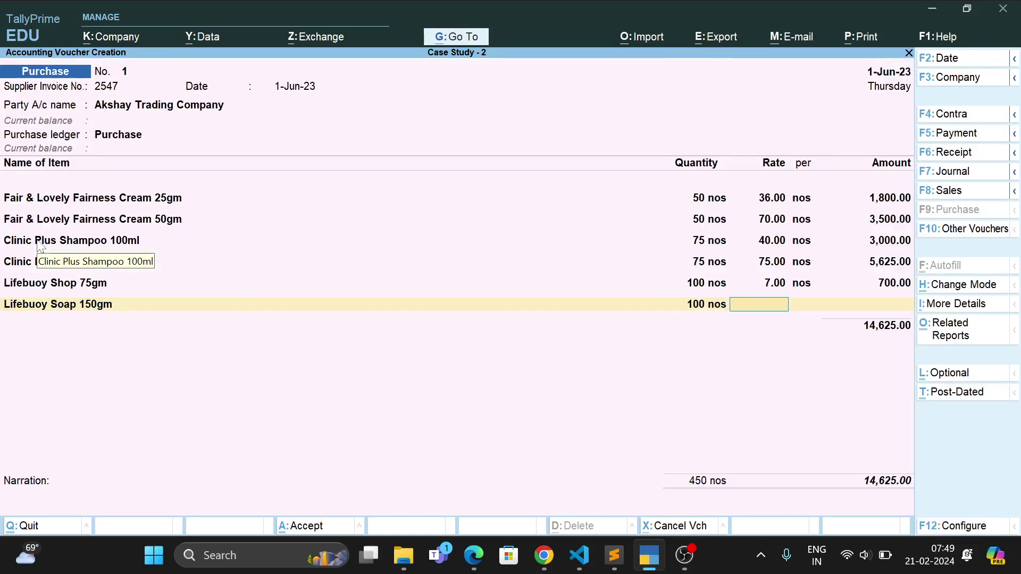
type("13")
key("Return")
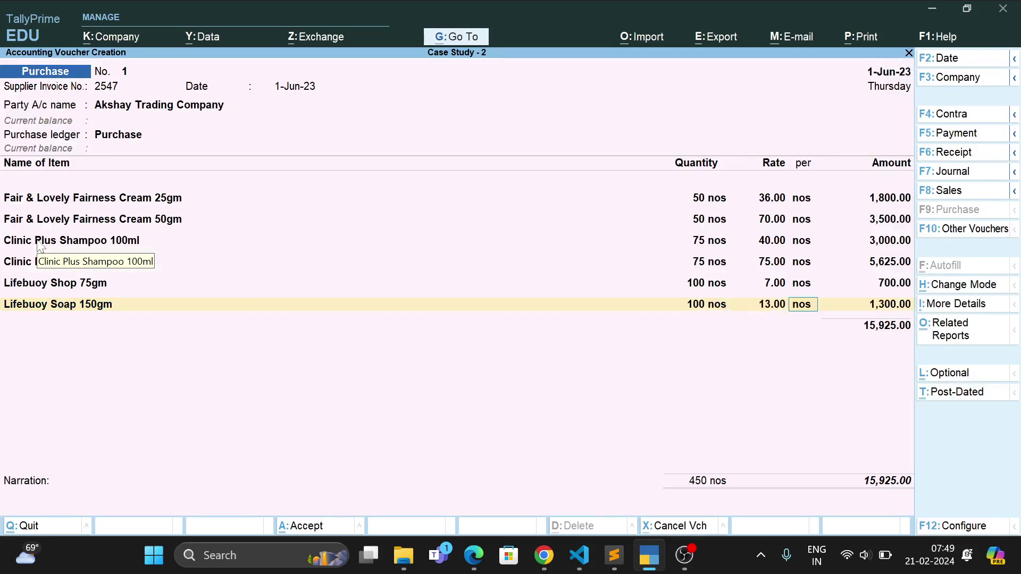
key("Return")
key("Return")
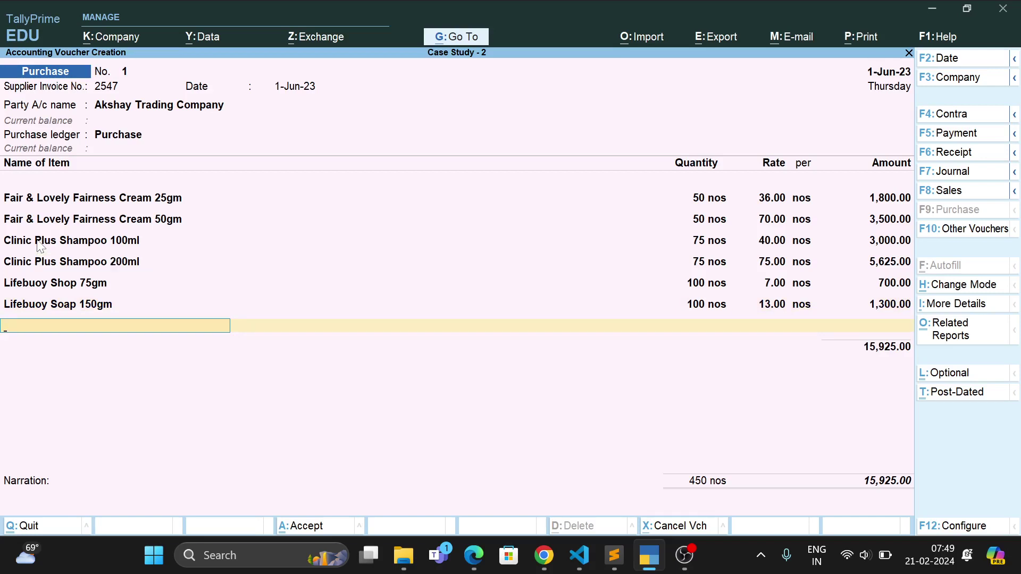
Create the stock item Dabur Amla Hair Oil 100ml under Hair Oil with units nos and rate of duty 0.
key("alt+c")
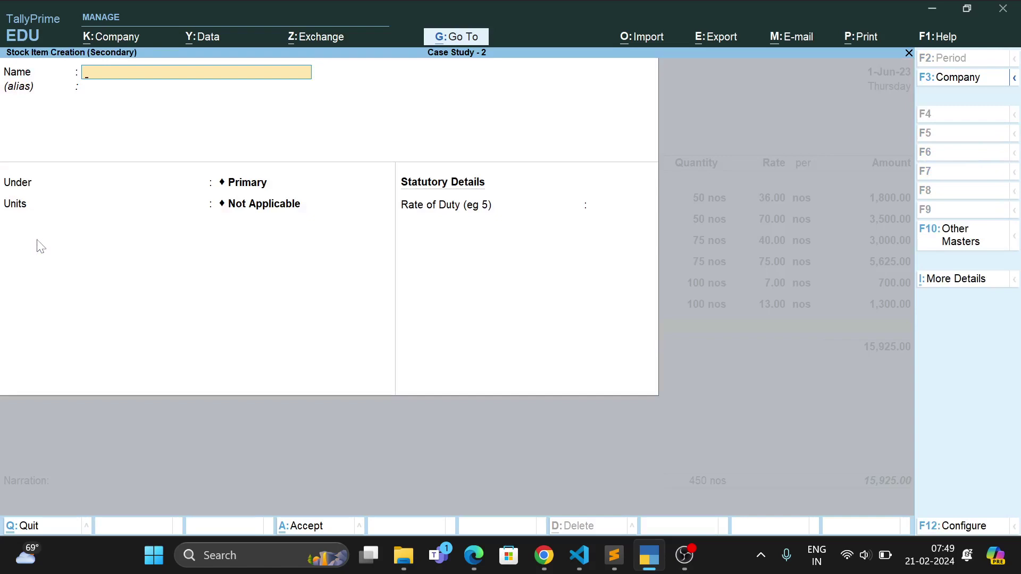
type("Dabur Amla Haui")
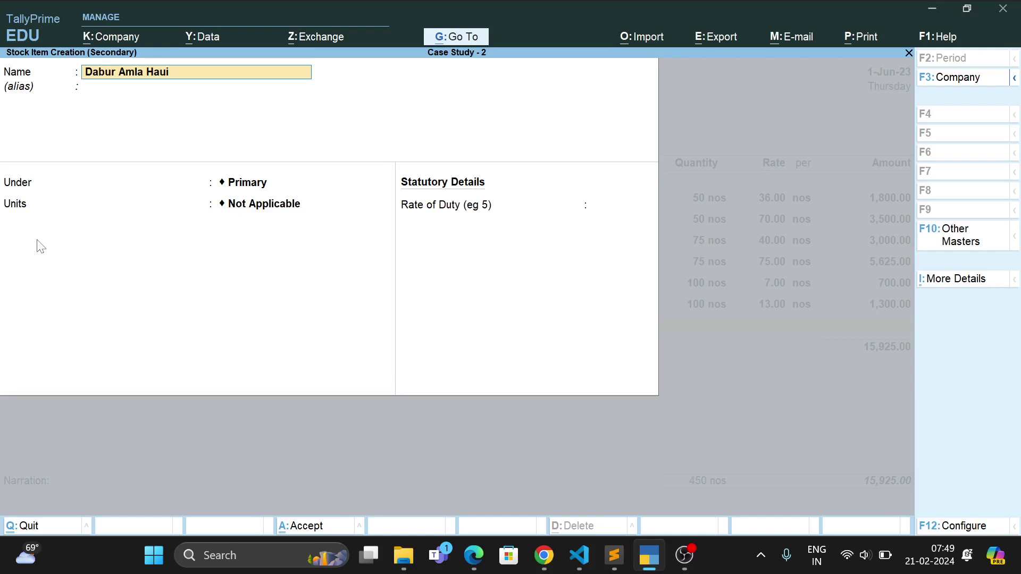
key("BackSpace")
key("BackSpace")
type("ir Oil 100ml")
key("Return")
key("Return")
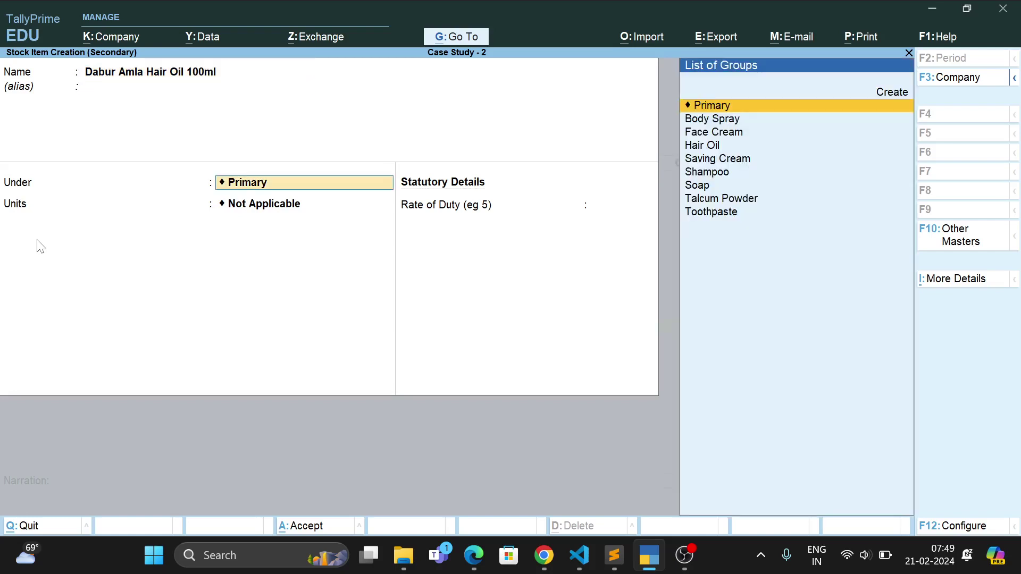
key("Down")
key("Down")
key("Down")
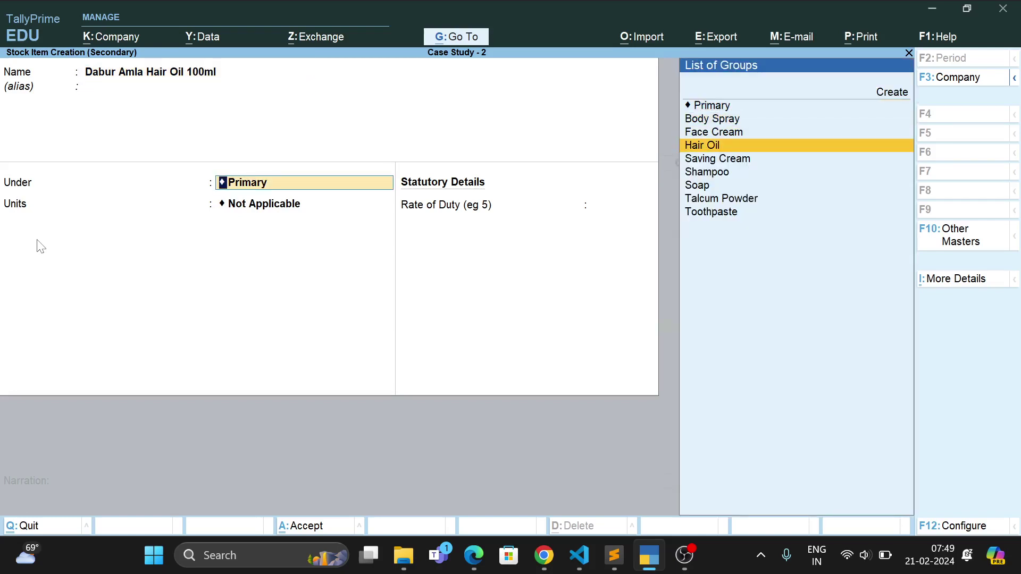
key("Return")
key("Down")
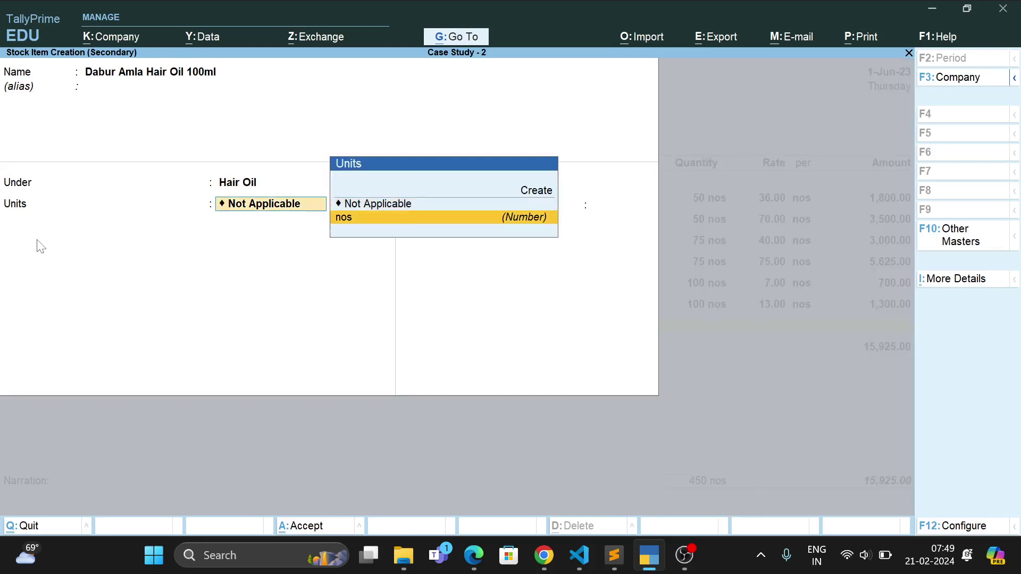
key("Return")
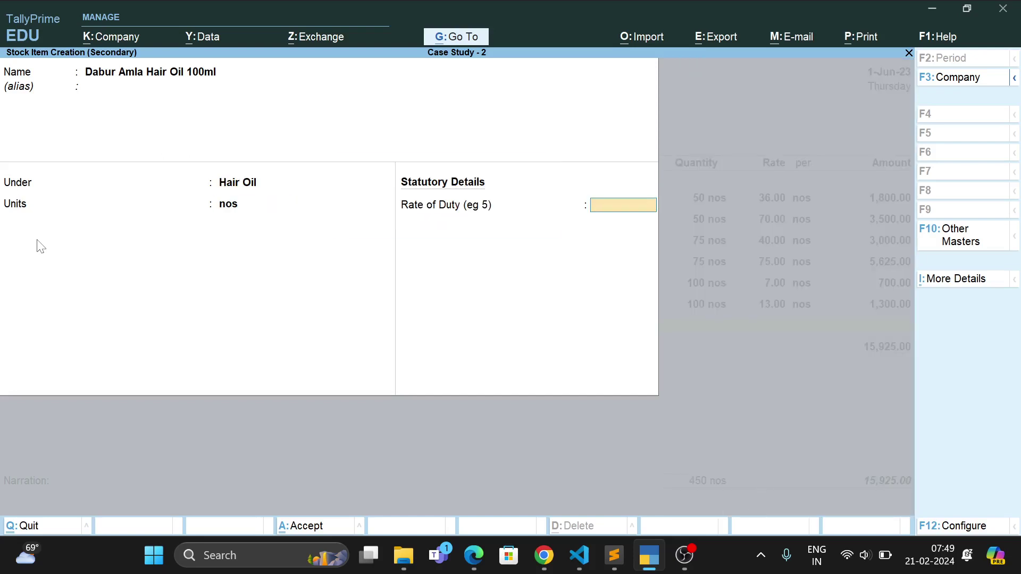
type("0")
key("ctrl+a")
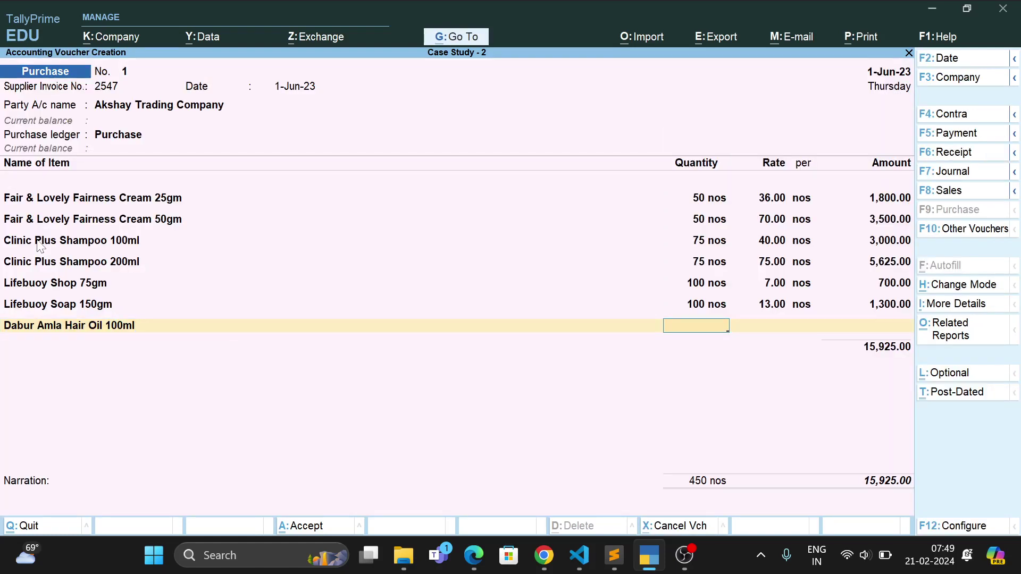
Enter a quantity of 75 nos at a rate of 30 for Dabur Amla Hair Oil 100ml.
type("75")
key("Return")
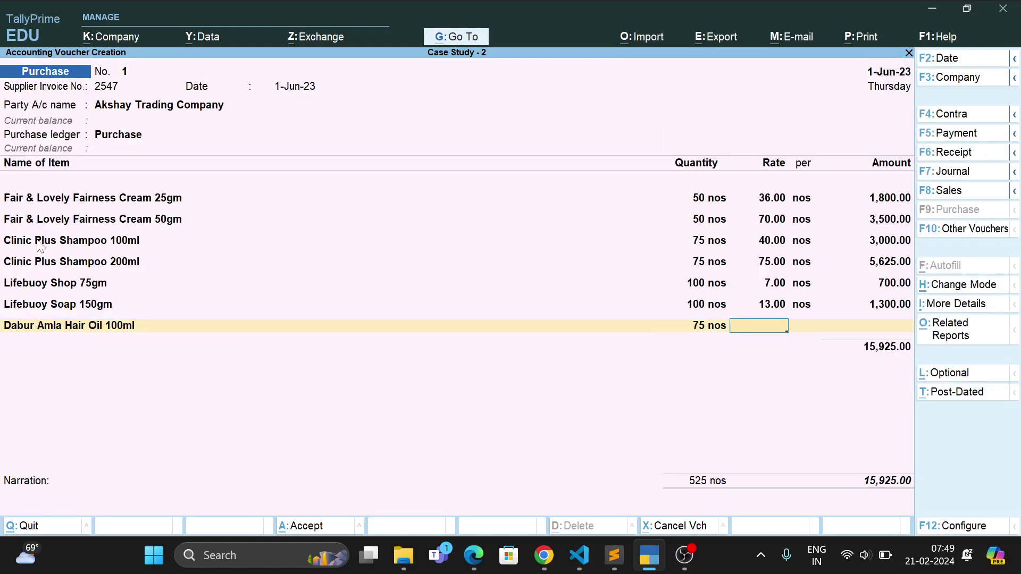
type("30")
key("Return")
key("Return")
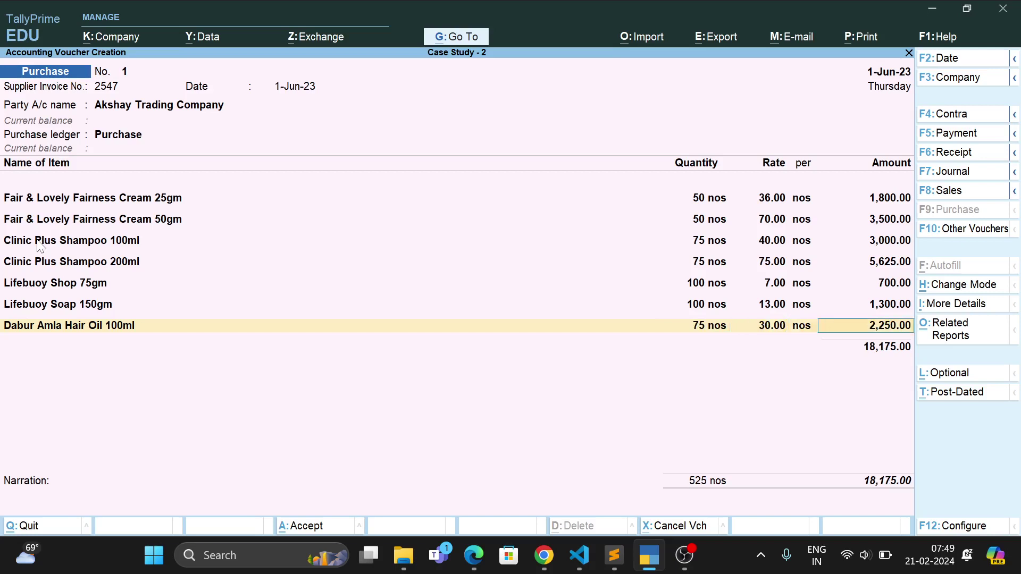
key("Return")
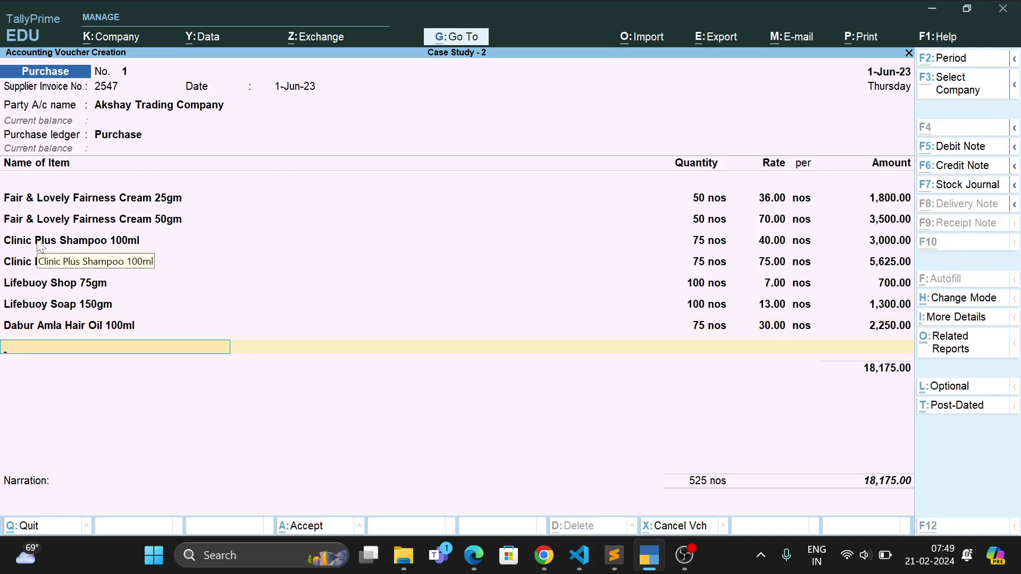
Create the stock item Dabur Amla Hair Oil 200ml under Hair Oil with units nos and rate of duty 0.
key("alt+c")
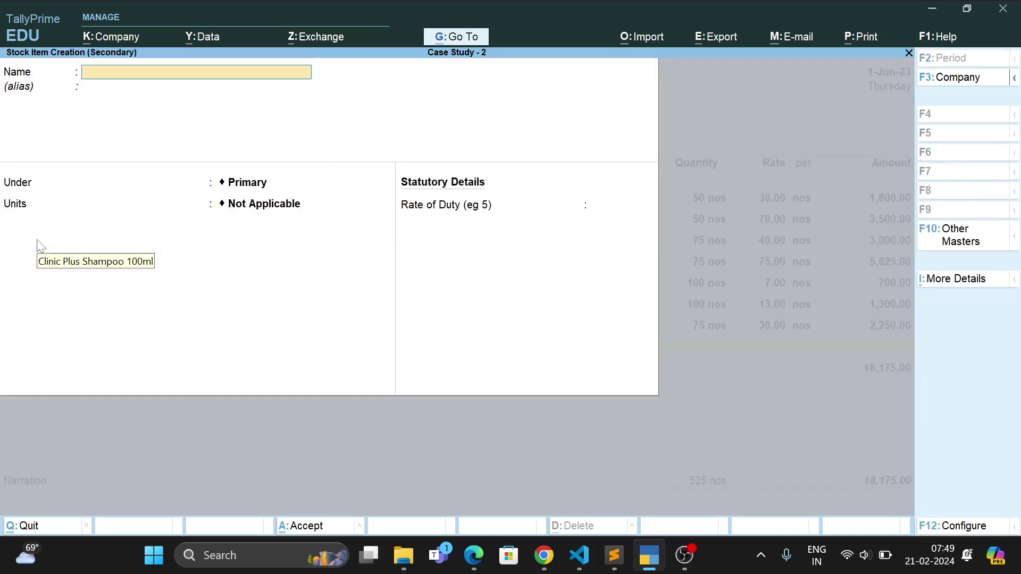
type("Dabur Amala")
key("BackSpace")
key("BackSpace")
type("la H")
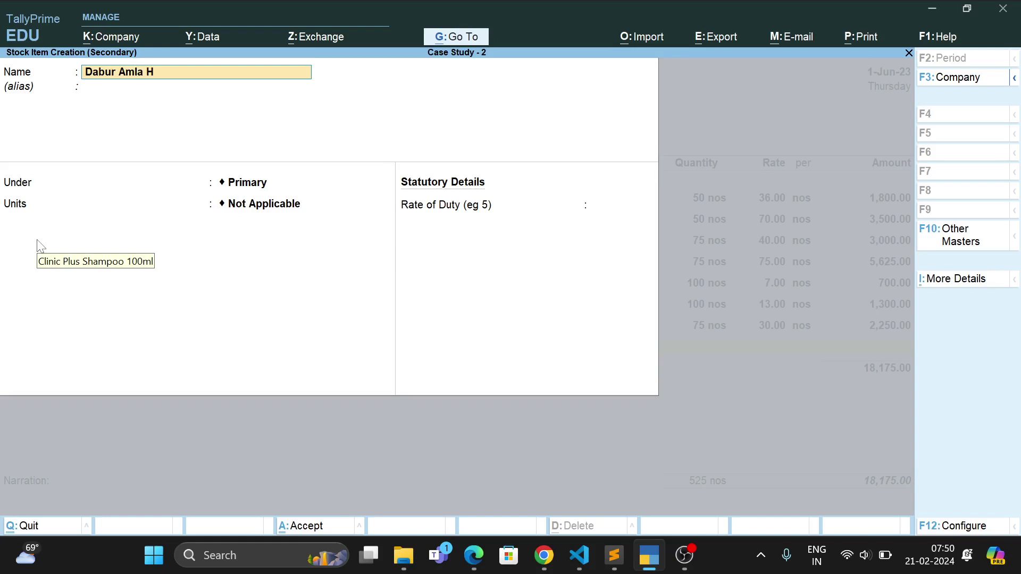
type("air Oil 200ml")
key("Return")
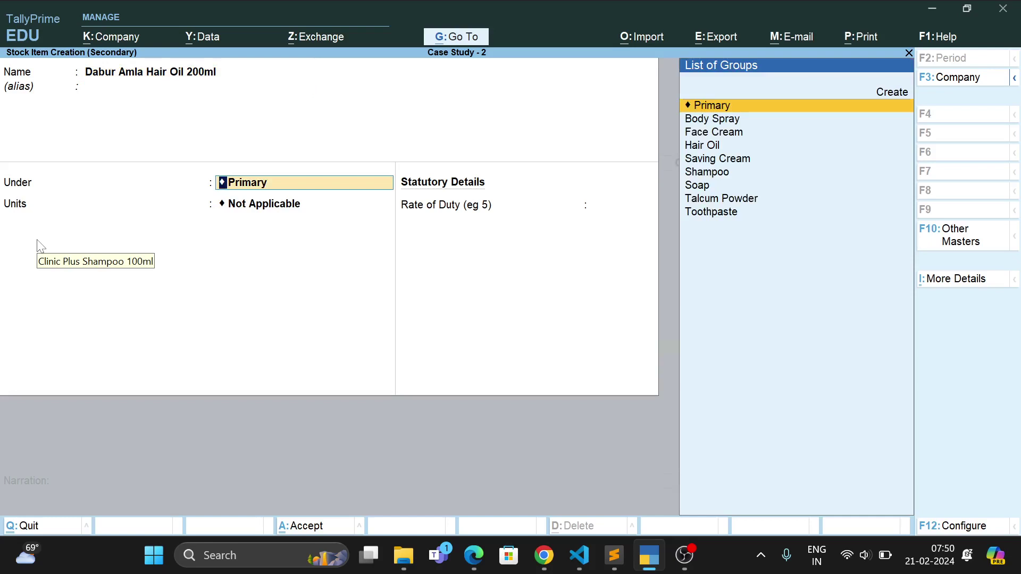
type("h")
key("Return")
type("nos")
key("Return")
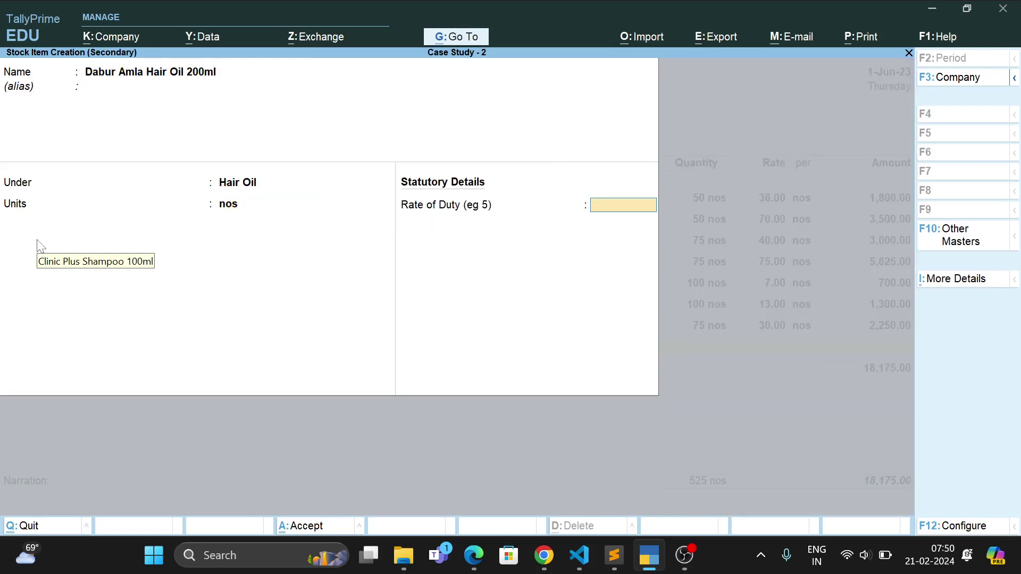
type("0")
key("Return")
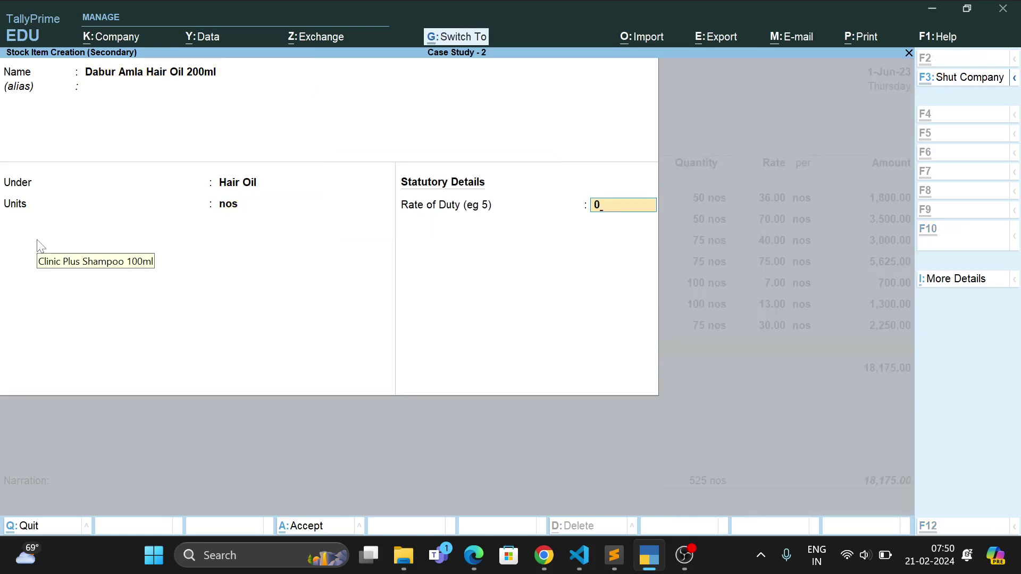
key("Return")
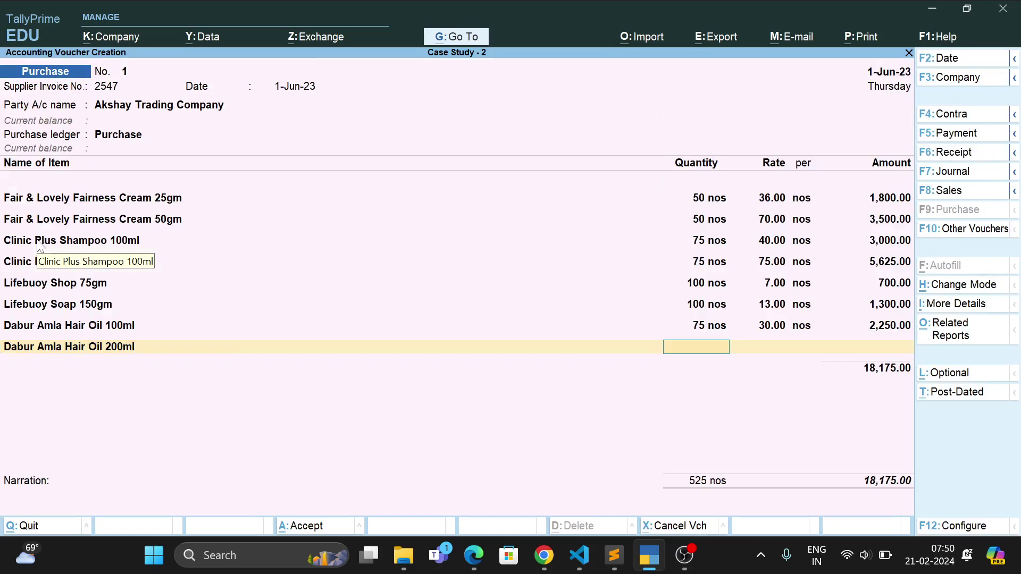
Enter a quantity of 75 nos at a rate of 32 for Dabur Amla Hair Oil 200ml.
type("75")
key("Return")
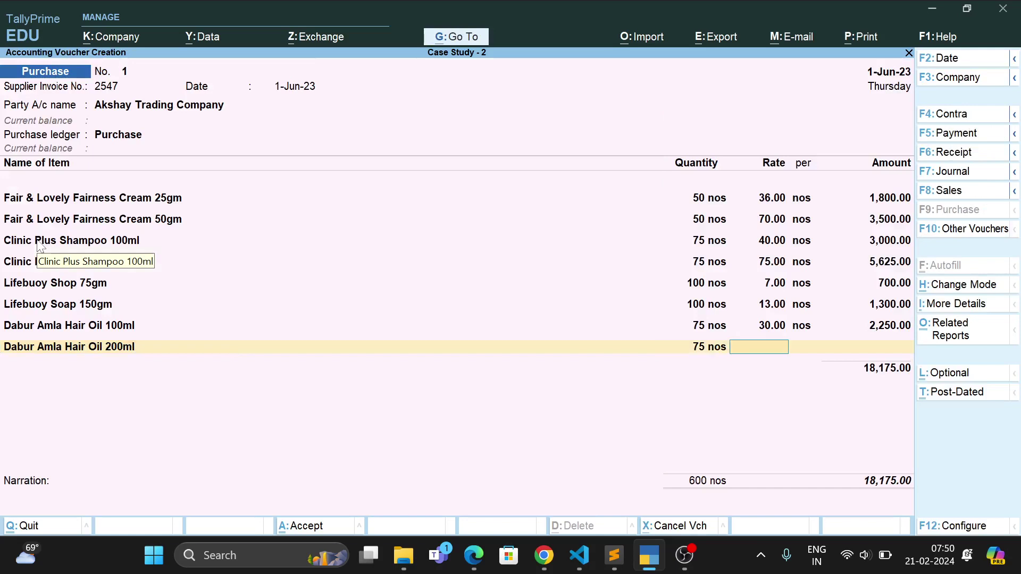
type("32")
key("Return")
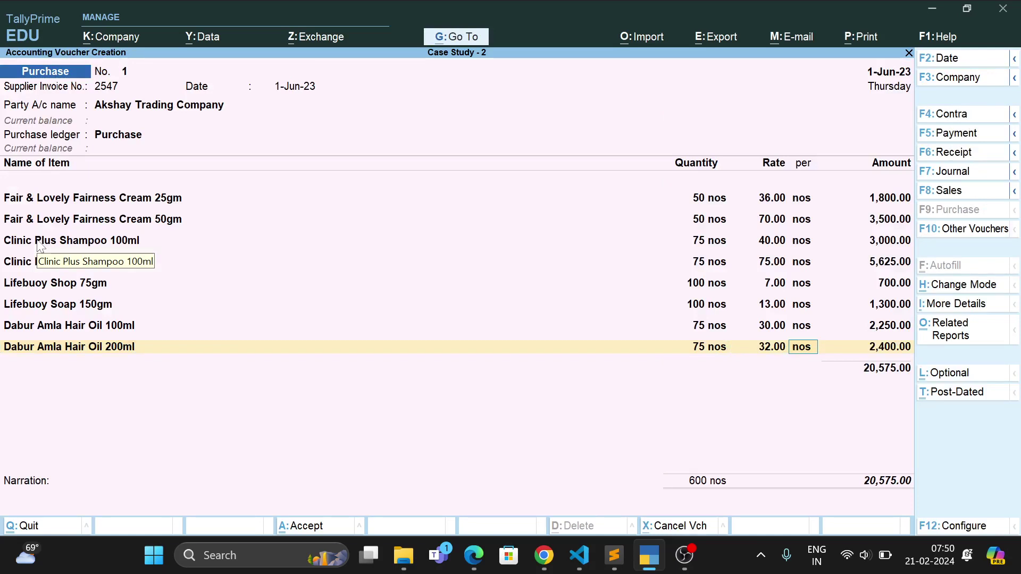
Correct the rate of Dabur Amla Hair Oil 200ml to 58 and complete its item line.
key("ctrl")
left_click(768, 352)
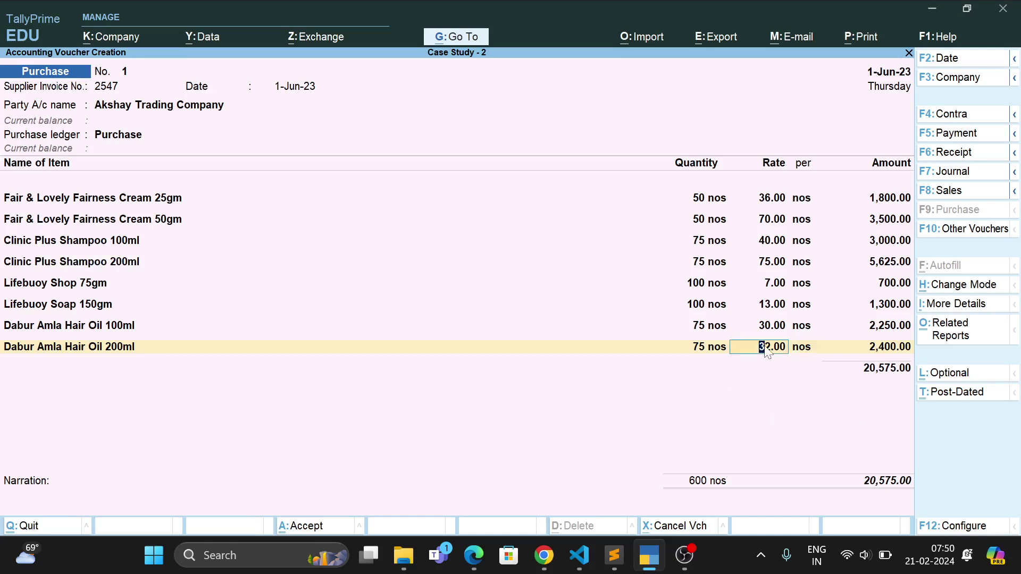
key("Return")
key("Return")
key("Return")
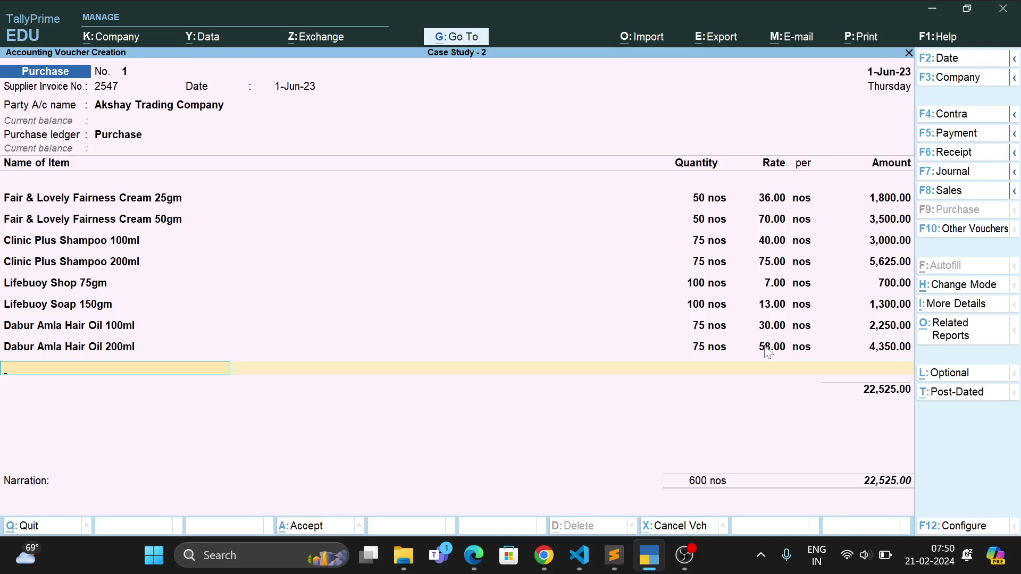
Start a new stock item named Ponds Magic Flower 100ml from the purchase voucher's next item line.
key("alt+c")
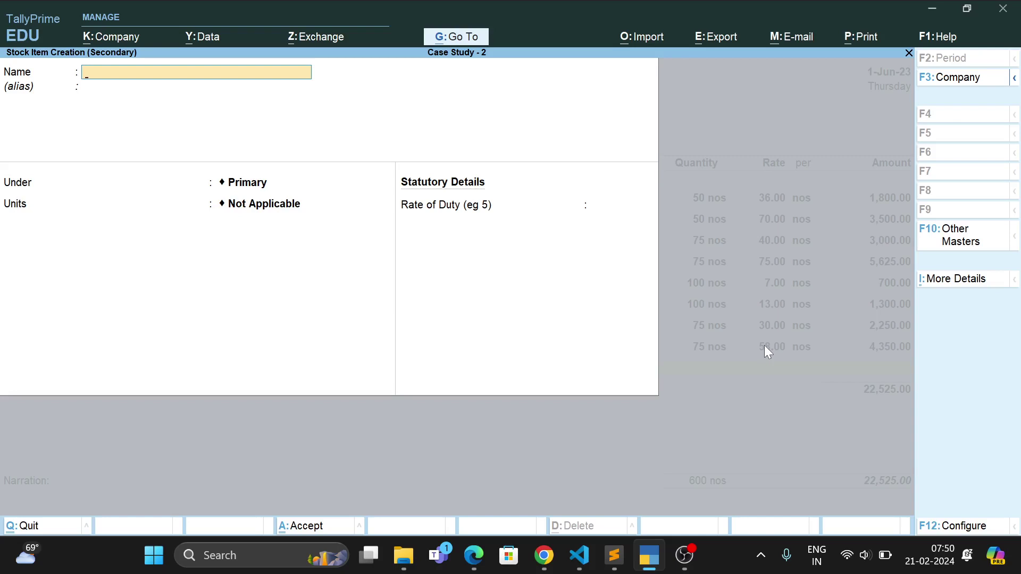
type("Ponds Magic Flower")
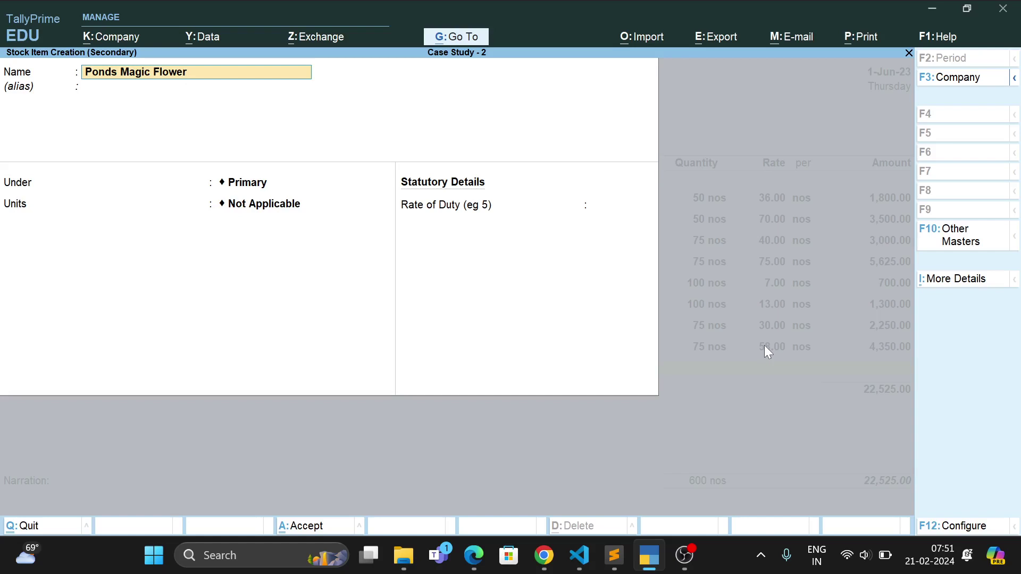
type("100ml")
key("Return")
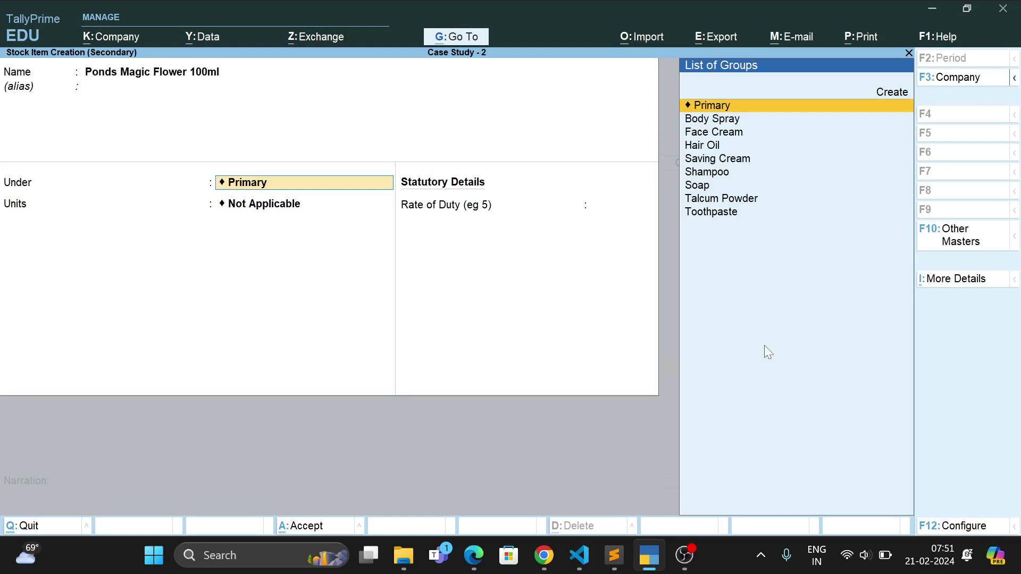
Clear the parent group entry and correct the new stock item's name to Ponds Magic Flower 100gm.
key("Down")
key("Down")
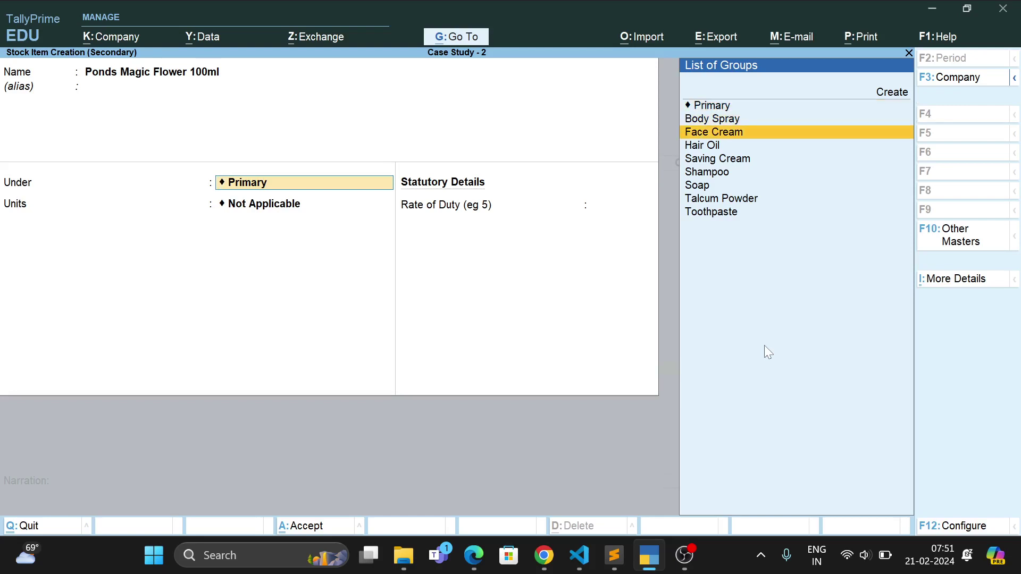
key("backslash")
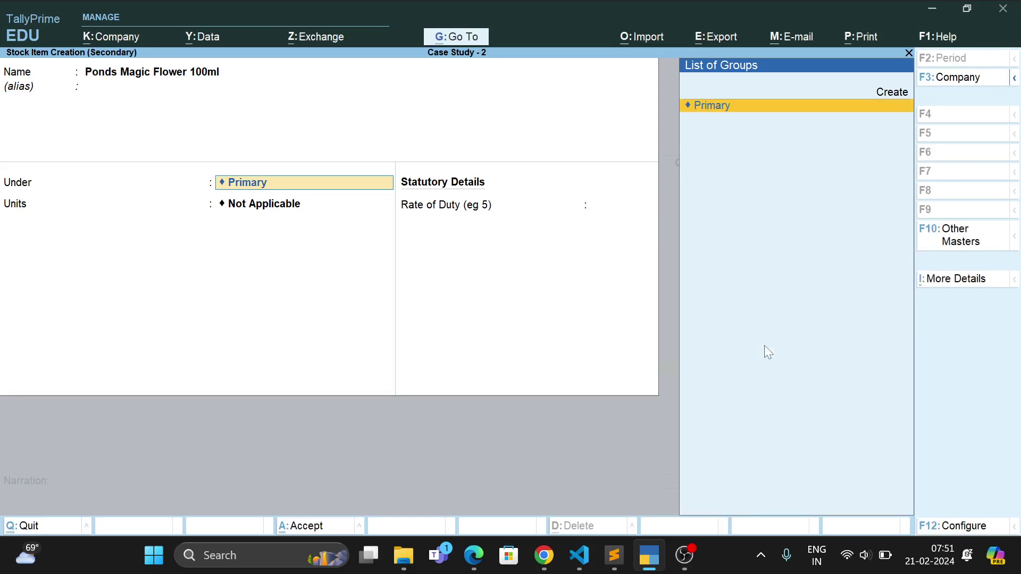
key("BackSpace")
key("BackSpace")
key("BackSpace")
key("BackSpace")
key("BackSpace")
key("BackSpace")
key("BackSpace")
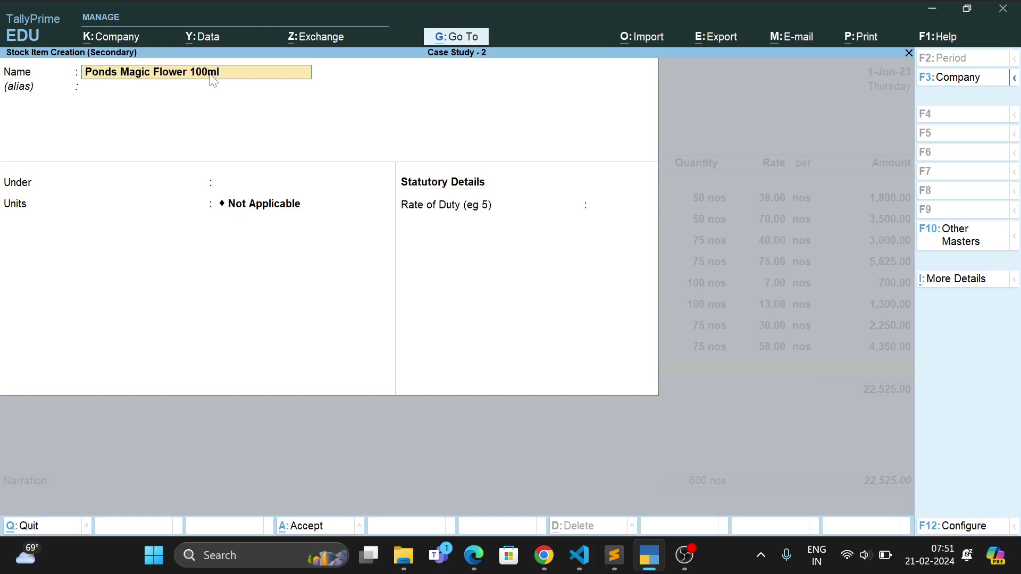
key("BackSpace")
type("gm")
key("Return")
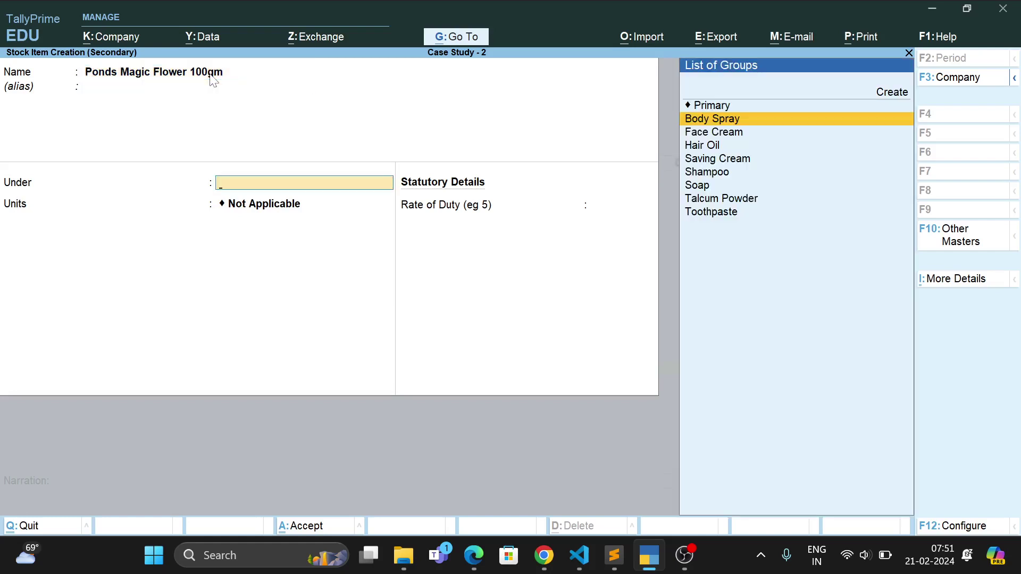
Place Ponds Magic Flower 100gm under Talcum Powder with units nos and rate of duty 0, and save it.
type("T")
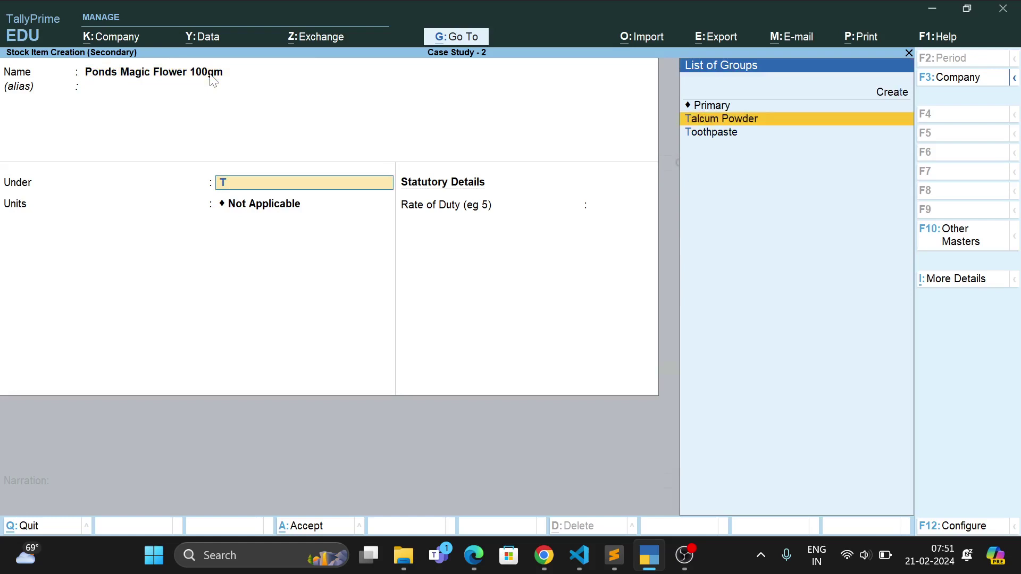
key("Return")
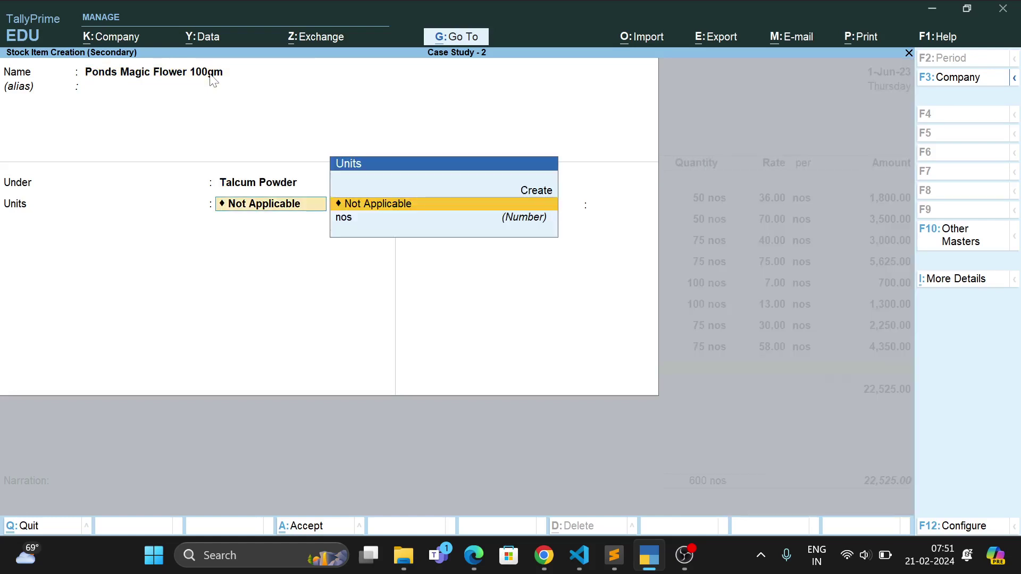
key("Down")
key("Return")
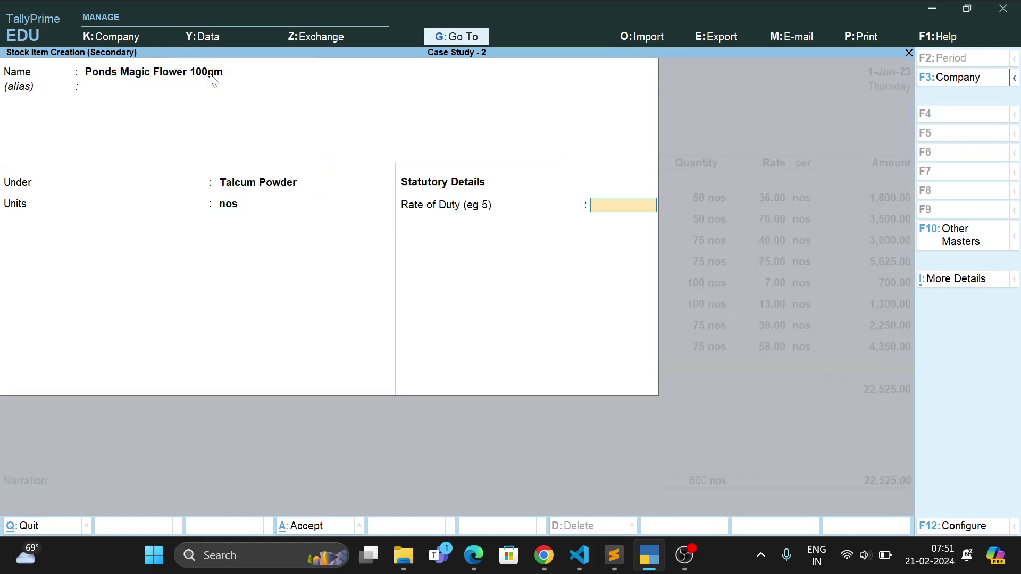
type("0")
key("ctrl")
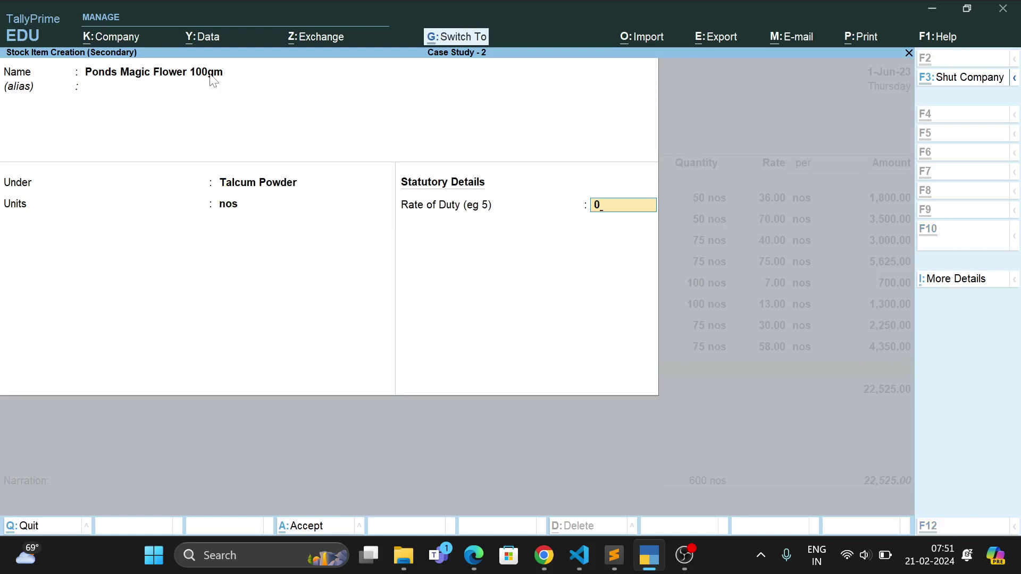
key("ctrl+a")
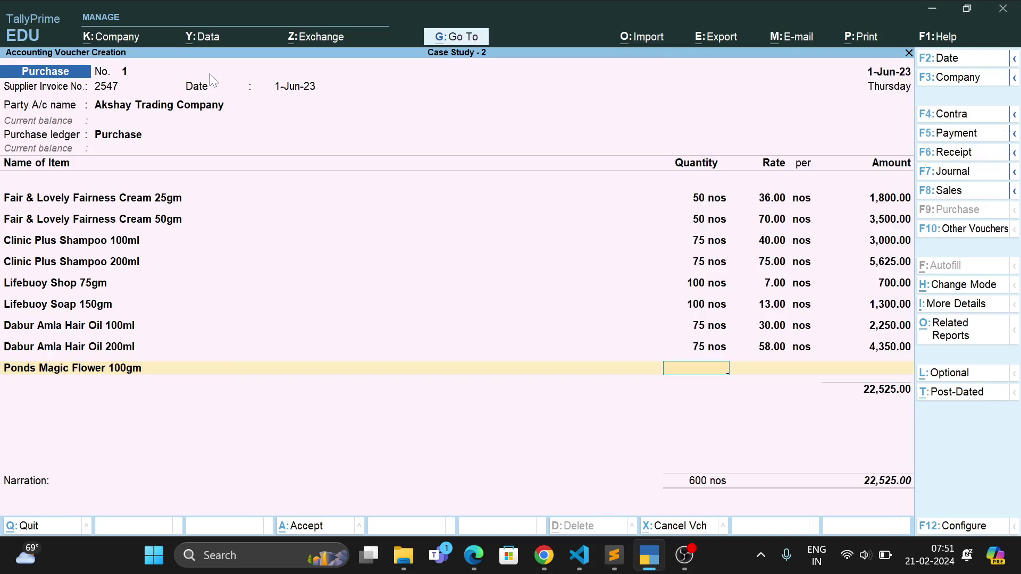
Enter a quantity of 75 nos at a rate of 32 for Ponds Magic Flower 100gm.
type("75")
key("Return")
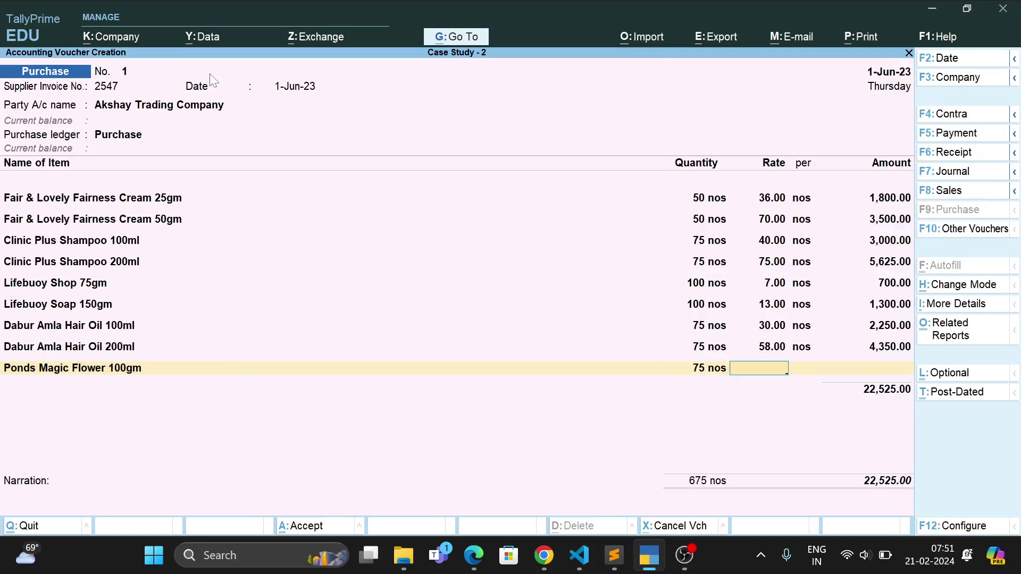
type("32")
key("Return")
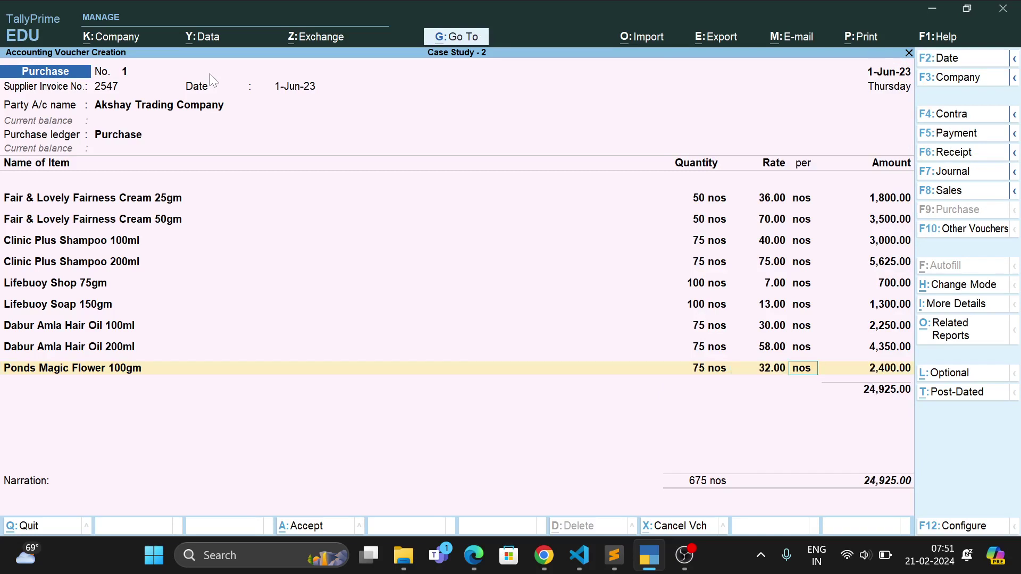
key("Return")
key("Return")
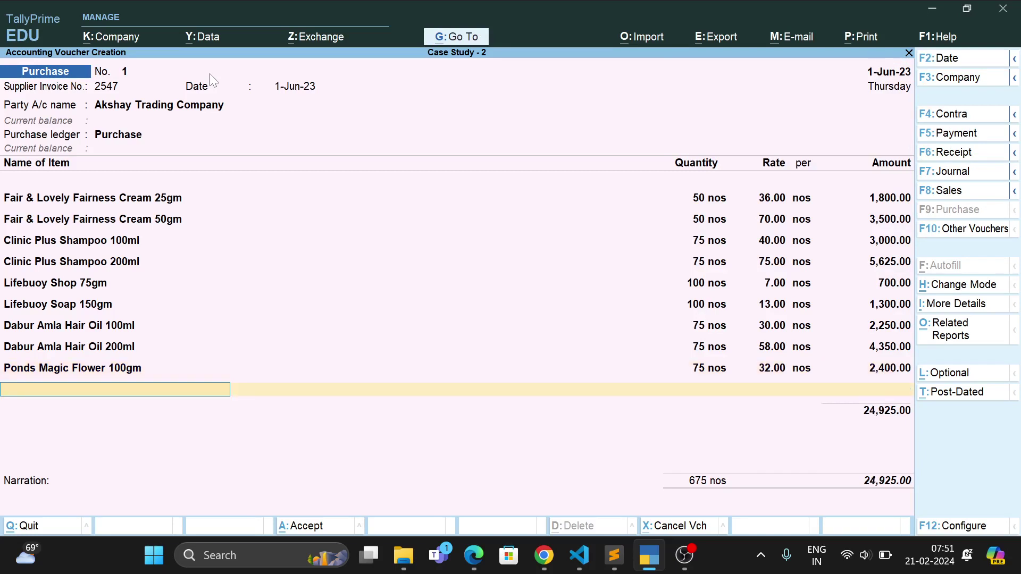
Start another new stock item named Ponds Magic Flower 200gm for the next voucher line.
key("alt+c")
type("Pu")
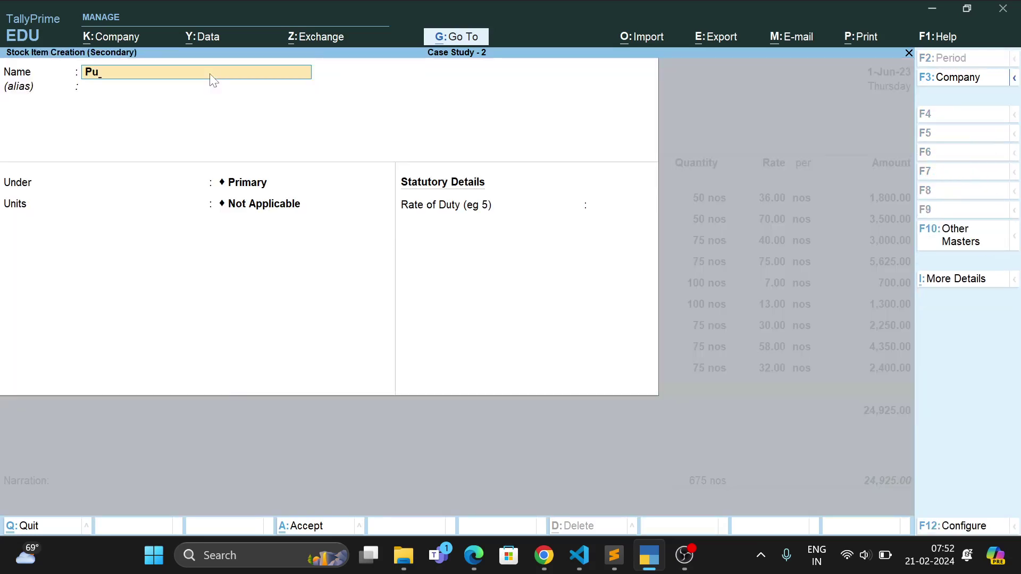
key("BackSpace")
type("onds Magic D")
key("BackSpace")
type("Flower")
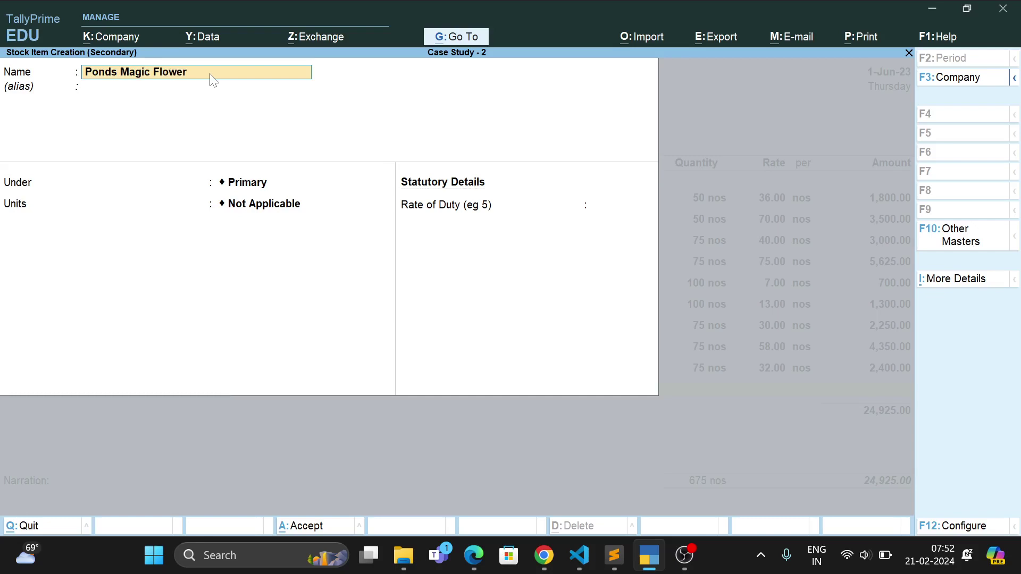
type(" 200gm")
key("Return")
key("Return")
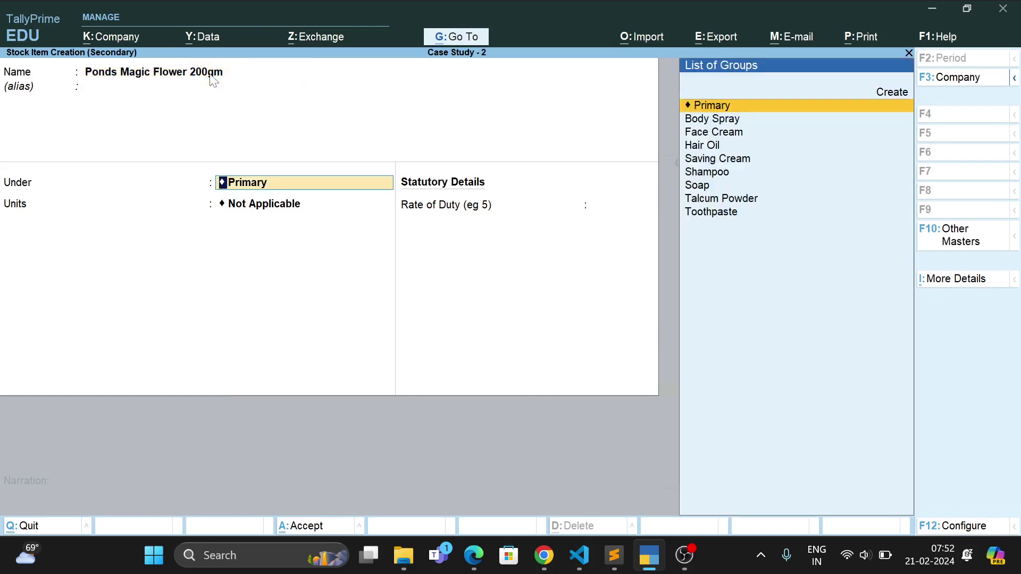
Place Ponds Magic Flower 200gm under Talcum Powder with units nos and rate of duty 0, and save it.
type("T")
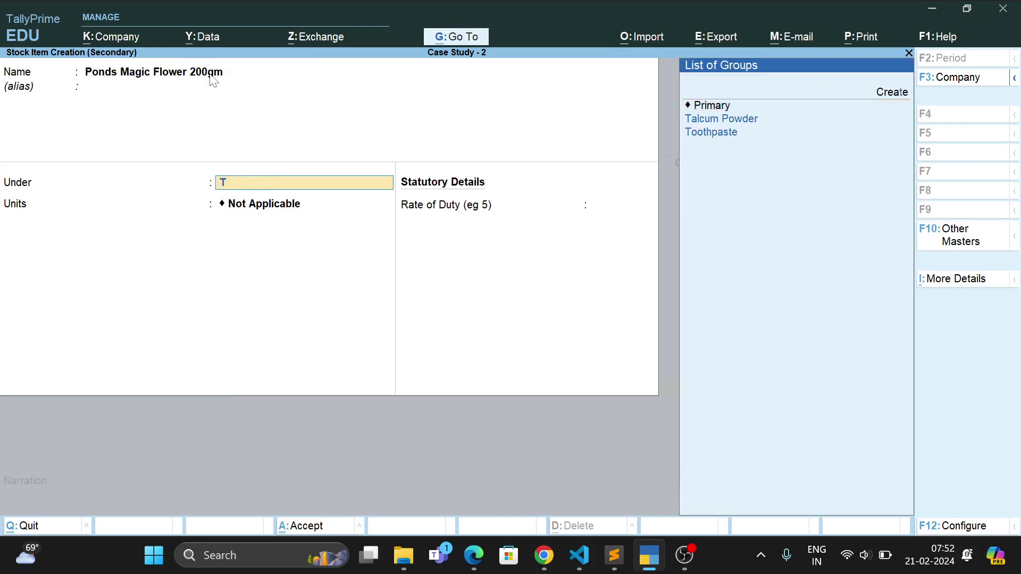
key("Return")
key("Down")
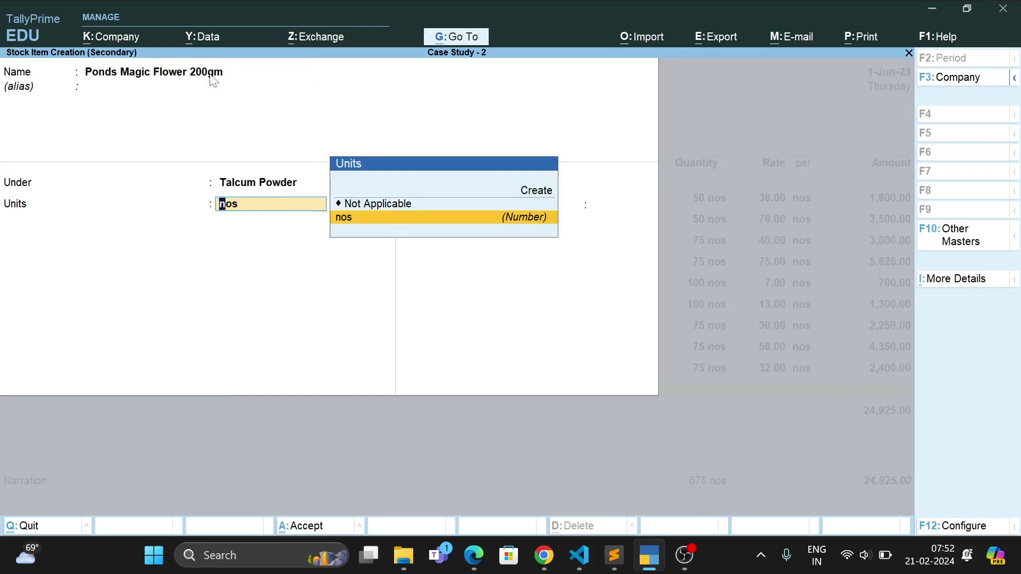
key("Return")
type("0")
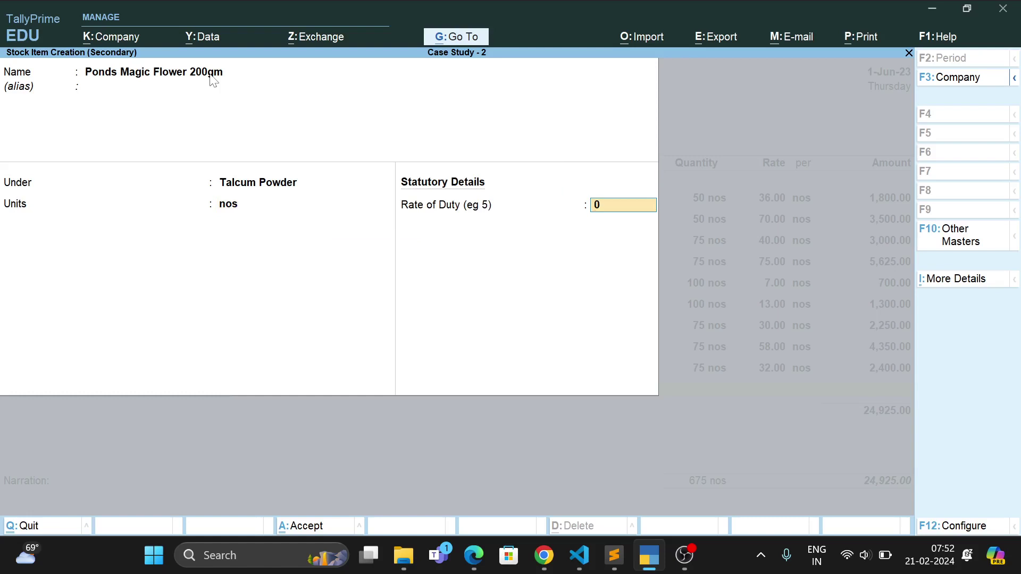
key("ctrl+a")
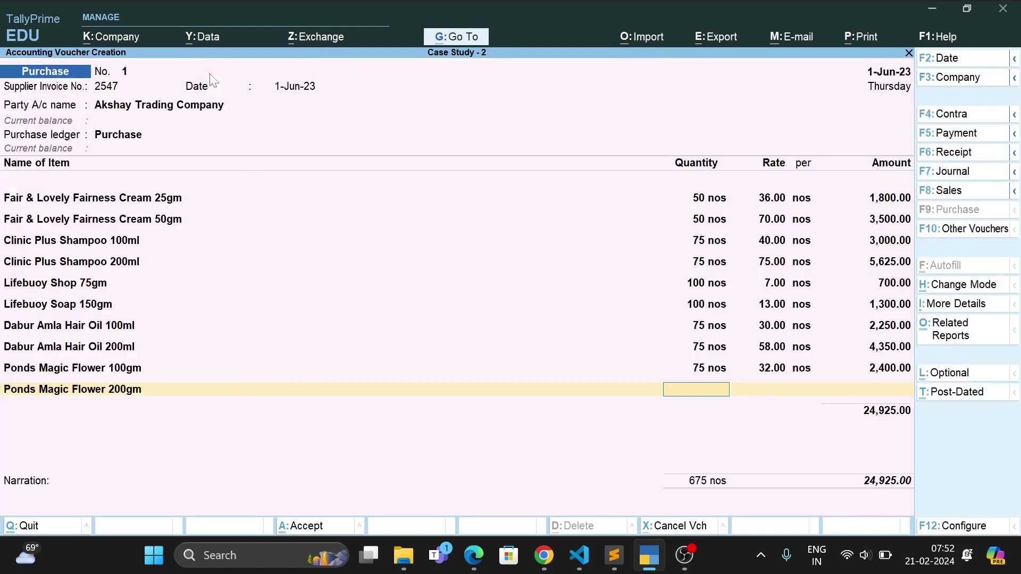
Enter a quantity of 75 nos at a rate of 60 for Ponds Magic Flower 200gm.
type("75")
key("Return")
key("Return")
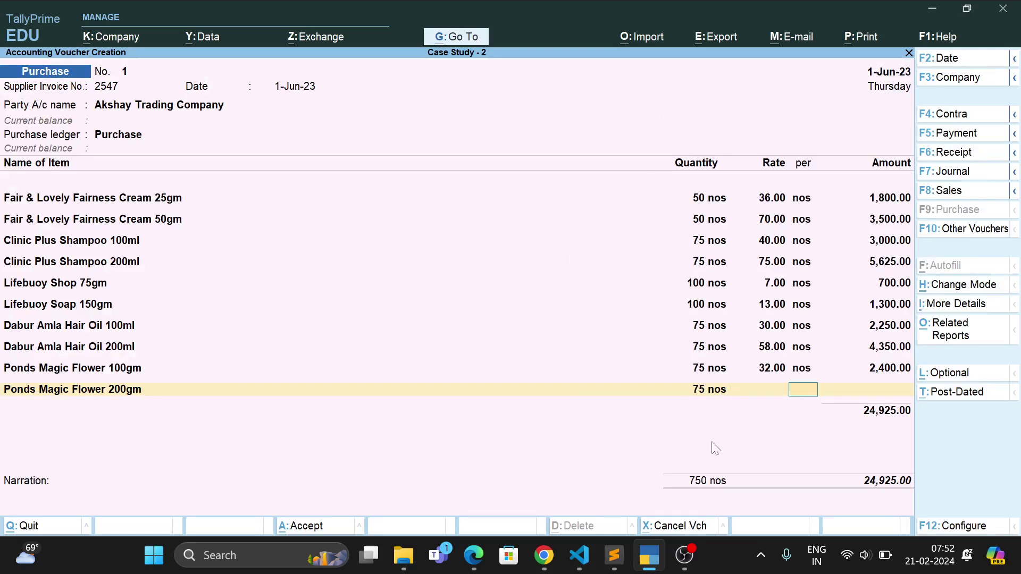
left_click(767, 394)
type("60")
key("Return")
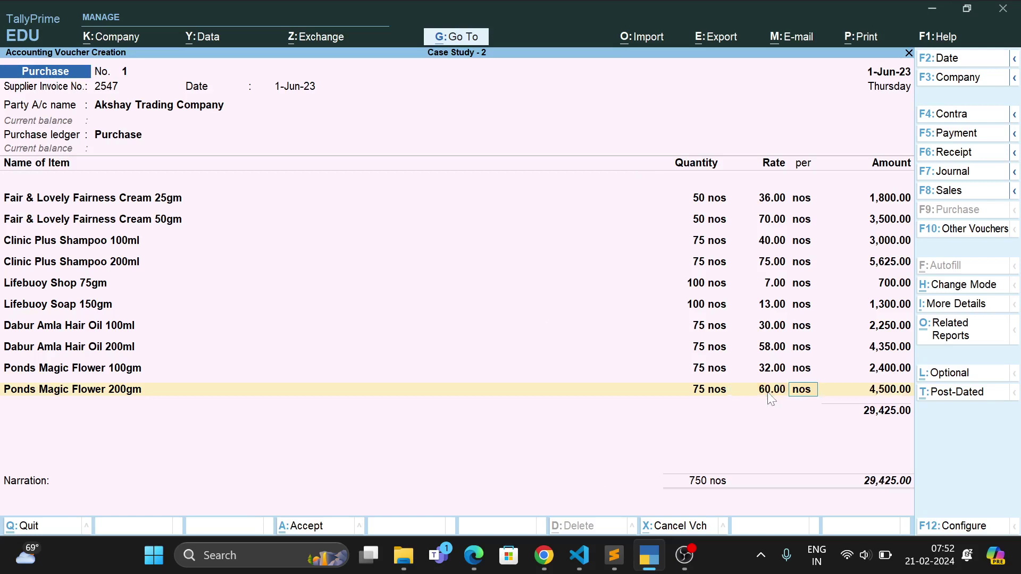
key("Return")
key("Return")
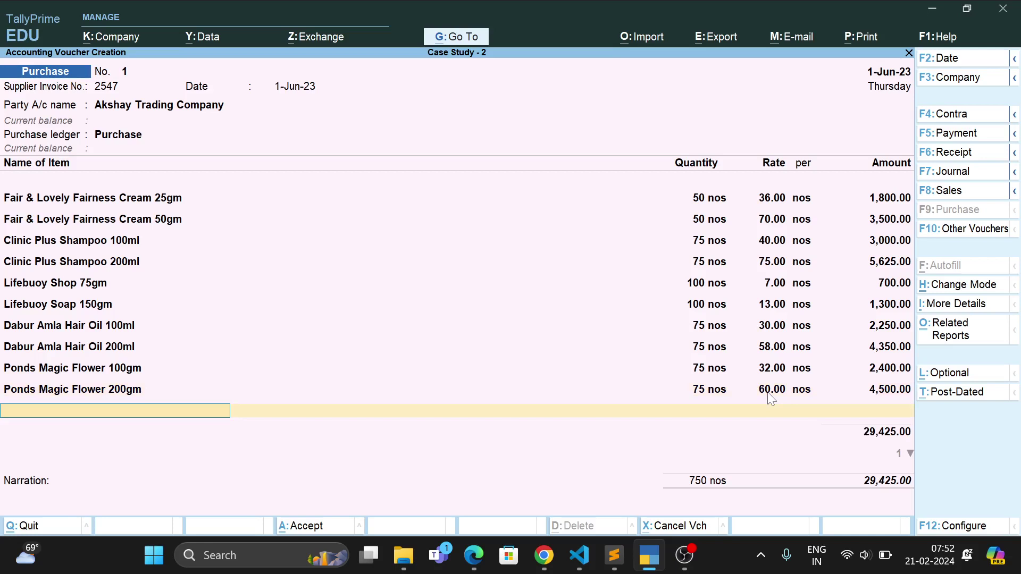
Start a new stock item named Gillette Shave Gel 80gm for the next voucher line.
type("G")
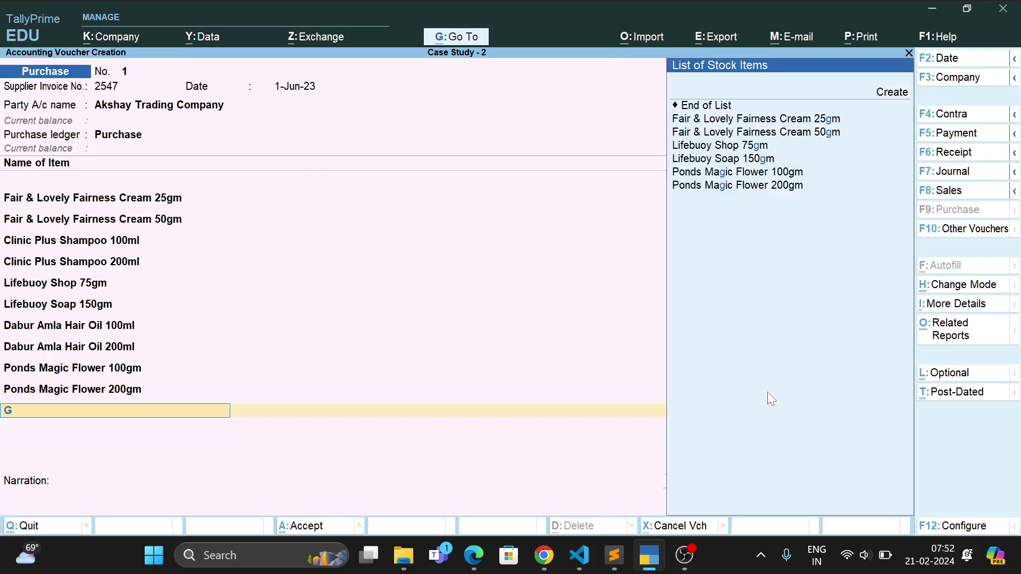
key("BackSpace")
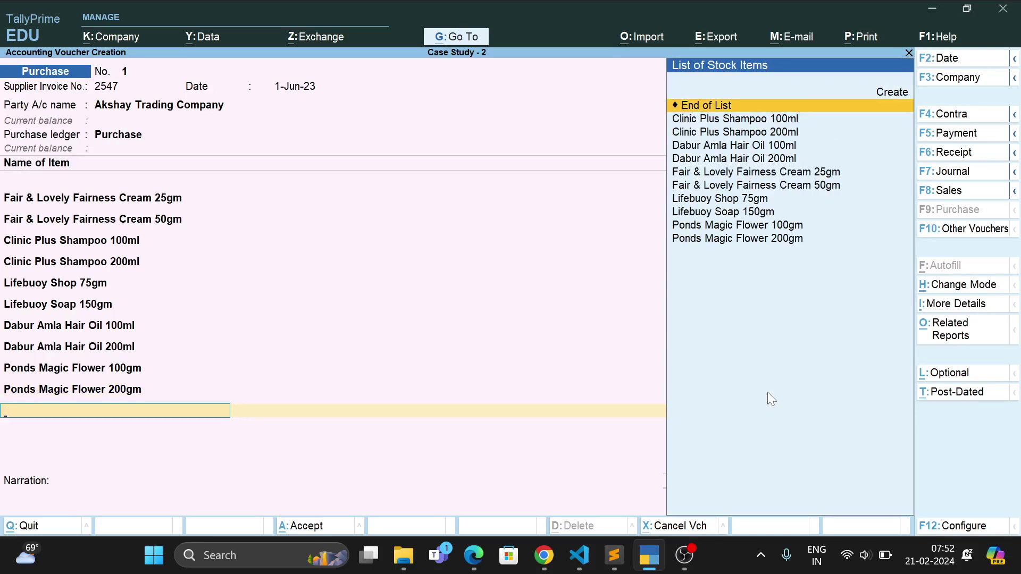
key("alt+c")
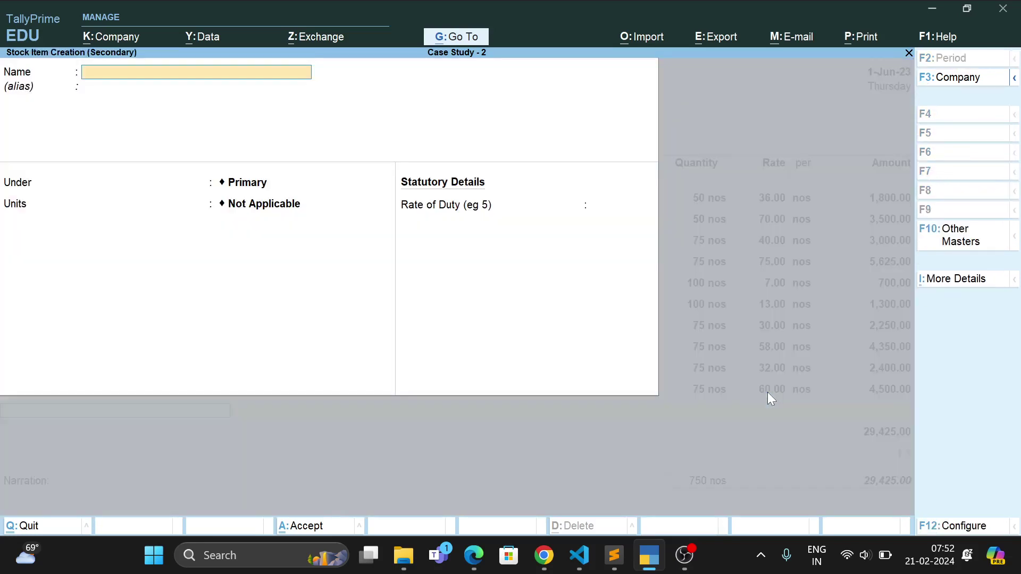
type("G")
type("illet")
type("te")
type(" Shave")
type(" Gil")
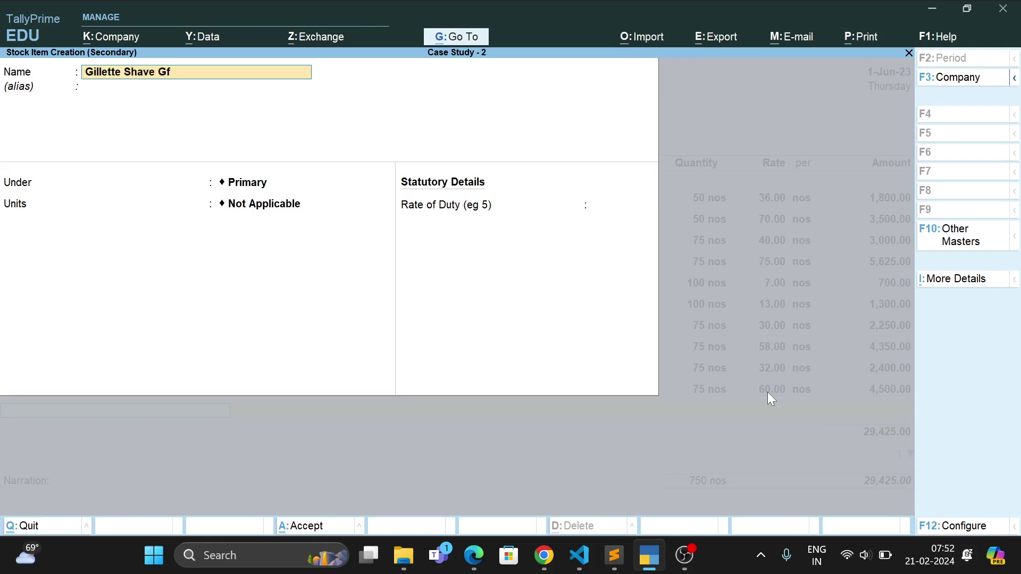
key("BackSpace")
key("BackSpace")
type("el 80gm")
key("Return")
key("Return")
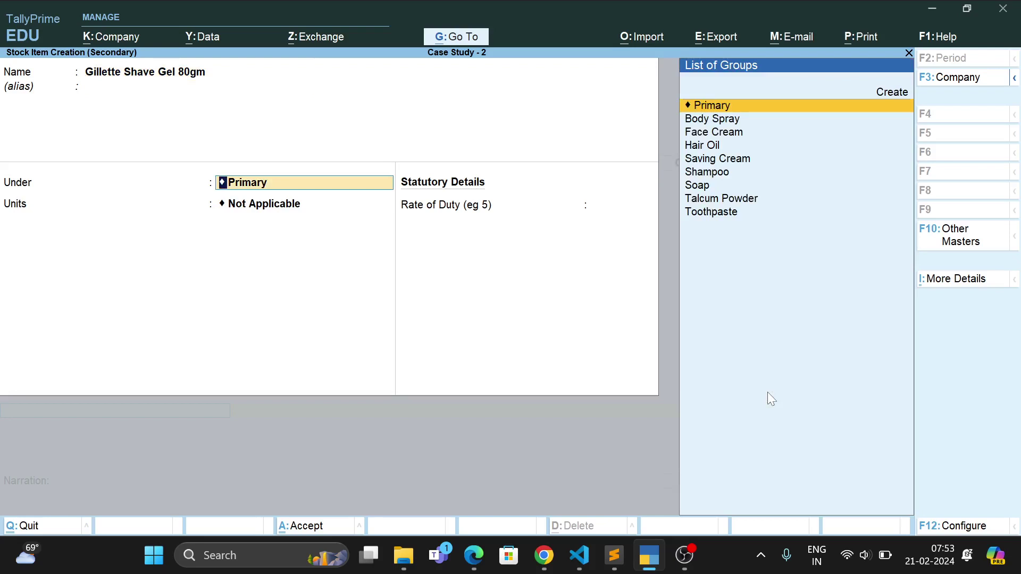
Place Gillette Shave Gel 80gm under Saving Cream with units nos and rate of duty 0, and save it.
type("Sa")
key("Return")
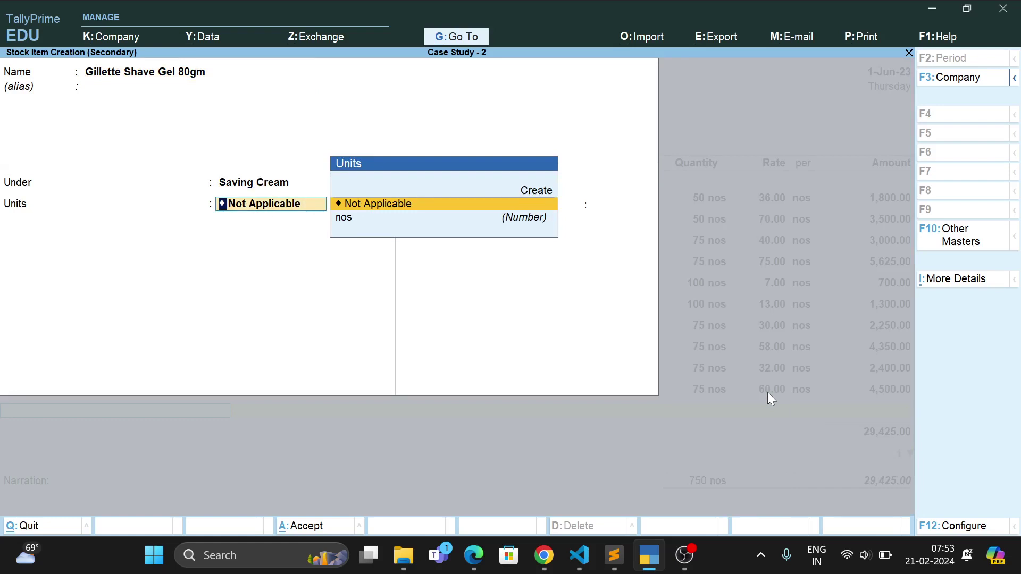
key("Down")
key("Return")
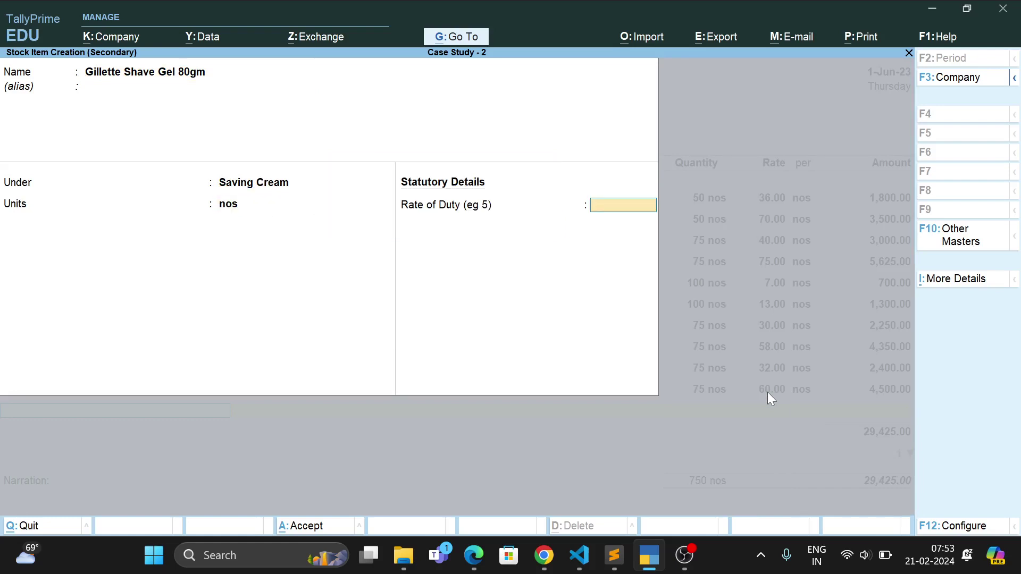
type("0")
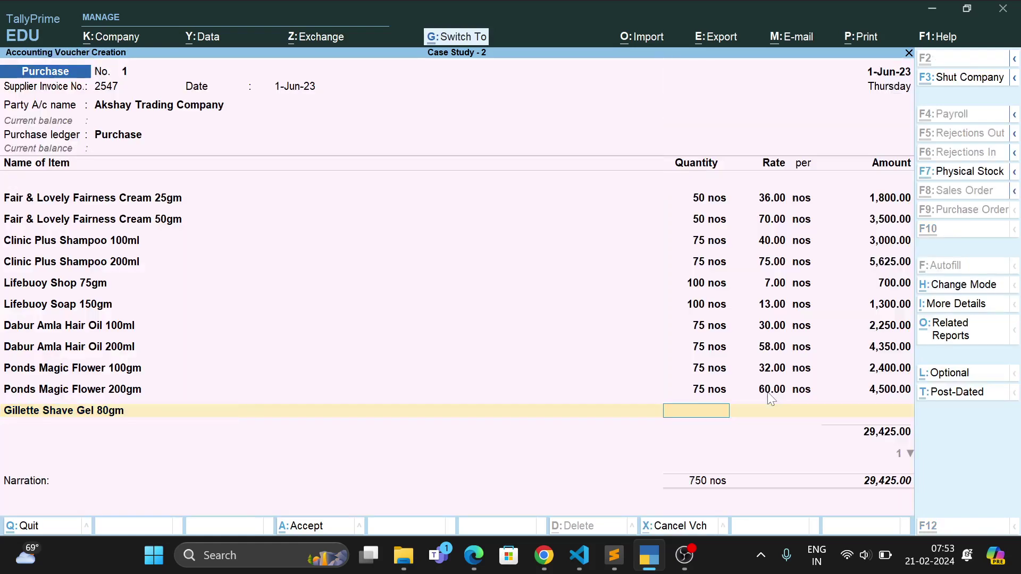
key("ctrl+a")
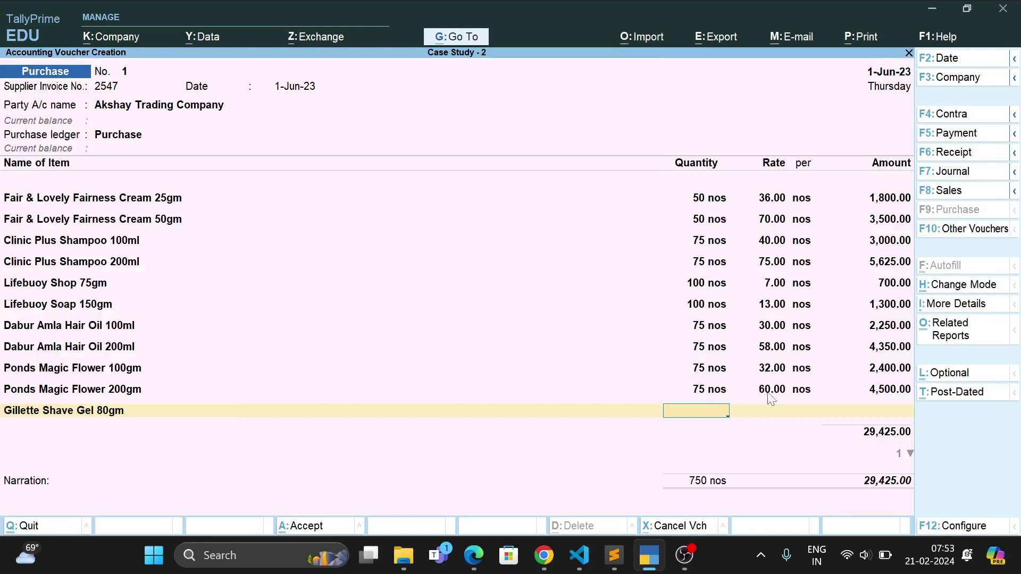
Enter a quantity of 50 nos at a rate of 45 for Gillette Shave Gel 80gm.
type("50")
key("Return")
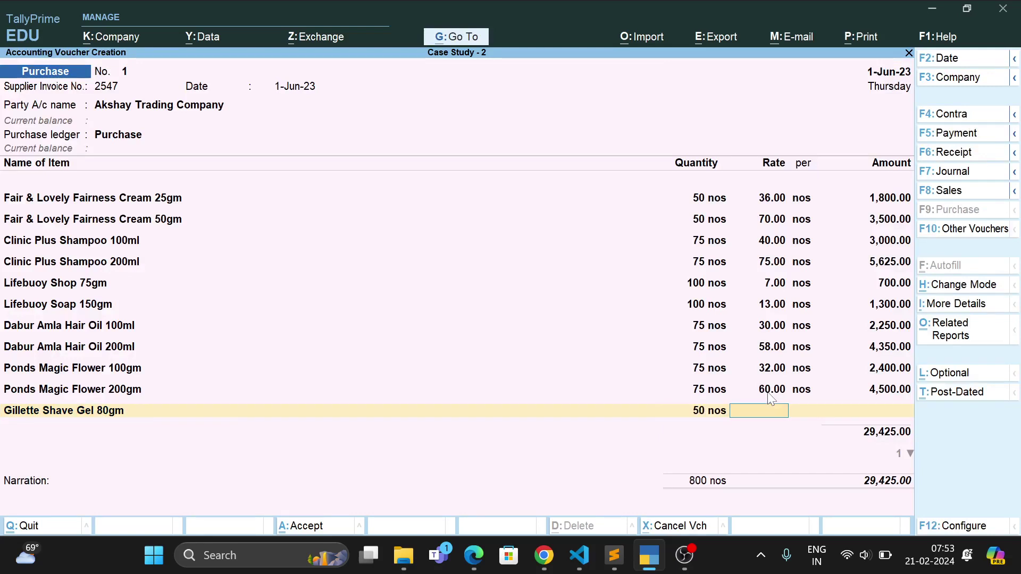
type("45")
key("Return")
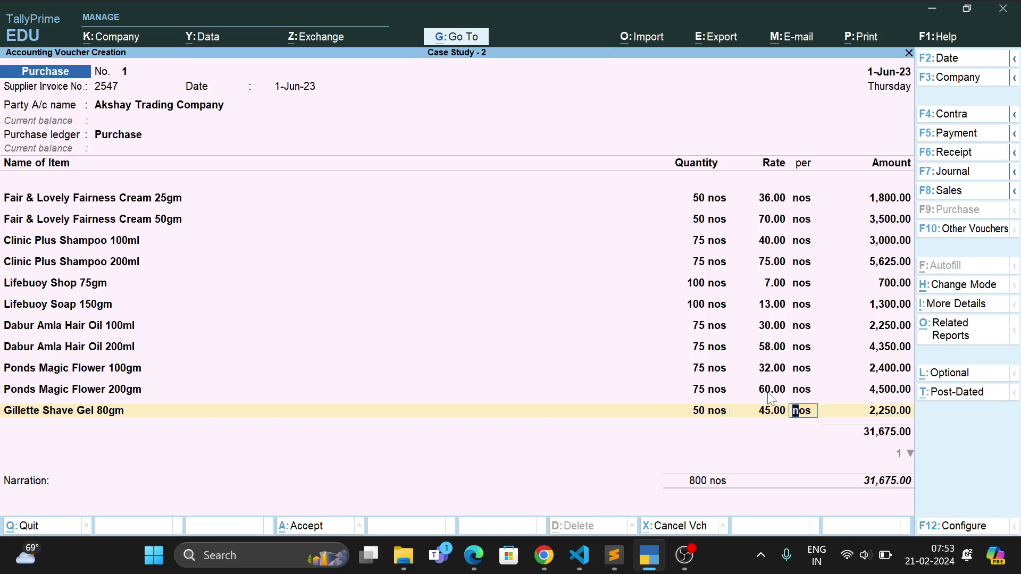
key("Return")
key("Return")
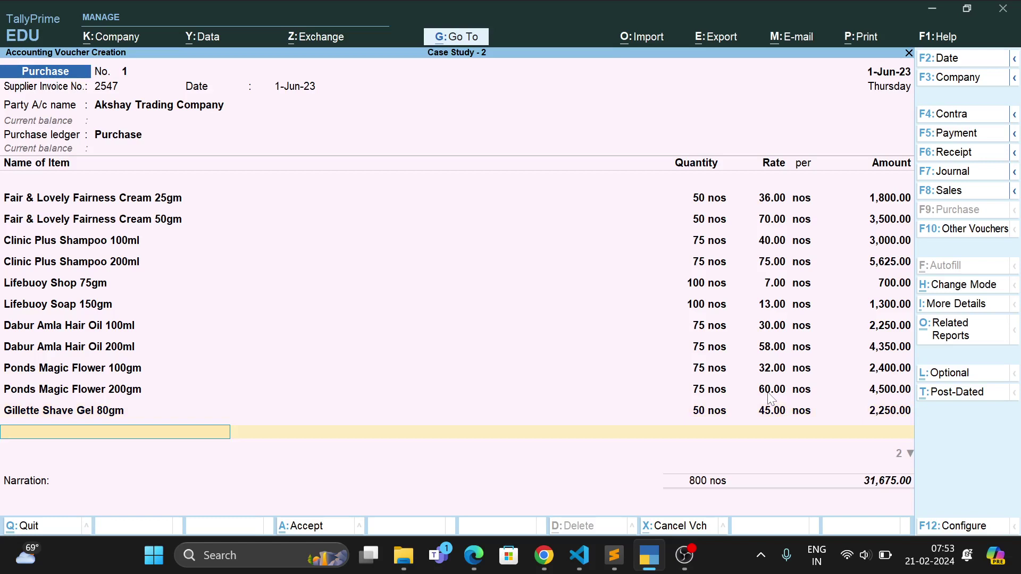
Start a new stock item named Zatak Deodorant Spray 100ml for the next voucher line.
key("alt+c")
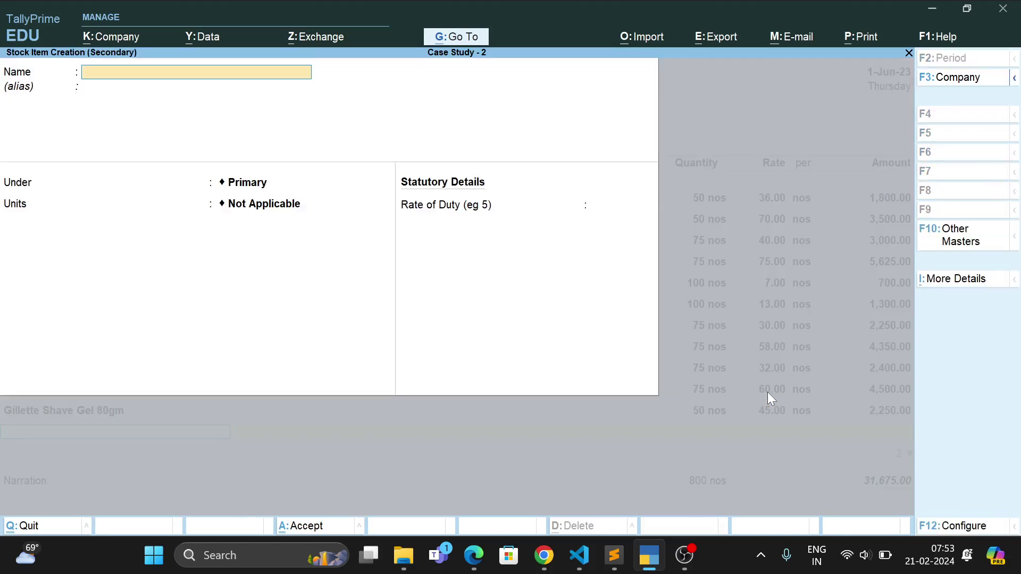
type("ZTAK d")
key("BackSpace")
key("BackSpace")
key("BackSpace")
key("BackSpace")
key("BackSpace")
type("atak Deodorant Spra")
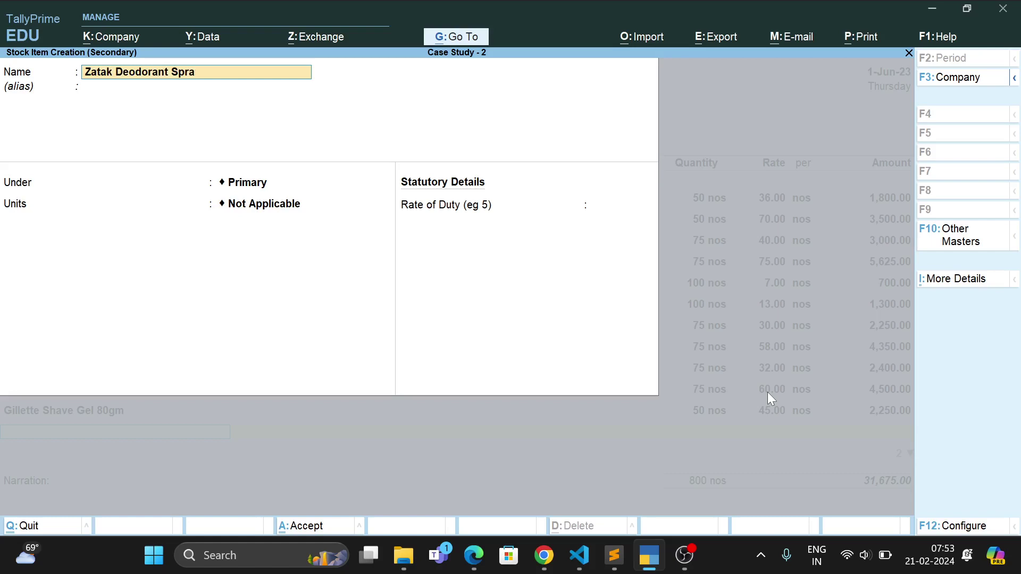
type("y 100ml")
key("Return")
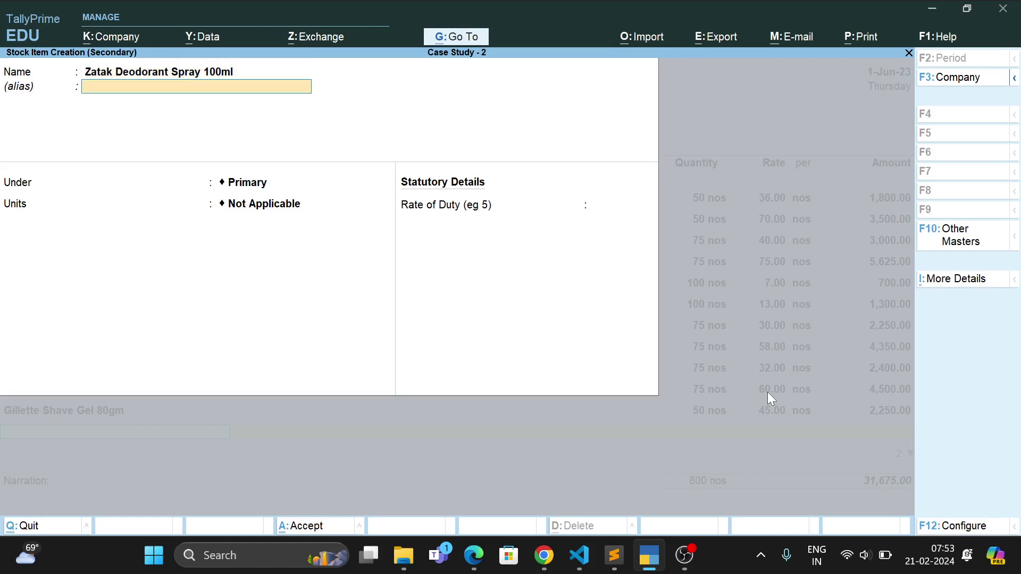
Place Zatak Deodorant Spray 100ml under Body Spray with units nos and rate of duty 0, and save it.
key("Return")
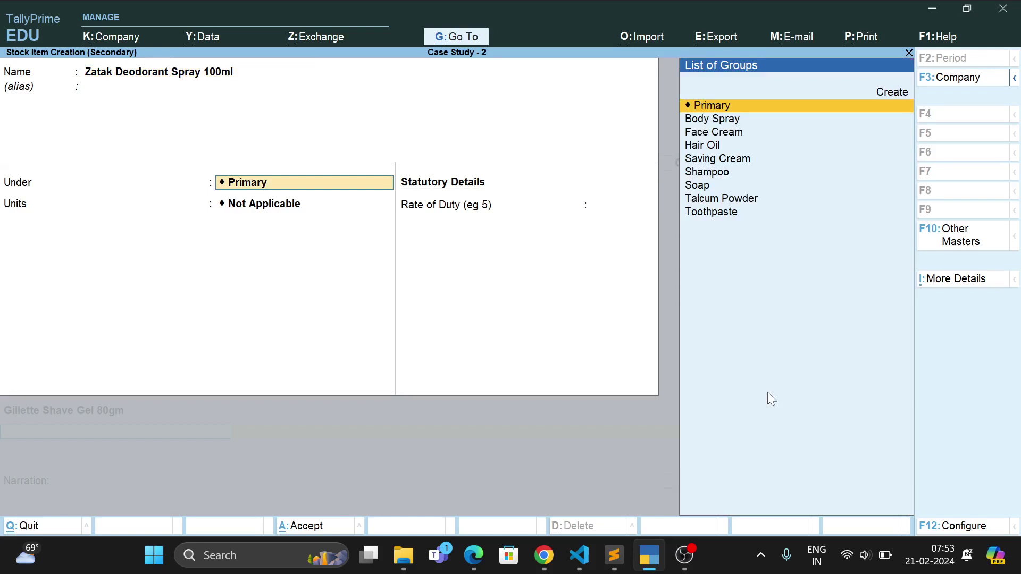
key("Down")
key("Return")
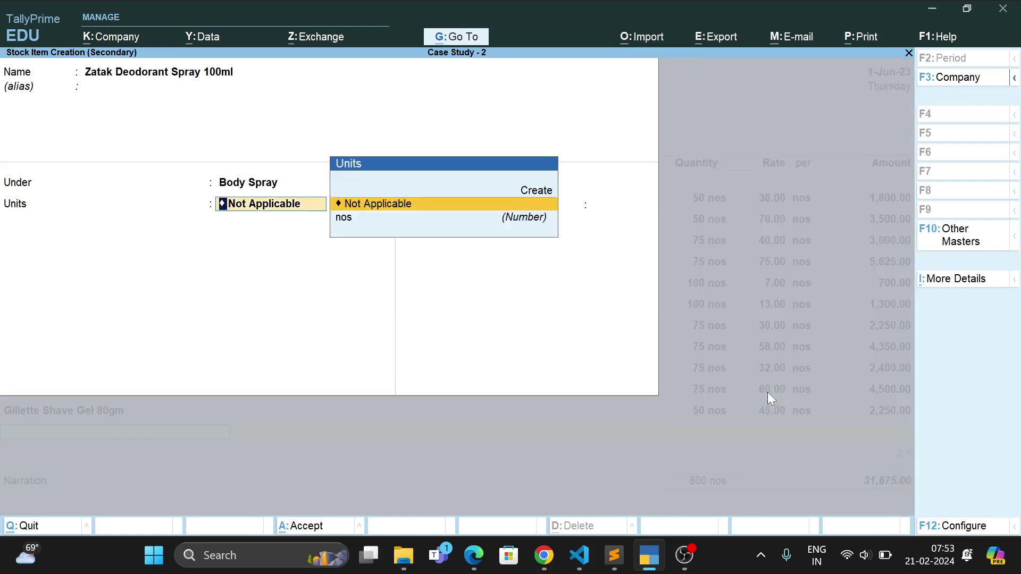
key("Down")
key("Return")
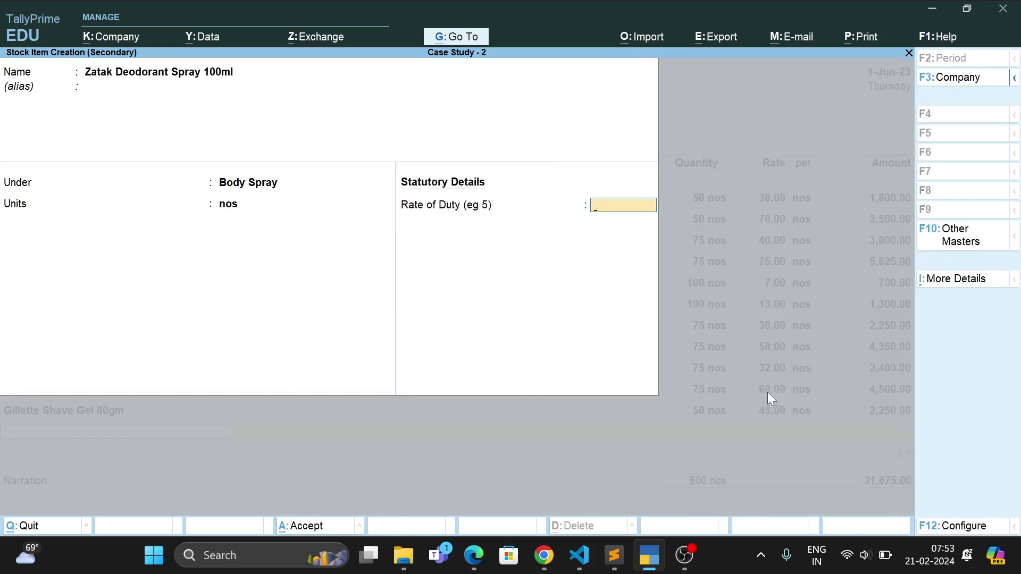
type("0")
key("ctrl+a")
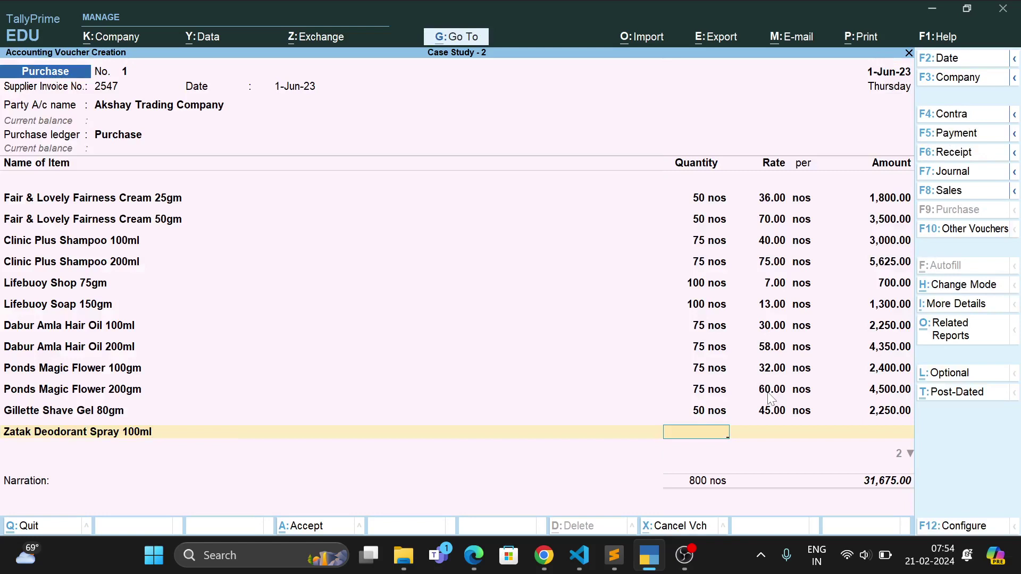
Enter a quantity of 50 nos at a rate of 150 for Zatak Deodorant Spray 100ml.
type("50")
key("Return")
type("150")
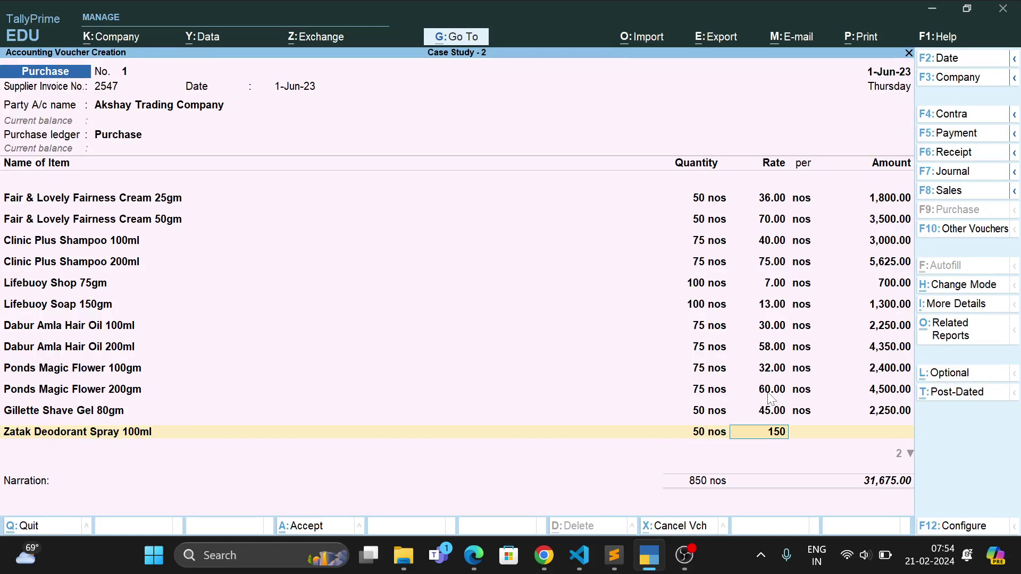
key("Return")
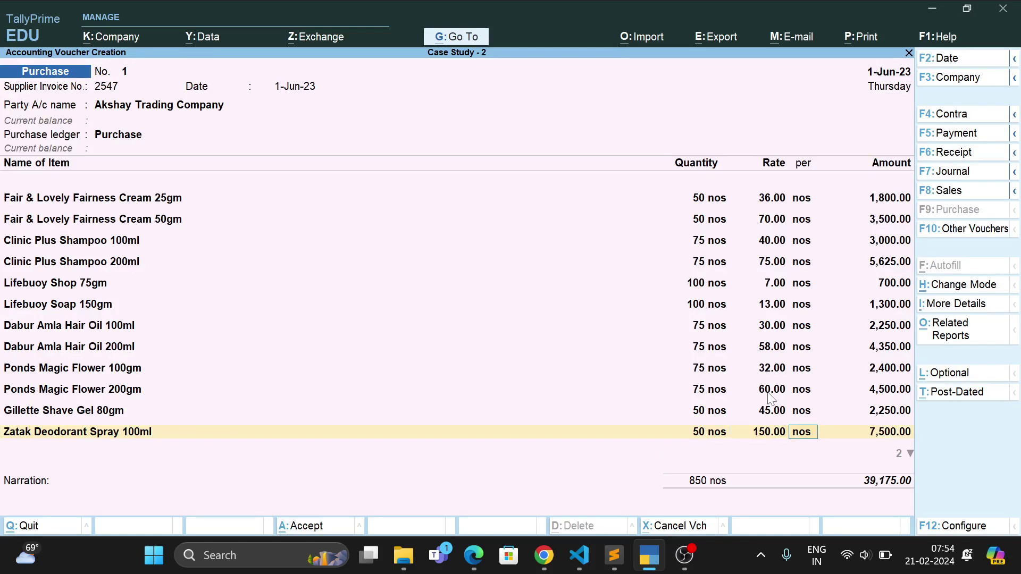
key("Return")
key("Return")
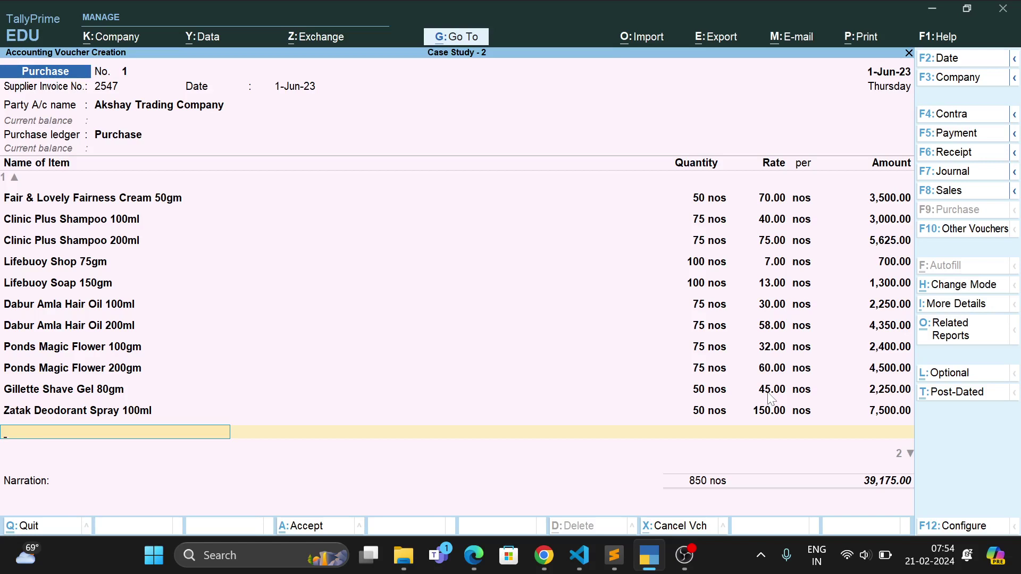
Start a new stock item named Calgate Total 200gm for the next voucher line.
key("alt+c")
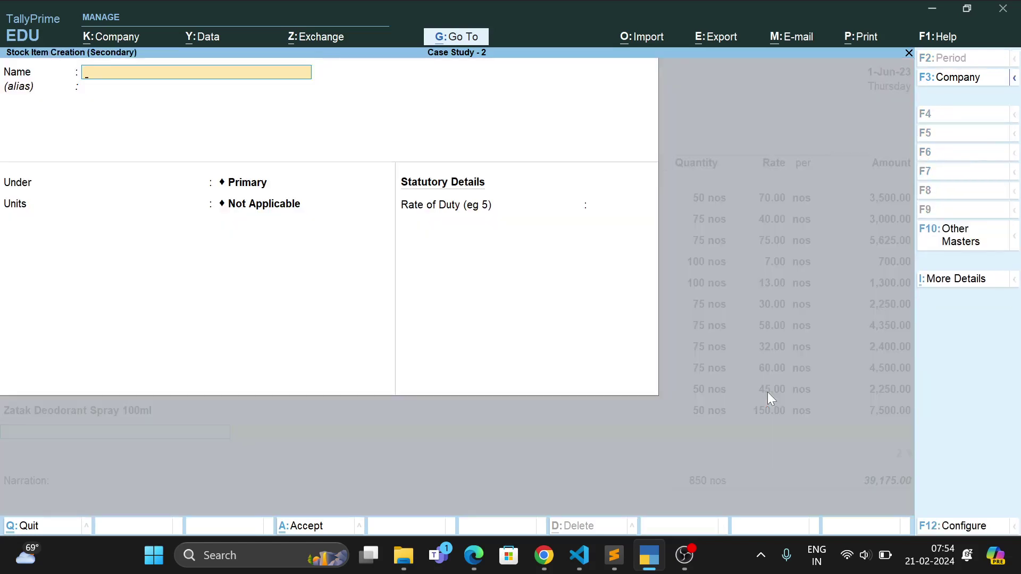
type("Calgate Total 200")
type("gm")
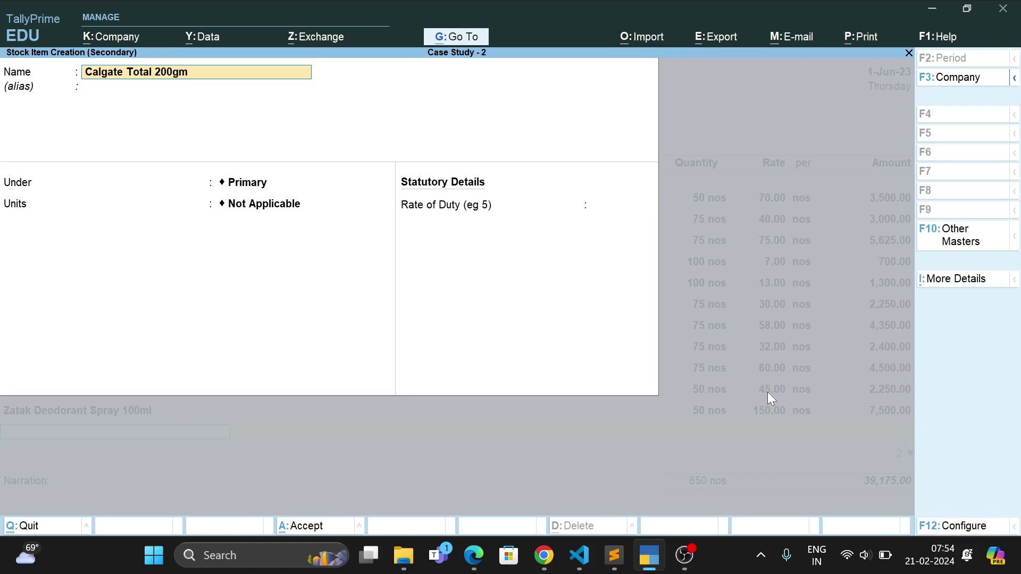
key("Return")
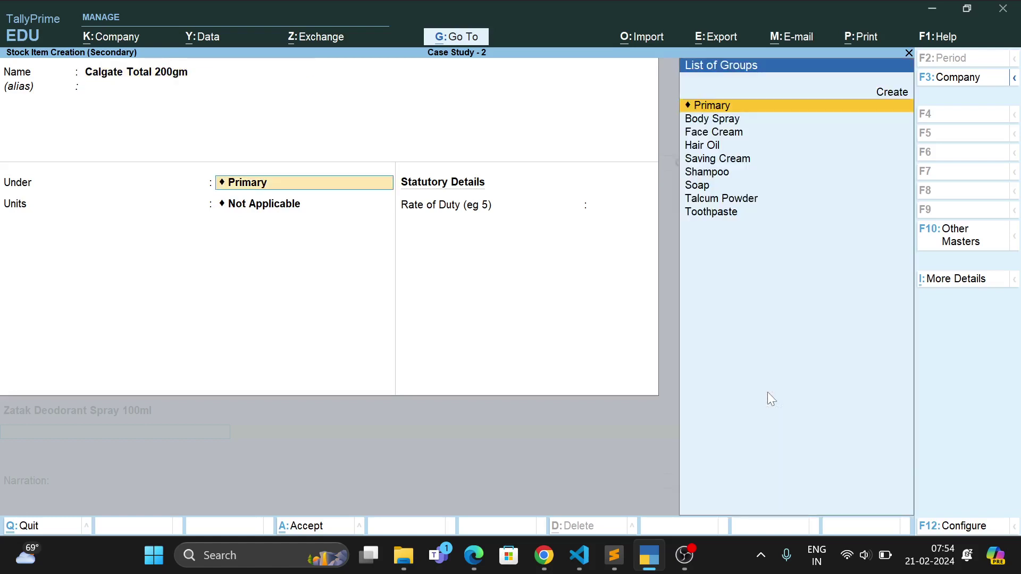
Place Calgate Total 200gm under Toothpaste with units nos and rate of duty 0, and save it.
type("Too")
key("Return")
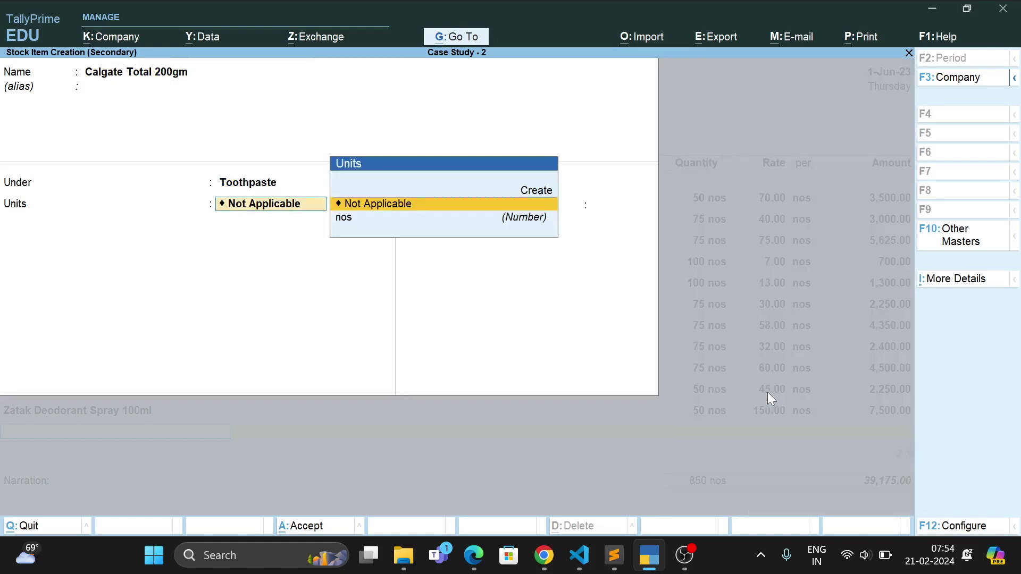
key("Down")
key("Return")
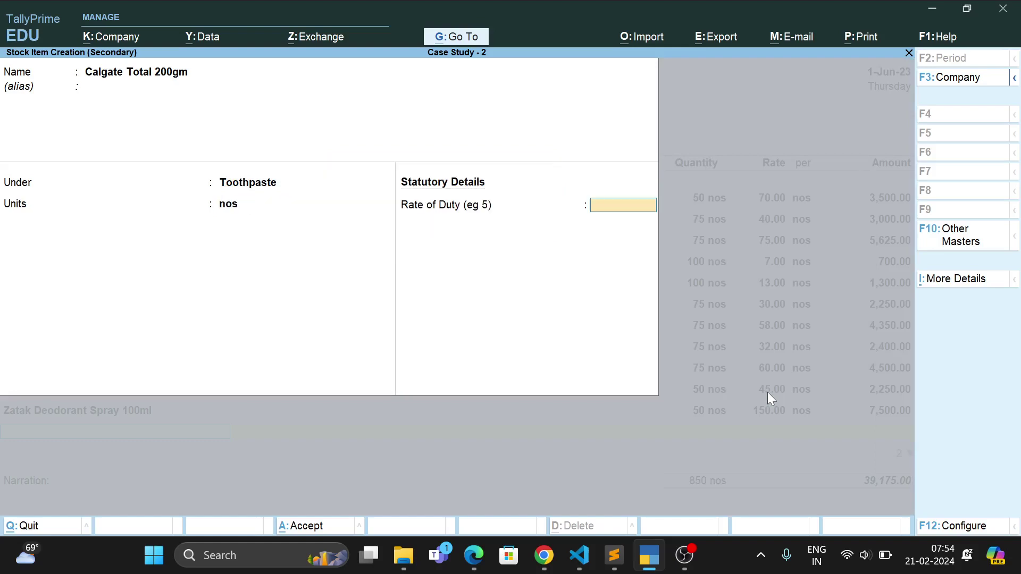
type("0")
key("Return")
key("Return")
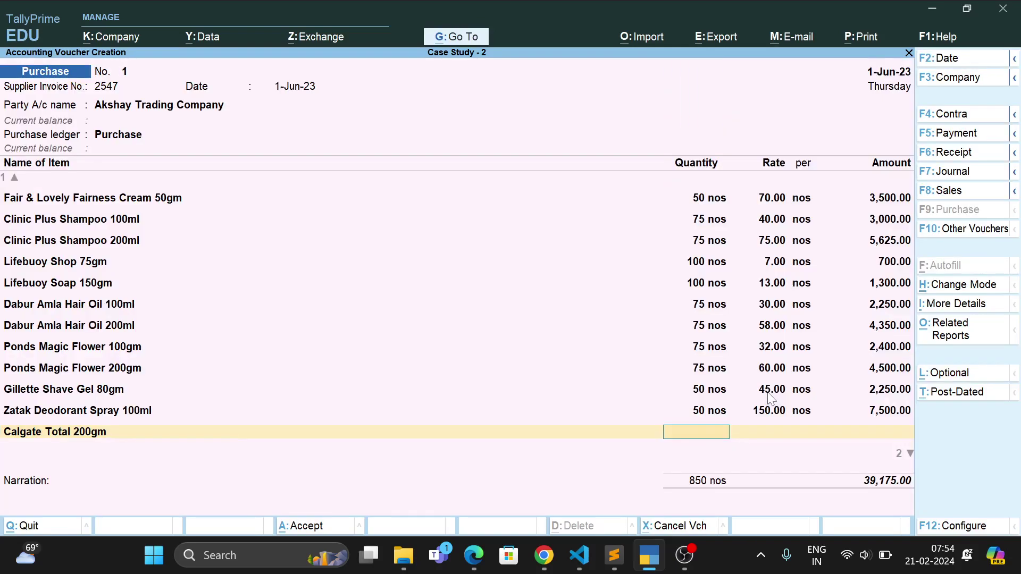
Enter a quantity of 50 and a rate of 25 for the Calgate Total 200gm line and end the item list.
type("50")
key("Return")
type("25")
key("Return")
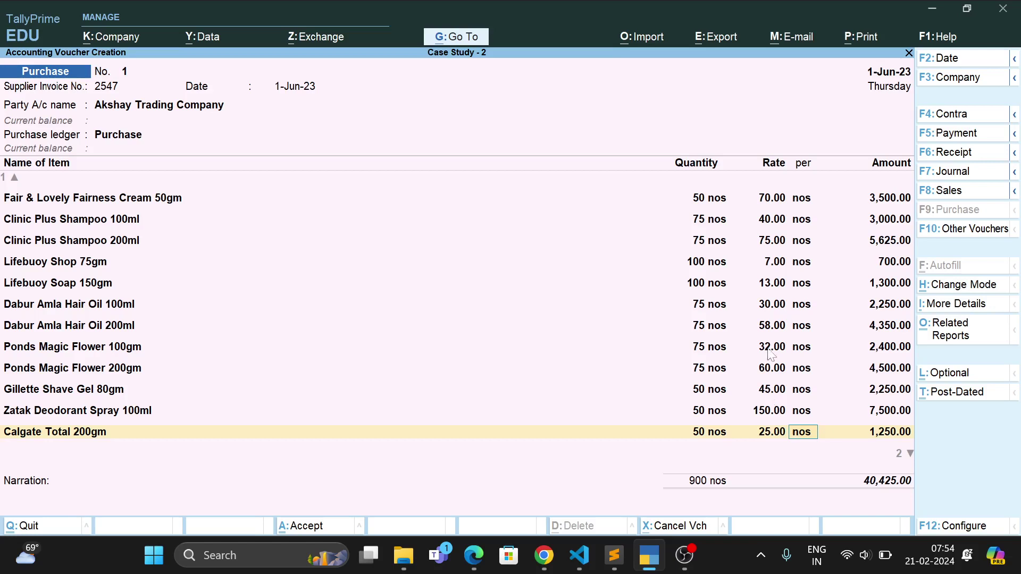
key("Return")
key("Return")
key("Return")
key("Return")
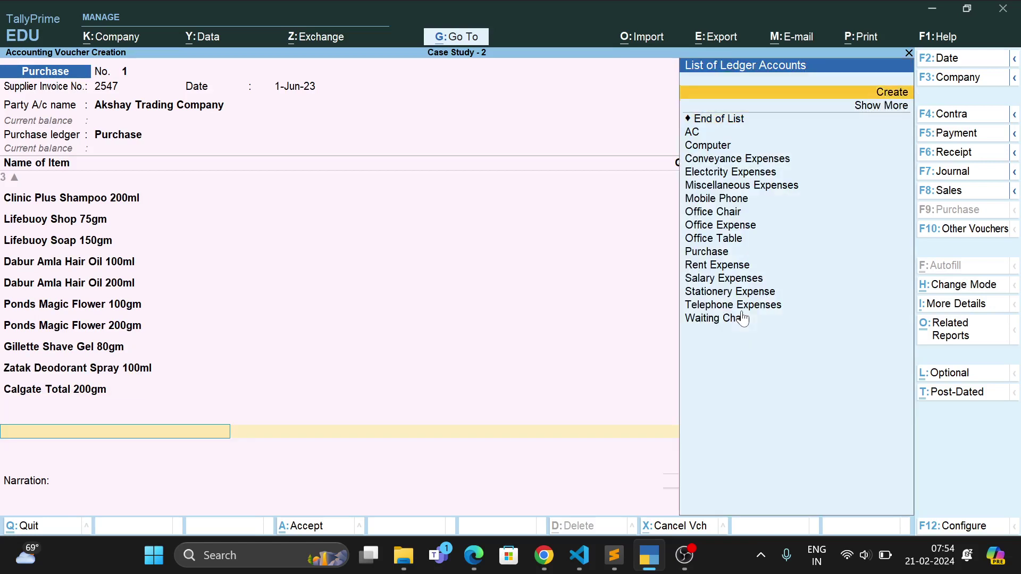
Review the purchase item lines one by one from Ponds Magic Flower 100gm to Calgate Total 200gm.
left_click(464, 310)
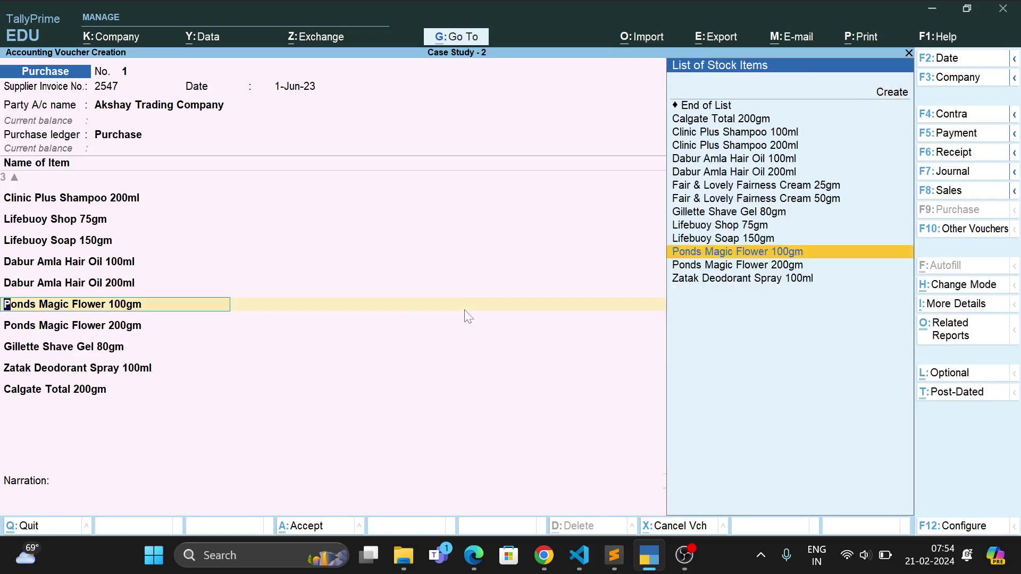
key("Return")
key("Return")
key("Return")
key("Return")
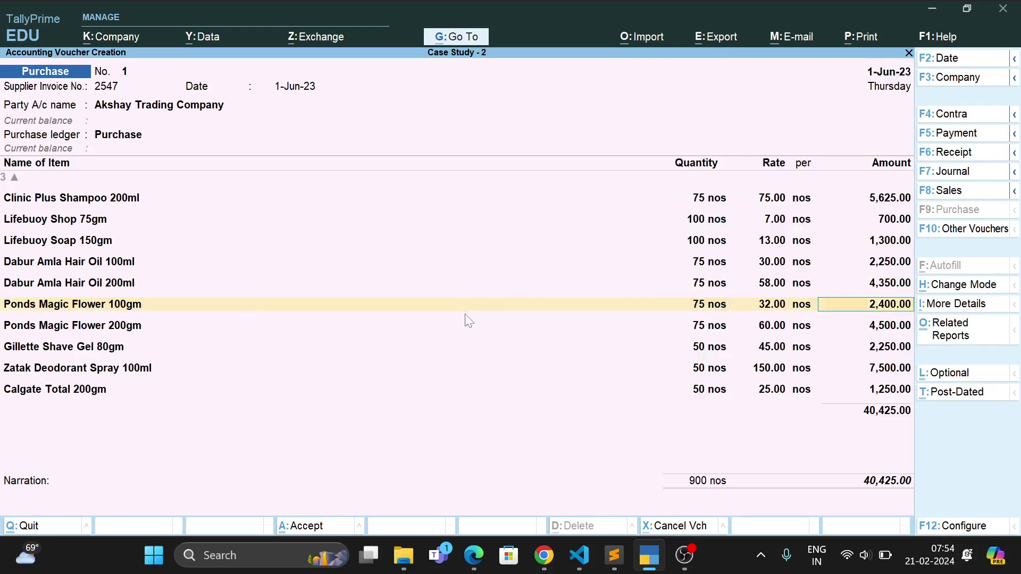
key("Return")
key("Return")
key("Return")
key("Return")
key("Return")
key("Return")
key("Return")
key("Return")
key("Return")
key("Return")
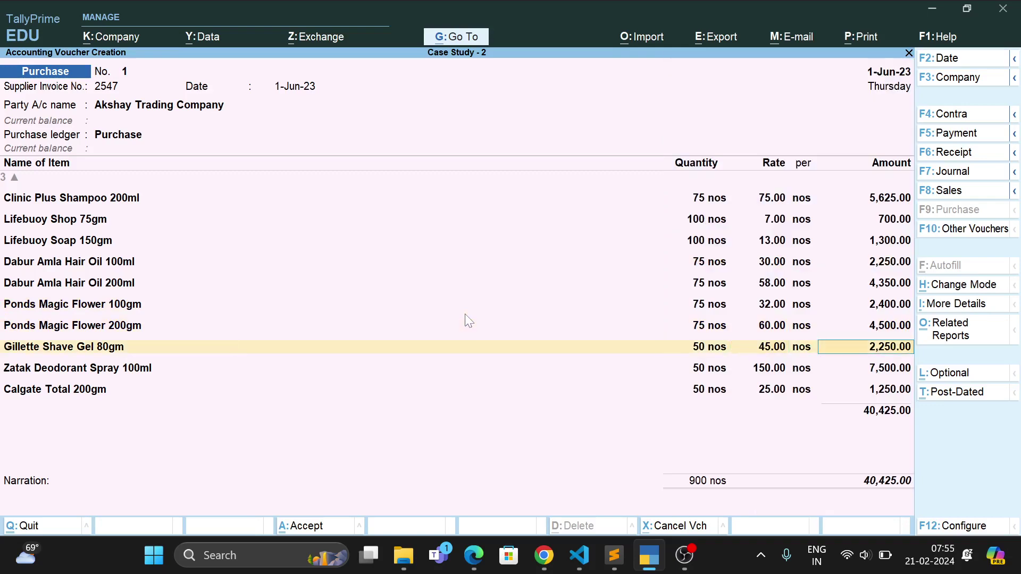
key("Return")
key("Return")
key("Return")
key("Return")
key("Return")
key("Return")
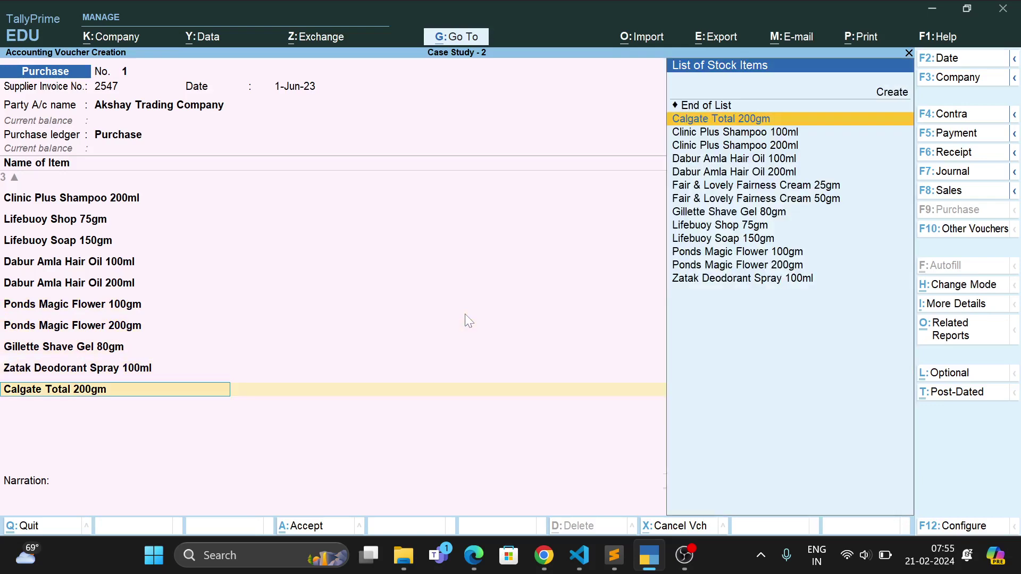
key("Return")
key("Return")
key("Return")
key("Return")
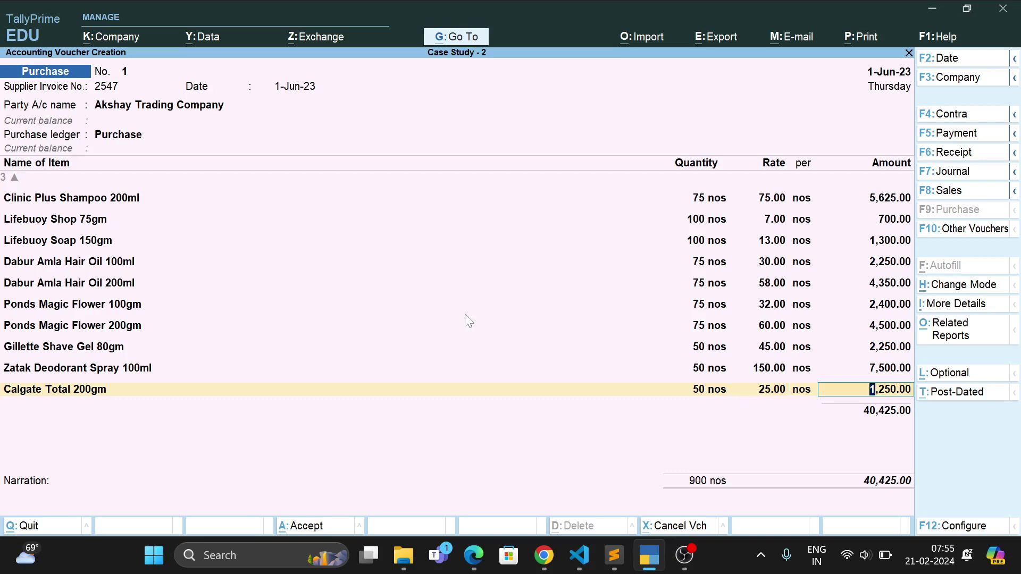
Preview the purchase voucher's printed invoice, examine its header and item table enlarged, and close the preview.
key("ctrl+p")
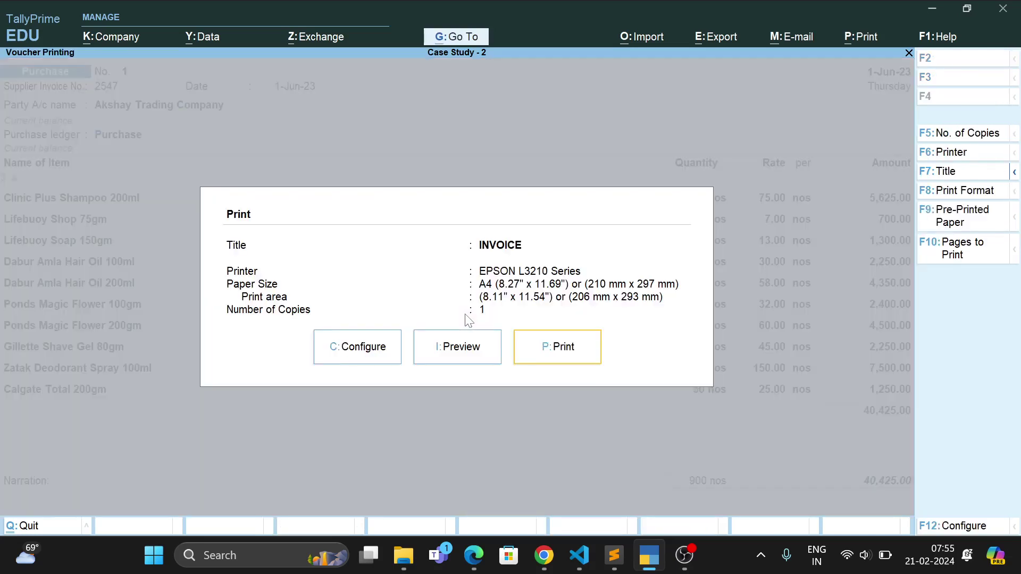
left_click(469, 347)
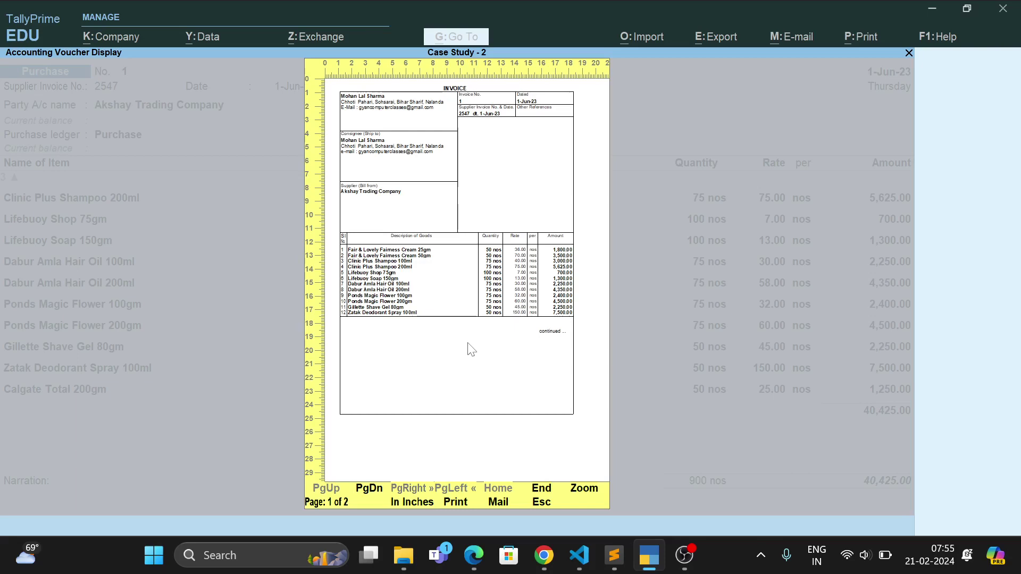
left_click(582, 490)
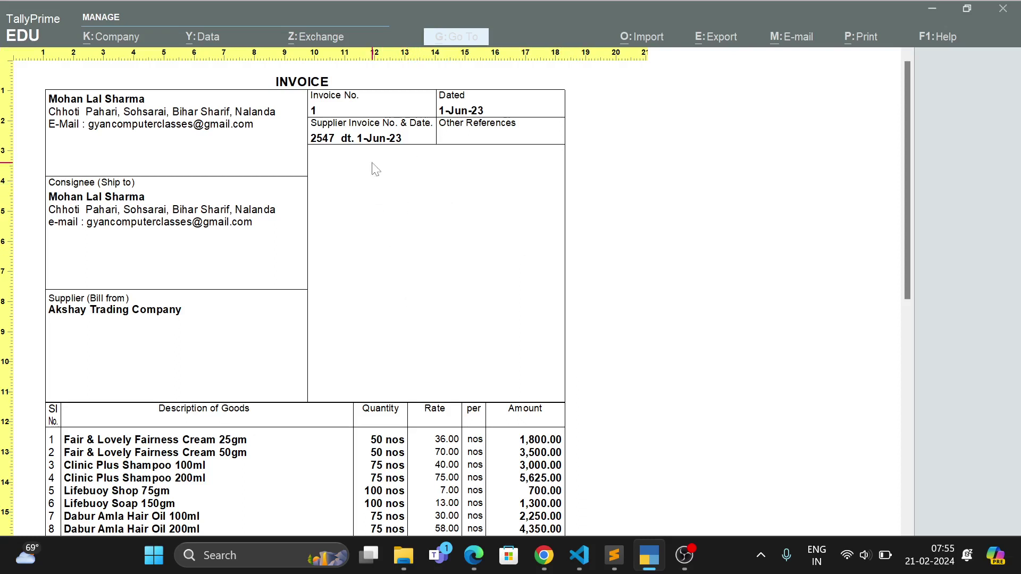
scroll(382, 292, "down", 3)
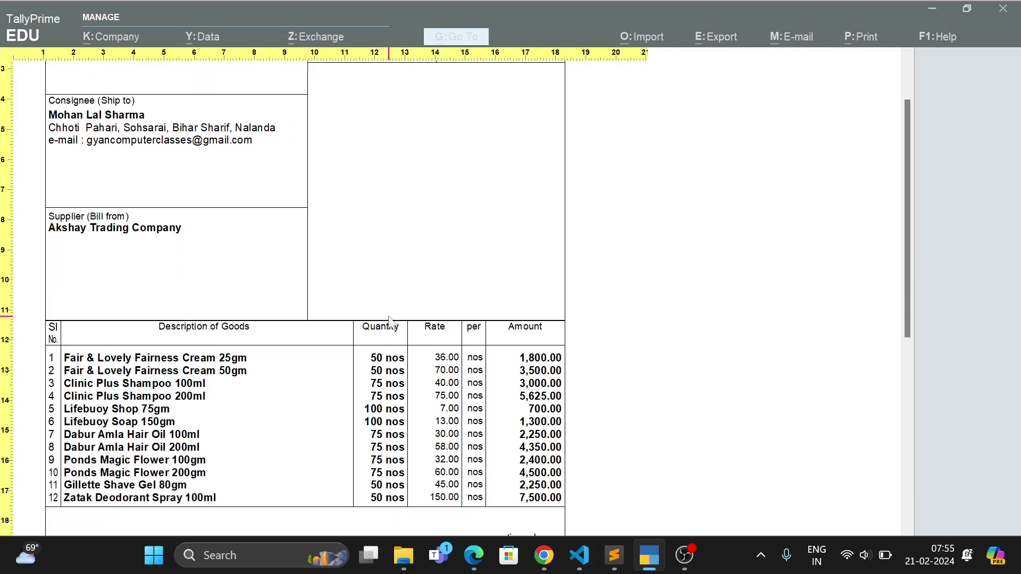
scroll(389, 319, "down", 2)
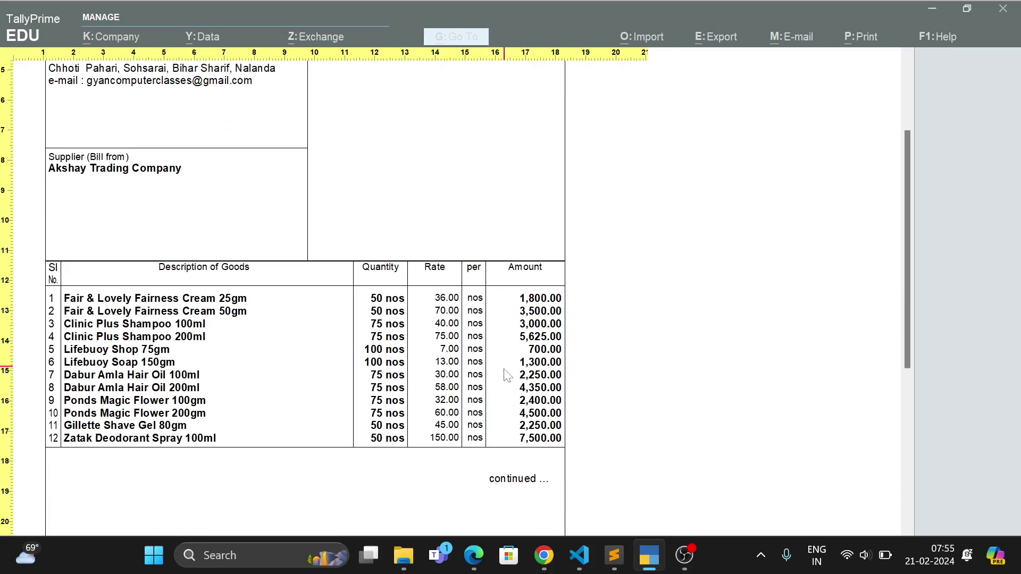
scroll(508, 431, "down", 4)
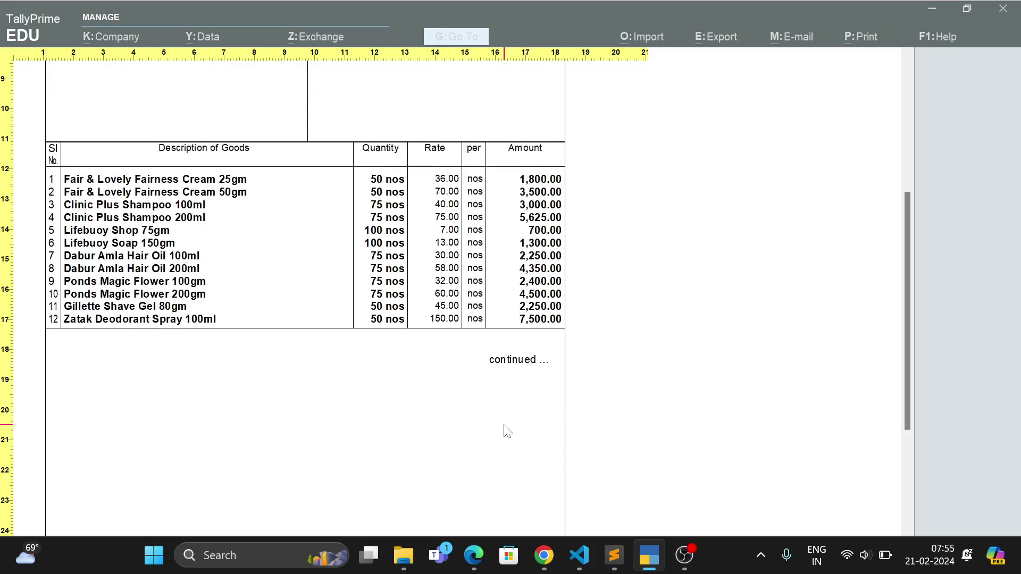
scroll(508, 431, "up", 6)
scroll(508, 430, "down", 3)
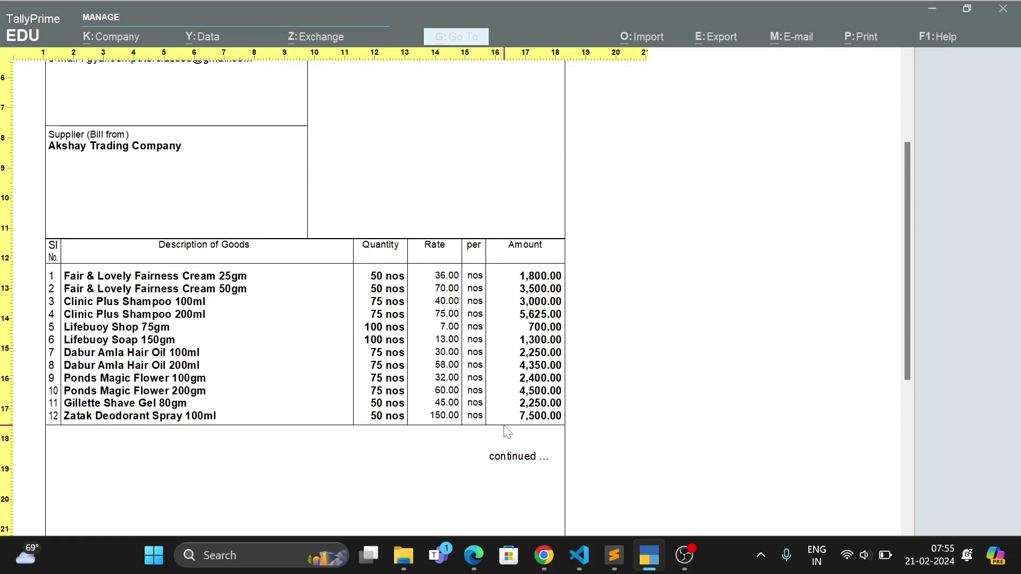
scroll(507, 432, "down", 6)
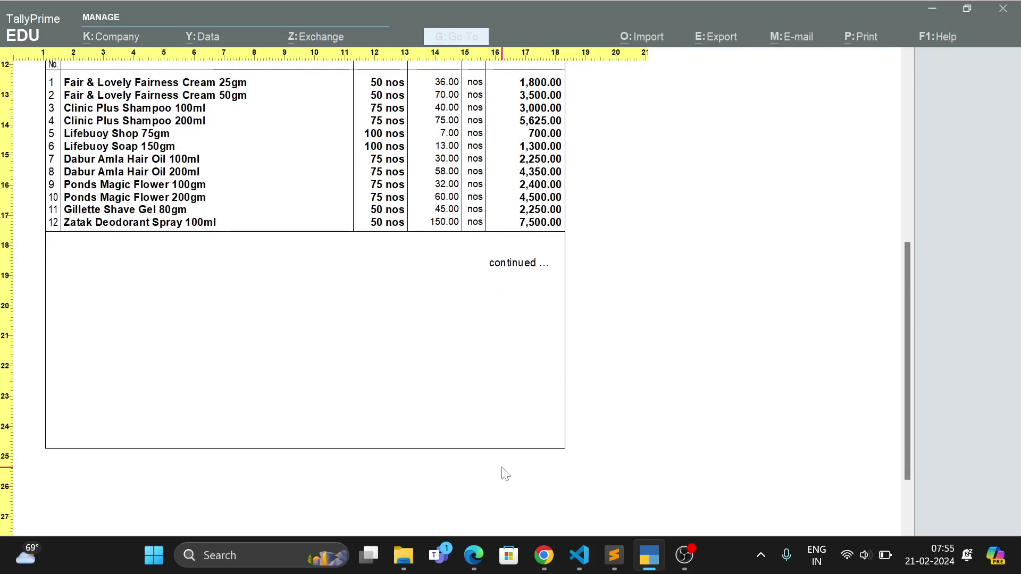
scroll(505, 473, "up", 8)
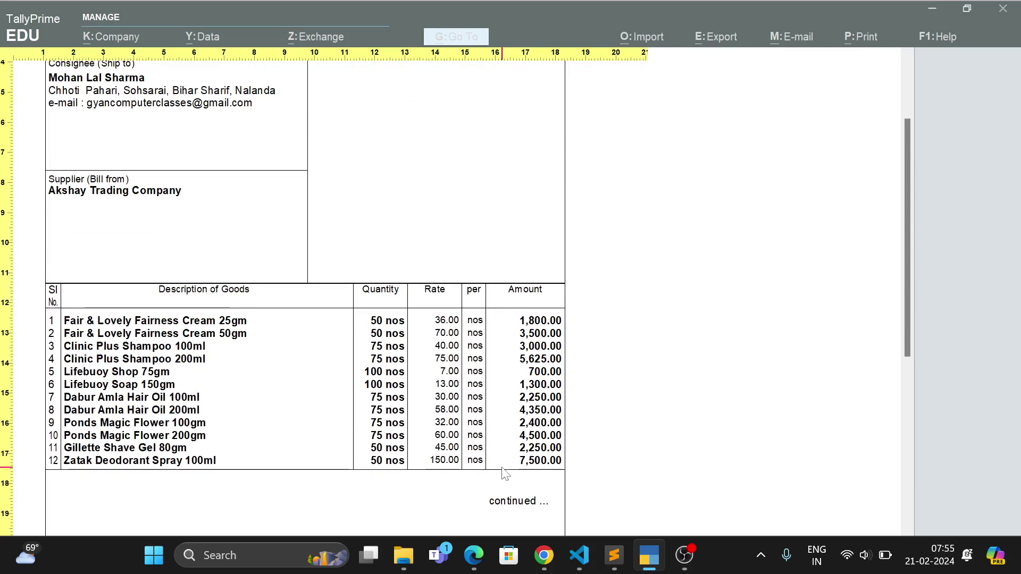
scroll(505, 474, "up", 2)
scroll(505, 473, "up", 3)
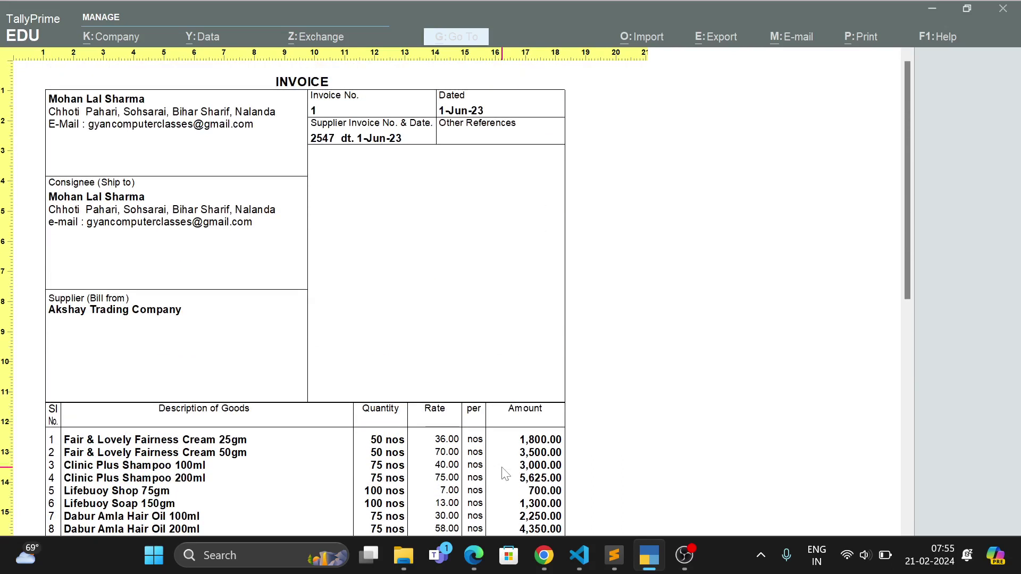
key("Escape")
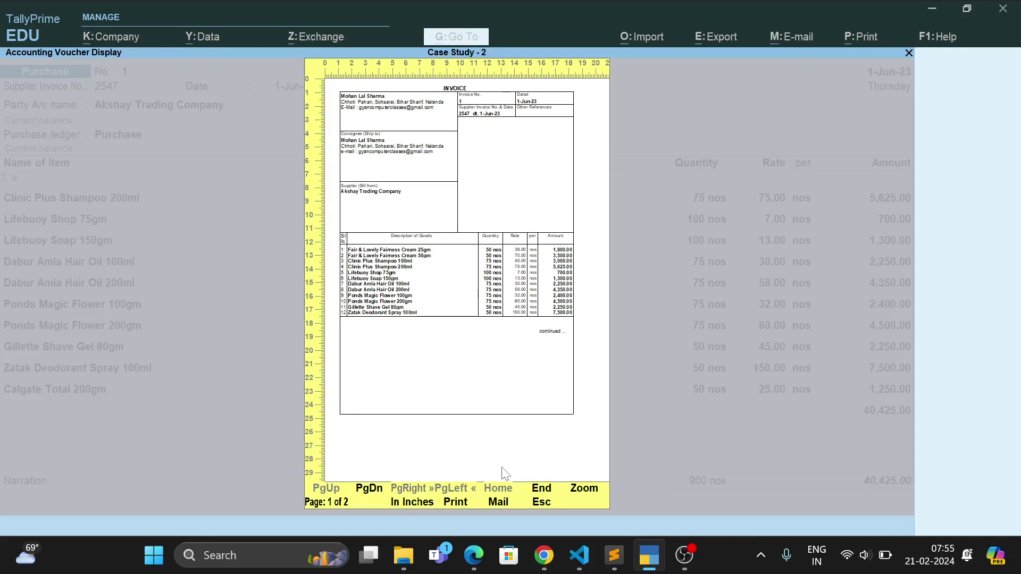
key("Escape")
key("Escape")
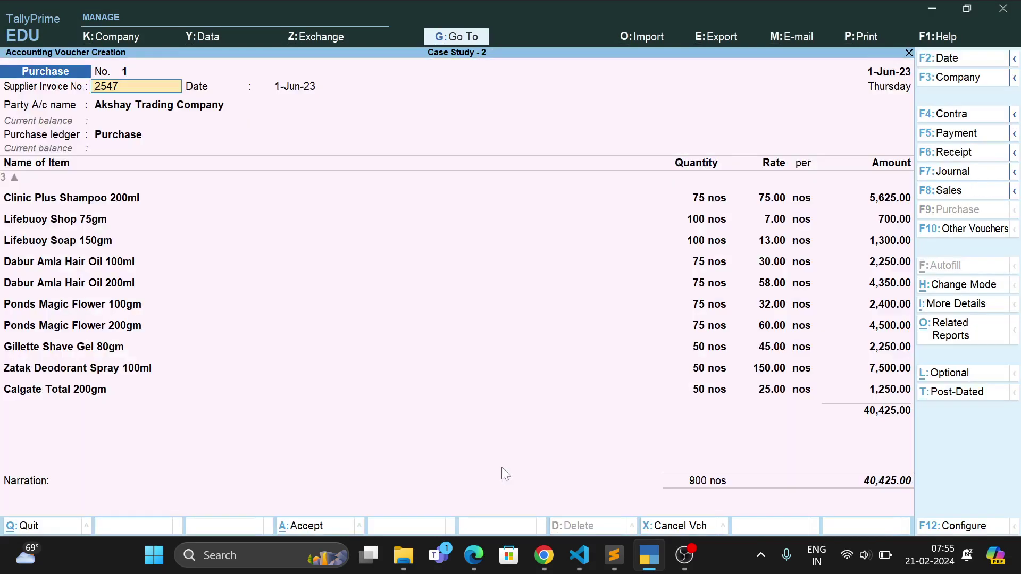
Go through the voucher's header fields and the Calgate Total 200gm line again, up to its amount.
key("Return")
key("Return")
key("Return")
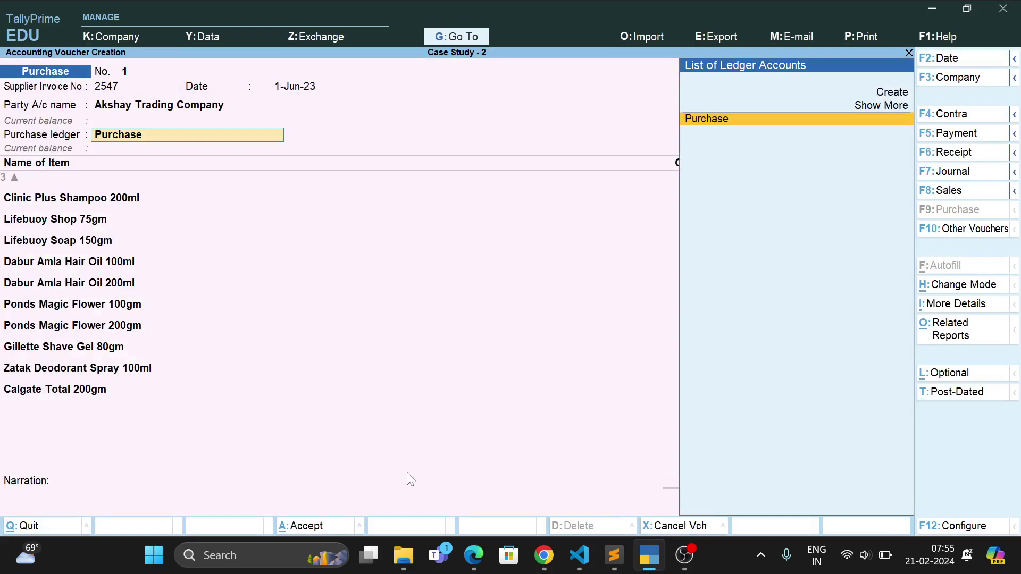
left_click(88, 392)
key("Return")
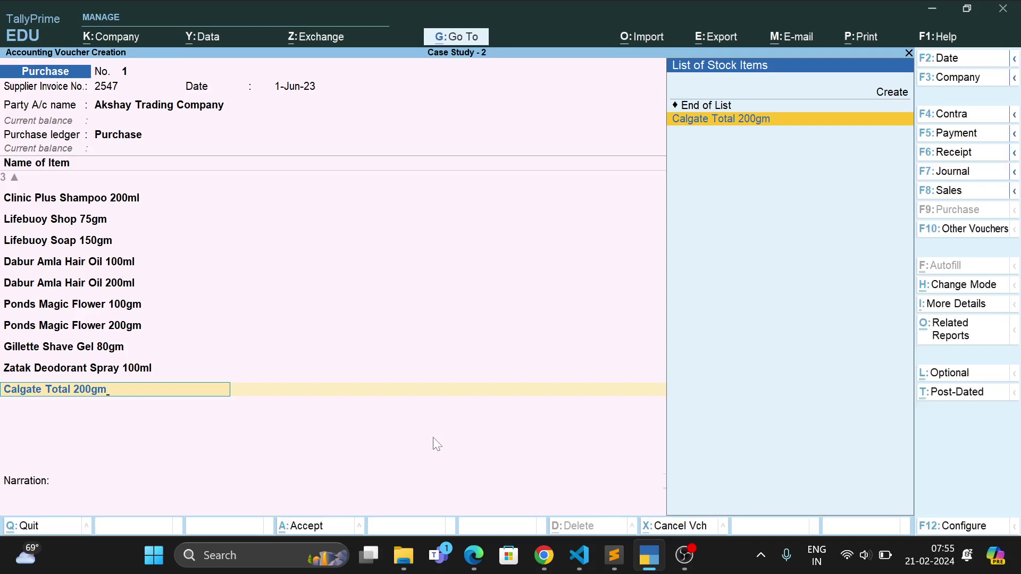
key("Return")
key("Return")
key("Return")
key("Return")
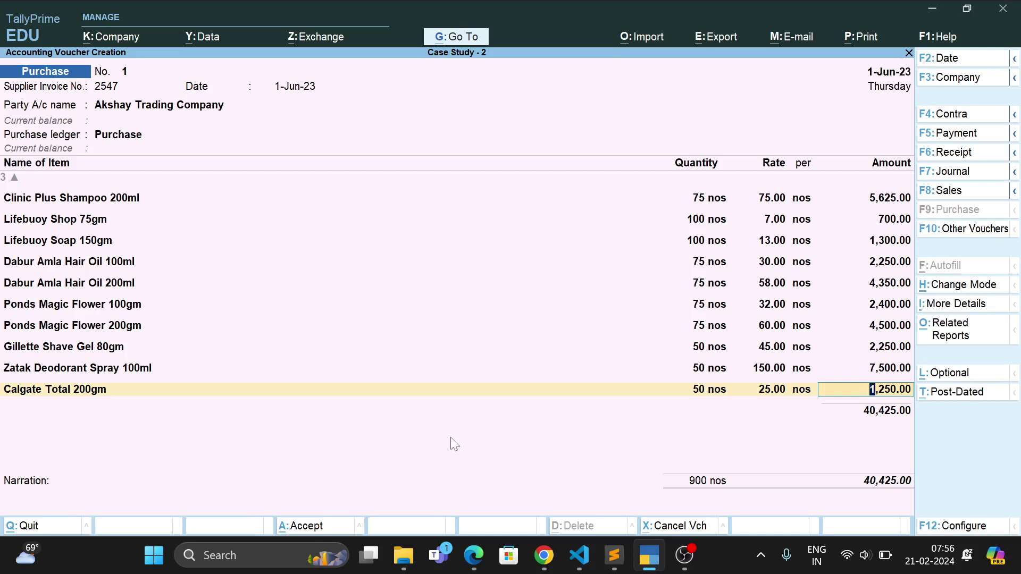
Set Provide Supplier details to No in the voucher configuration and save the purchase voucher.
key("F12")
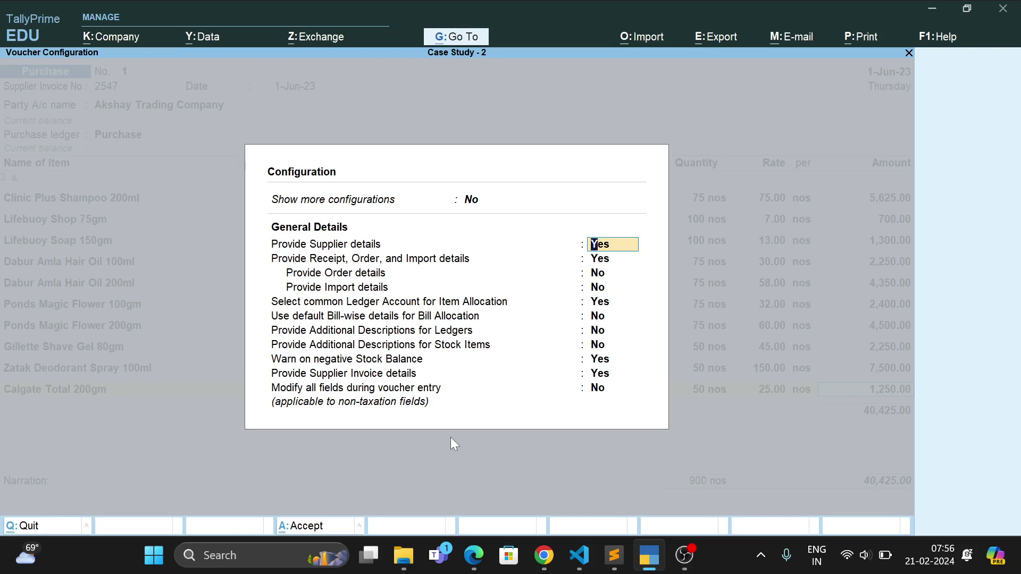
type("no")
key("Return")
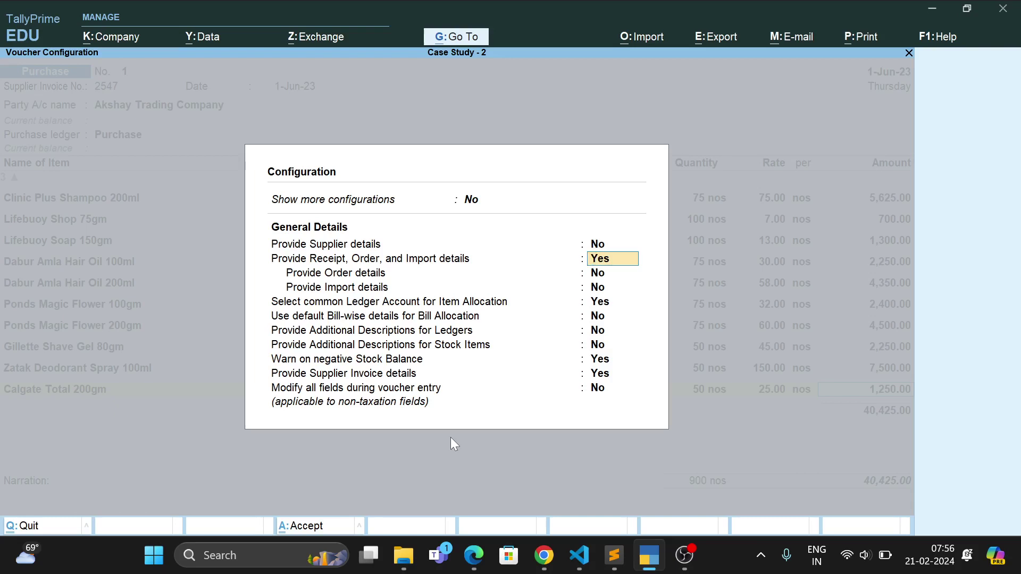
key("ctrl+a")
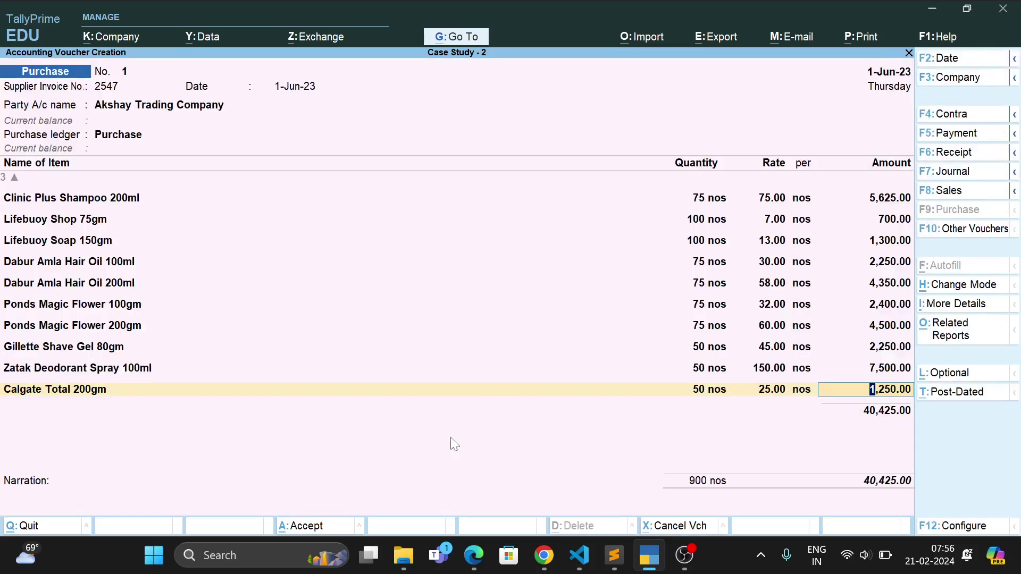
key("ctrl")
key("ctrl+a")
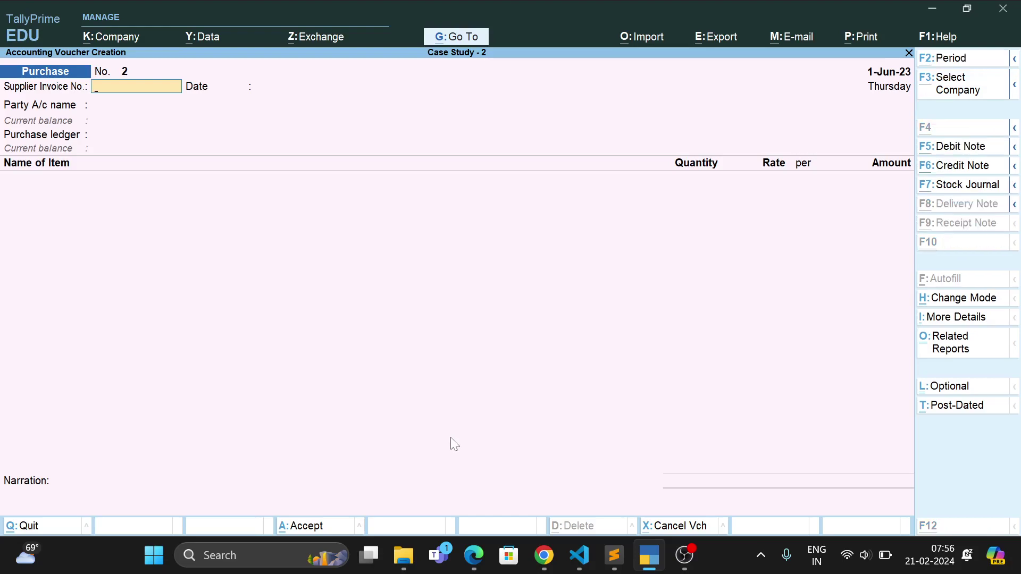
Switch to the Case Study 2 Question PDF in Edge and examine transaction 25 below the purchase items table.
key("alt+Tab")
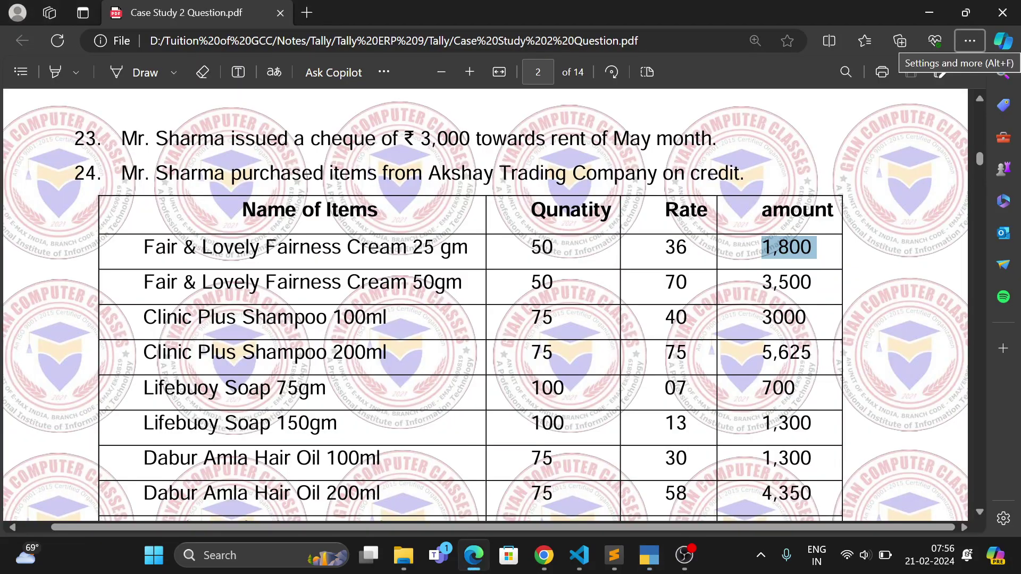
key("Down")
key("Down")
key("Down")
key("Down")
key("Down")
key("Down")
key("Down")
key("Down")
key("Down")
key("Down")
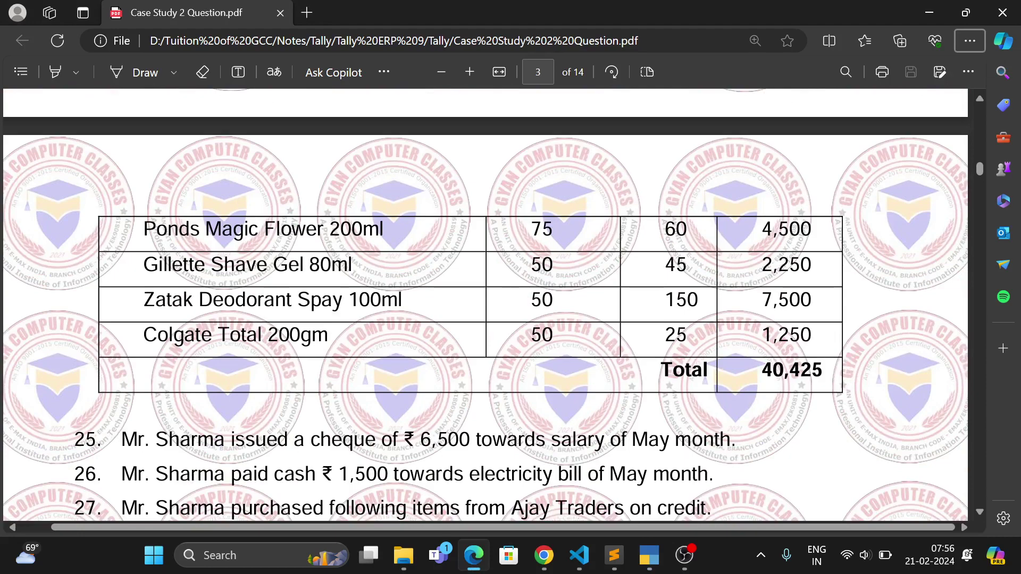
key("Down")
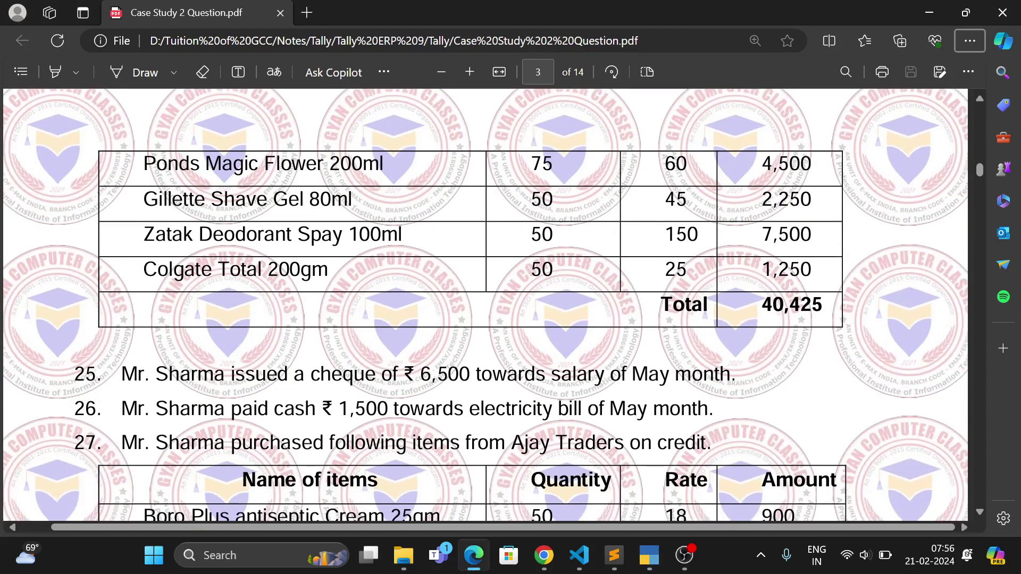
left_click_drag(633, 374, 770, 367)
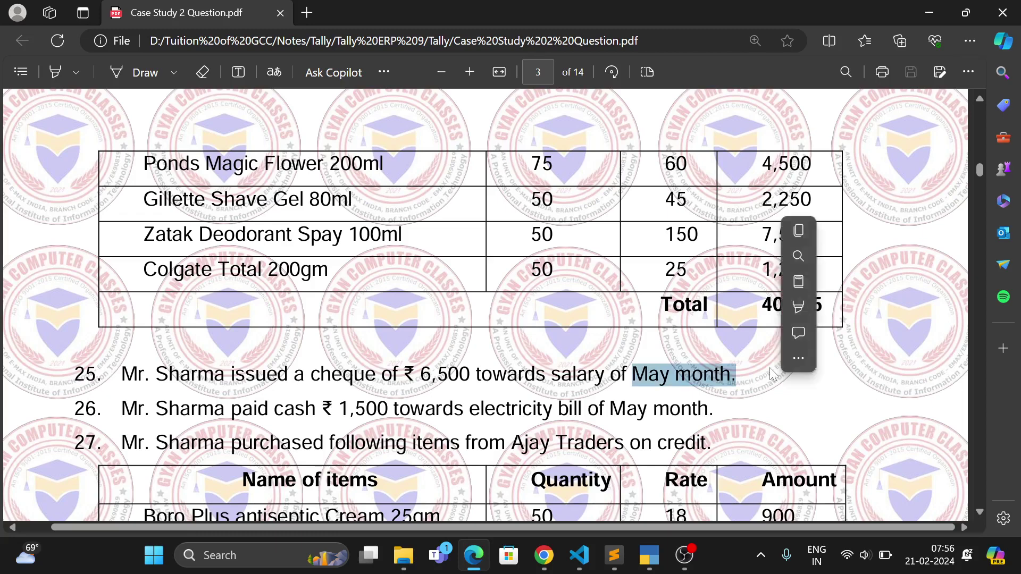
Switch to TallyPrime and fill in a payment voucher debiting Salary Expenses 6500 and crediting SBI.
key("alt+Tab")
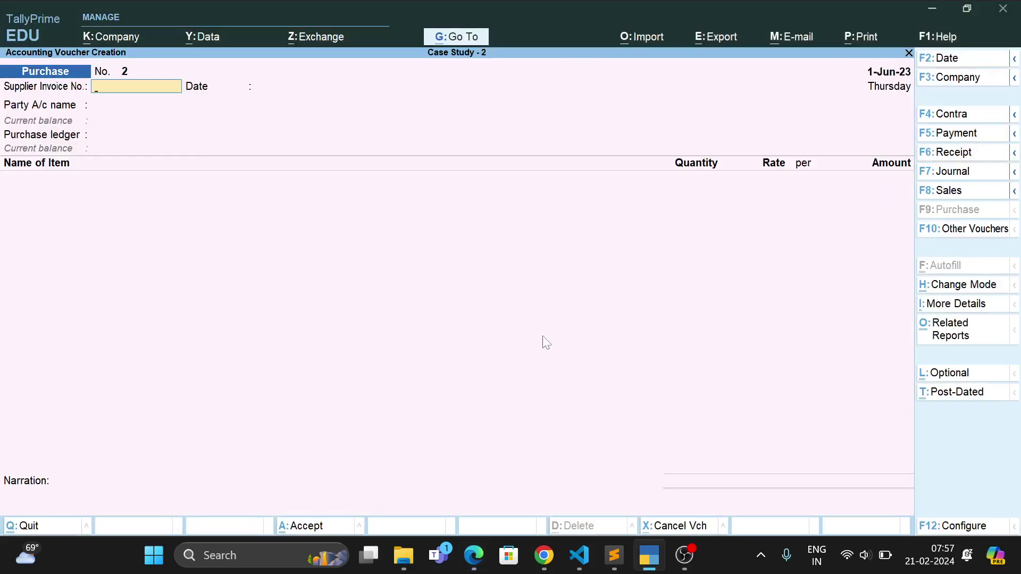
key("Escape")
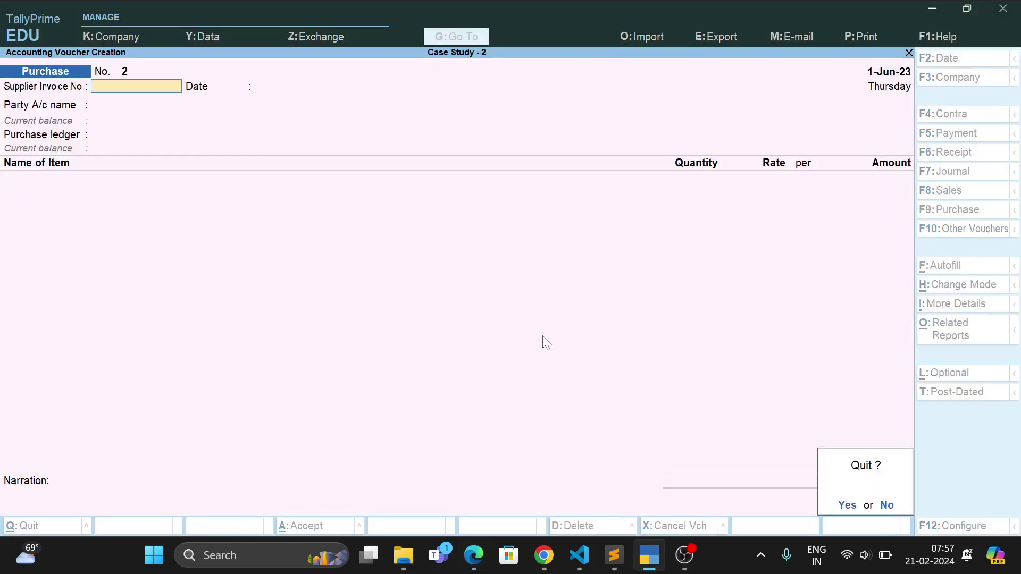
key("y")
key("Return")
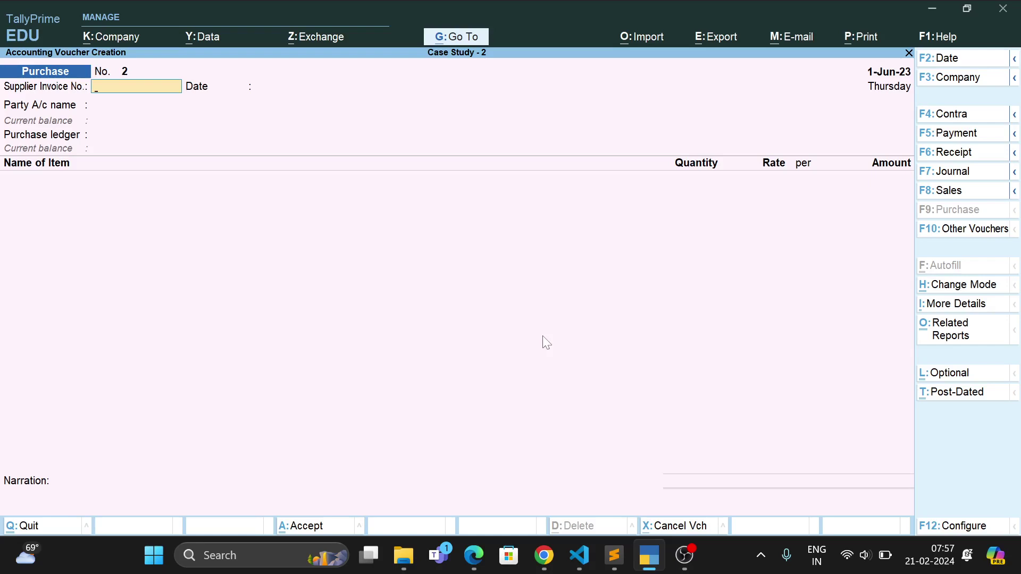
key("F5")
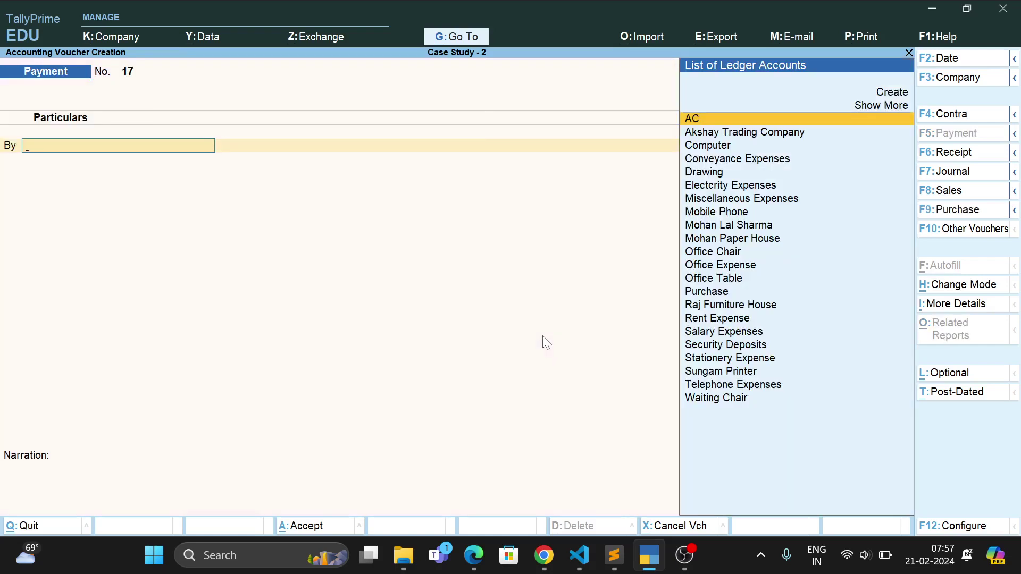
type("Sal")
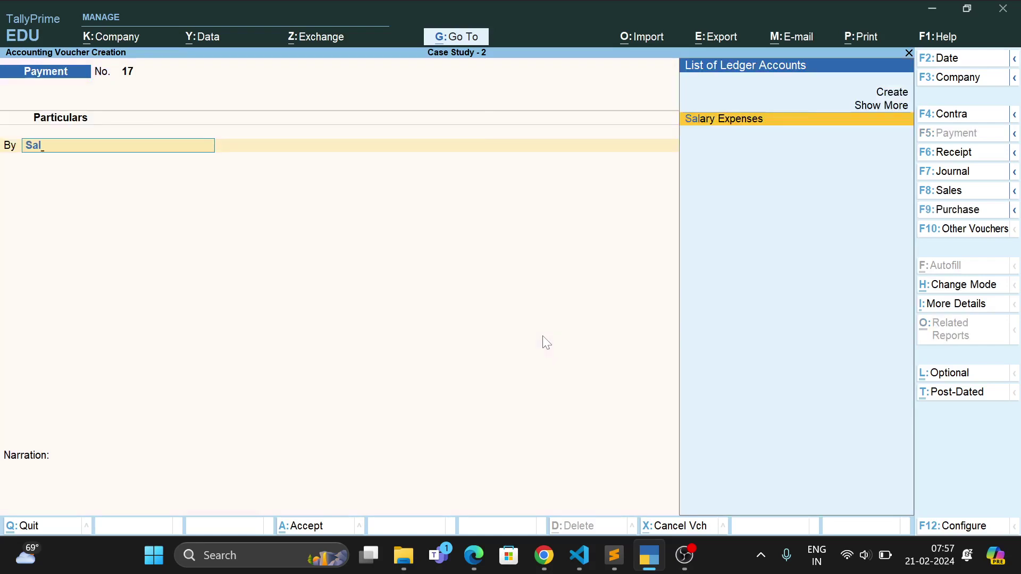
key("Return")
type("6500")
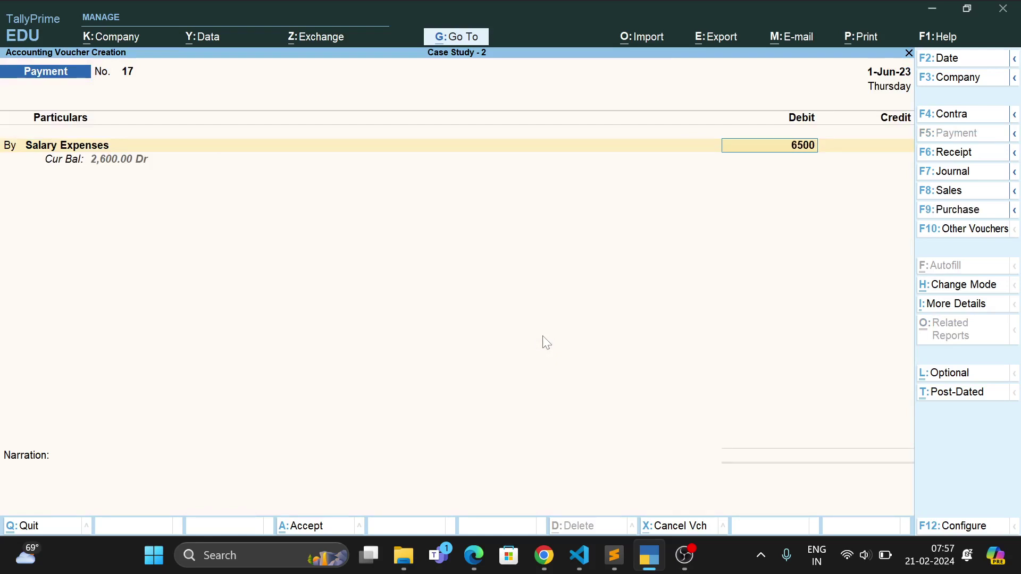
key("Return")
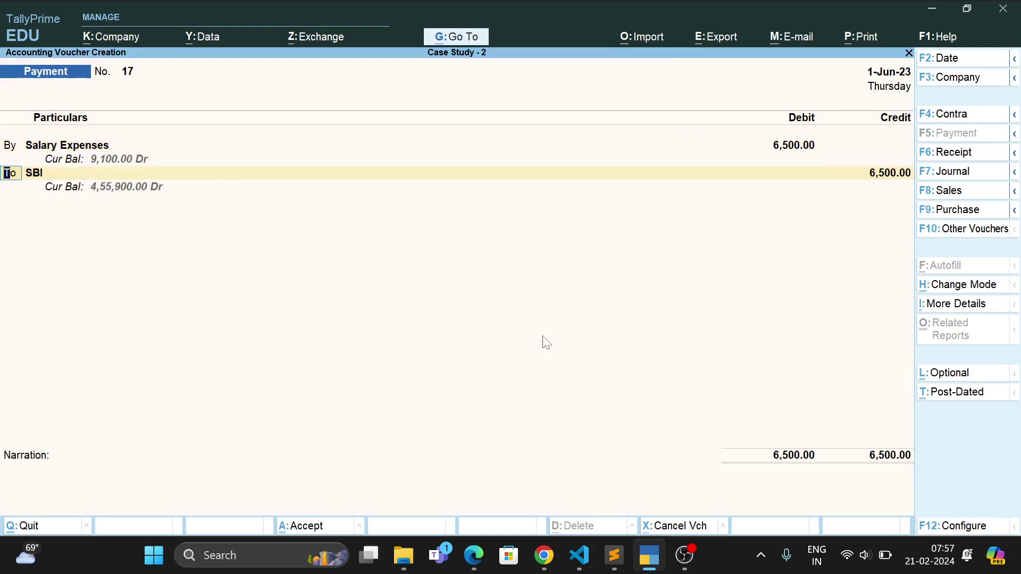
Check the salary payment against transaction 25 in the Question PDF and save the payment voucher.
key("alt")
key("alt+Tab")
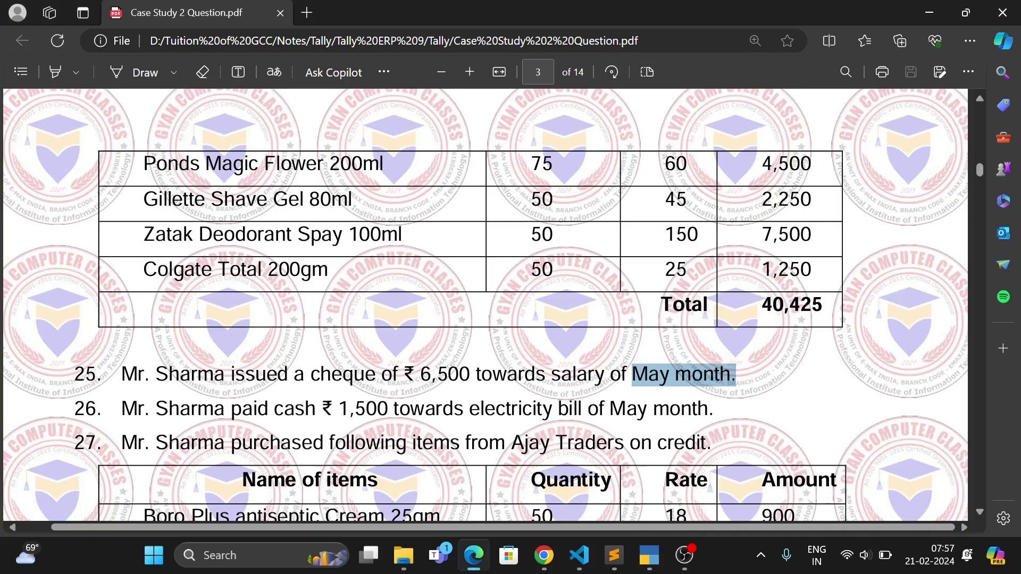
key("alt+Tab")
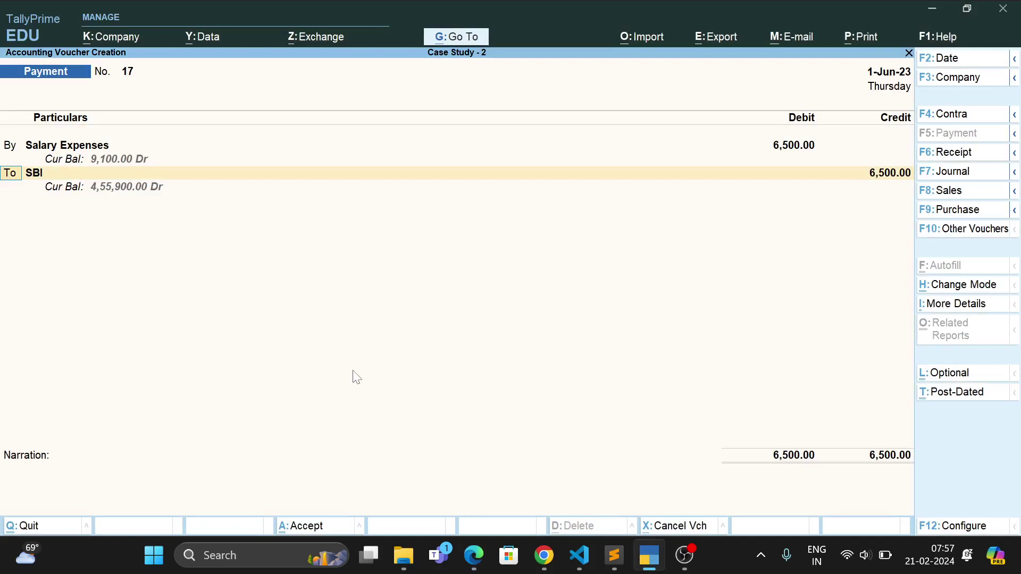
key("ctrl+a")
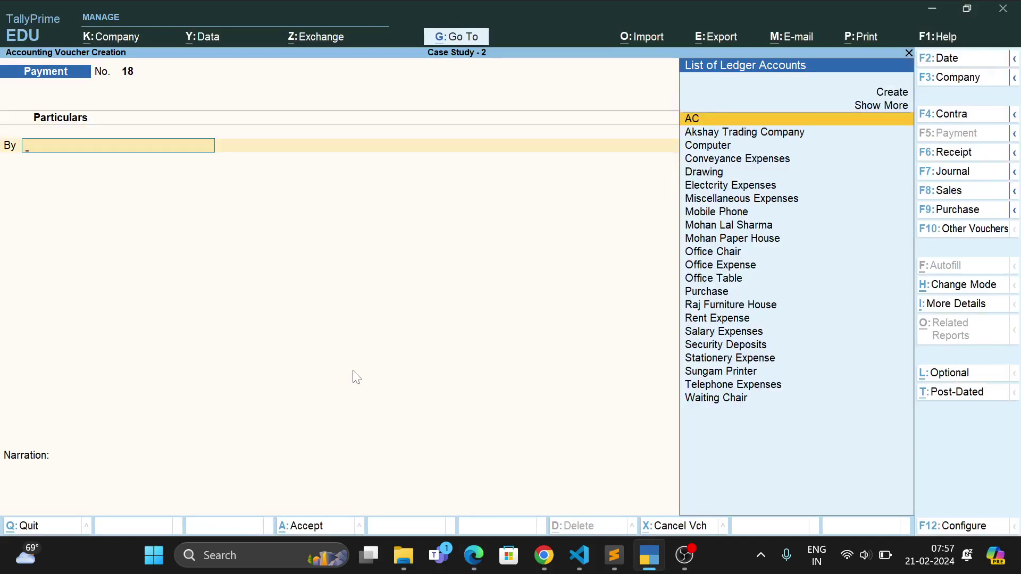
Record transaction 26 from the PDF as a payment voucher debiting Electcrity Expenses 1500 and crediting Cash, and save it.
key("alt+Tab")
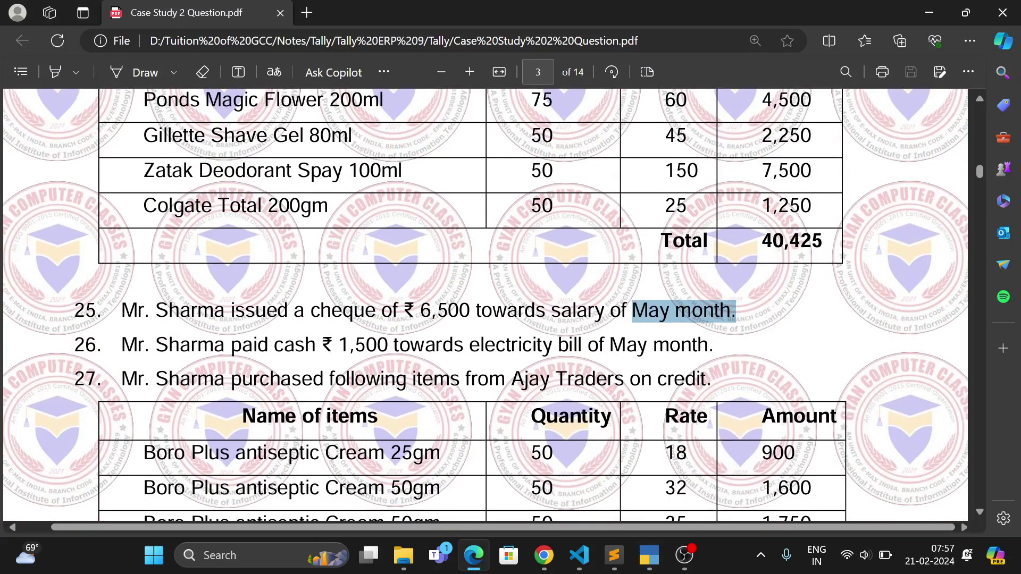
key("alt+Tab")
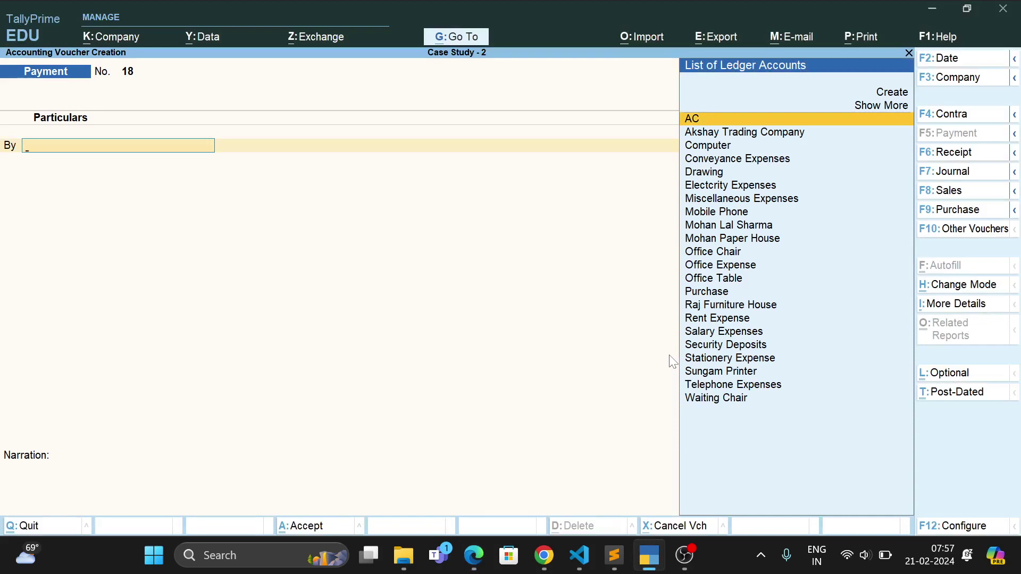
type("Ele")
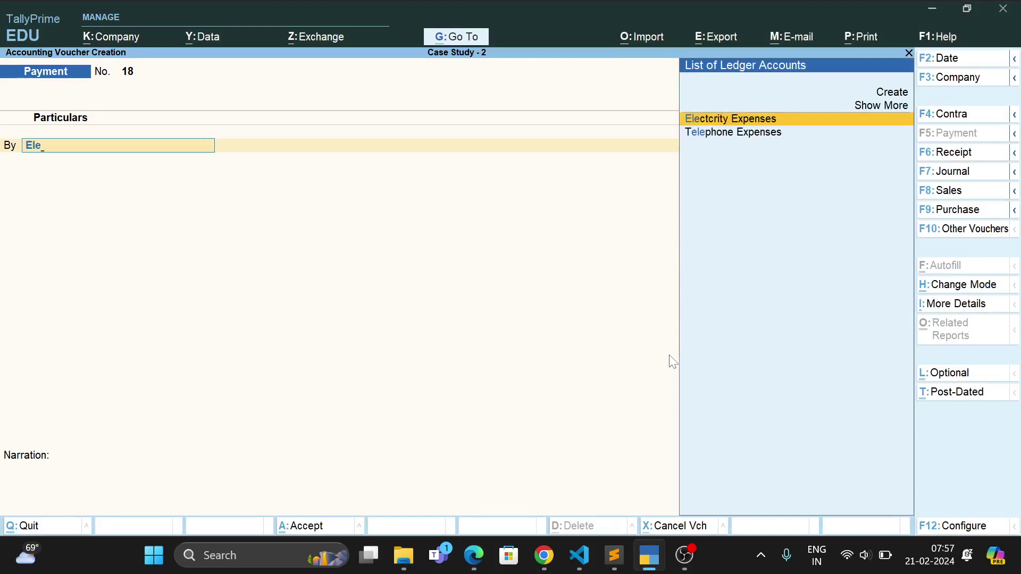
key("Return")
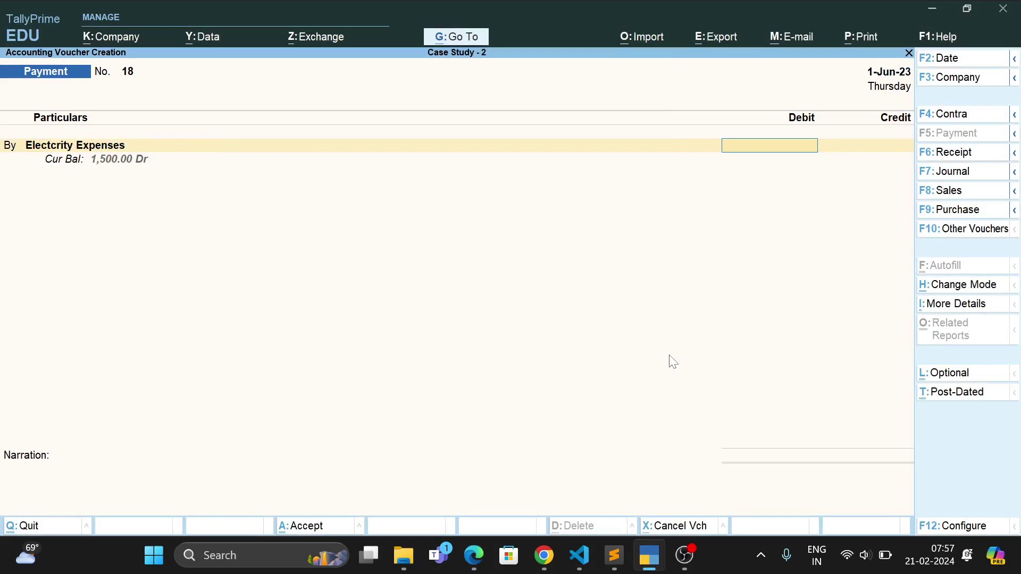
key("alt+Tab")
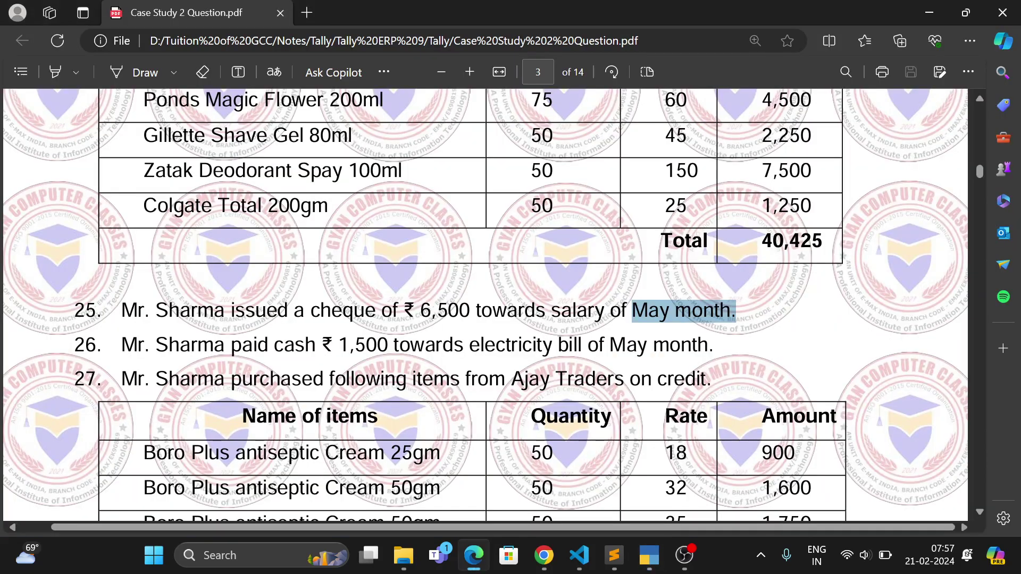
key("alt+Tab")
type("1500")
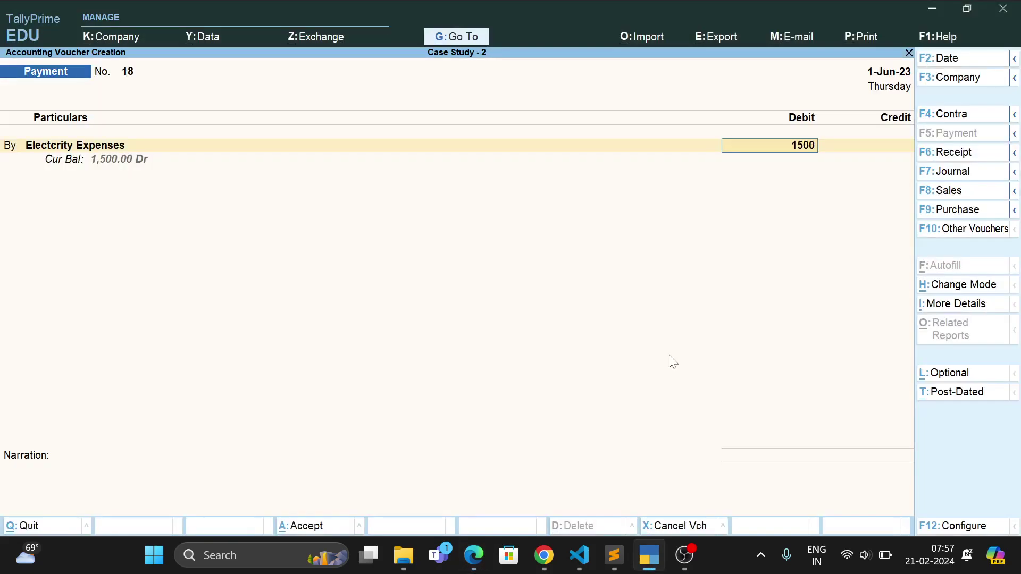
key("Return")
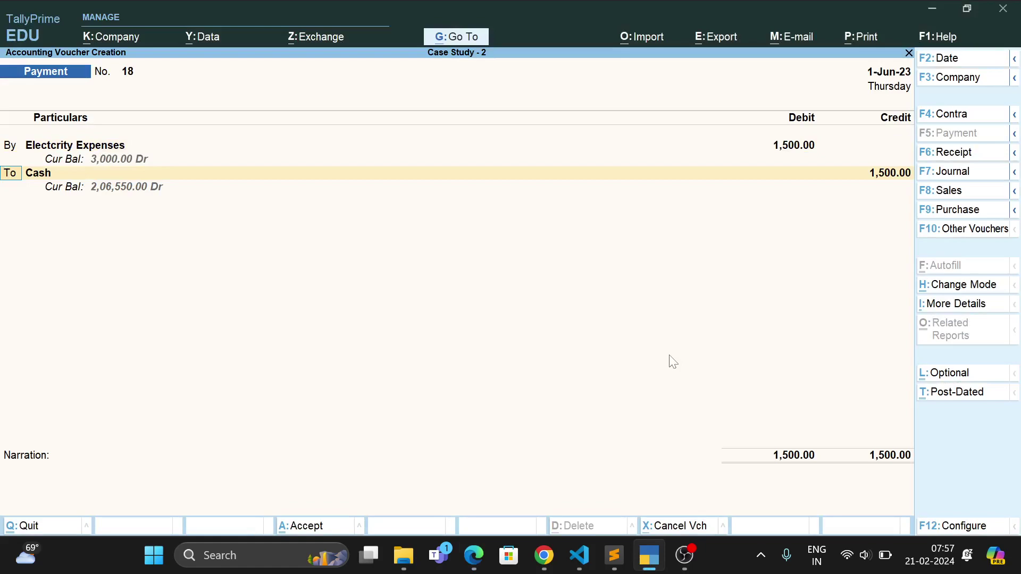
key("ctrl")
key("ctrl+a")
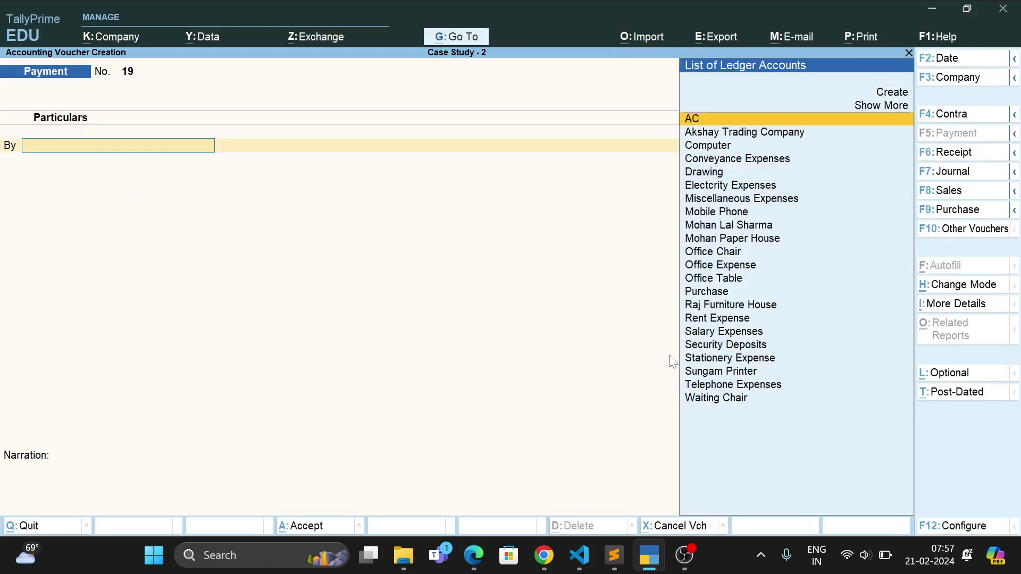
Switch to the Question PDF and examine transaction 27's item table and its credit terms with Ajay Traders.
key("alt+Tab")
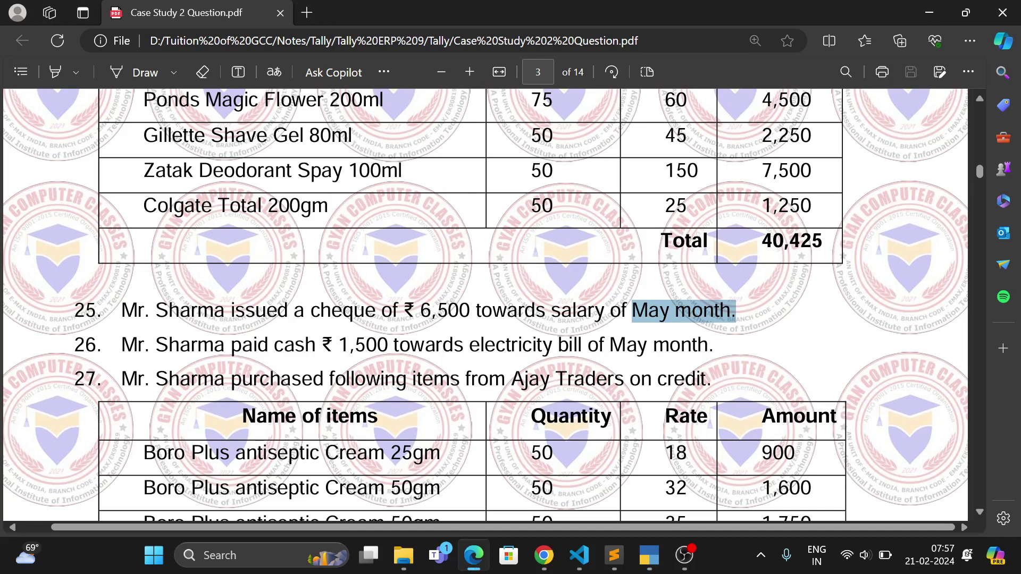
scroll(485, 305, "down", 2)
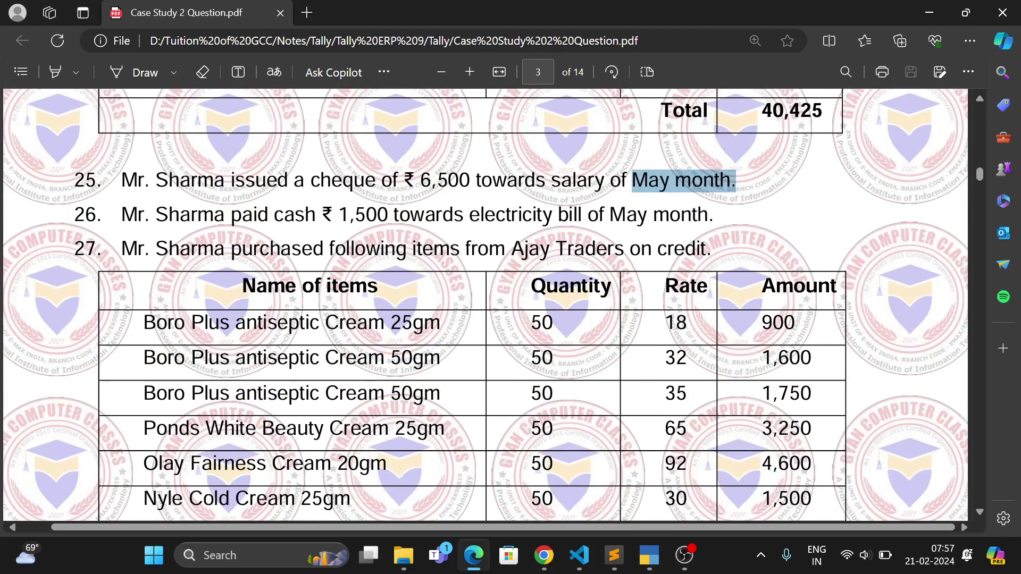
scroll(486, 304, "down", 2)
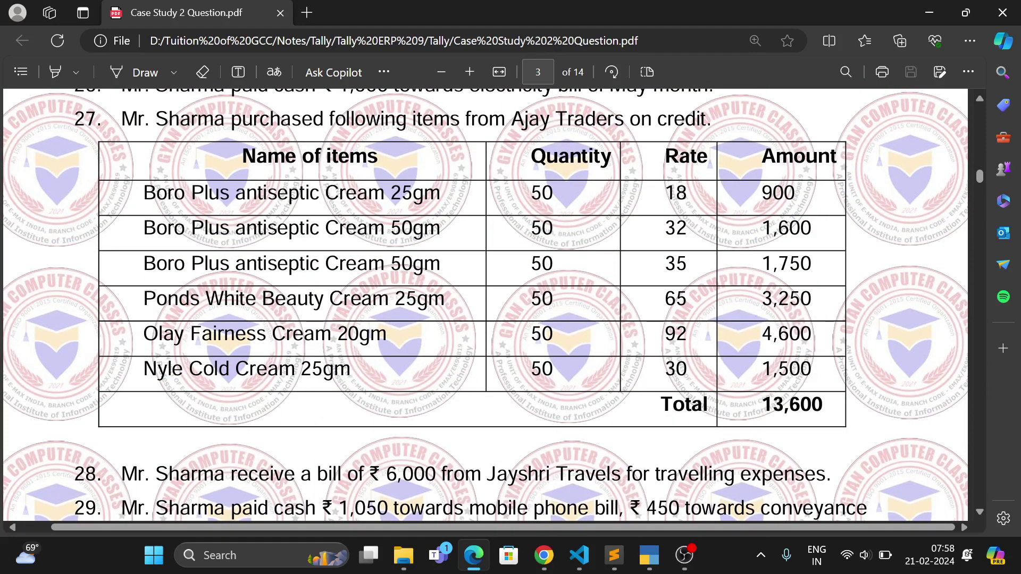
scroll(486, 305, "up", 2)
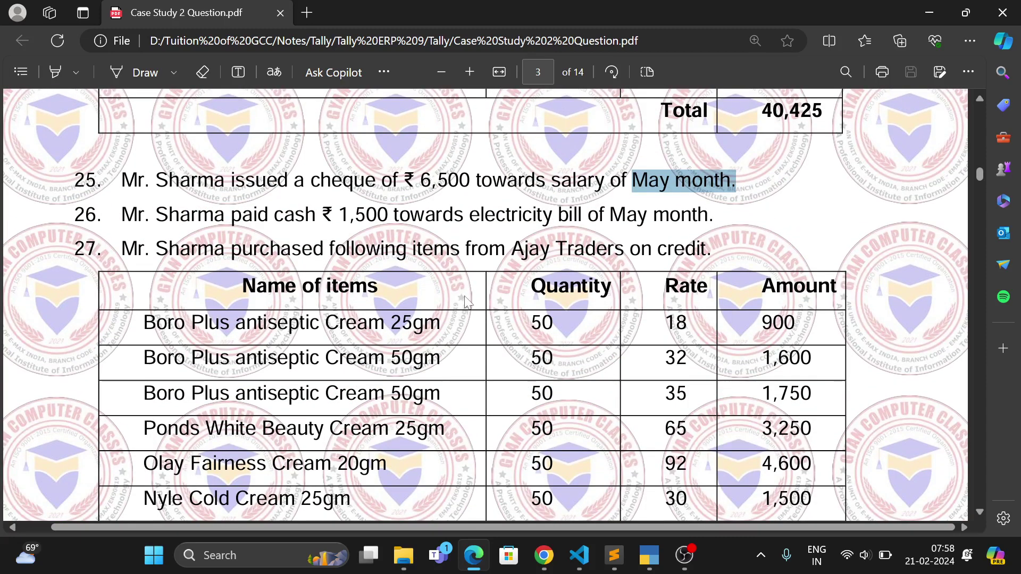
double_click(686, 250)
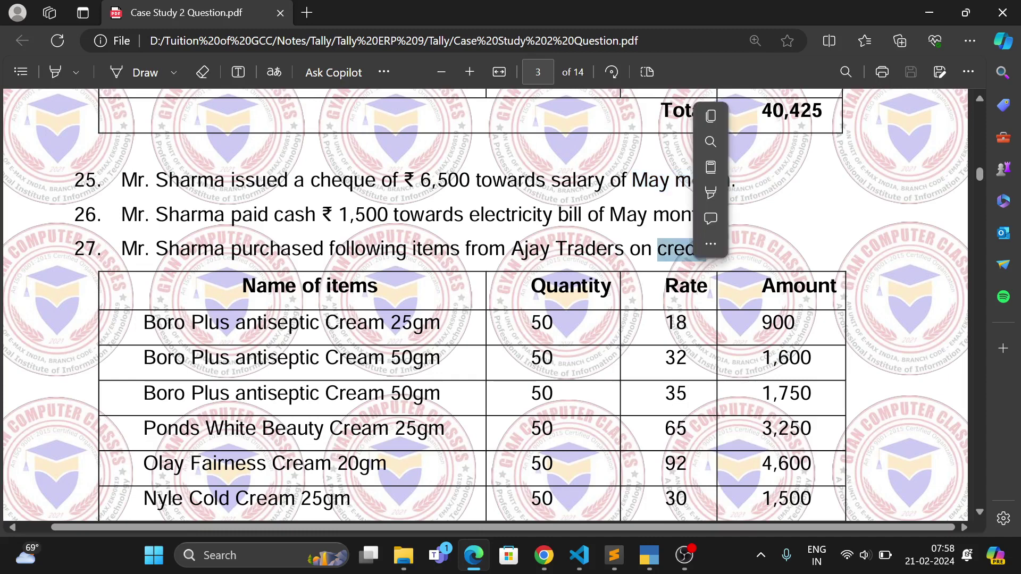
Return to TallyPrime, leave the blank payment voucher unsaved and open the Balance Sheet.
key("alt+Tab")
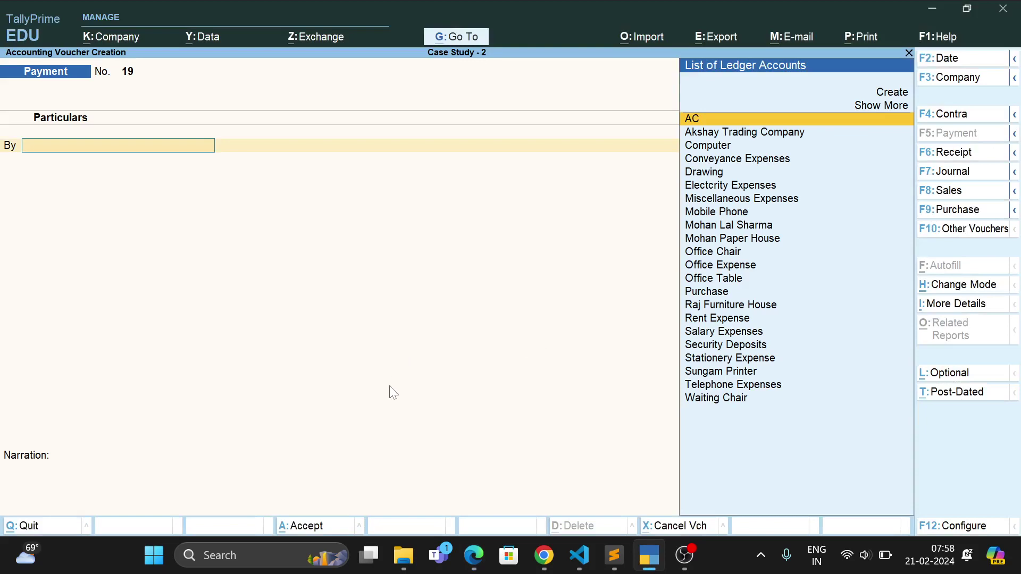
key("Escape")
key("Return")
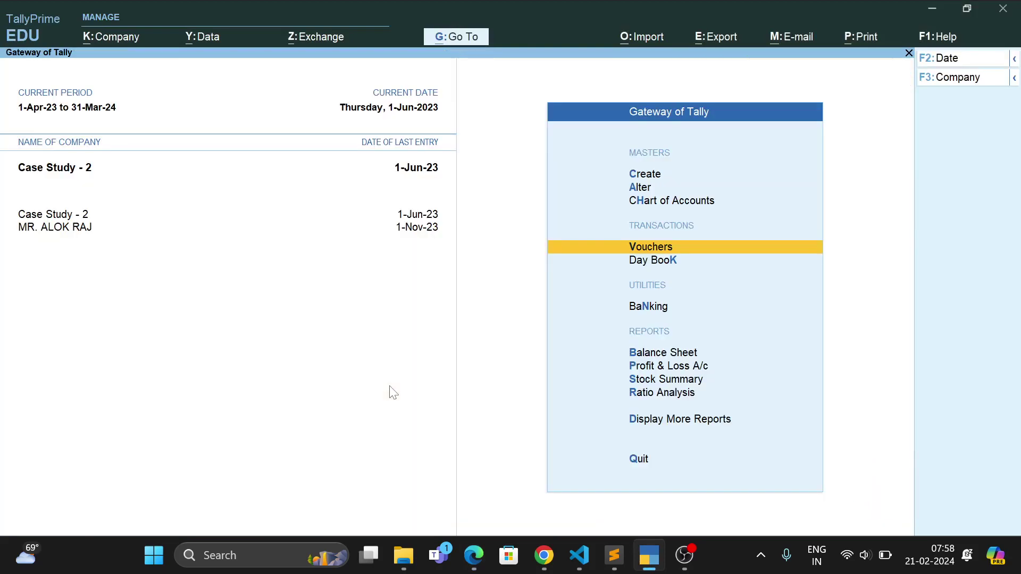
key("Down")
key("Down")
key("Down")
key("Down")
key("Up")
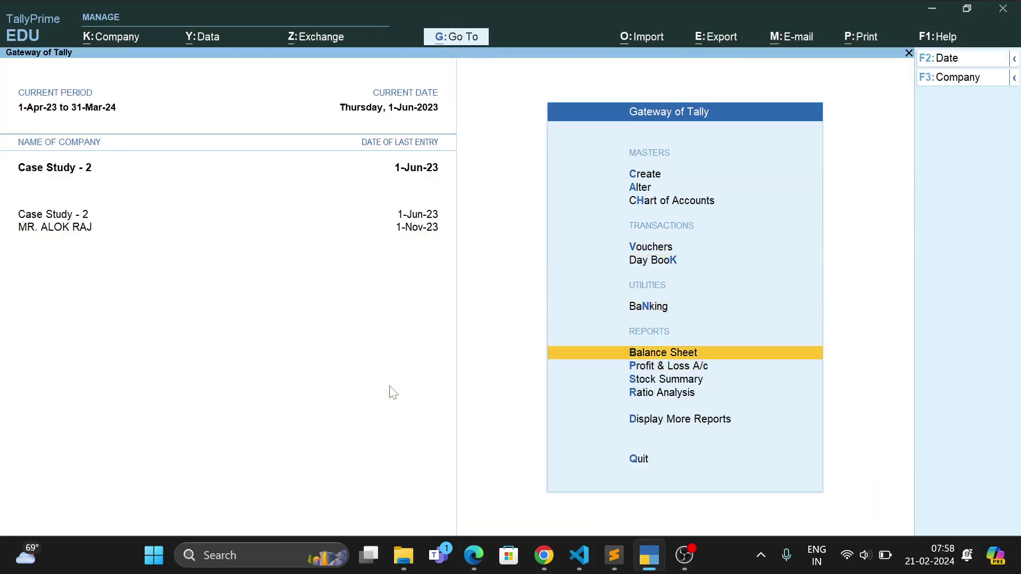
key("Return")
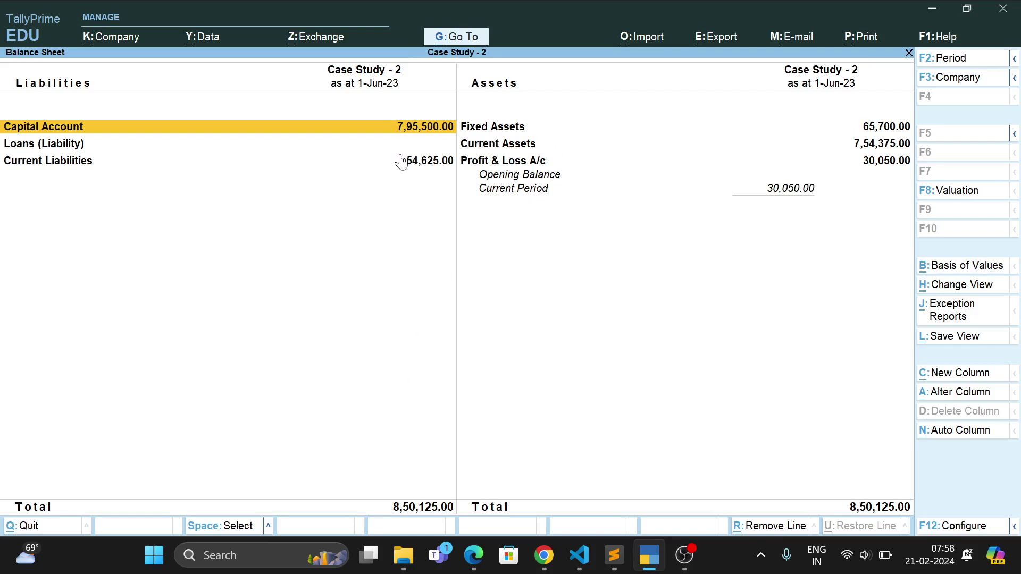
Drill down through Current Liabilities to Sundry Creditors and examine the Raj Furniture House and Akshay Trading Company balances.
left_click(434, 161)
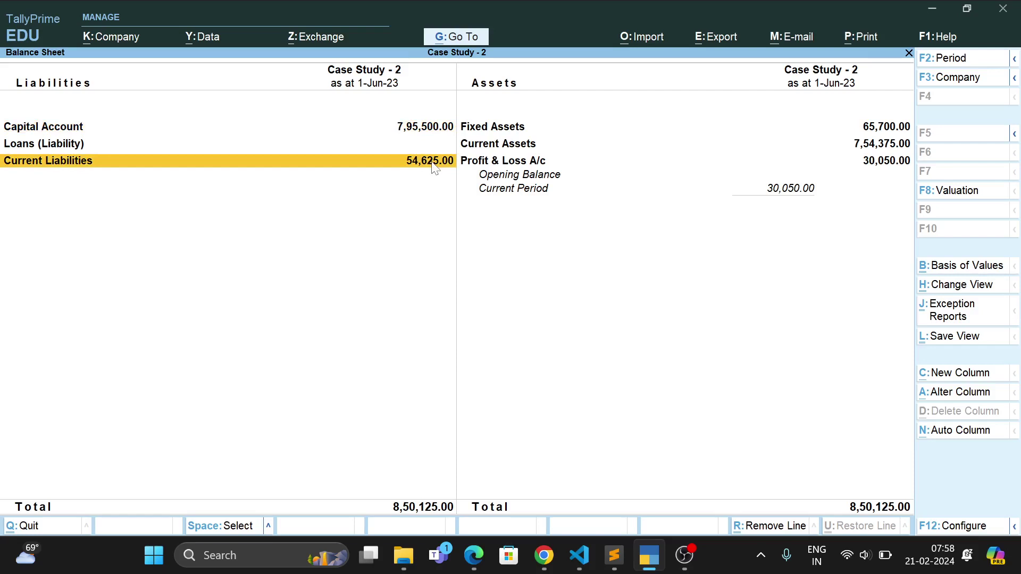
left_click(433, 163)
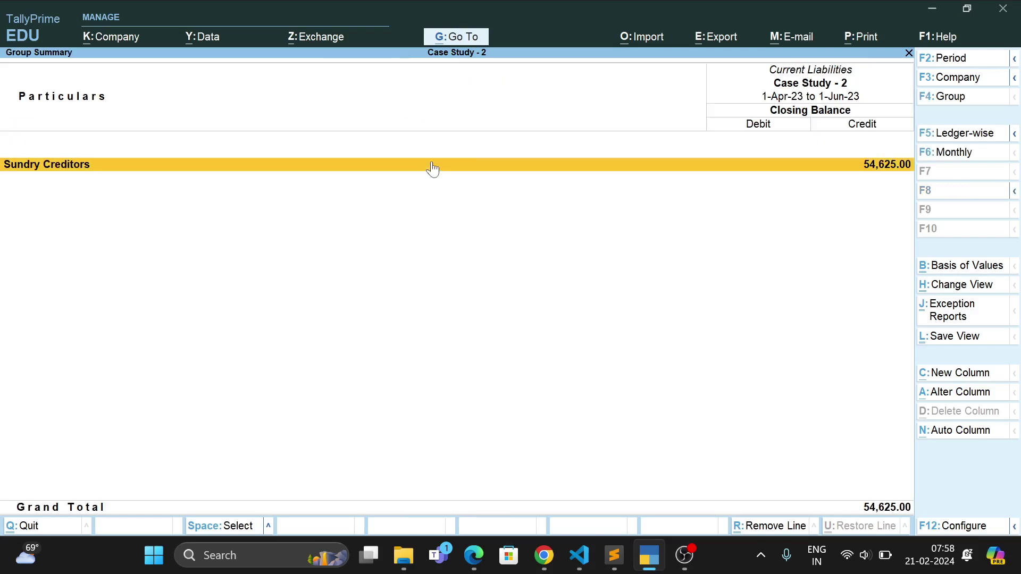
left_click(433, 166)
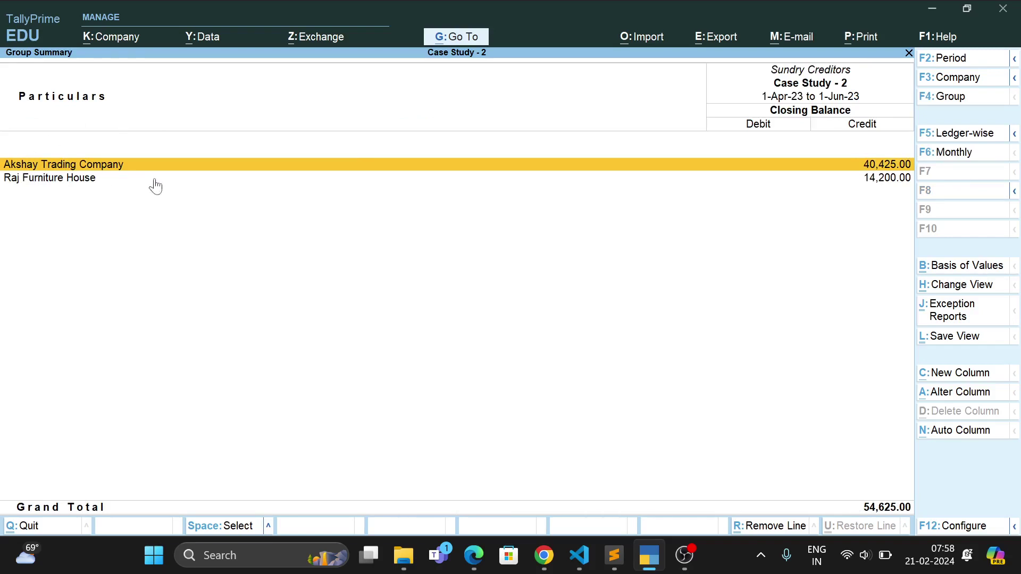
left_click(97, 181)
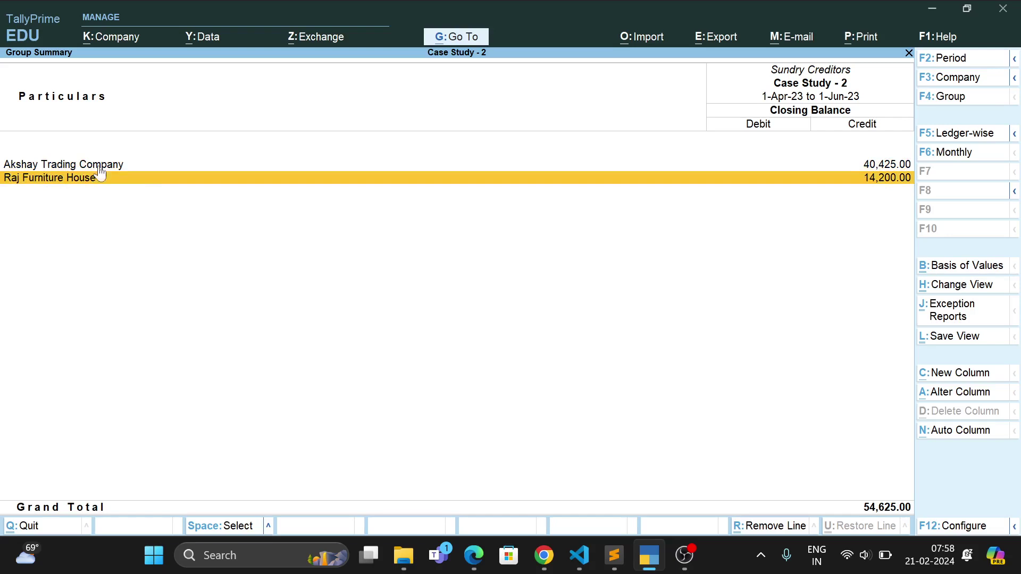
left_click(99, 169)
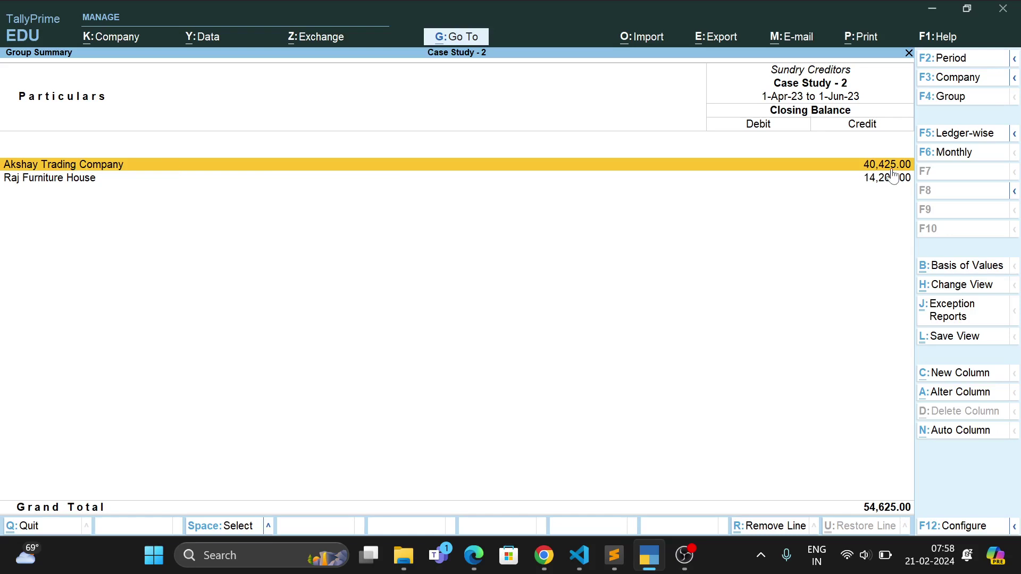
Go back to the Balance Sheet and open the Fixed Assets group summary.
key("Escape")
key("Escape")
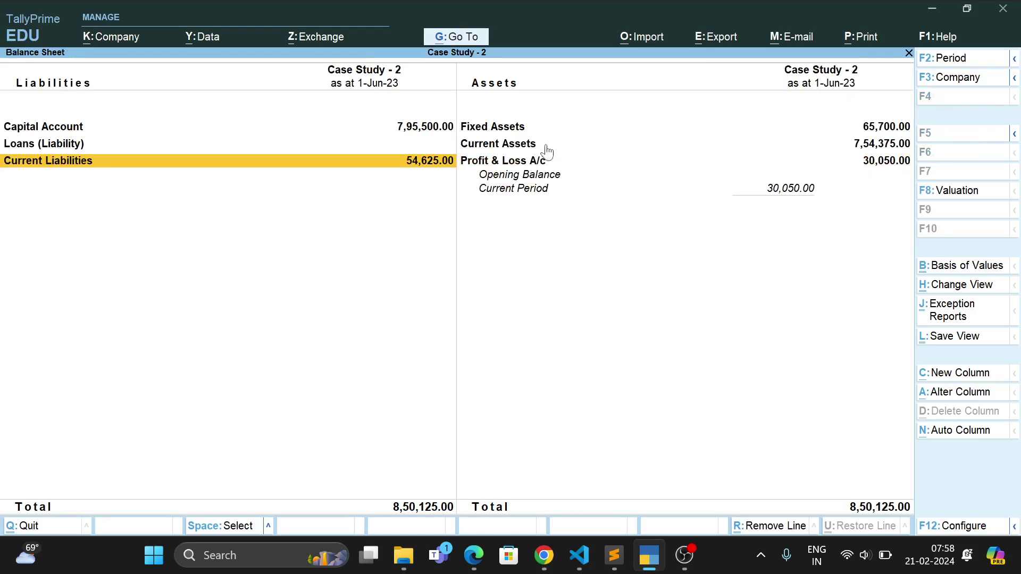
left_click(841, 127)
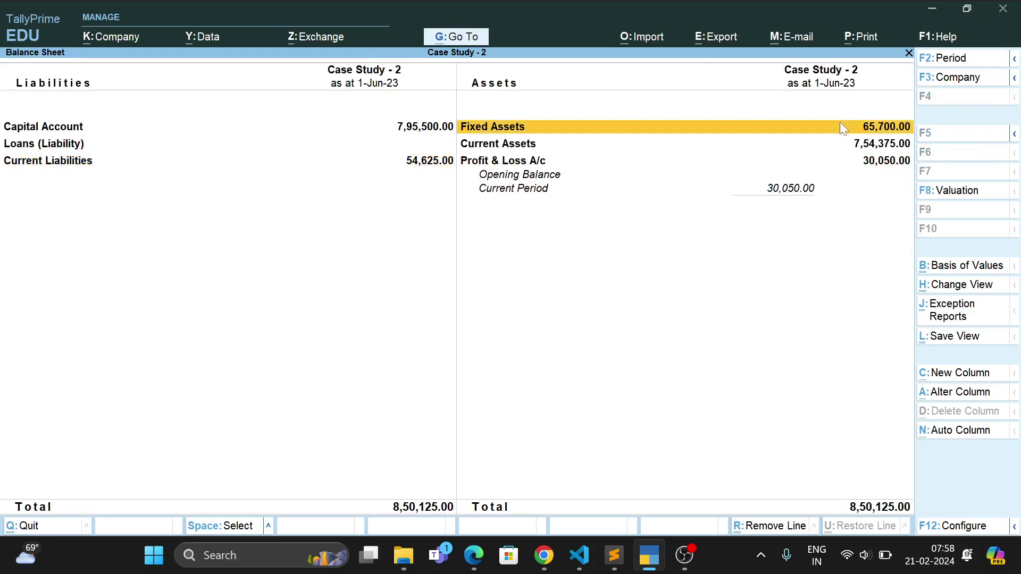
left_click(841, 127)
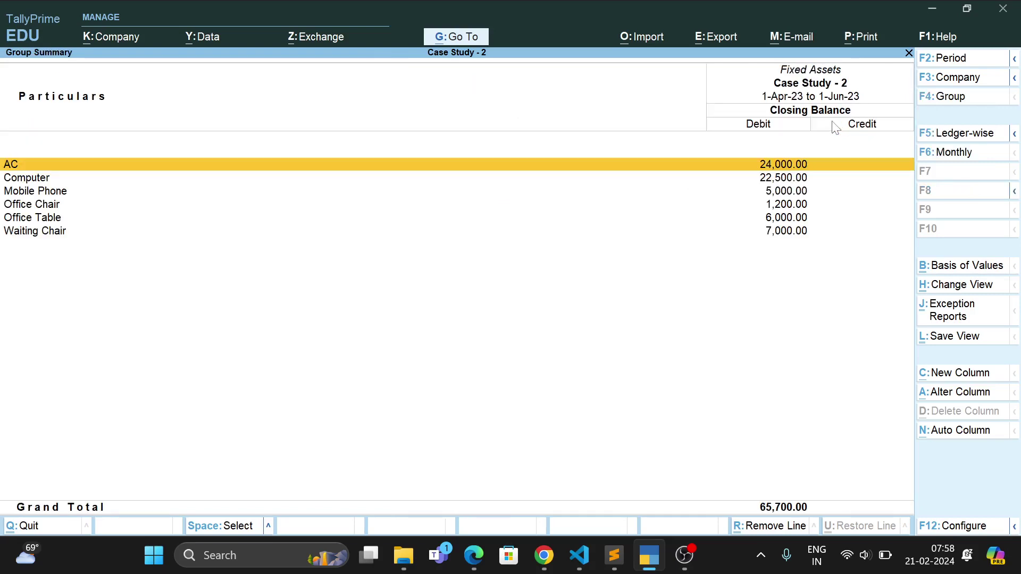
Return to the Balance Sheet, open the Current Assets group summary and examine its stock, deposits, cash and bank balances.
key("Escape")
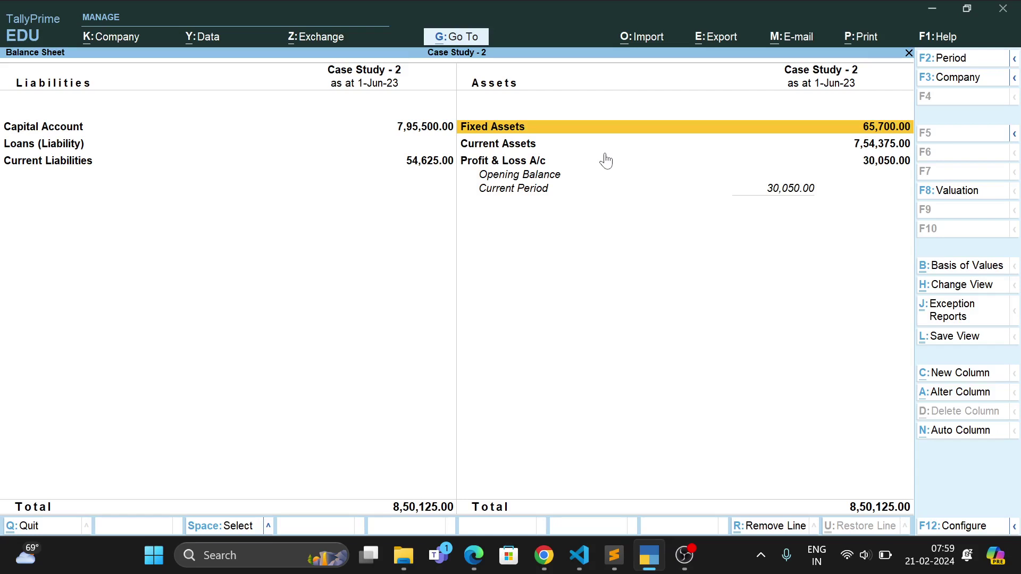
key("Down")
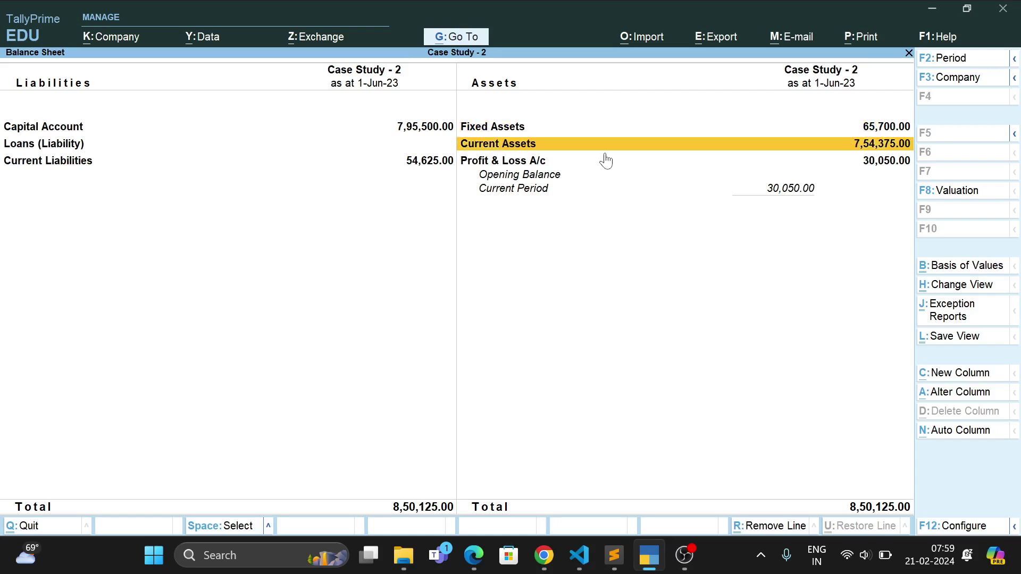
key("Return")
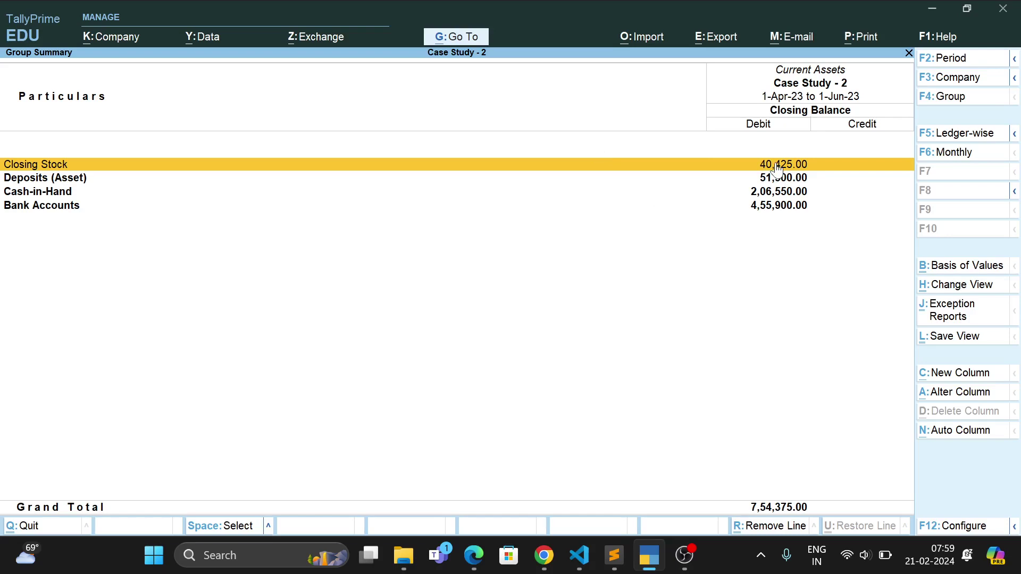
key("Down")
key("Up")
left_click(776, 182)
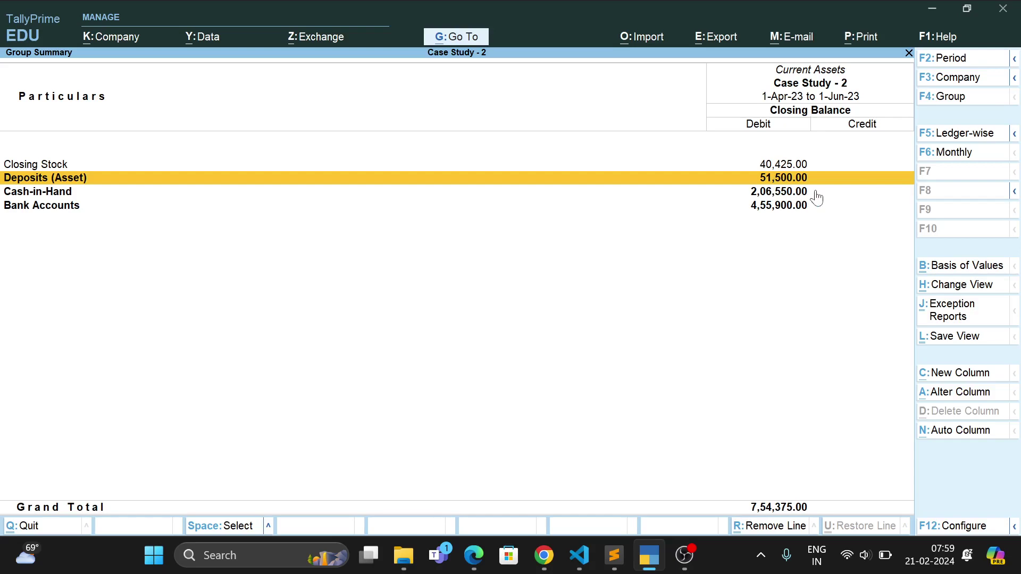
left_click(793, 198)
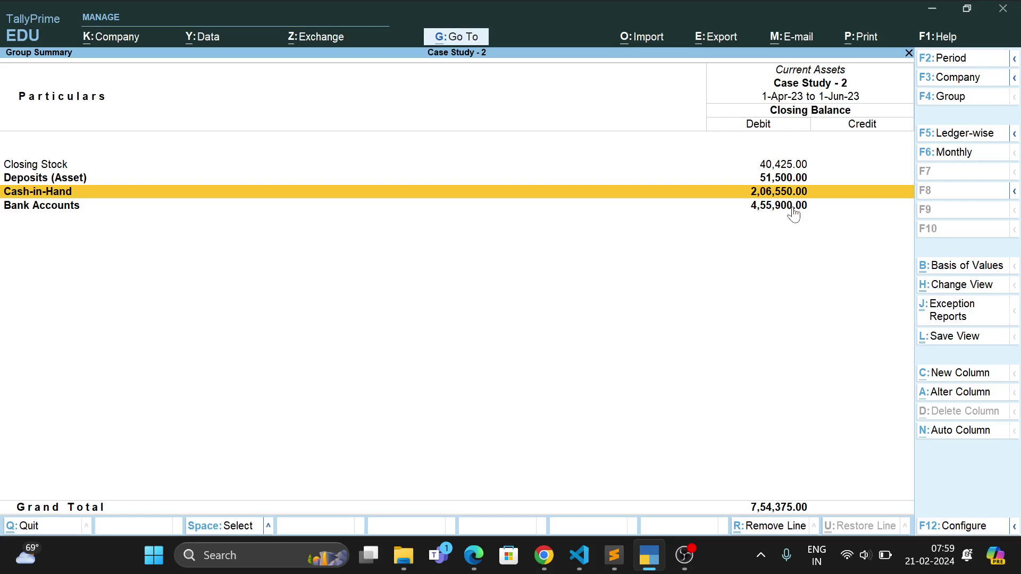
left_click(794, 213)
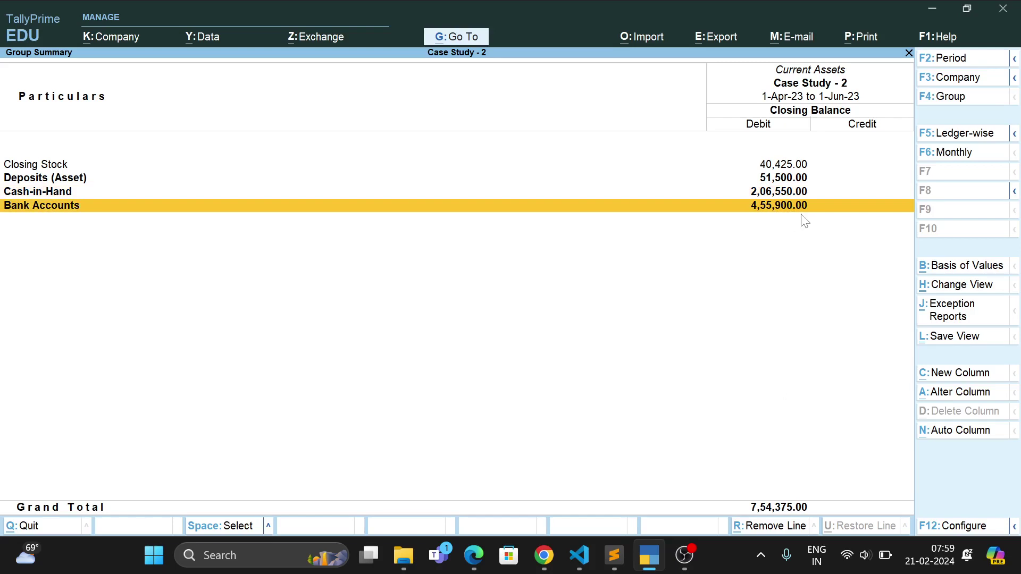
key("Escape")
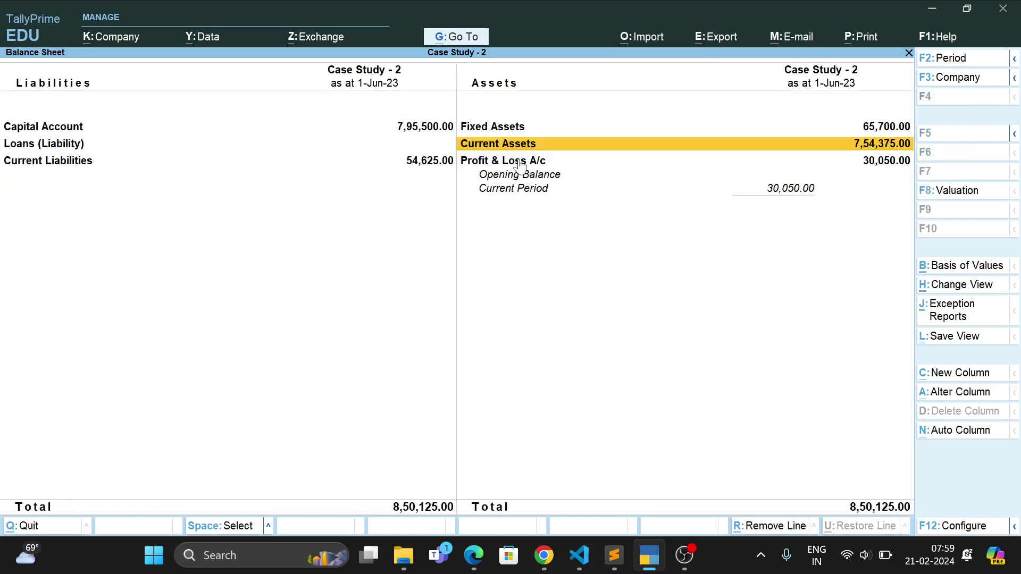
Open the Profit & Loss A/c from the Balance Sheet and examine Purchase Accounts and the ledgers under Direct Expenses.
left_click(874, 169)
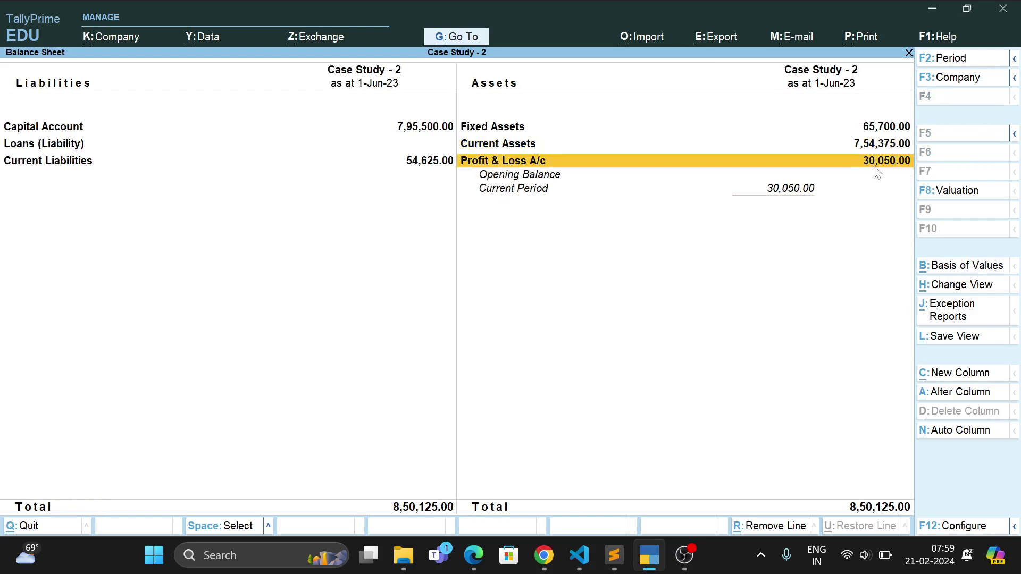
left_click(875, 173)
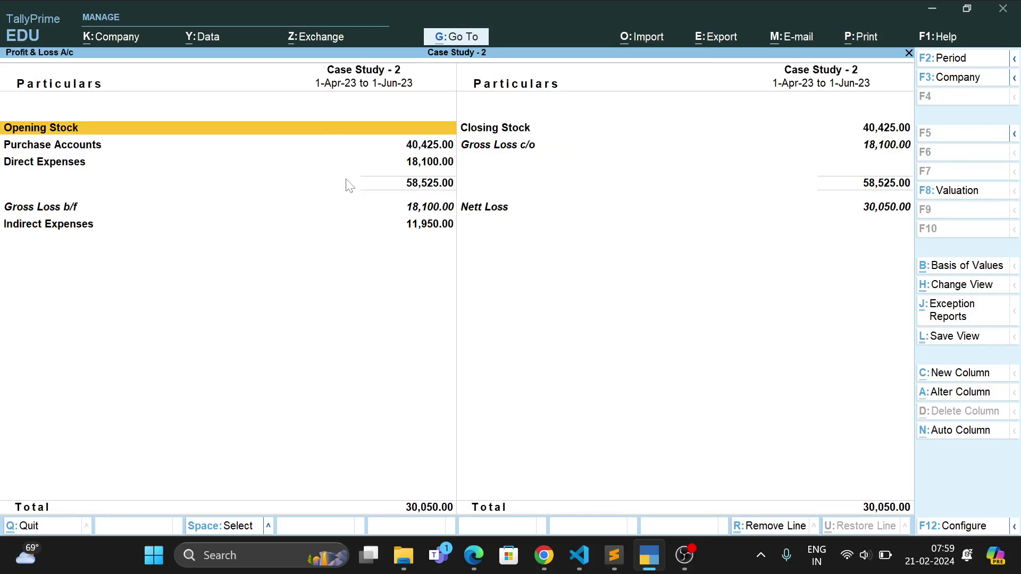
left_click(433, 151)
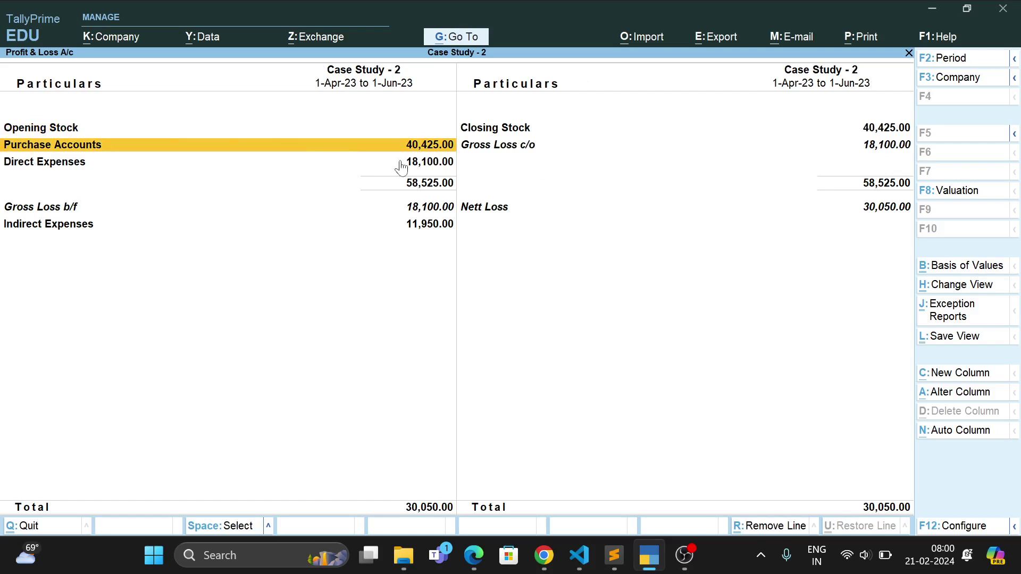
left_click(426, 166)
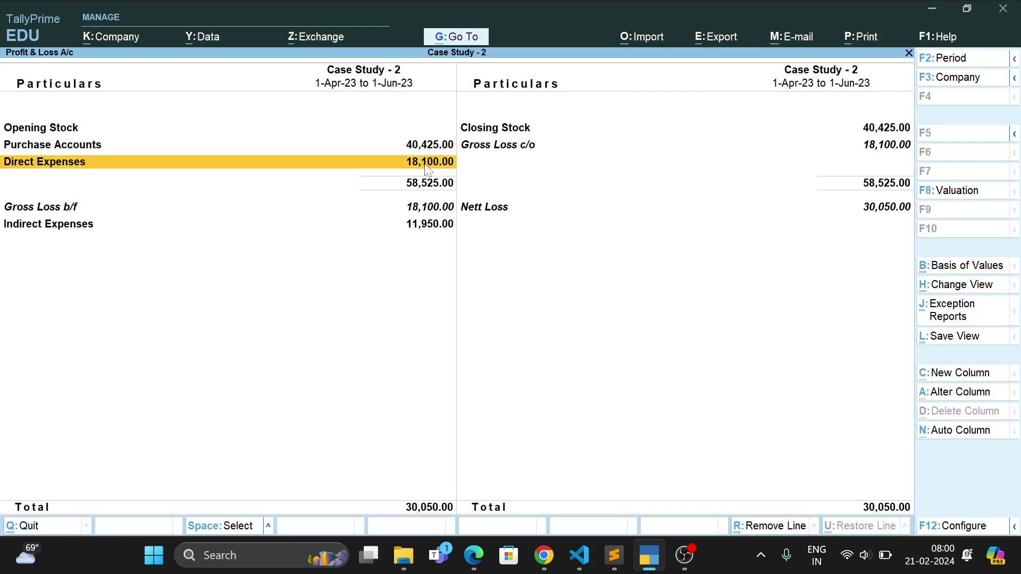
left_click(425, 168)
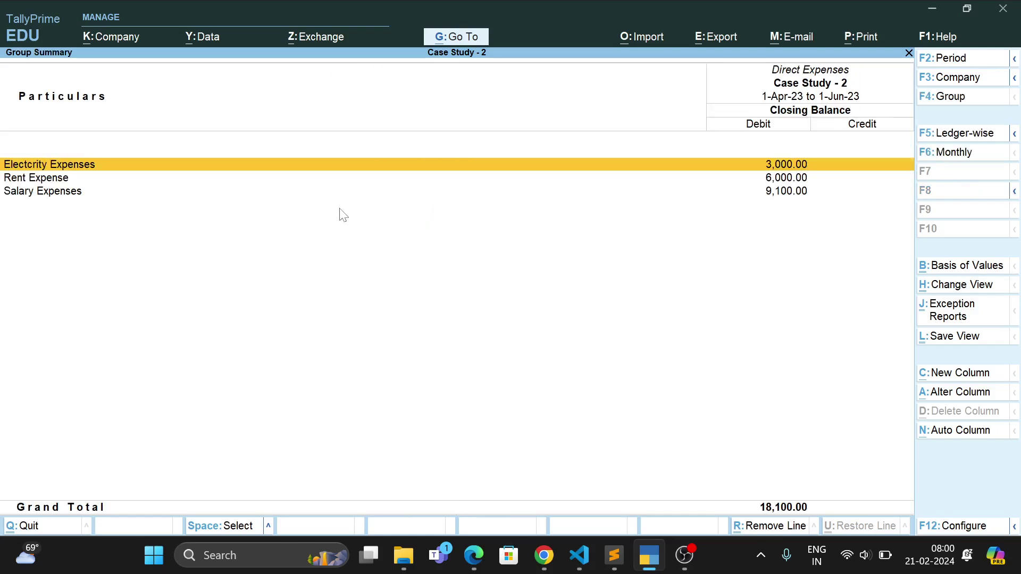
key("Escape")
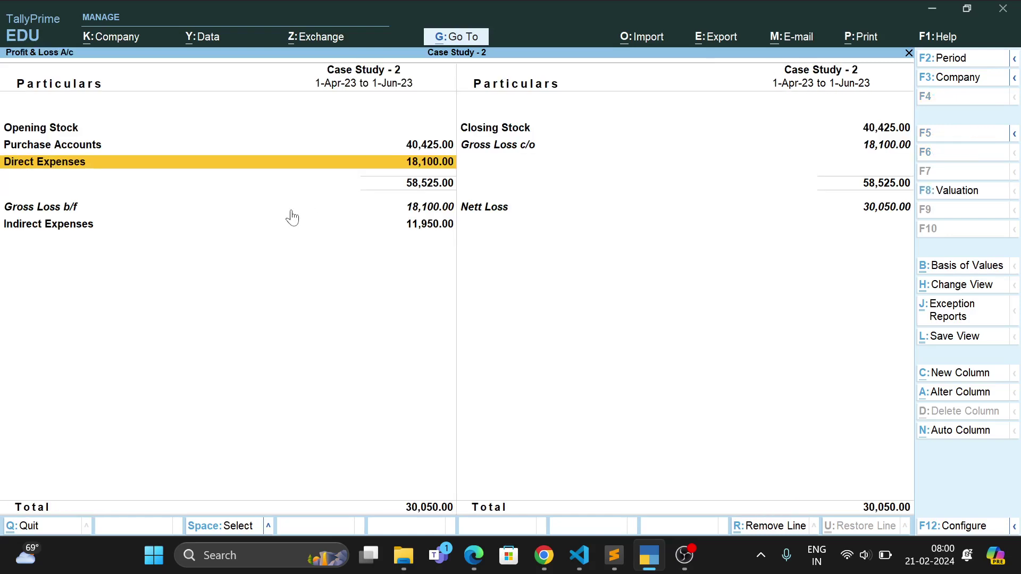
Examine the gross loss, Indirect Expenses, Closing Stock and Nett Loss lines, and go back to the Balance Sheet.
left_click(427, 211)
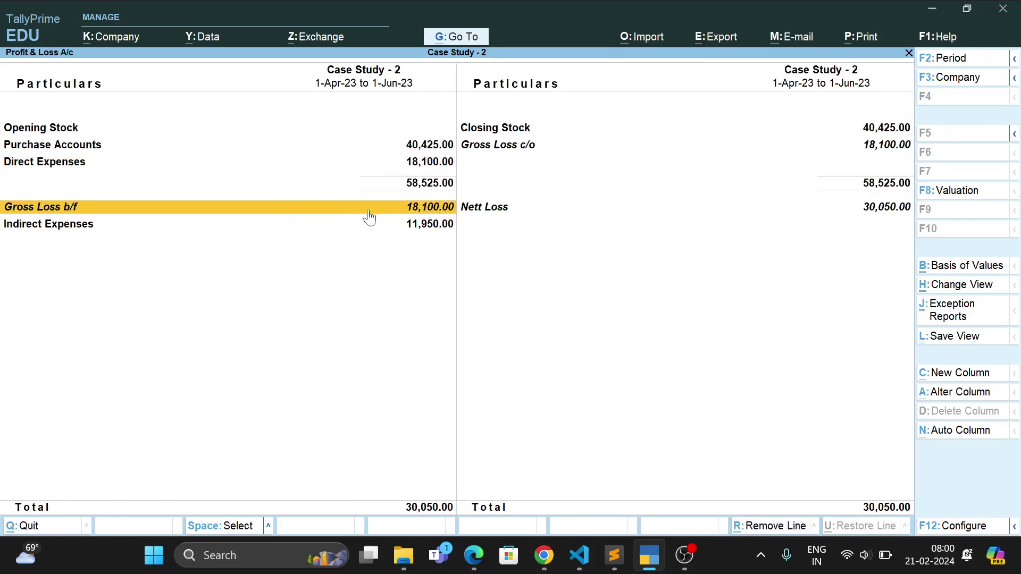
left_click(420, 233)
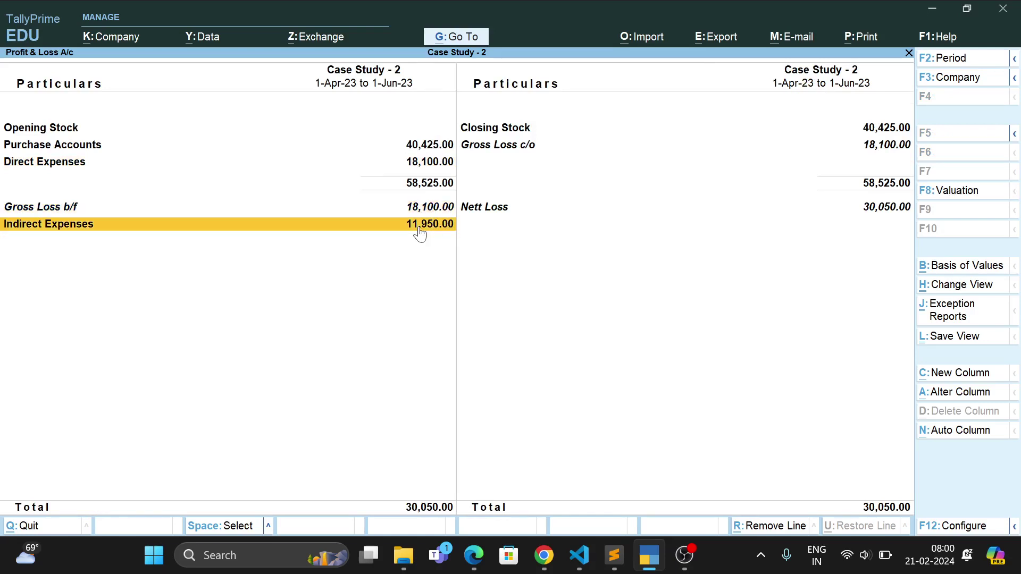
left_click(532, 131)
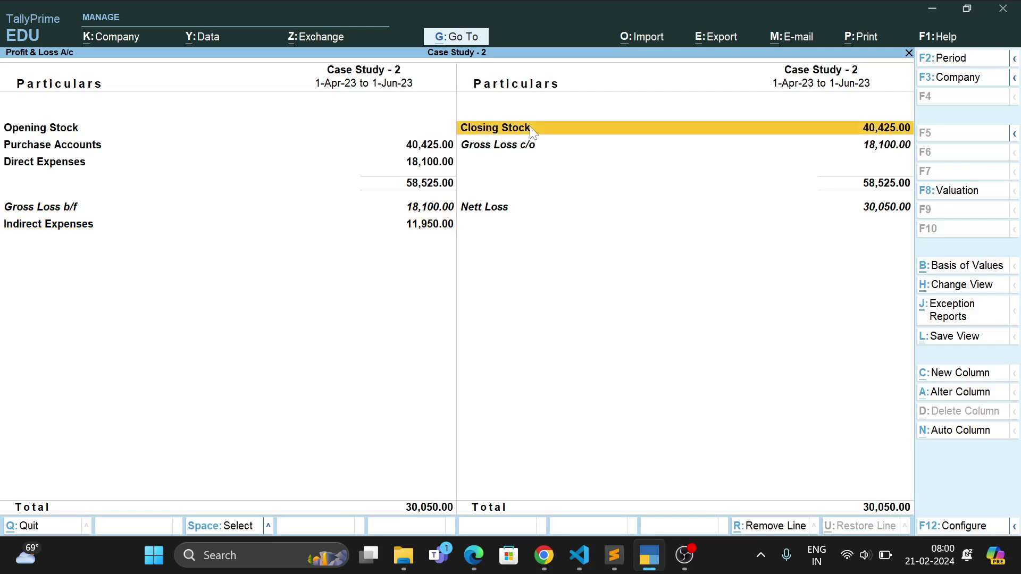
left_click(895, 152)
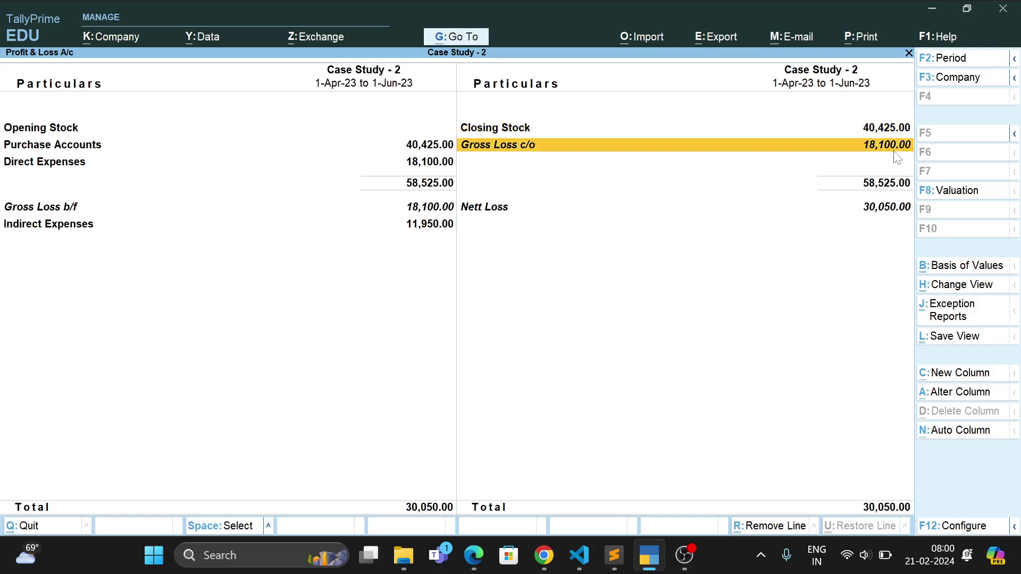
left_click(850, 213)
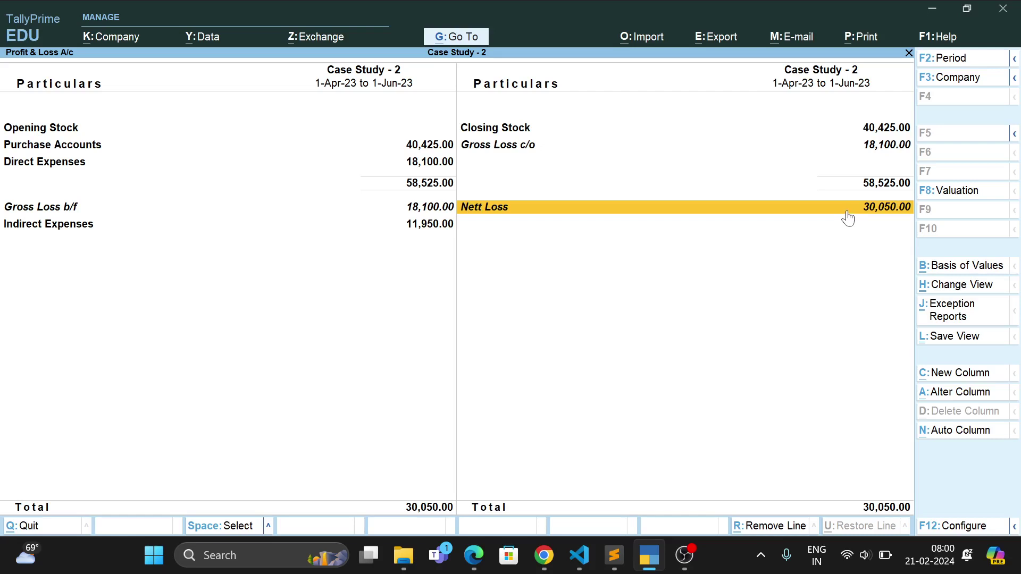
key("Escape")
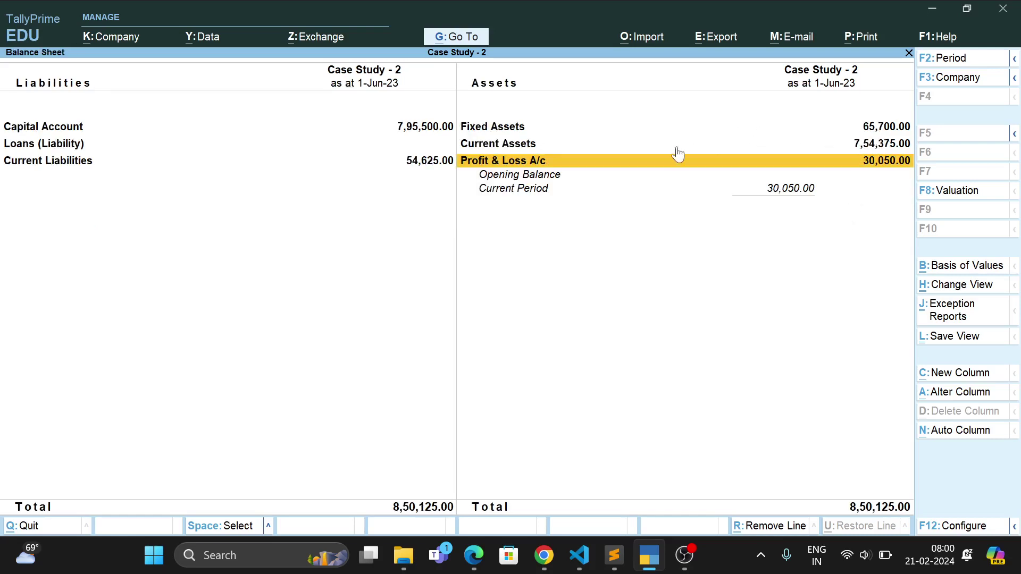
Reopen the Current Assets group summary to review its balances once more, and return to the Balance Sheet.
left_click(546, 147)
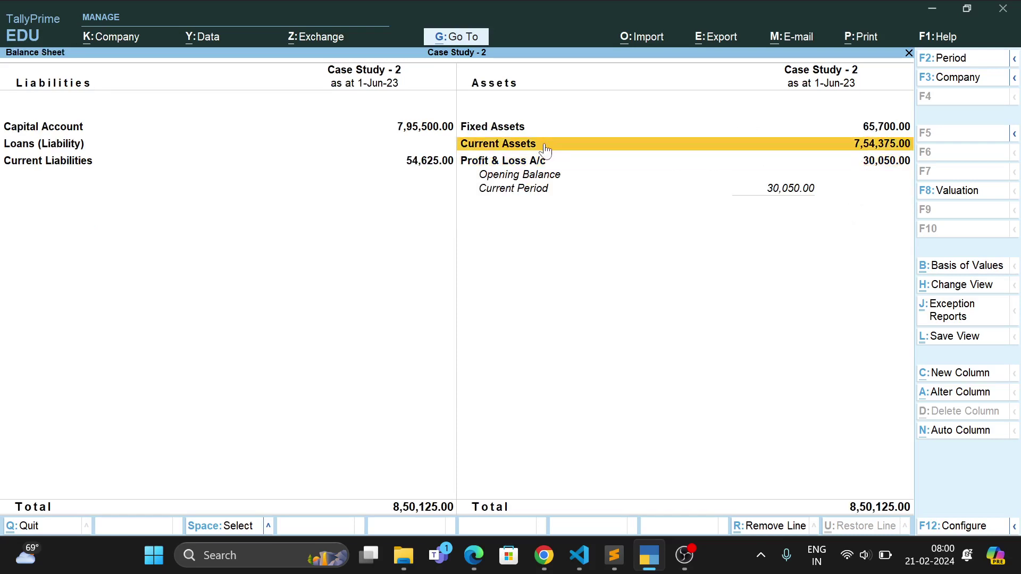
left_click(545, 147)
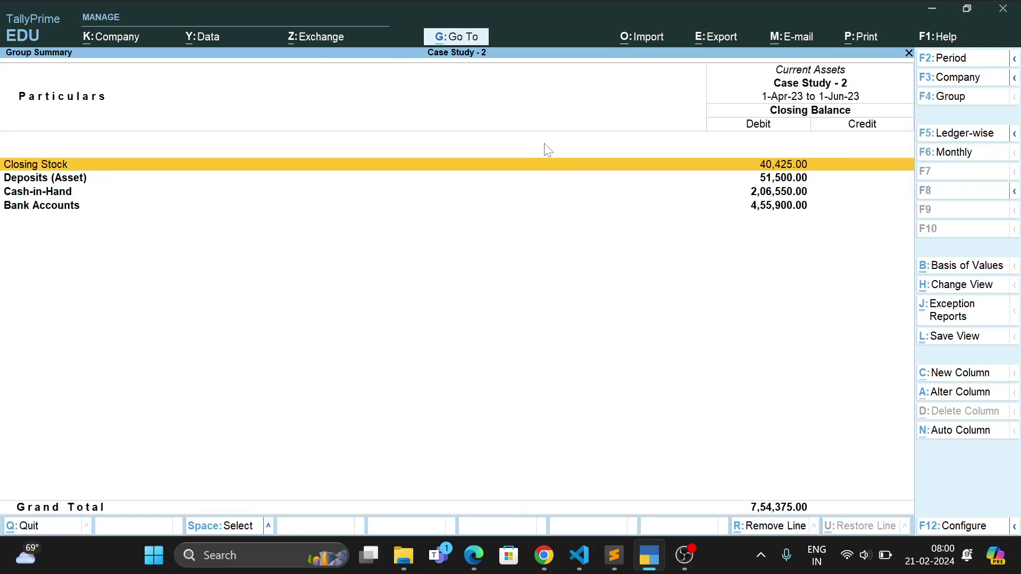
key("Escape")
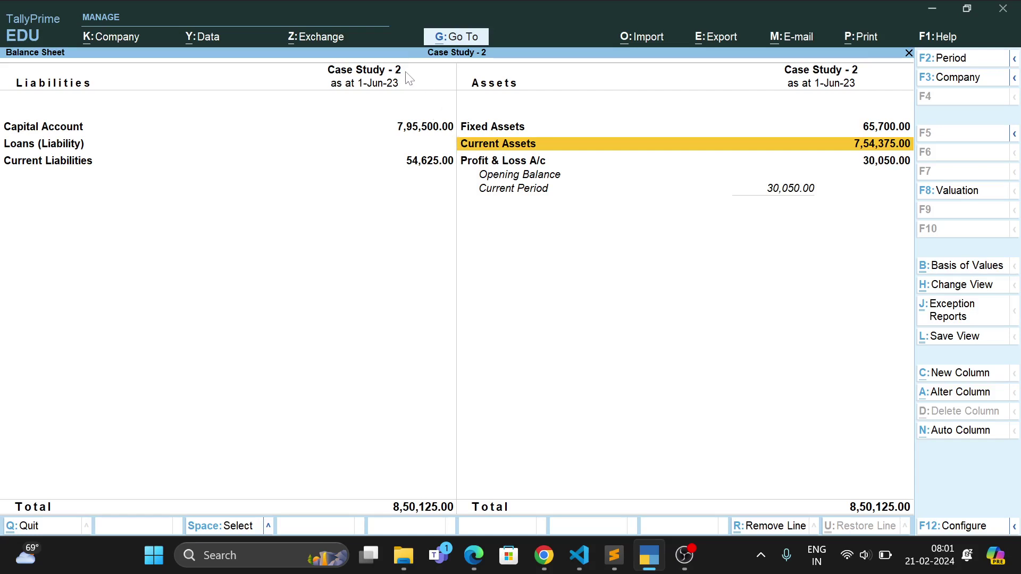
Leave the Balance Sheet and start a purchase voucher with supplier invoice number 2514 dated 1-Jun-23.
key("Escape")
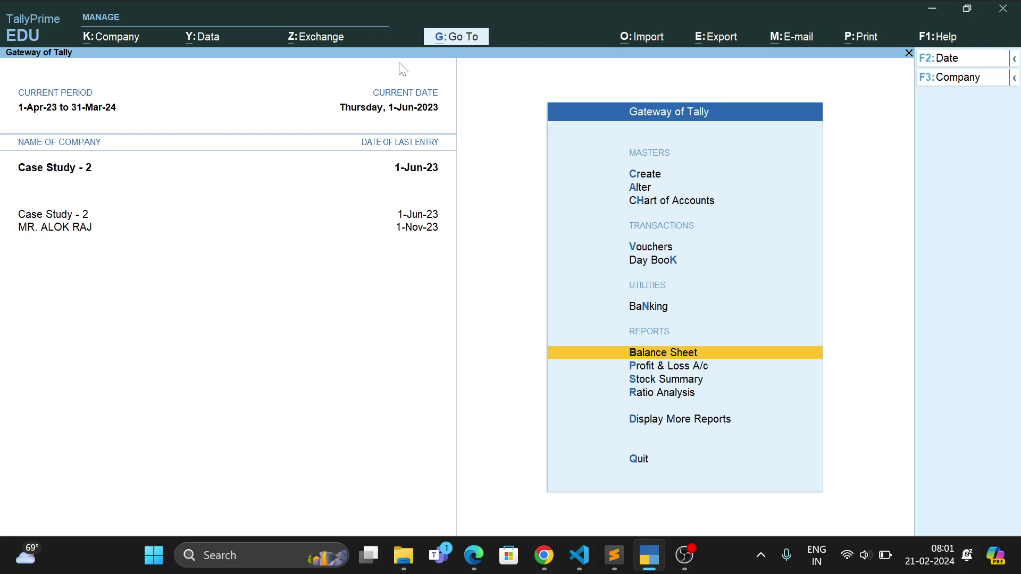
key("Up")
key("Up")
key("Up")
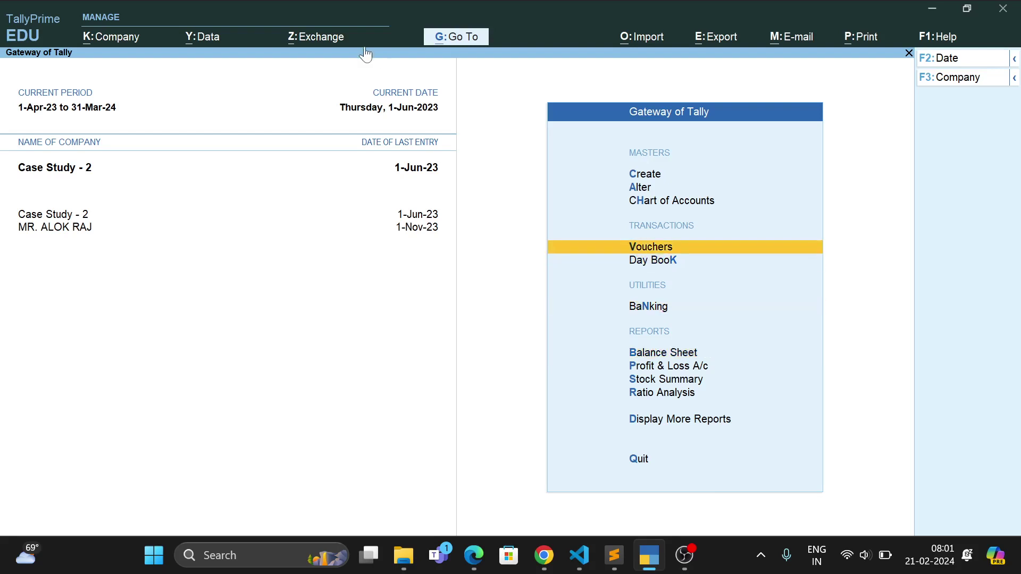
key("Return")
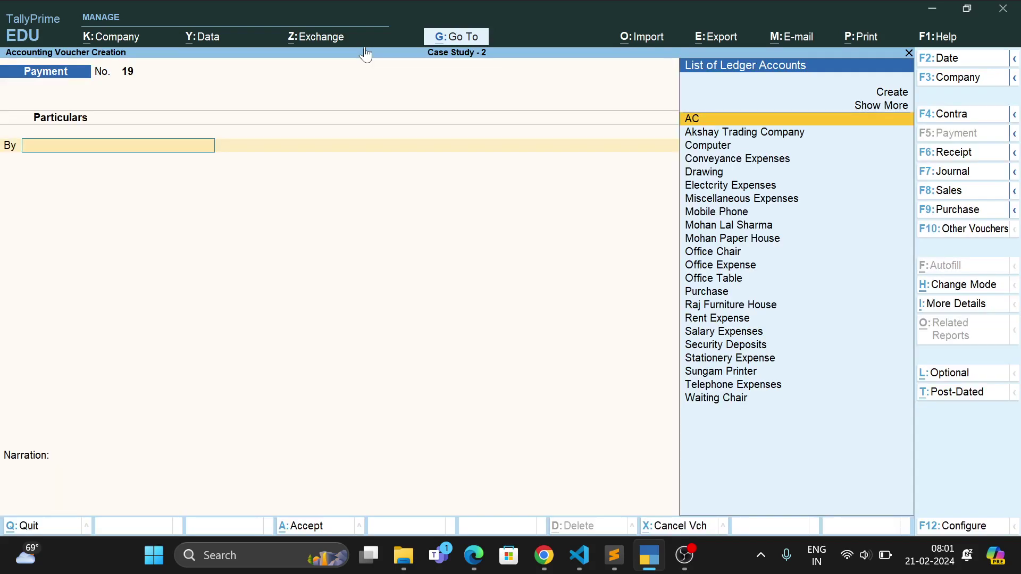
key("F9")
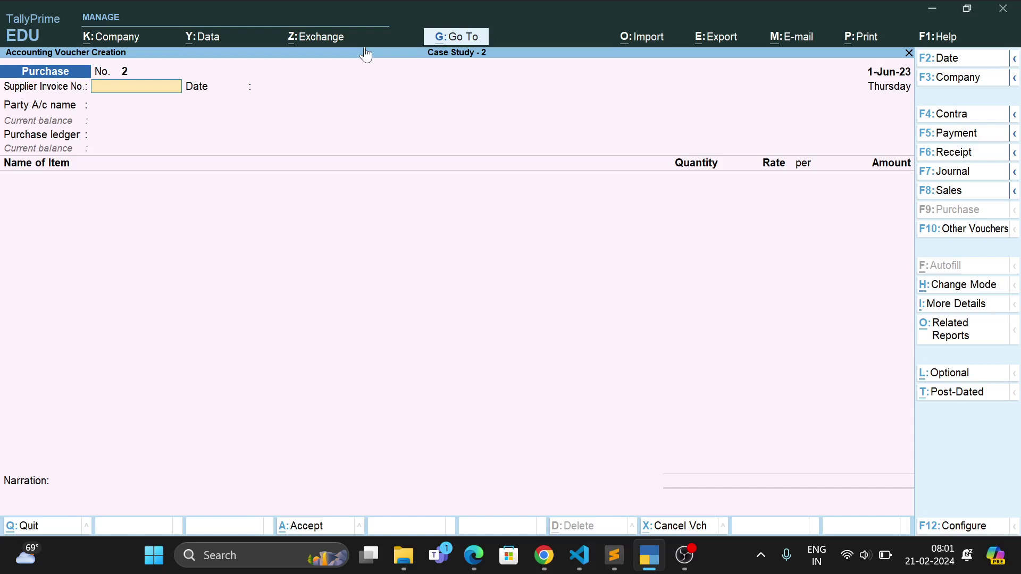
type("2514")
key("Return")
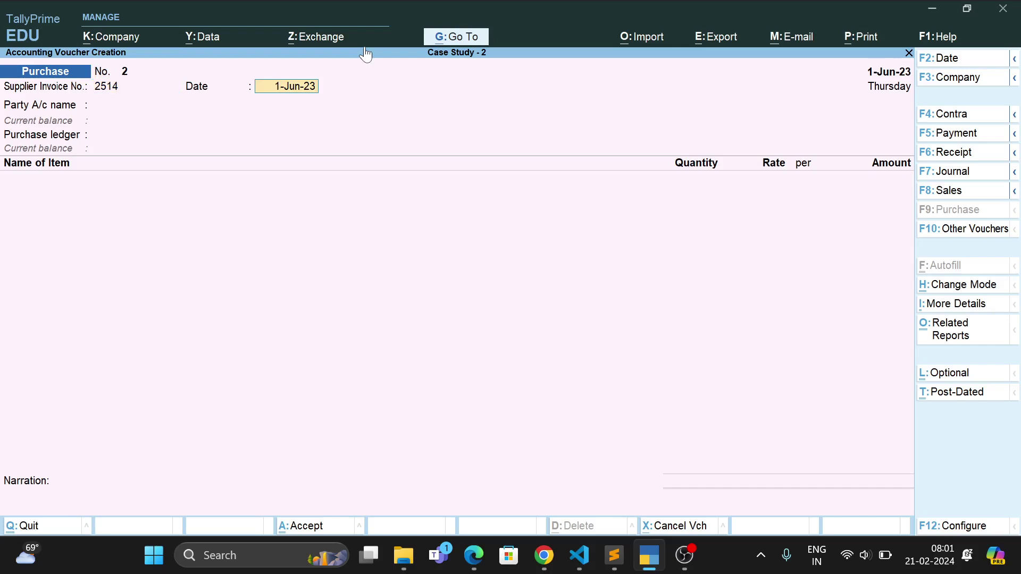
key("Return")
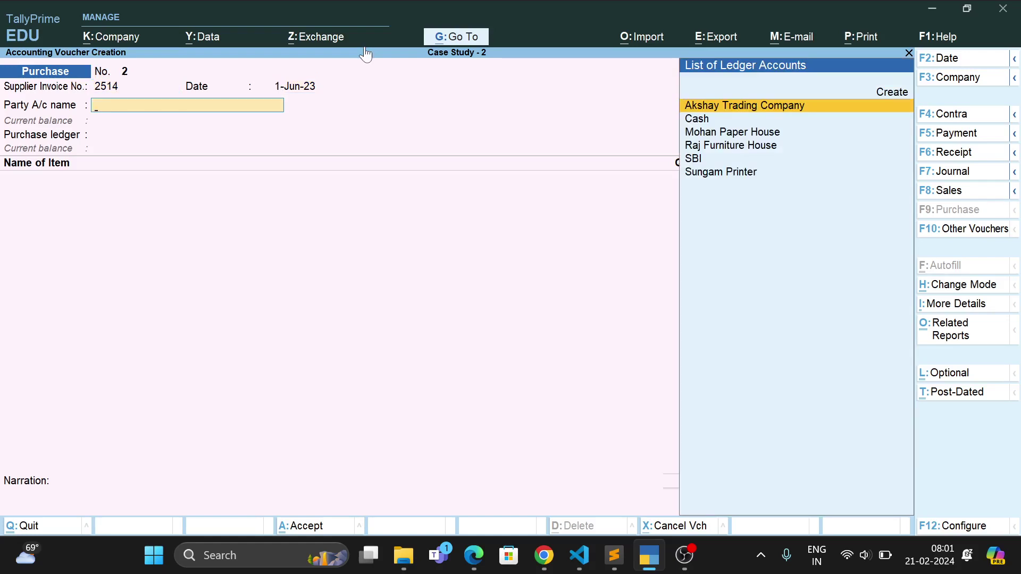
Create the party ledger Ajay Traders under Sundry Creditors from within the purchase voucher, keeping bill-by-bill balances enabled.
key("alt+c")
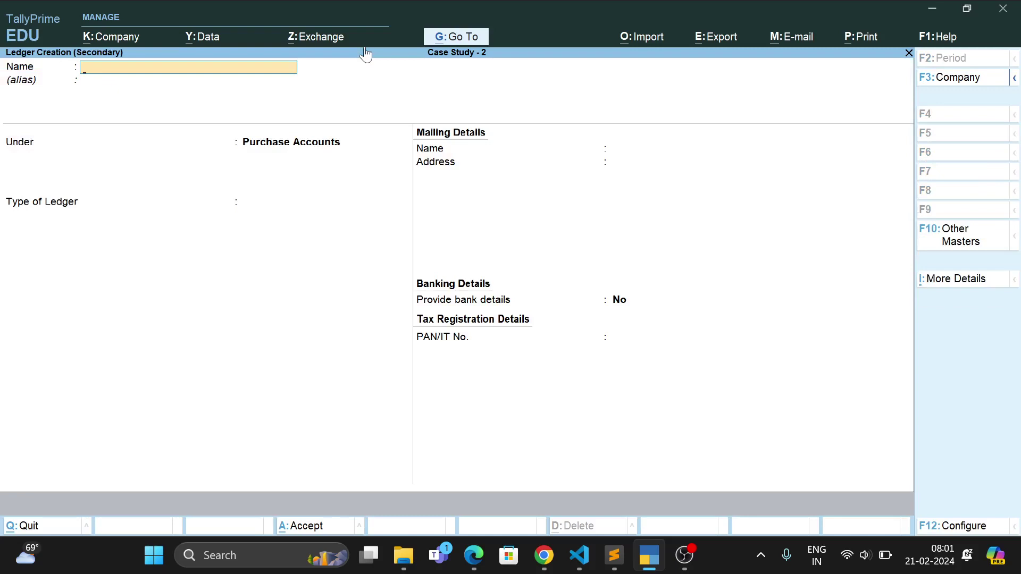
type("Ajay")
type("Traders")
key("Return")
key("Return")
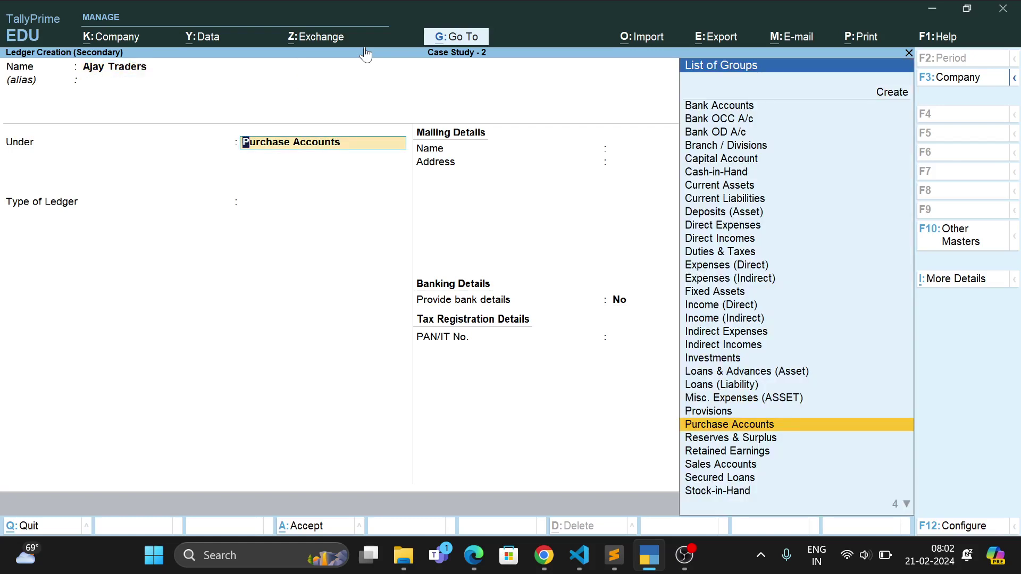
type("Sun")
key("Return")
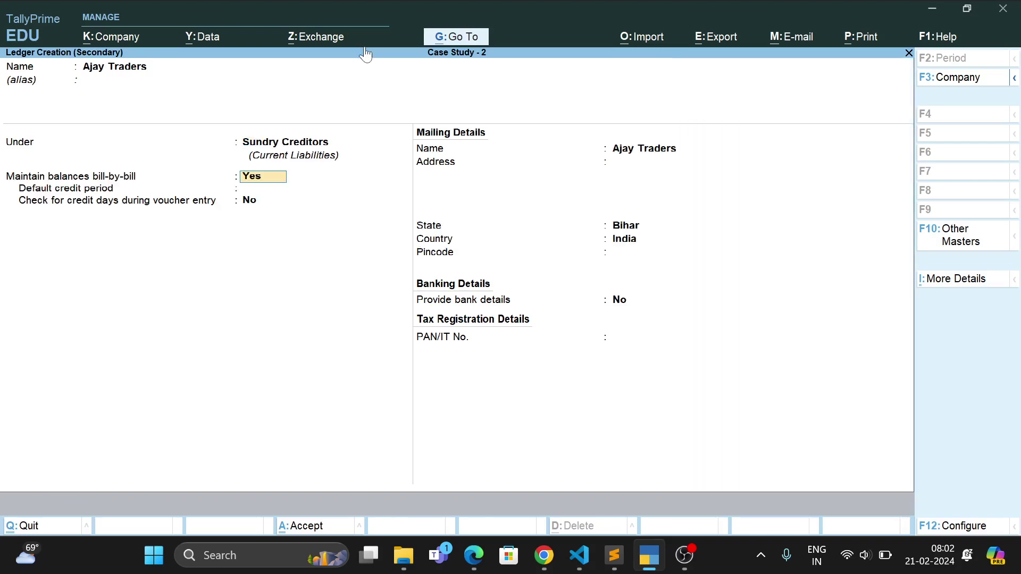
key("ctrl+a")
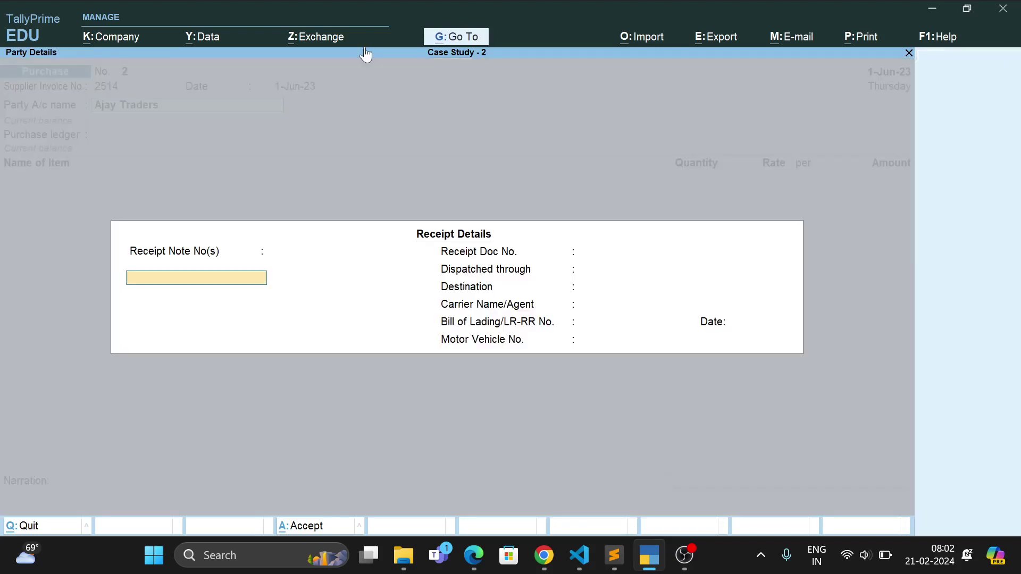
Accept the party details with the receipt fields blank and select Purchase as the voucher's purchase ledger.
key("ctrl+a")
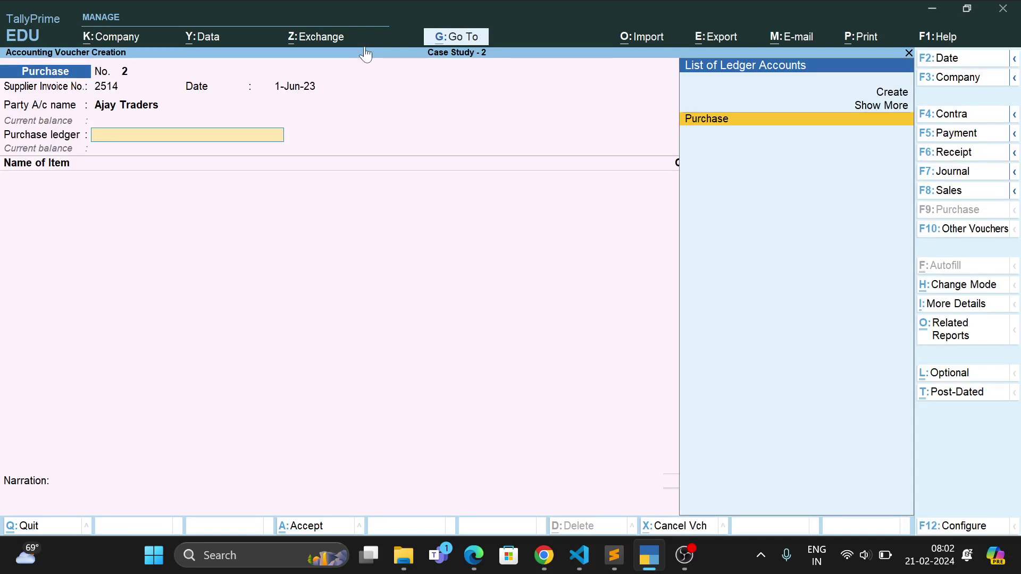
key("Return")
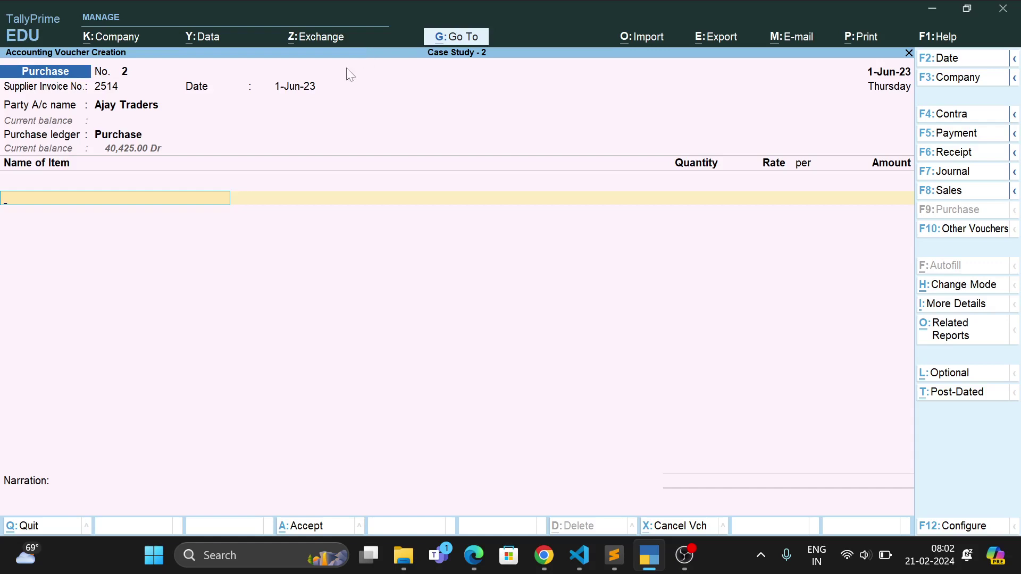
key("alt")
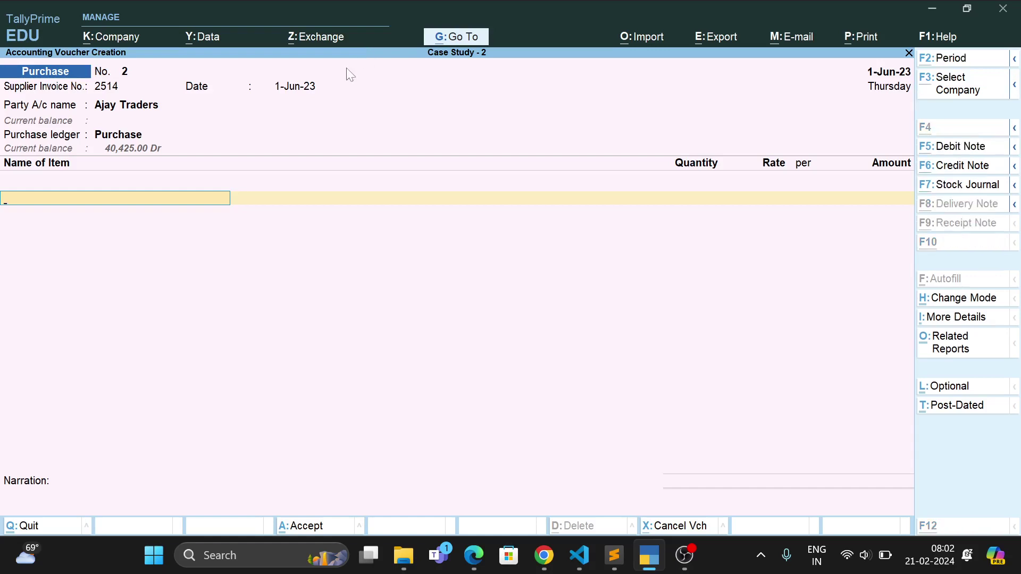
Create the stock item Boro Plus Antiseptic Cream 25gm from within the purchase voucher, under Face Cream with unit nos and duty rate 0.
key("alt+c")
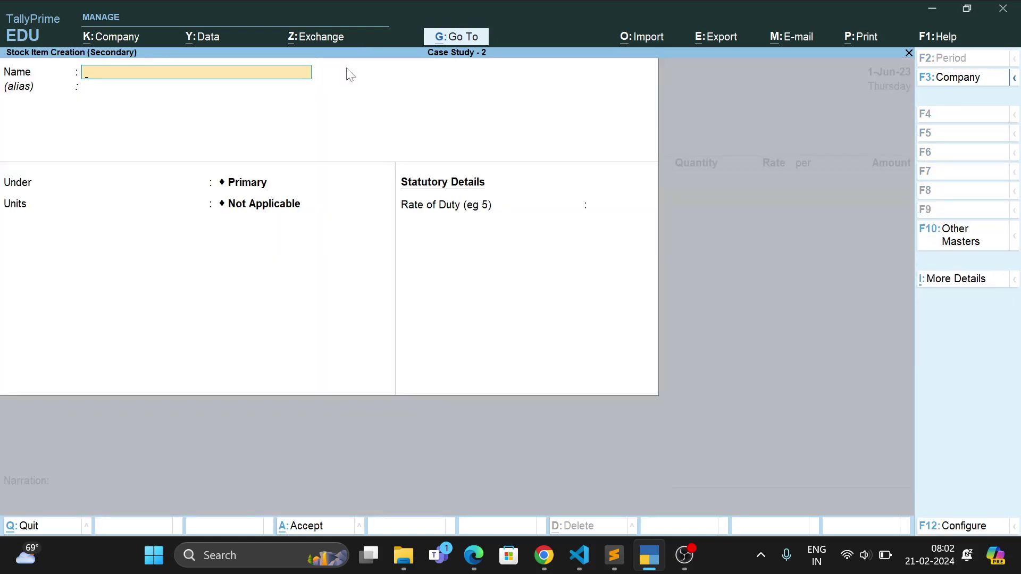
type("Boro Plus Antisept")
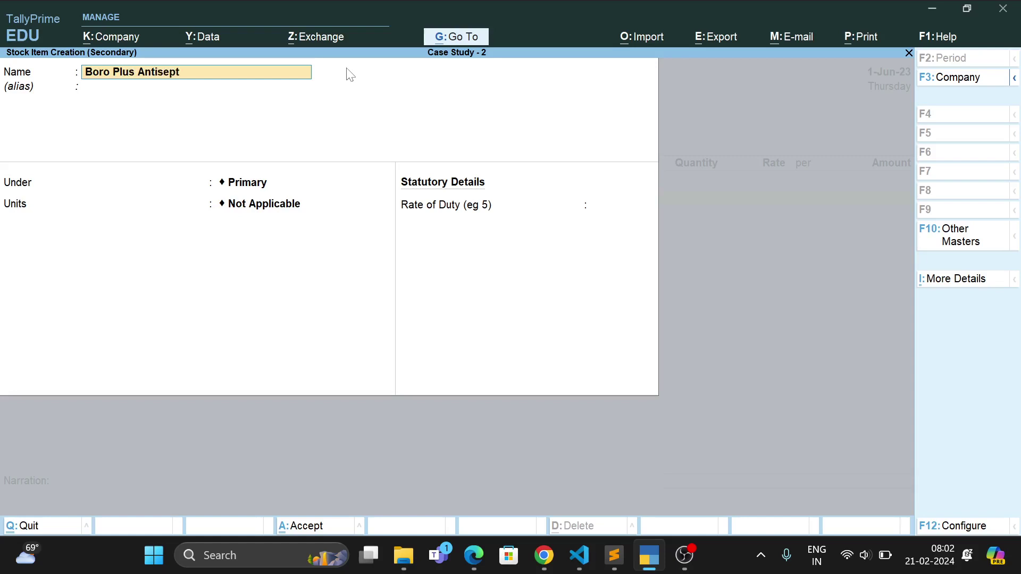
type("ic Cream 25gm")
key("Return")
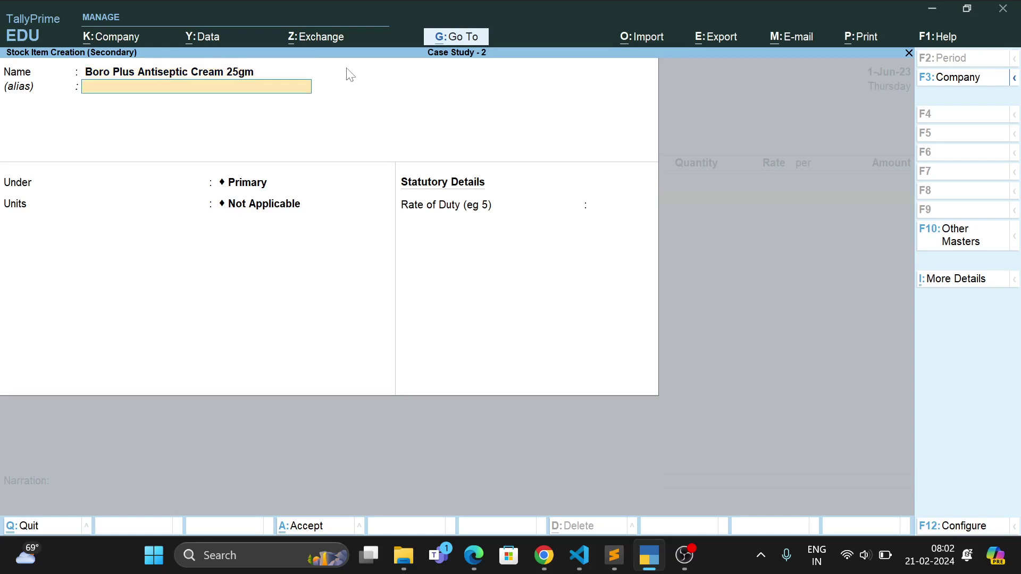
key("Return")
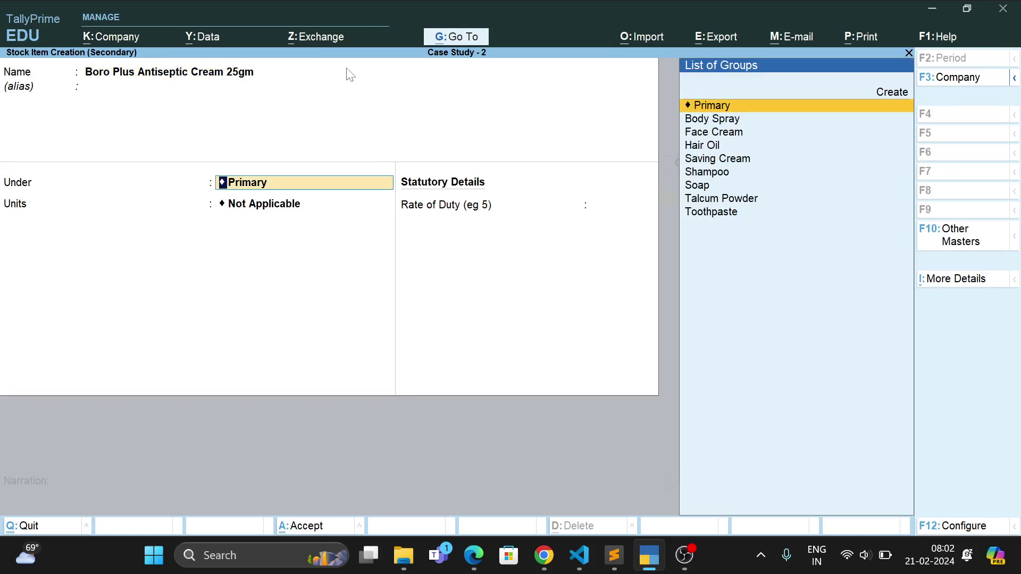
key("Down")
key("Down")
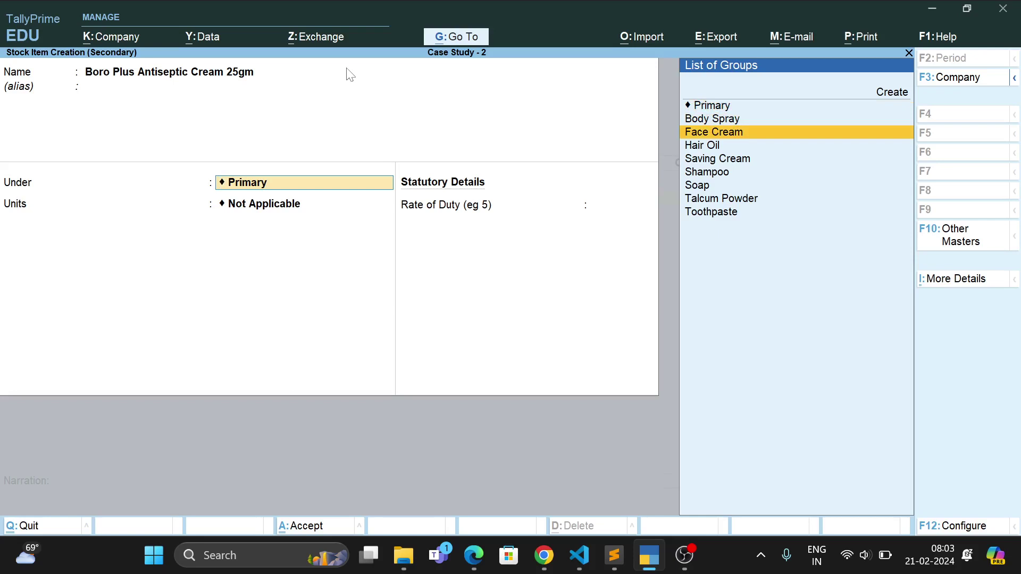
key("Return")
key("Down")
key("Return")
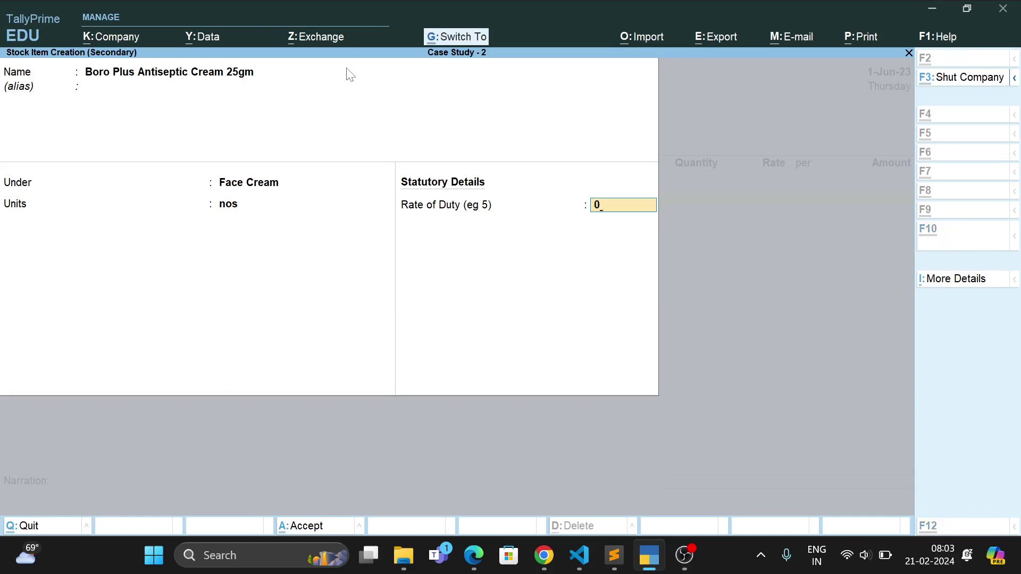
key("ctrl+a")
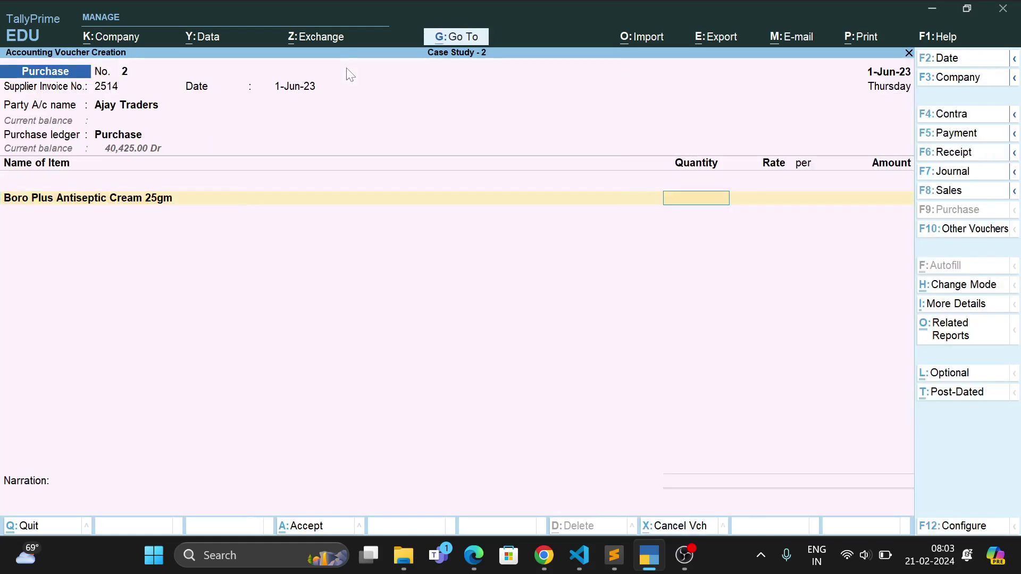
Enter 50 nos of Boro Plus Antiseptic Cream 25gm at a rate of 18.00 per nos.
type("50")
key("Return")
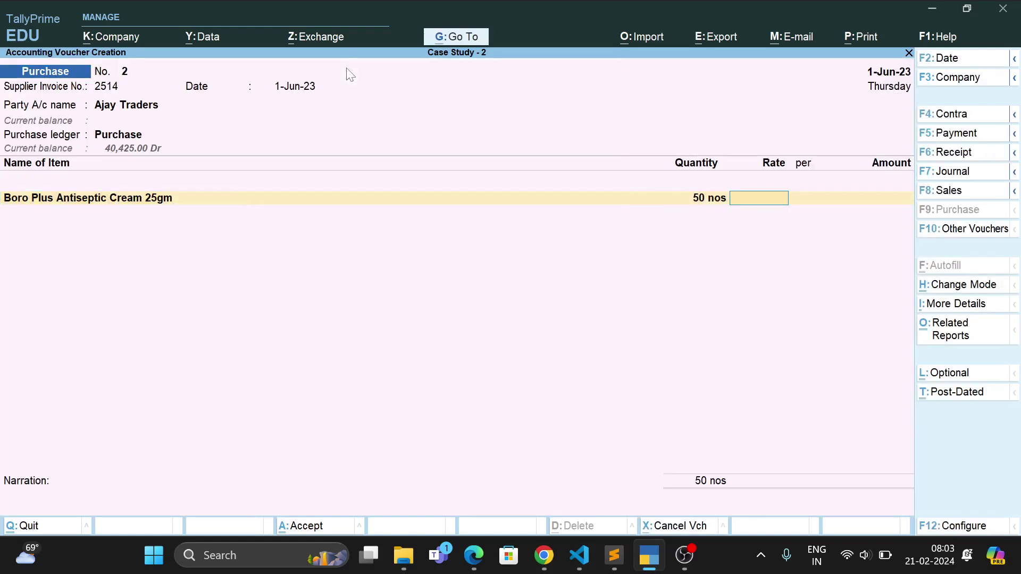
type("158")
key("BackSpace")
key("BackSpace")
type("8")
key("Return")
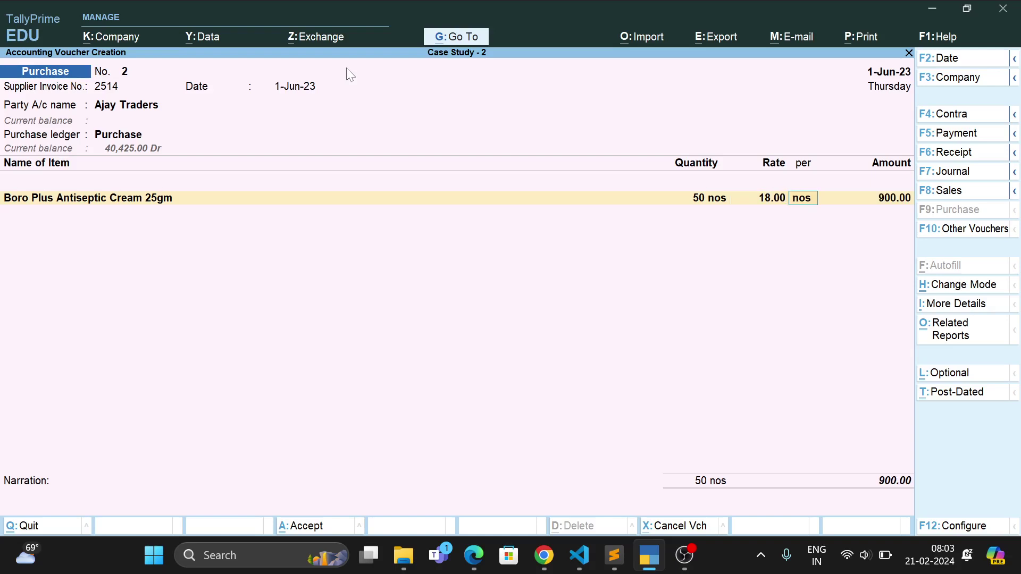
key("Return")
key("Return")
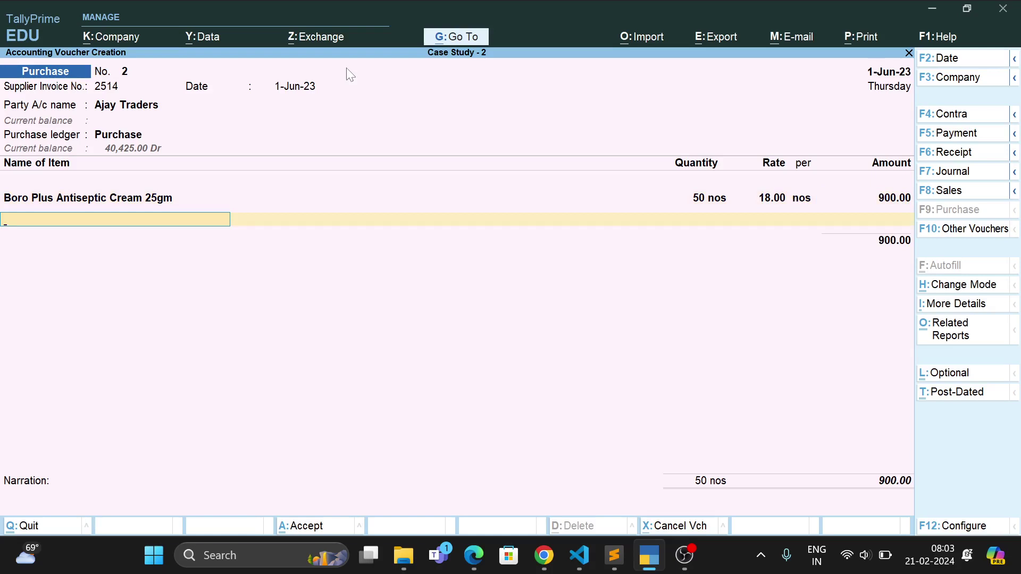
Create the stock item Boro Plus Antiseptic Cream 50grm for the second item line, under Face Cream with unit nos and duty rate 0.
key("alt+c")
type("Boro")
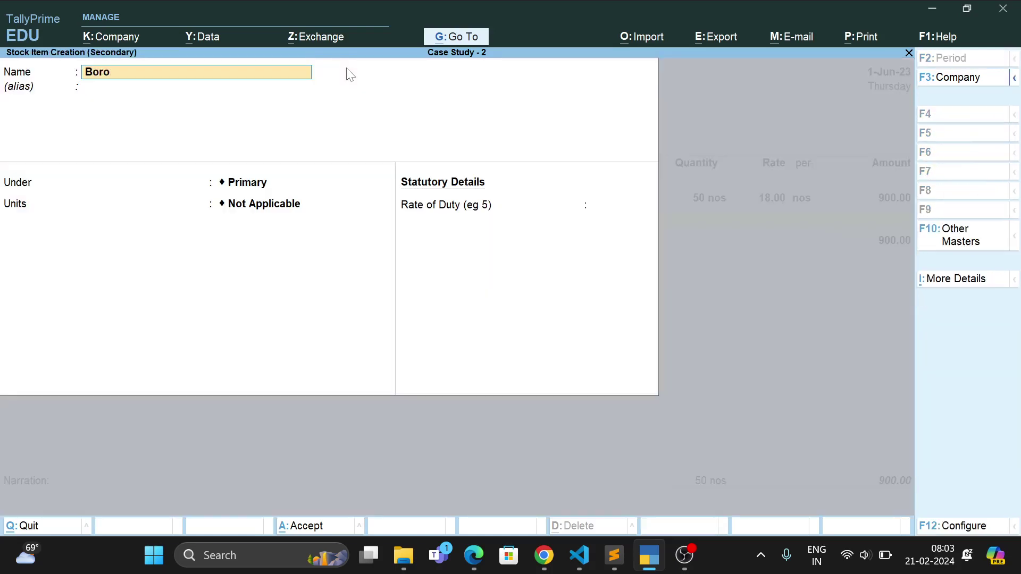
type(" Plus Antiseptic Cre")
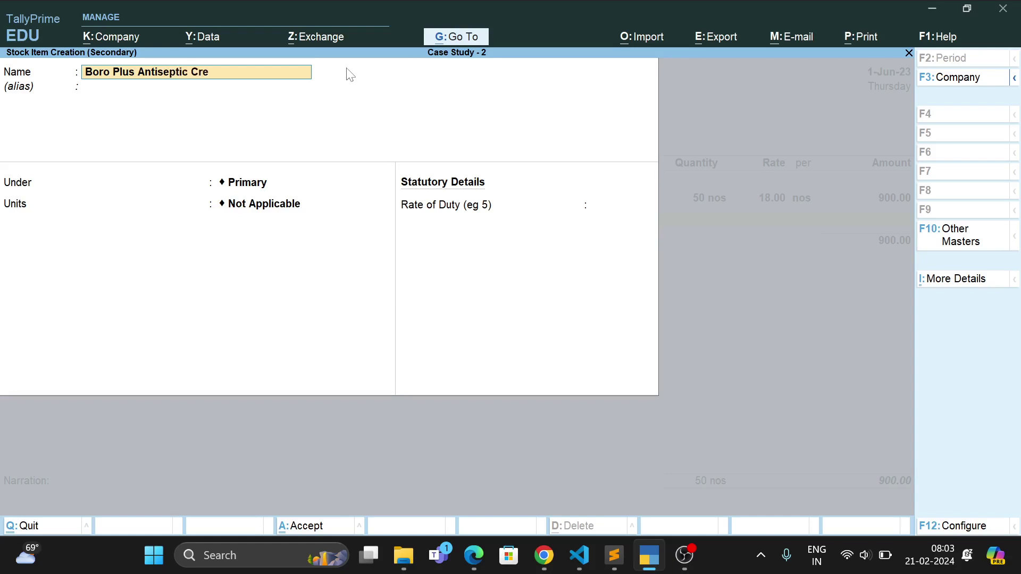
type("am 50grm")
key("Return")
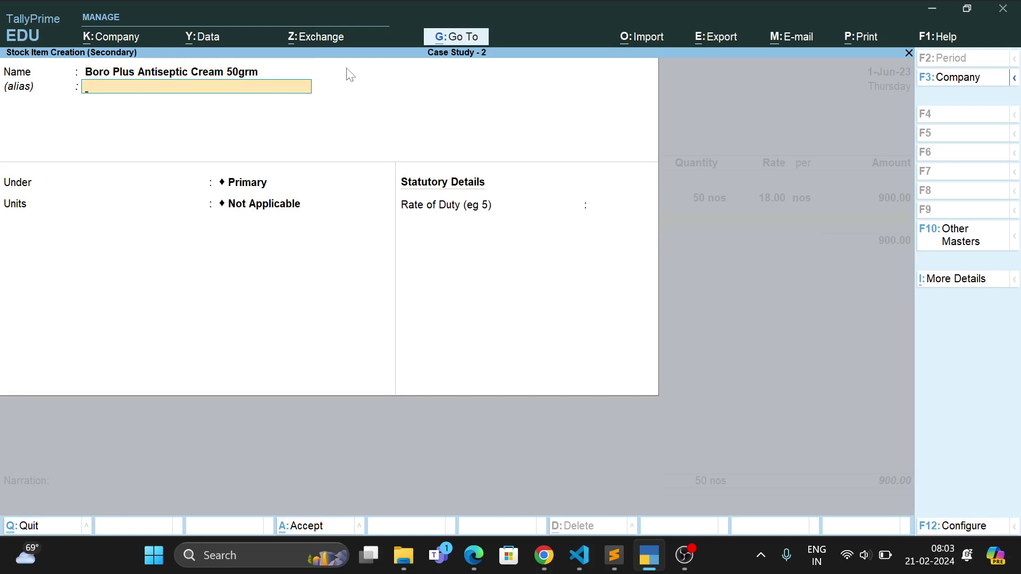
key("BackSpace")
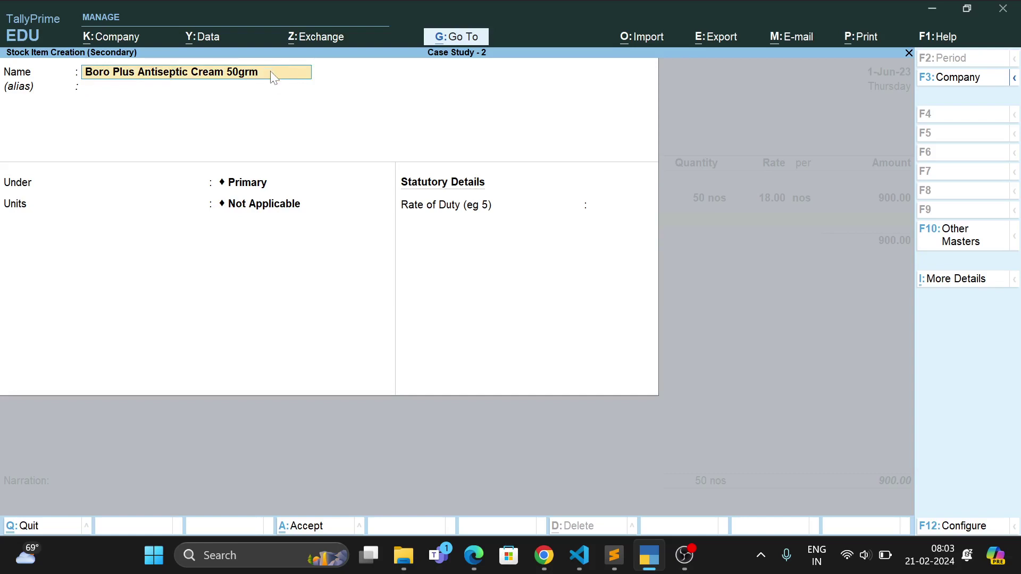
key("Return")
key("Return")
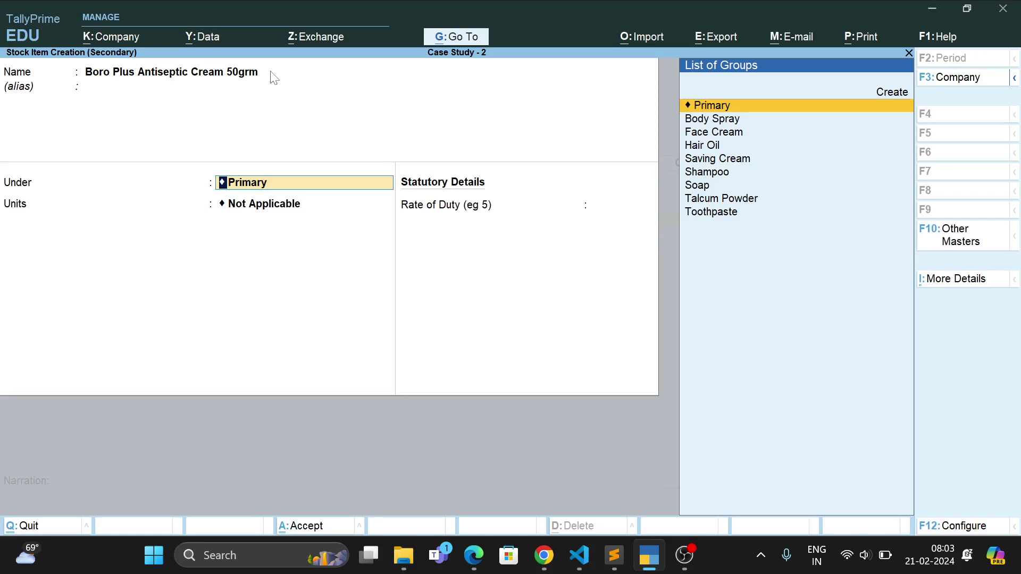
type("F")
key("Return")
type("nos")
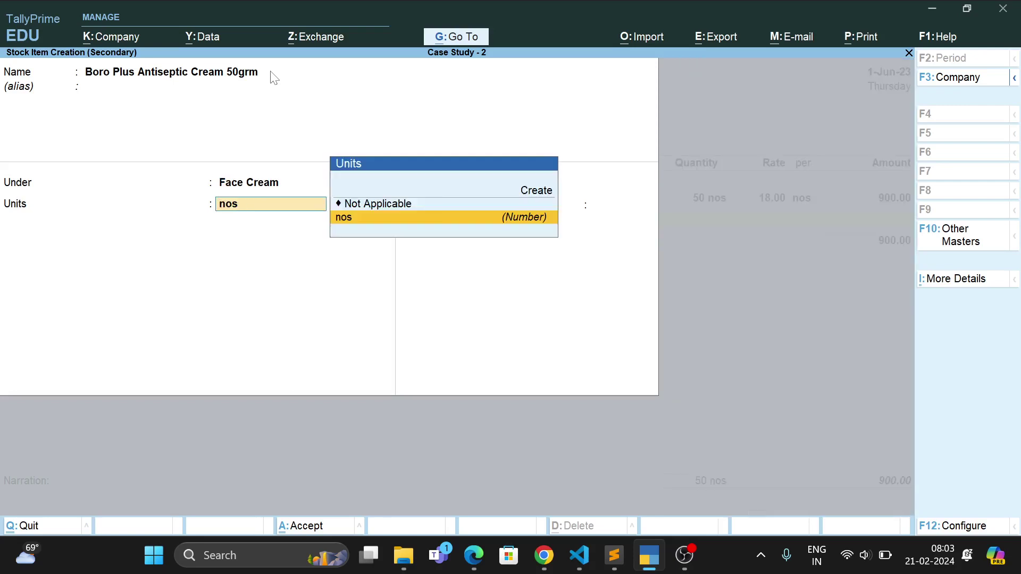
key("Return")
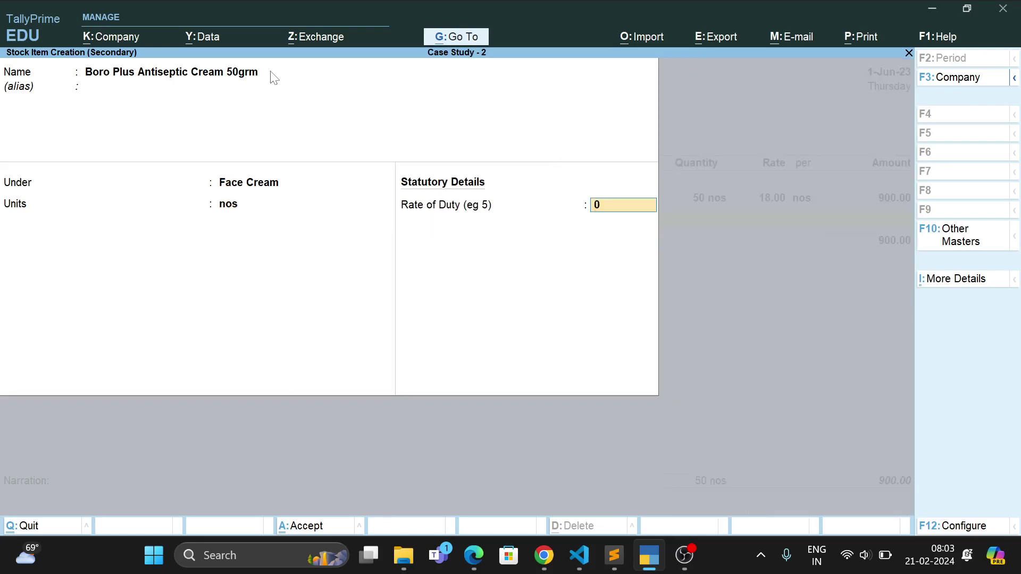
key("ctrl+a")
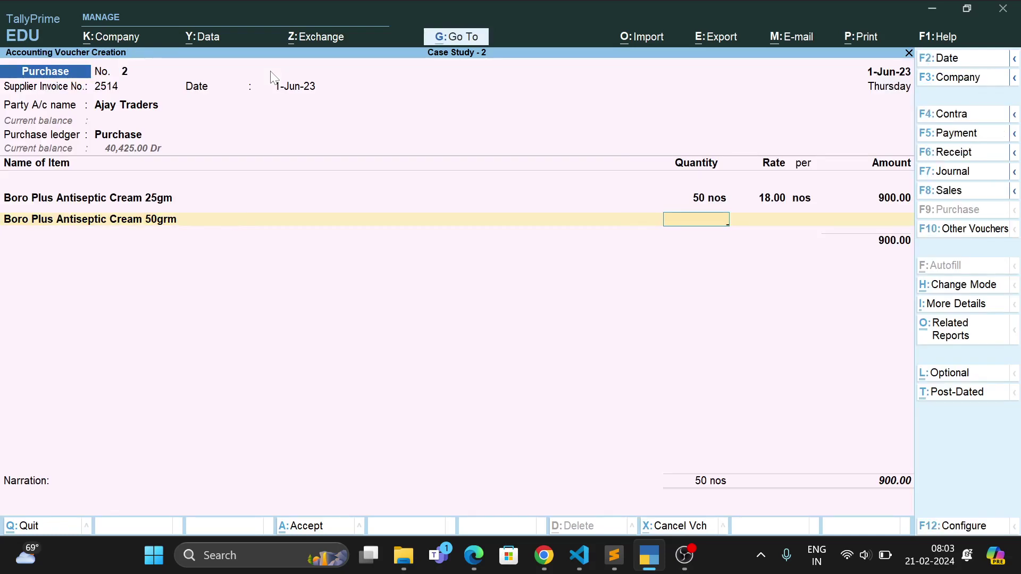
Enter 50 nos of Boro Plus Antiseptic Cream 50grm at a rate of 32.00 per nos.
type("50")
key("Return")
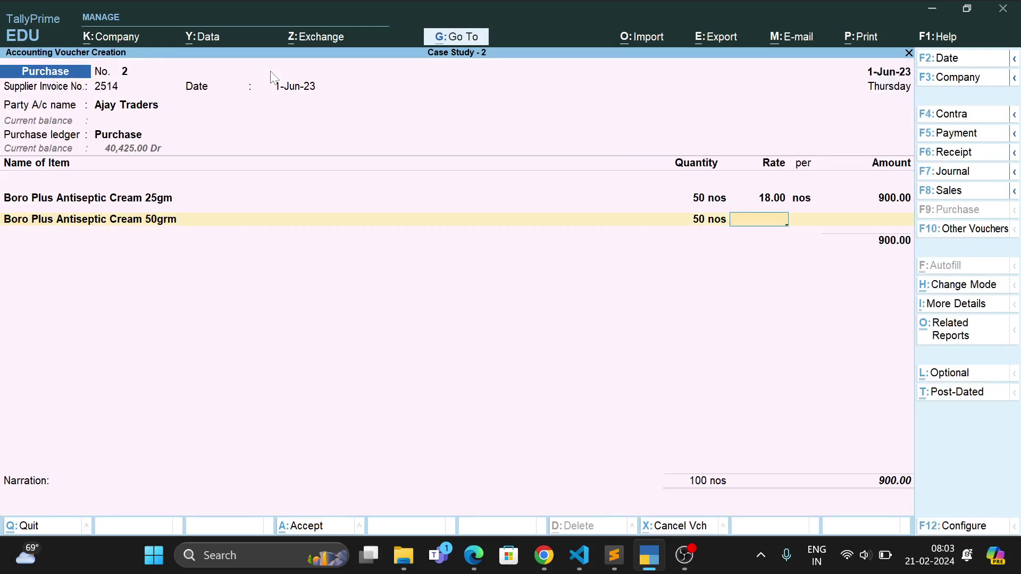
type("32")
key("Return")
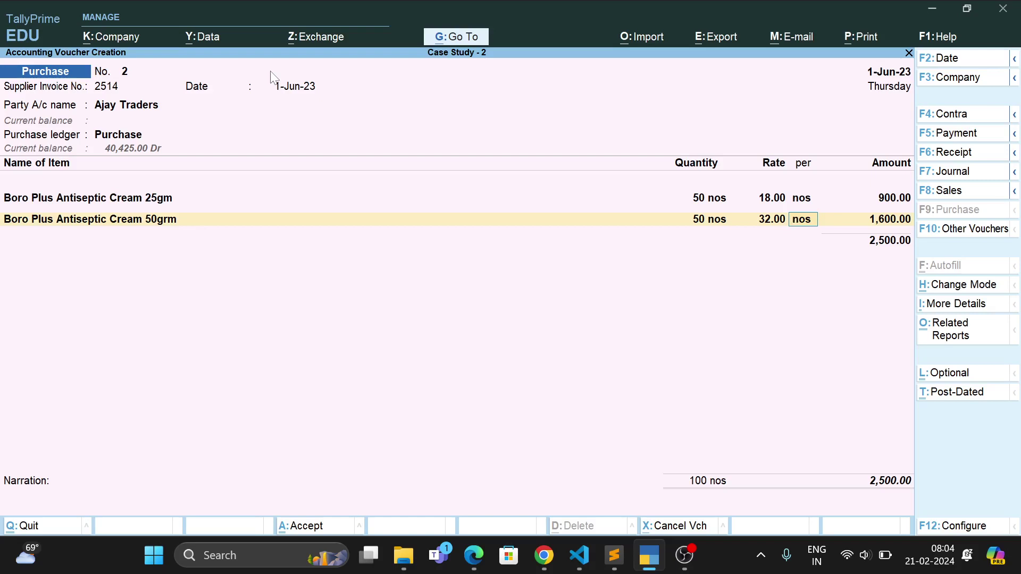
key("Return")
key("Return")
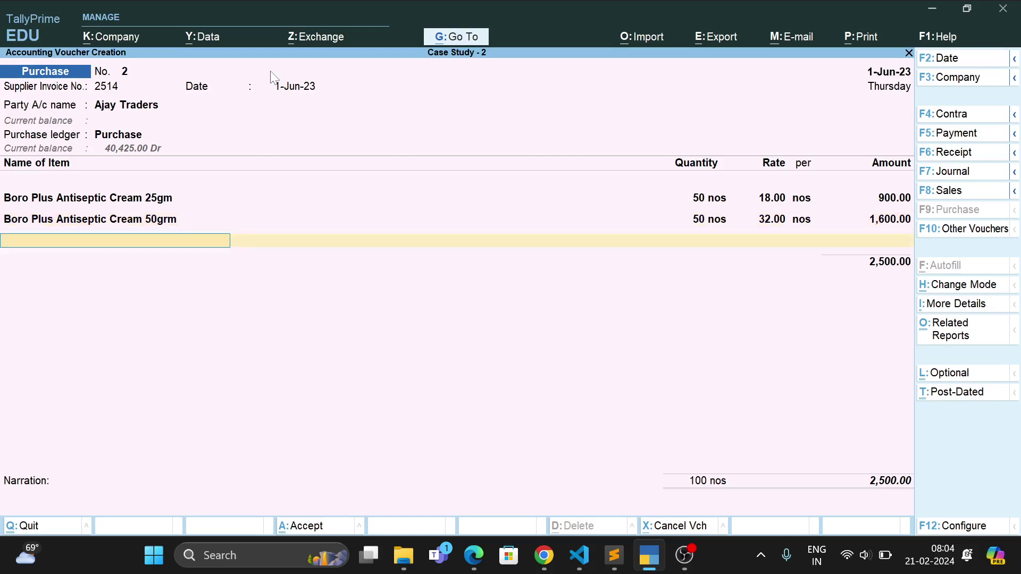
Create the stock item Boro Plus Cold Cream 50grm for the third item line, under Face Cream with unit nos and duty rate 0.
key("alt+c")
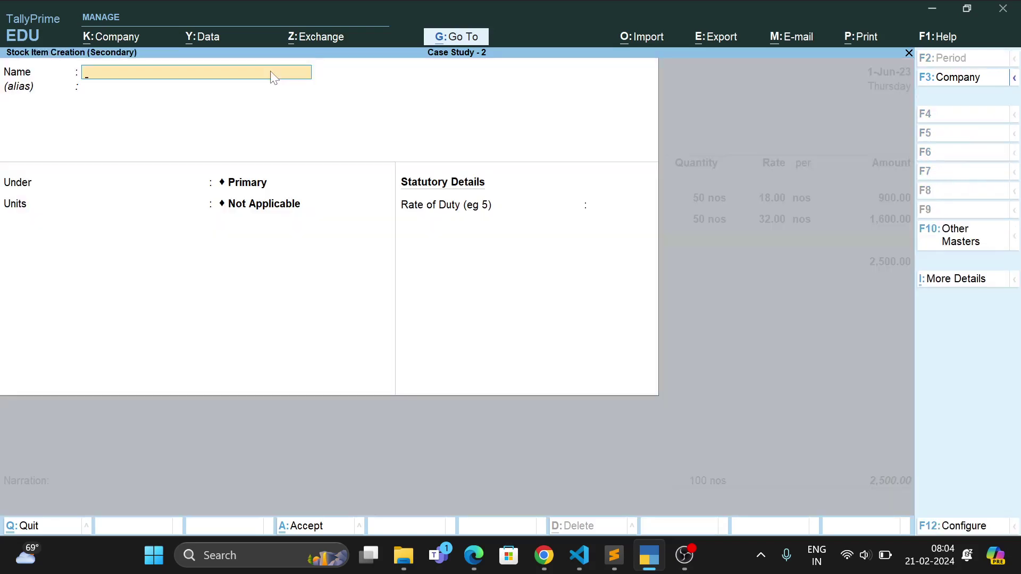
type("Broo")
key("BackSpace")
key("BackSpace")
key("BackSpace")
type("oro Plus Cold Cream")
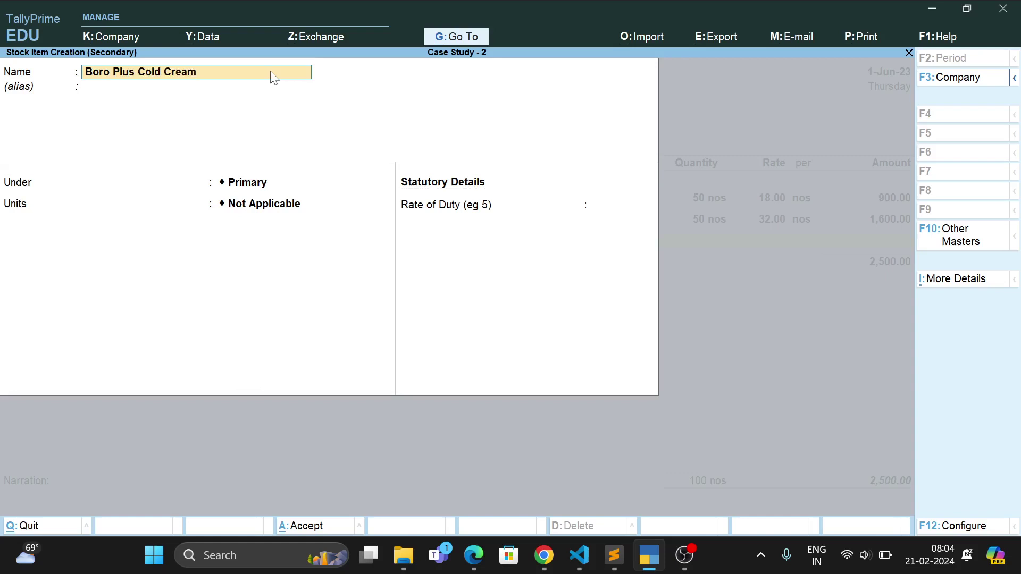
type(" 50grm")
key("Return")
key("Return")
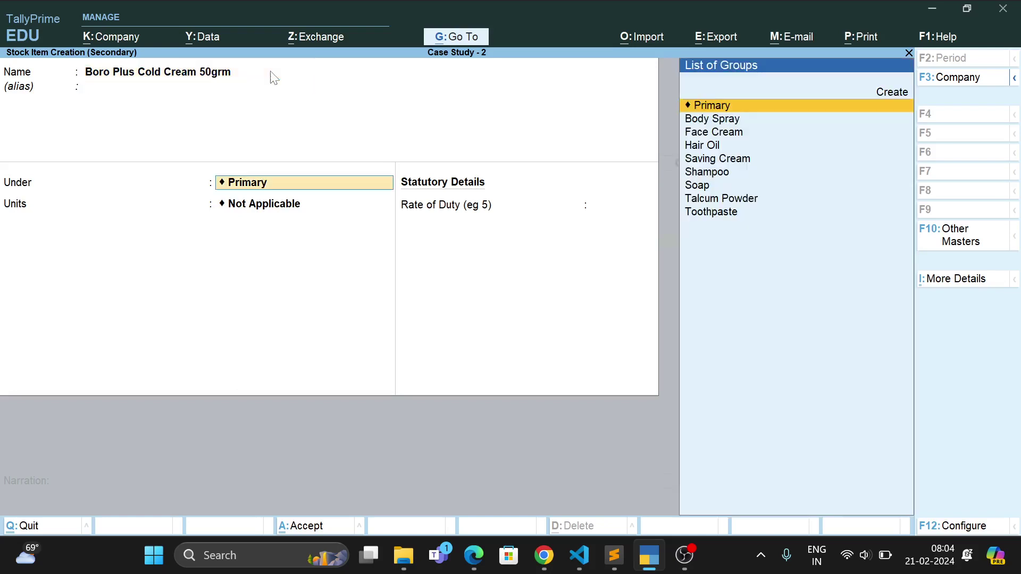
type("Fa")
key("Return")
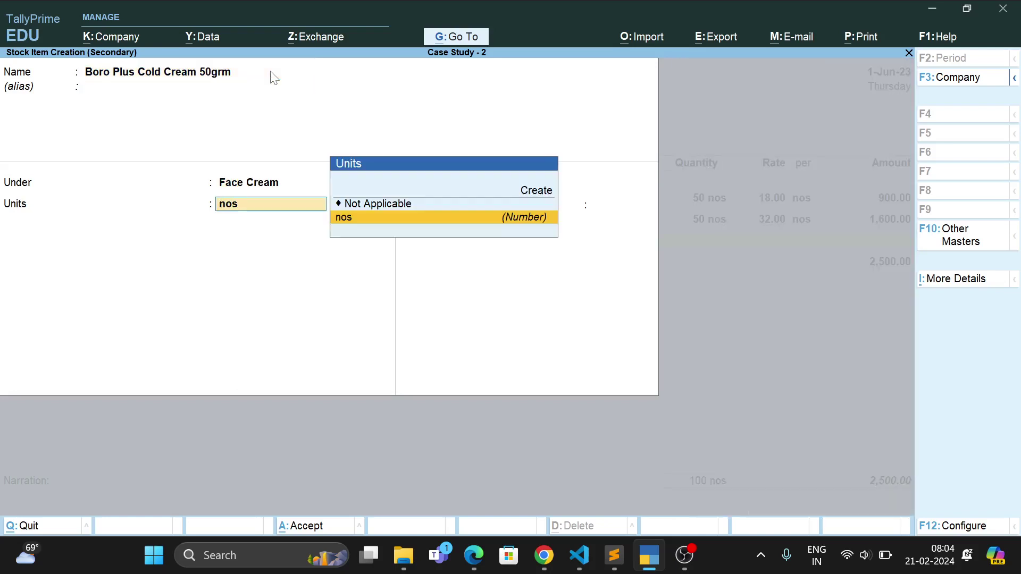
key("Return")
type("0")
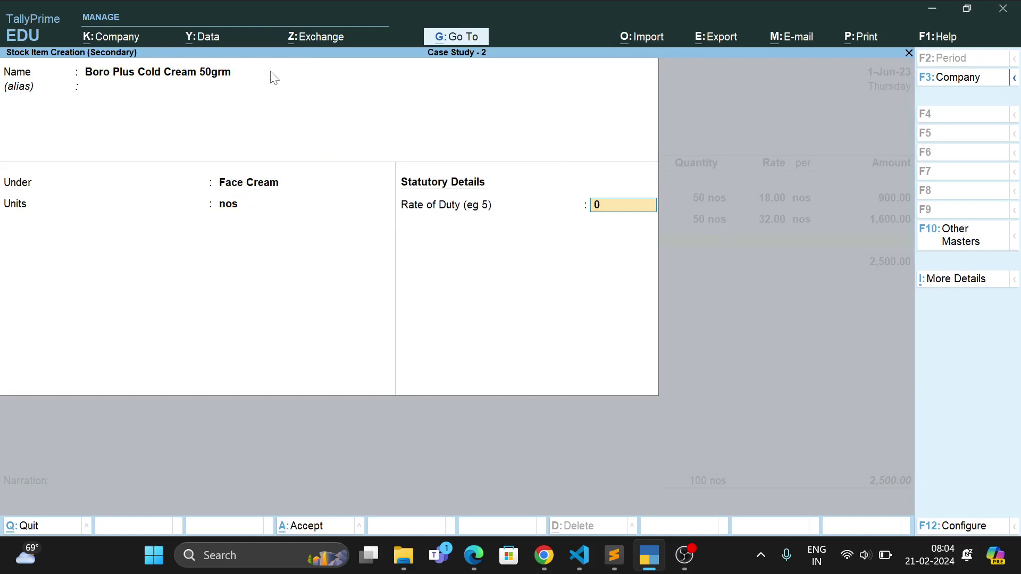
key("Return")
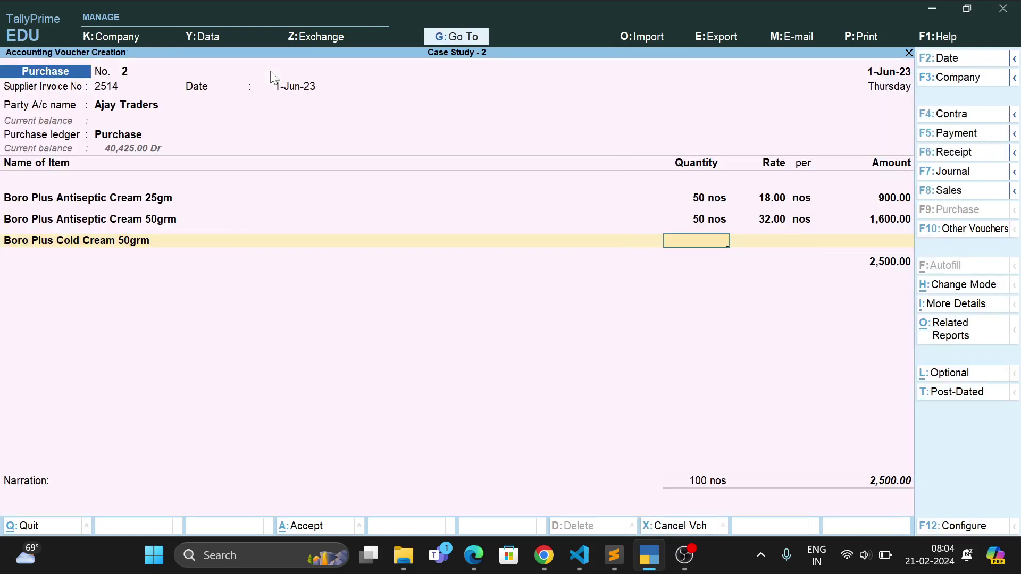
Enter 50 nos of Boro Plus Cold Cream 50grm at a rate of 35.00 per nos.
type("50")
key("Return")
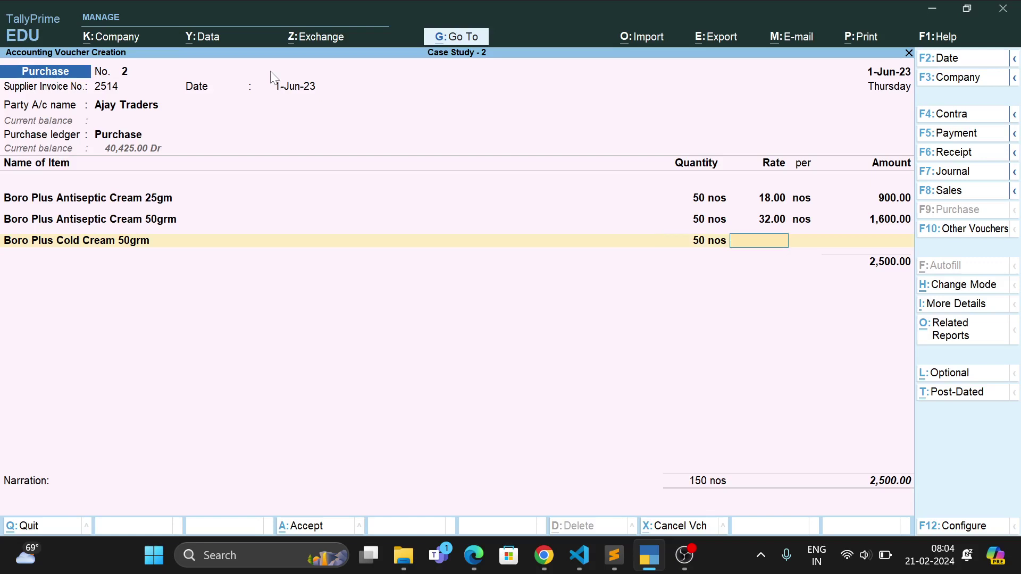
type("35")
key("Return")
key("Return")
key("Return")
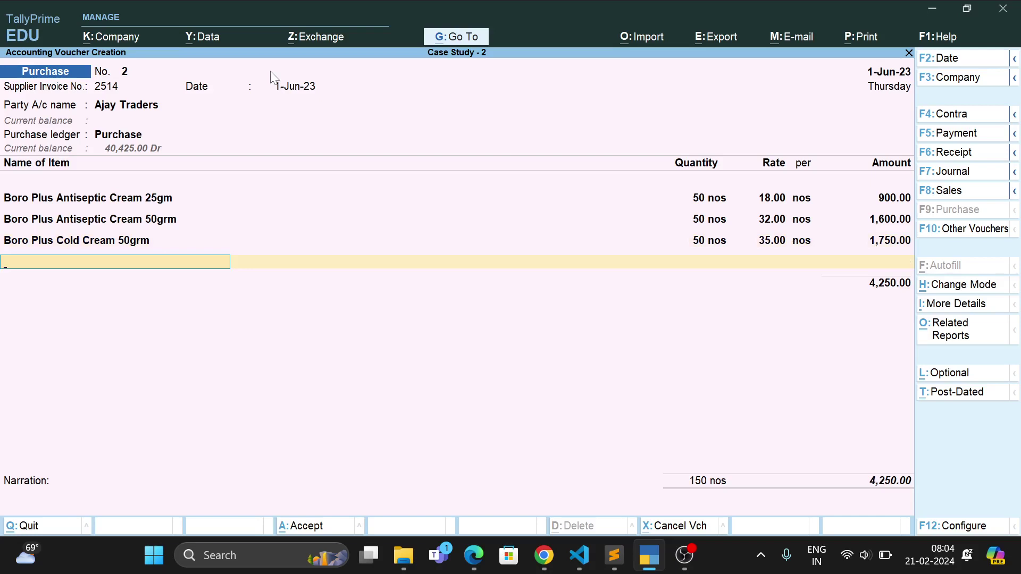
Start a new stock item for the fourth item line and name it Ponds White Beauty Cream 25grm.
key("alt+c")
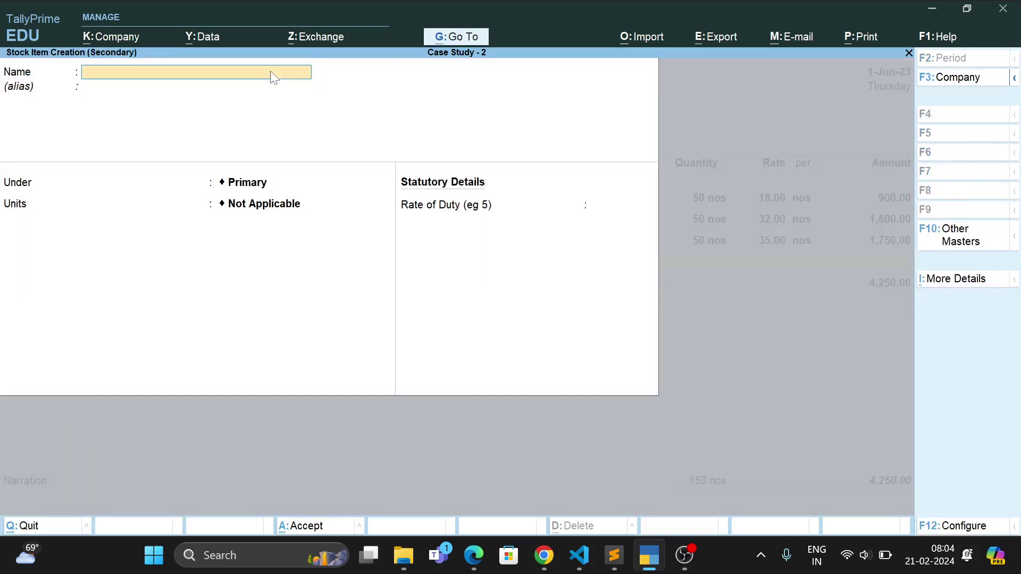
type("Pnds")
key("BackSpace")
key("BackSpace")
key("BackSpace")
type("ond")
type("s with")
key("BackSpace")
key("BackSpace")
key("BackSpace")
type("White Beauty")
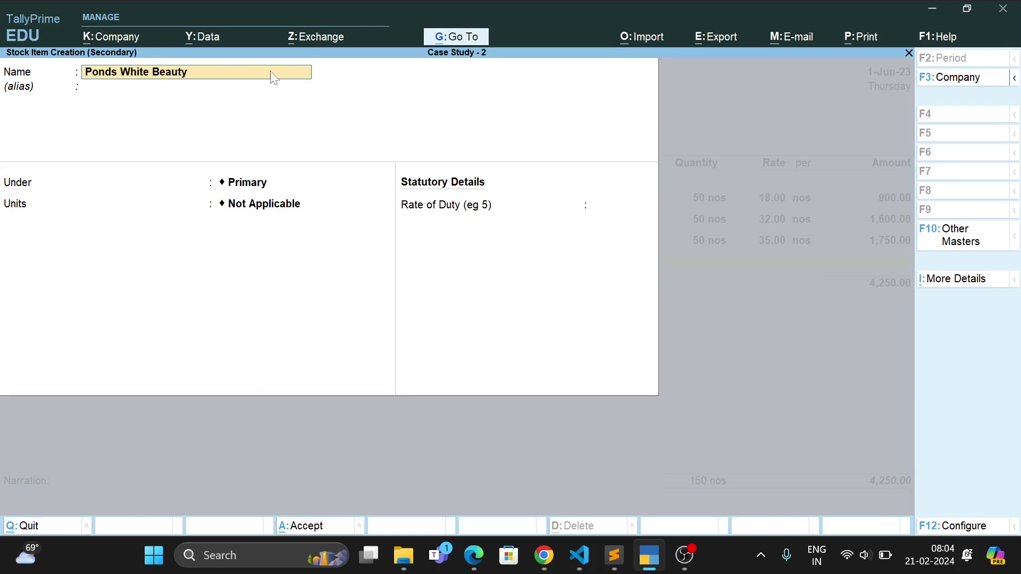
type(" Cream 25grm")
key("Return")
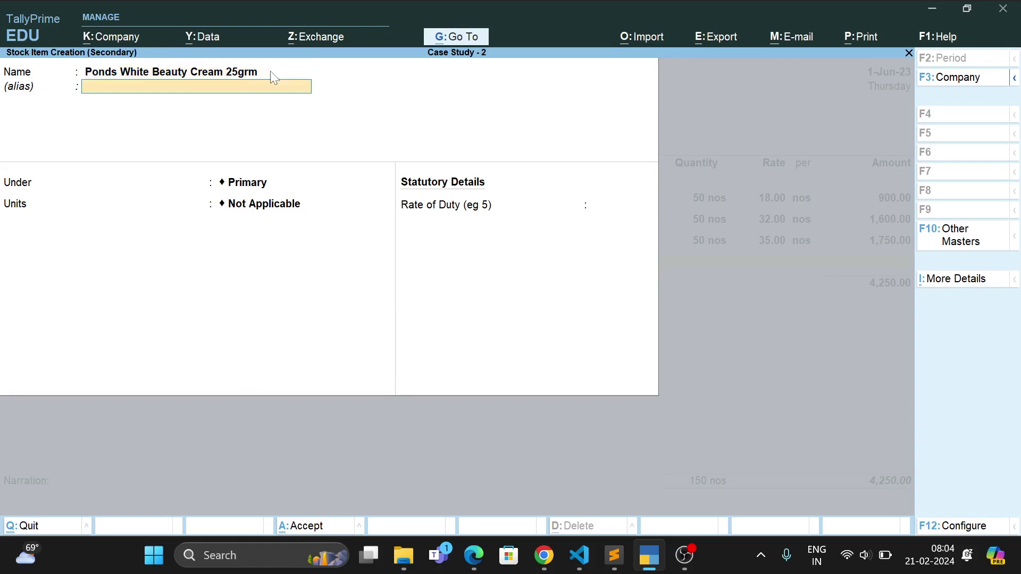
Place the new Ponds item under Face Cream with unit nos and duty rate 0, and save it into the voucher.
key("Return")
type("F")
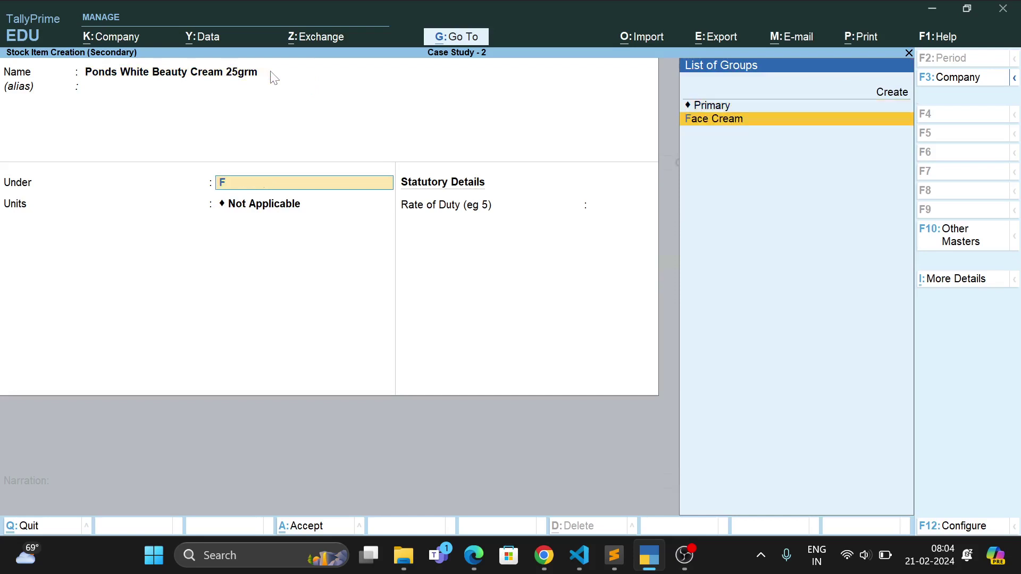
key("Return")
type("nos")
key("Return")
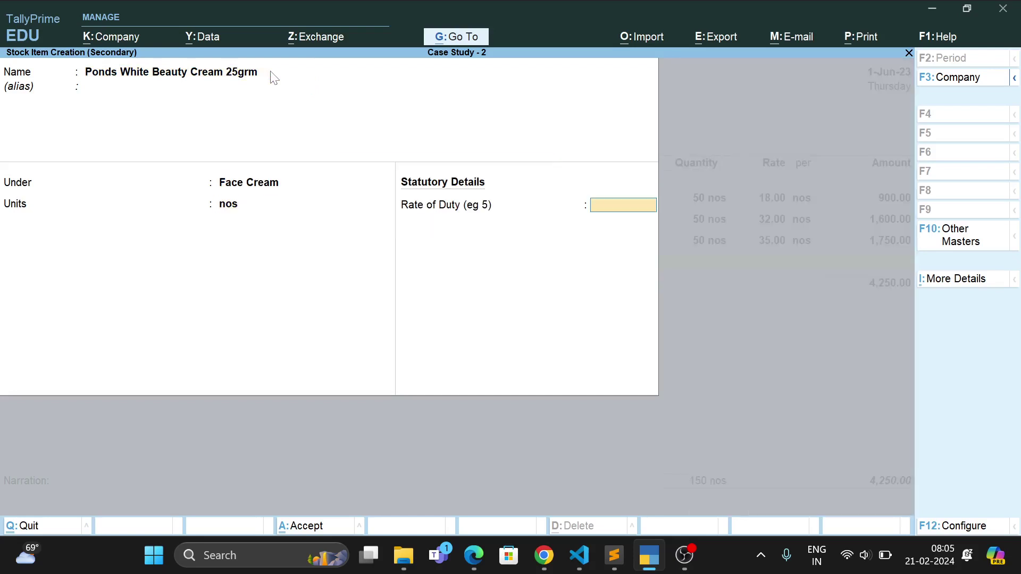
type("0")
key("ctrl+a")
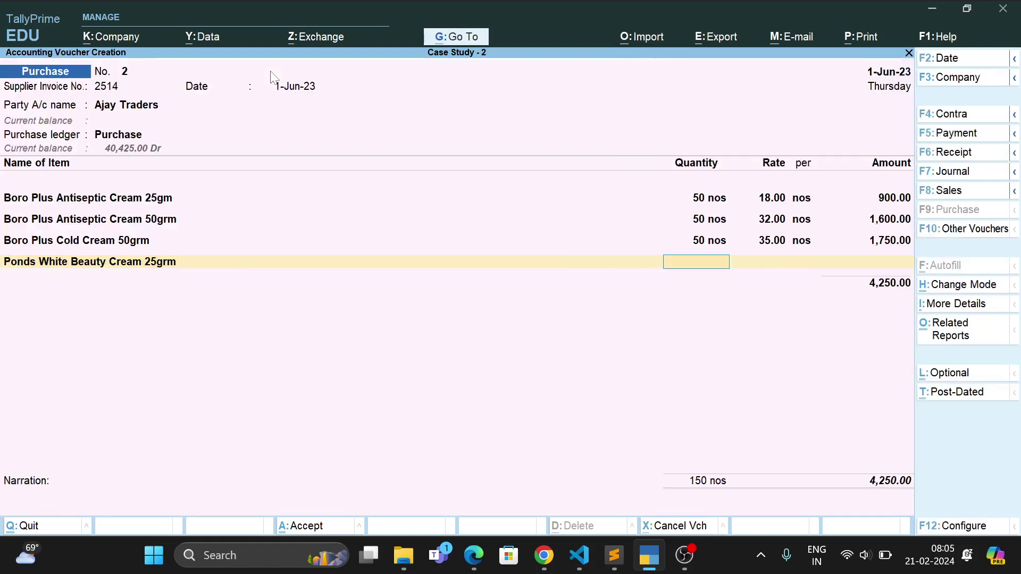
Enter 50 nos of Ponds White Beauty Cream 25grm at a rate of 65.00 per nos.
type("50")
key("Return")
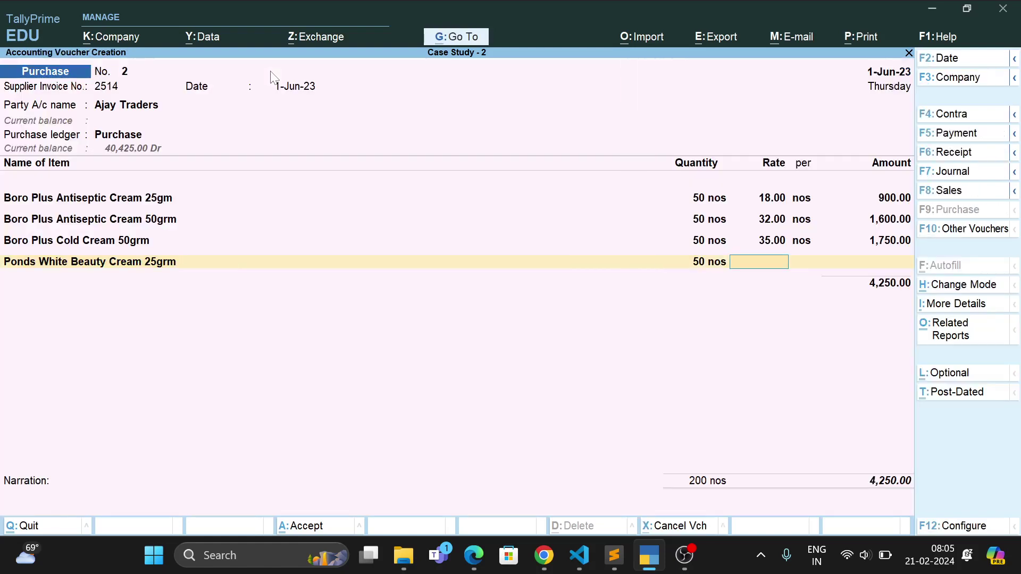
type("65")
key("Return")
key("Return")
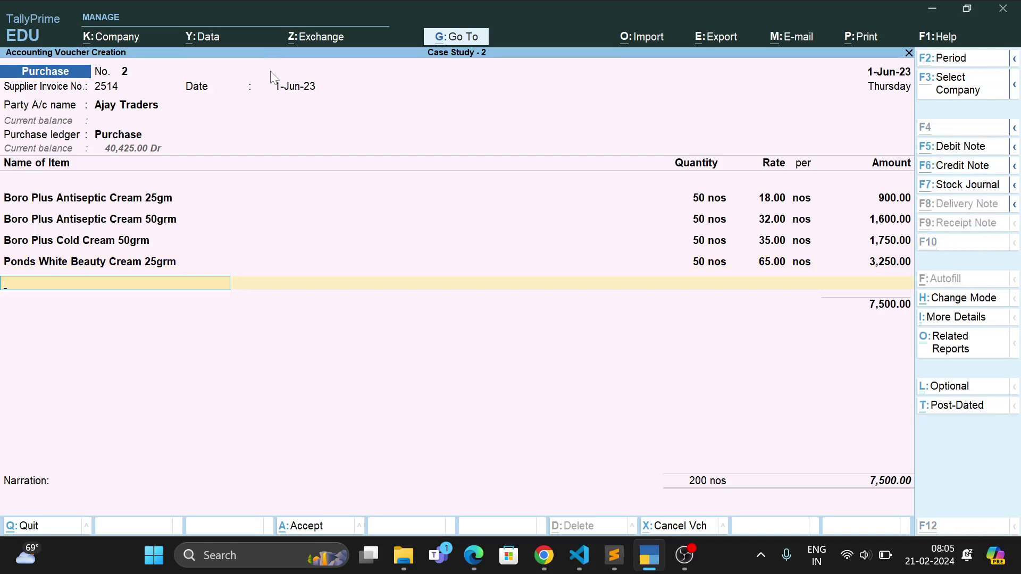
Start a new stock item for the fifth item line and name it Olay Fairness Cream 20gm.
key("alt+c")
type("Ol")
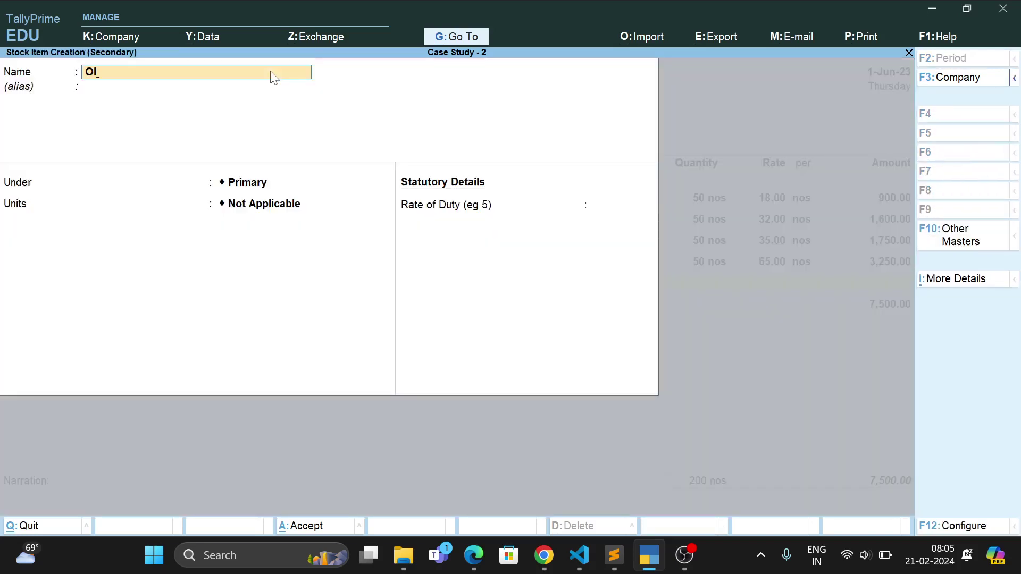
type("ay Fairness Cream")
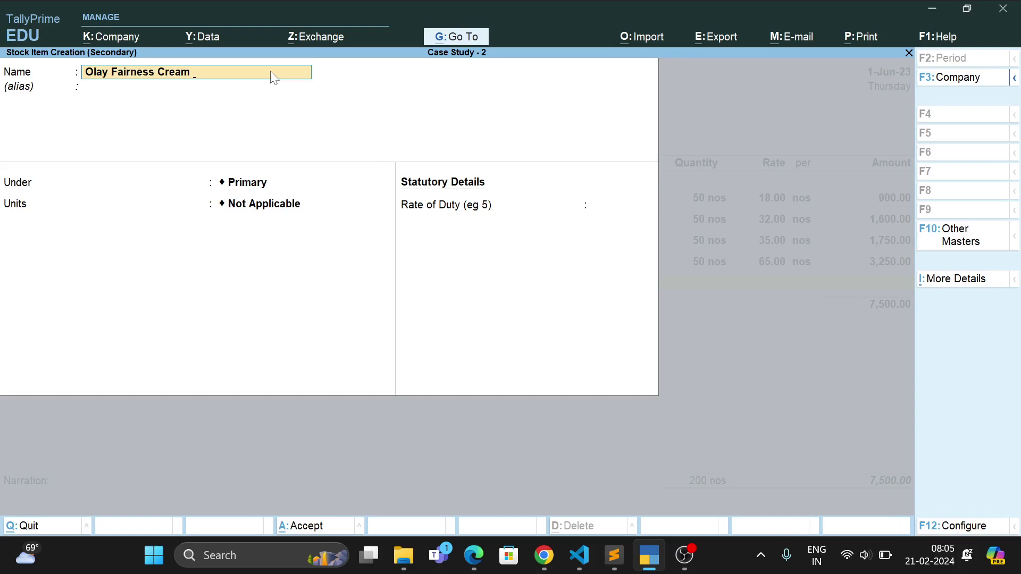
type(" 20gm")
key("Return")
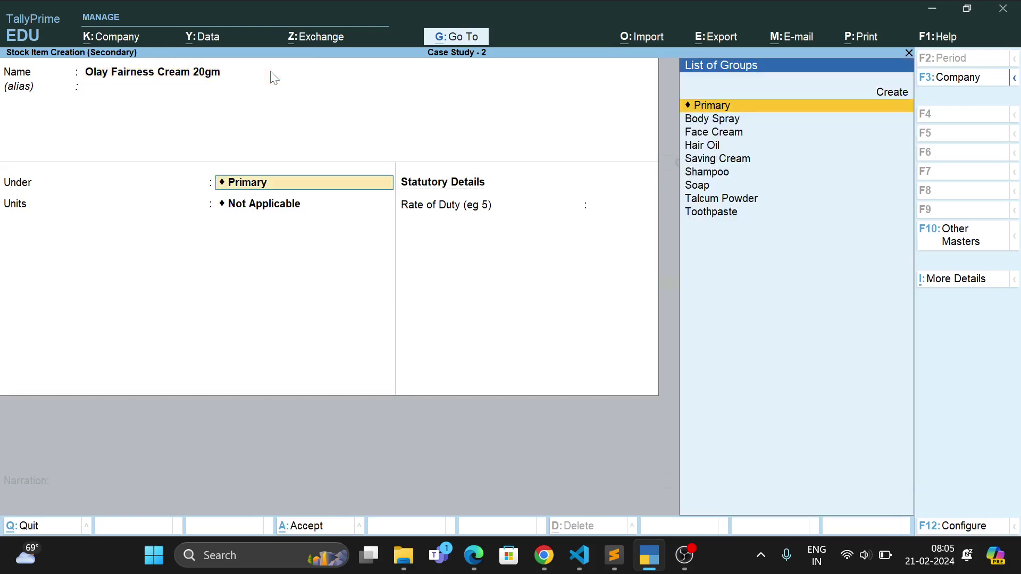
Place the new Olay item under Face Cream with unit nos and duty rate 0, and save it into the voucher.
type("S")
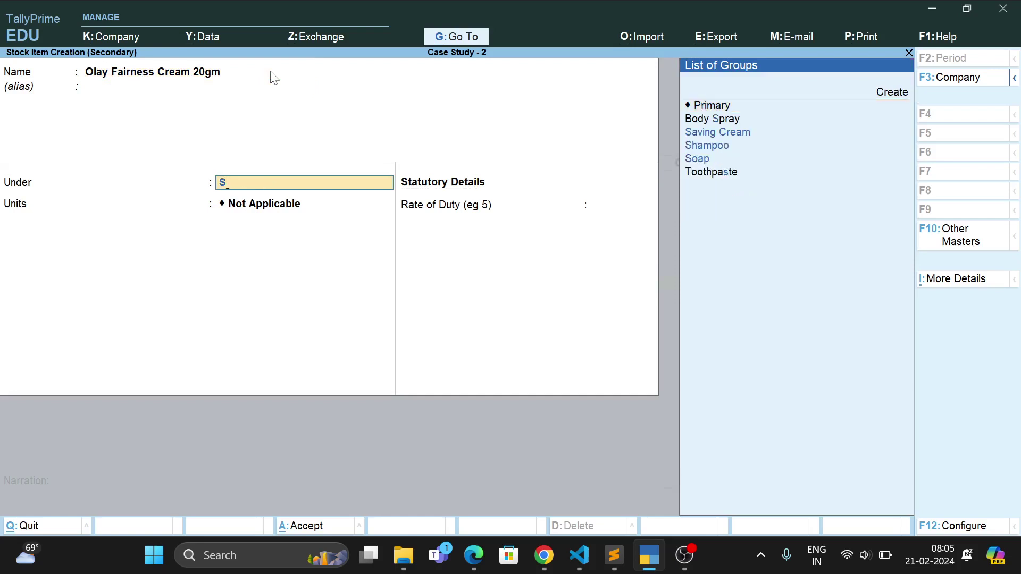
key("BackSpace")
type("Fa")
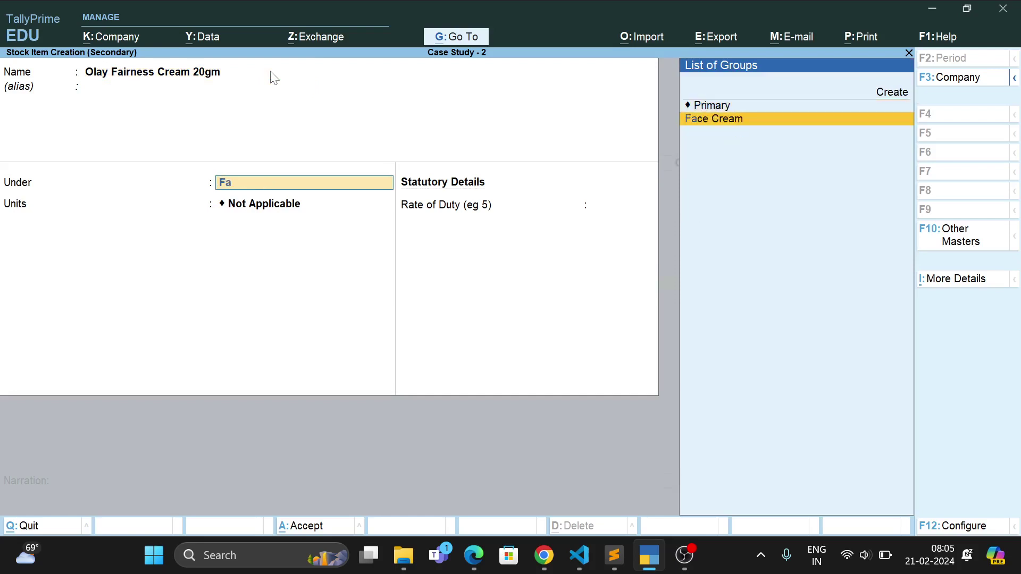
key("Return")
type("nos")
key("Return")
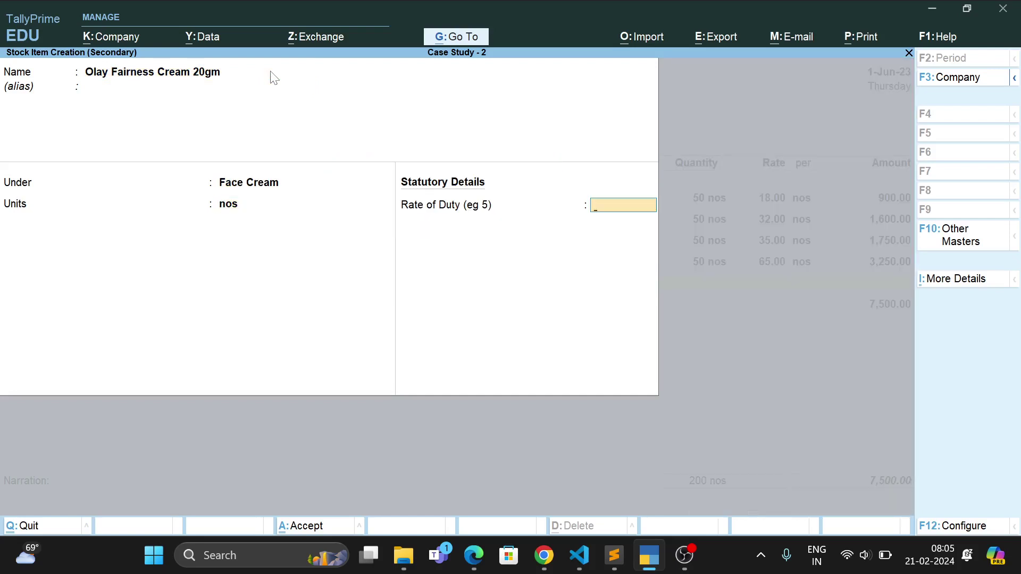
type("0")
key("ctrl")
key("ctrl+a")
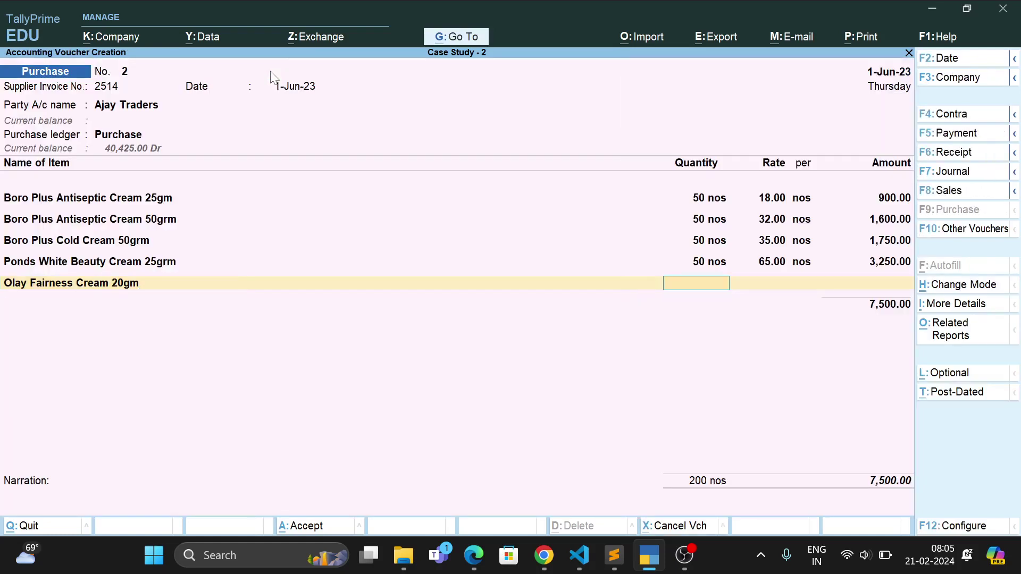
Enter 50 nos of Olay Fairness Cream 20gm at a rate of 92.00 per nos.
type("50")
key("Return")
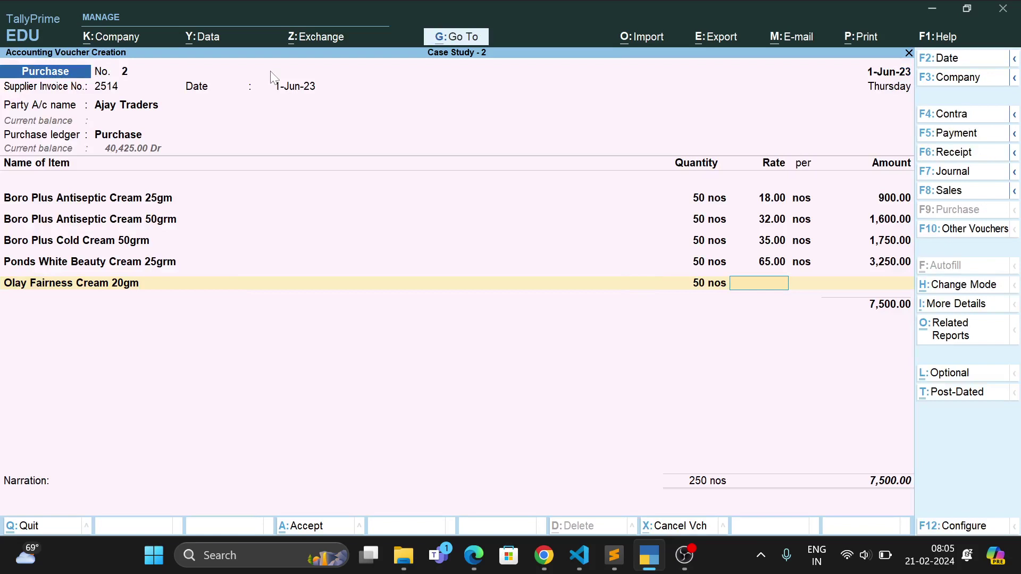
type("92")
key("Return")
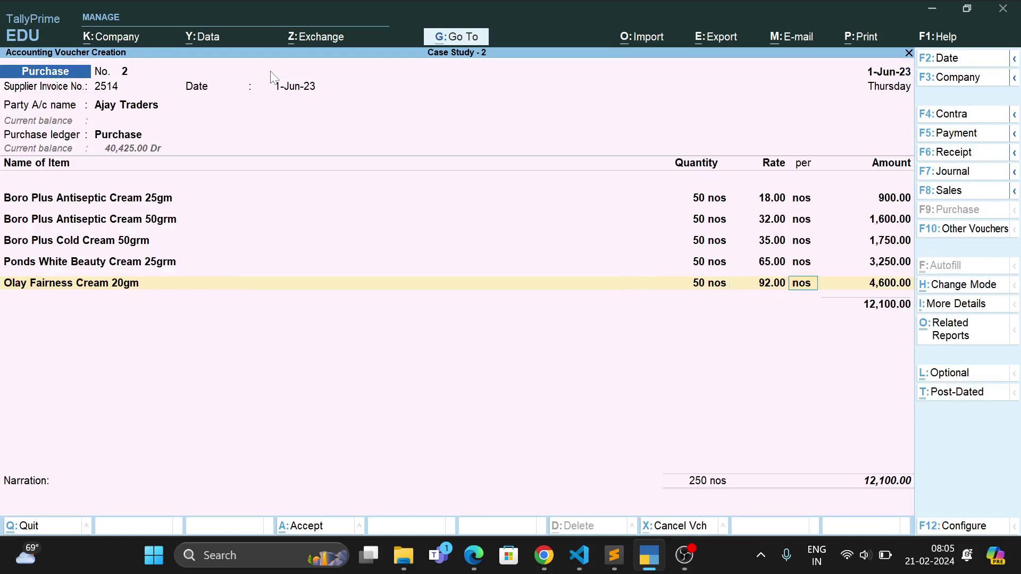
key("Return")
key("Return")
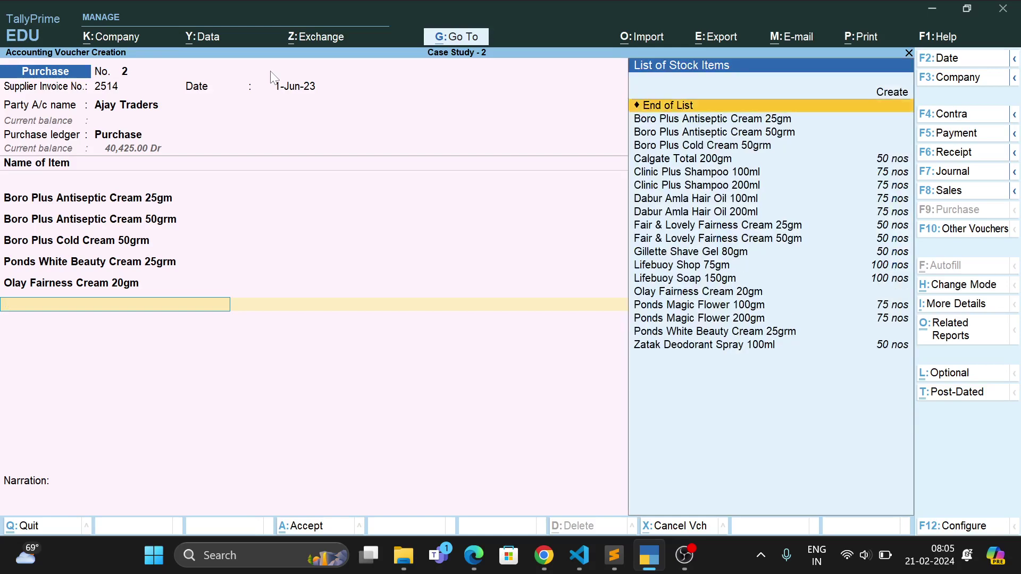
Create the stock item Nyle Cold Cream 25grm for the sixth item line, under Face Cream with unit nos and duty rate 0.
key("alt+c")
type("N")
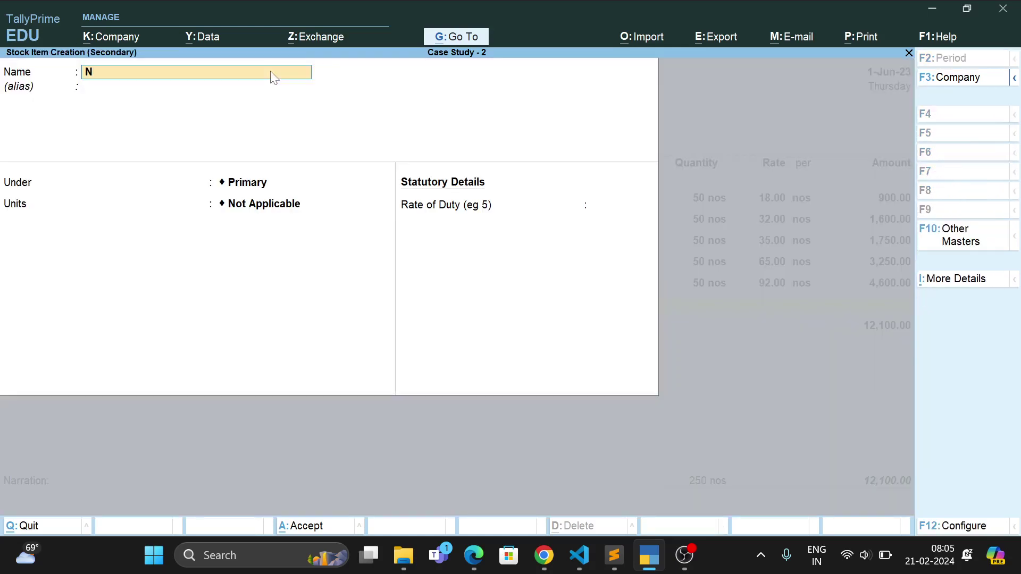
type("yle Cold Cream 25grm")
key("Return")
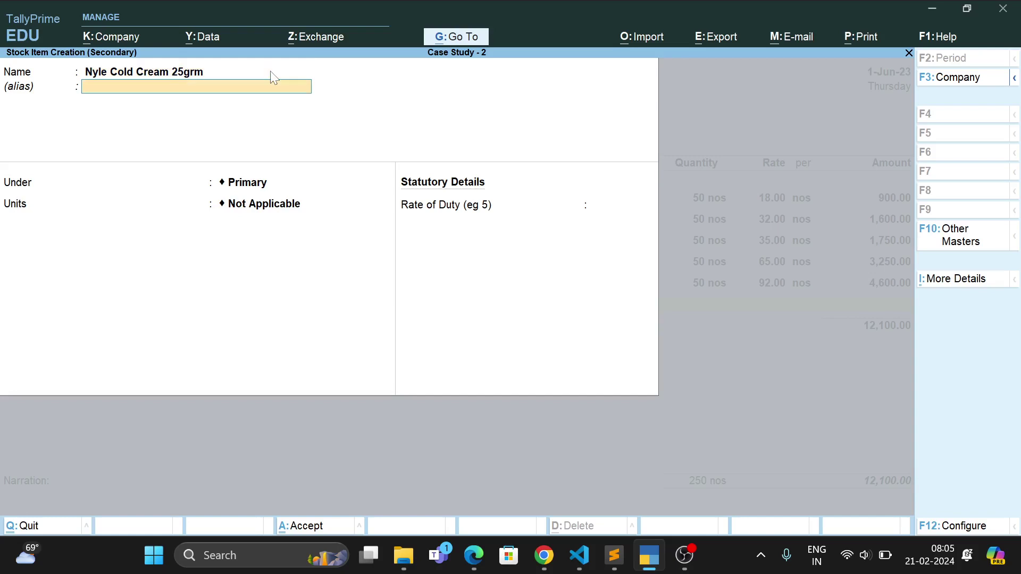
key("Return")
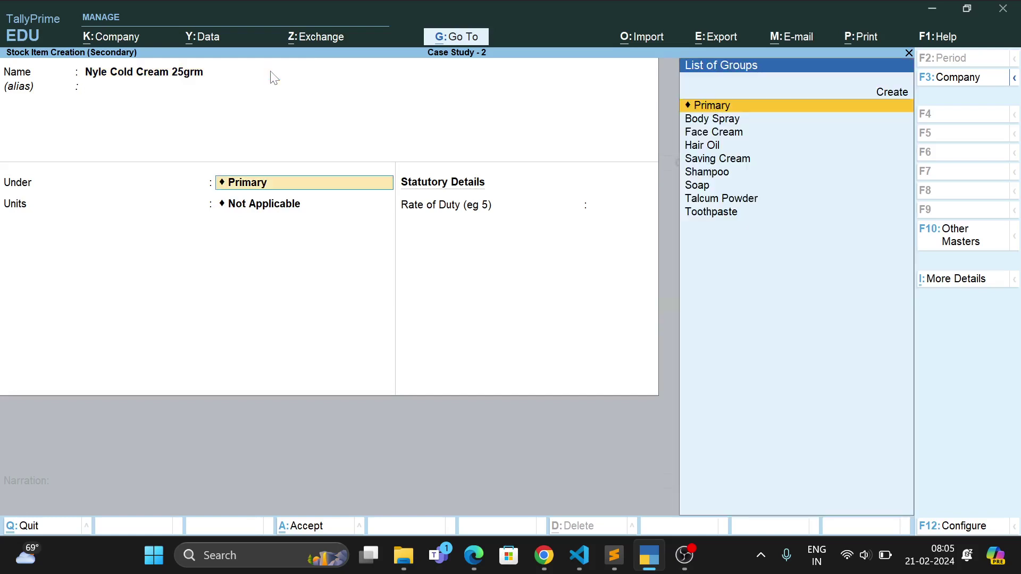
type("Fac")
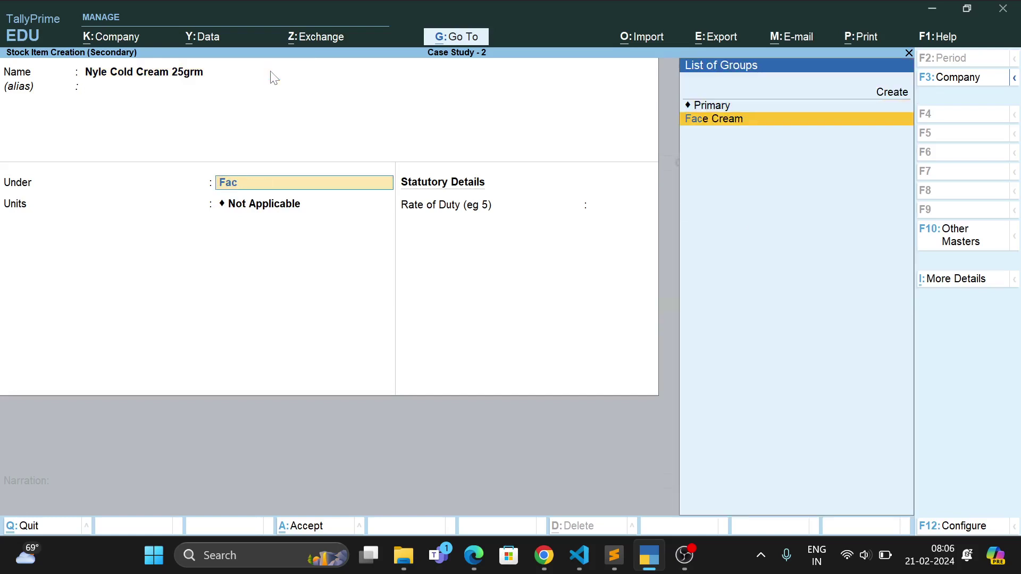
key("Return")
type("nos")
key("Return")
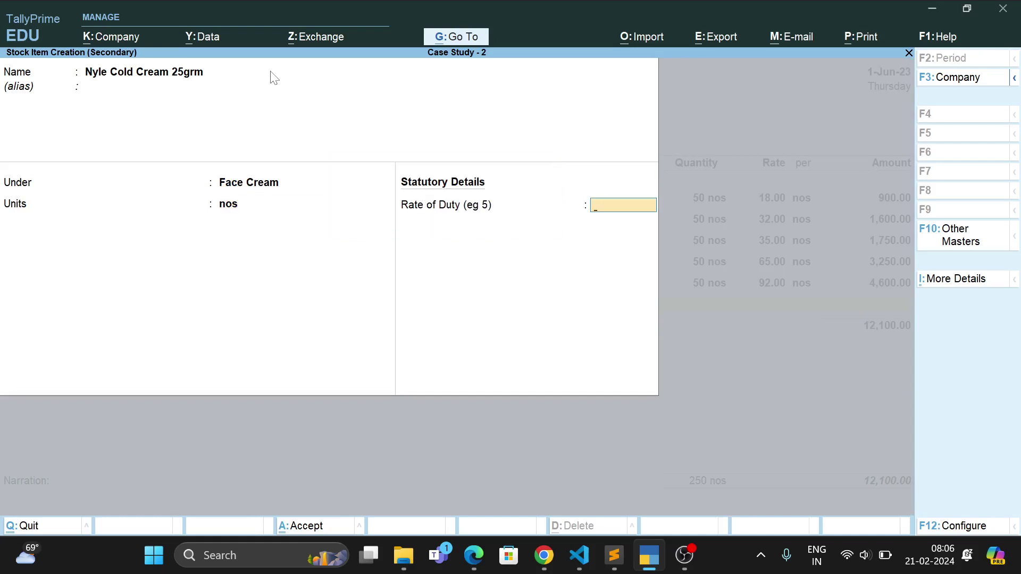
type("0")
key("Return")
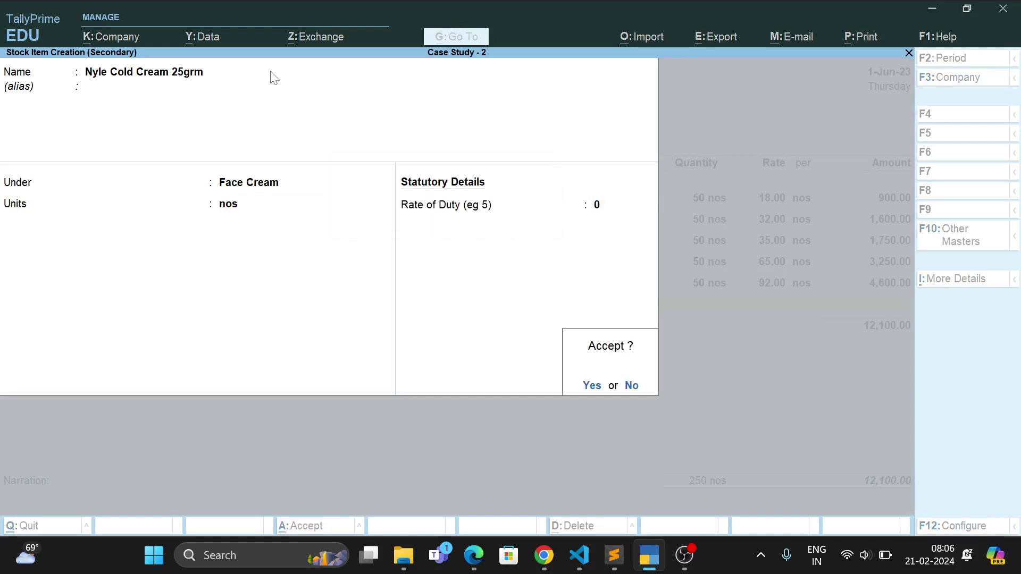
key("Return")
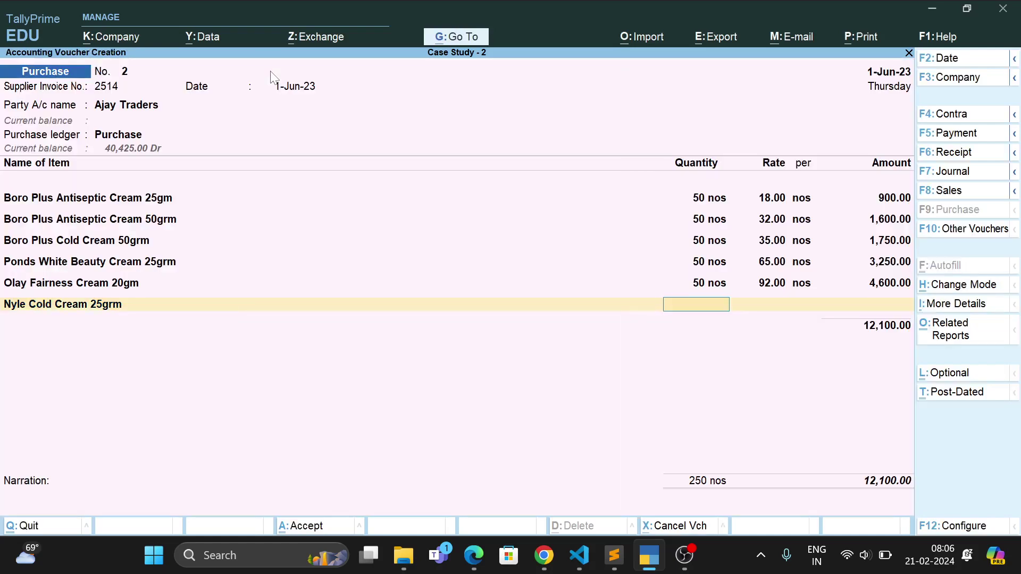
Enter 50 nos of Nyle Cold Cream 25grm at a rate of 30.00 per nos and save the purchase voucher.
type("50")
key("Return")
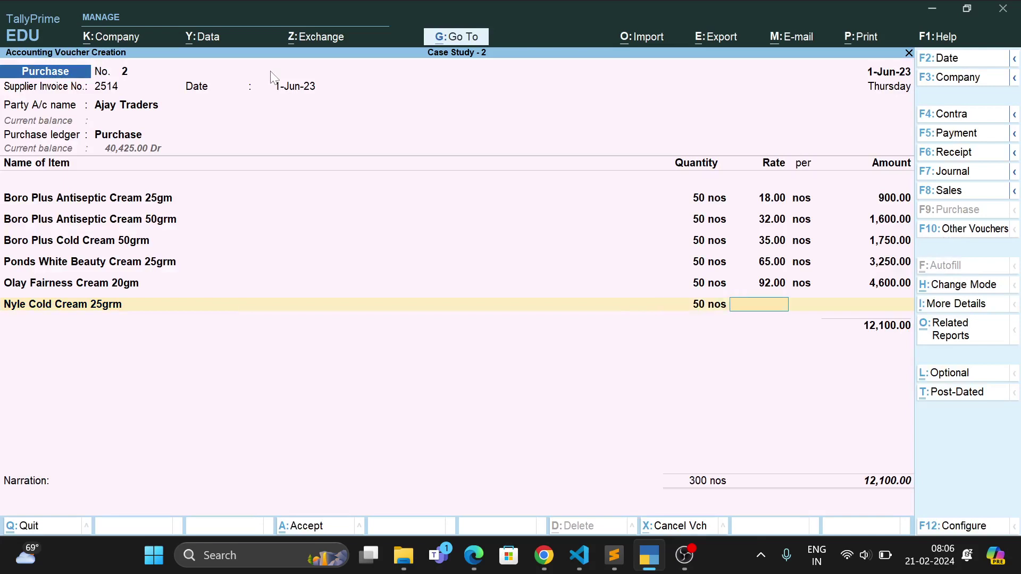
type("30")
key("Return")
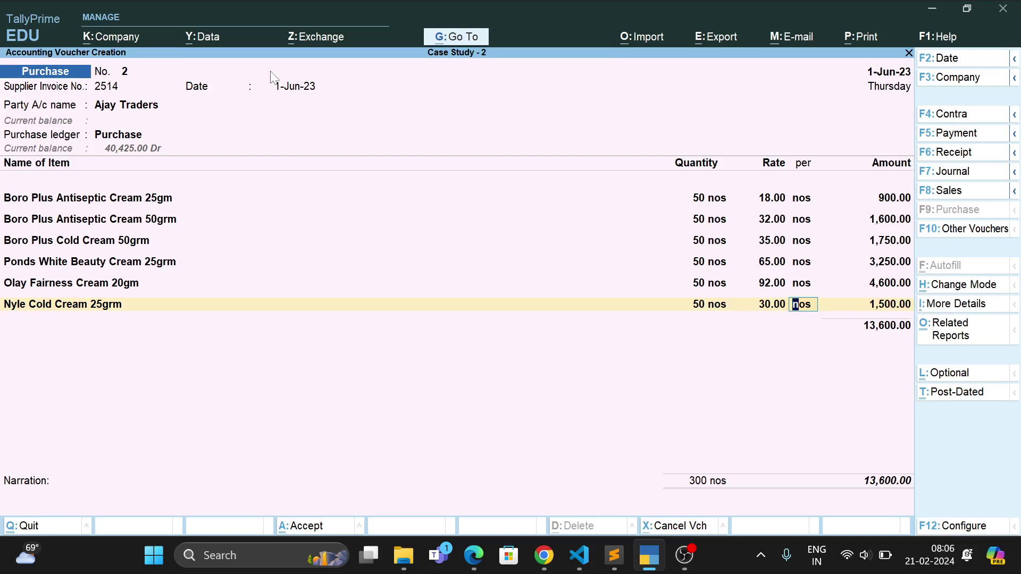
key("ctrl")
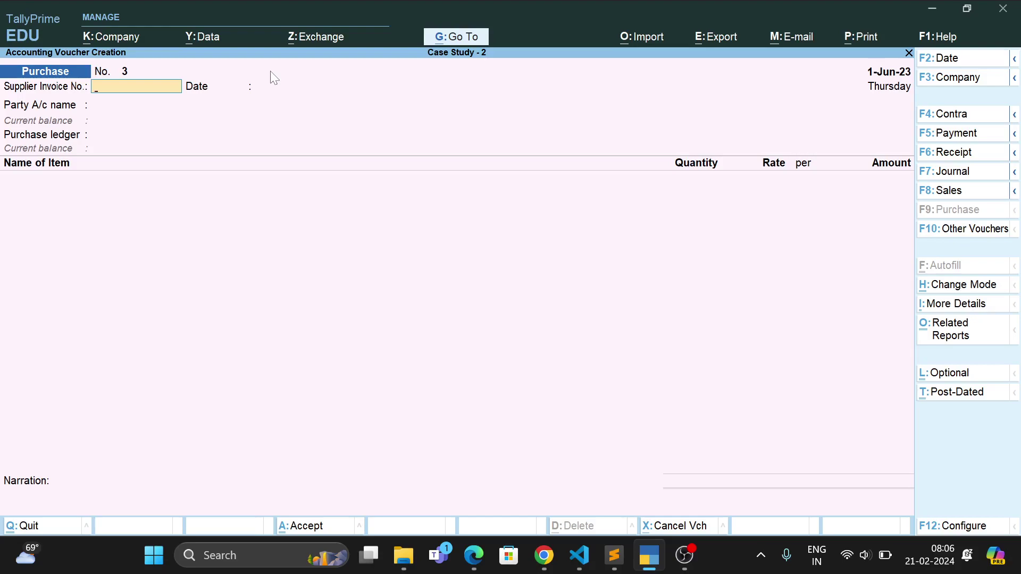
Switch to the Case Study 2 Question PDF, read transaction 28 after the Ajay Traders purchase, and return to TallyPrime.
key("alt+Tab")
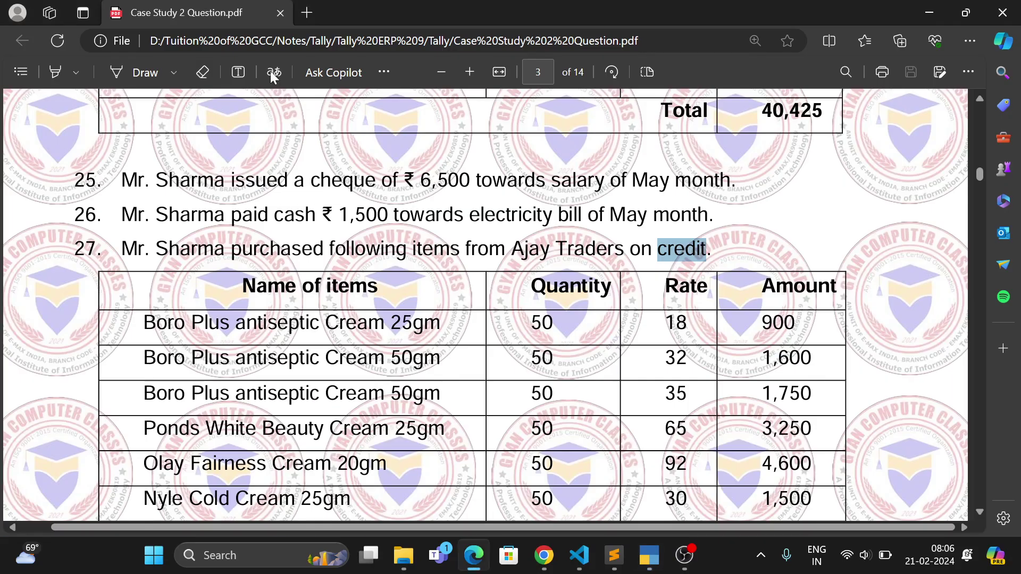
scroll(484, 303, "down", 10)
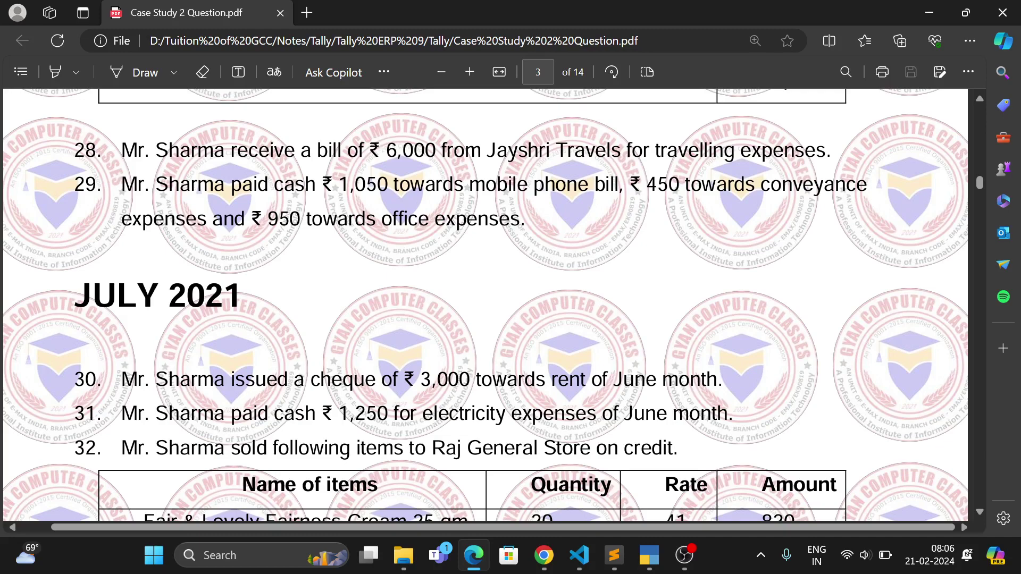
key("alt+Tab")
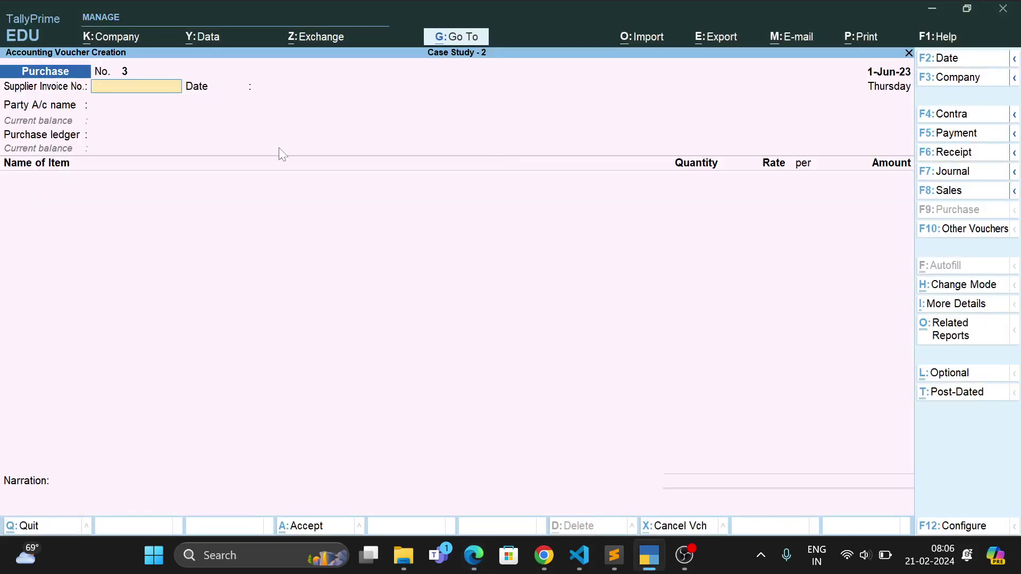
Start a journal voucher, debit Telephone Expenses with 6,000, and set the second line as a To entry.
key("F7")
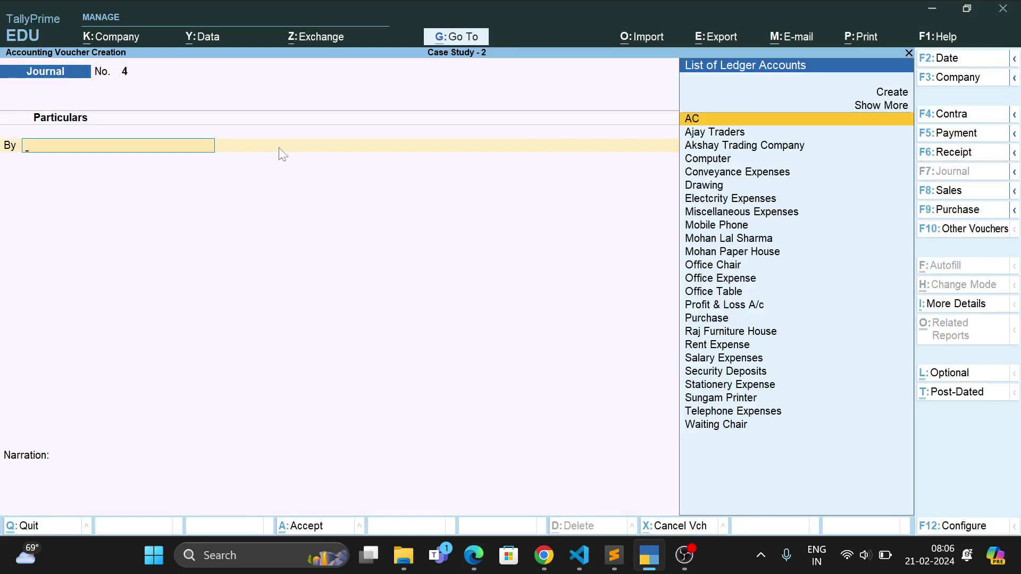
type("Te")
key("Return")
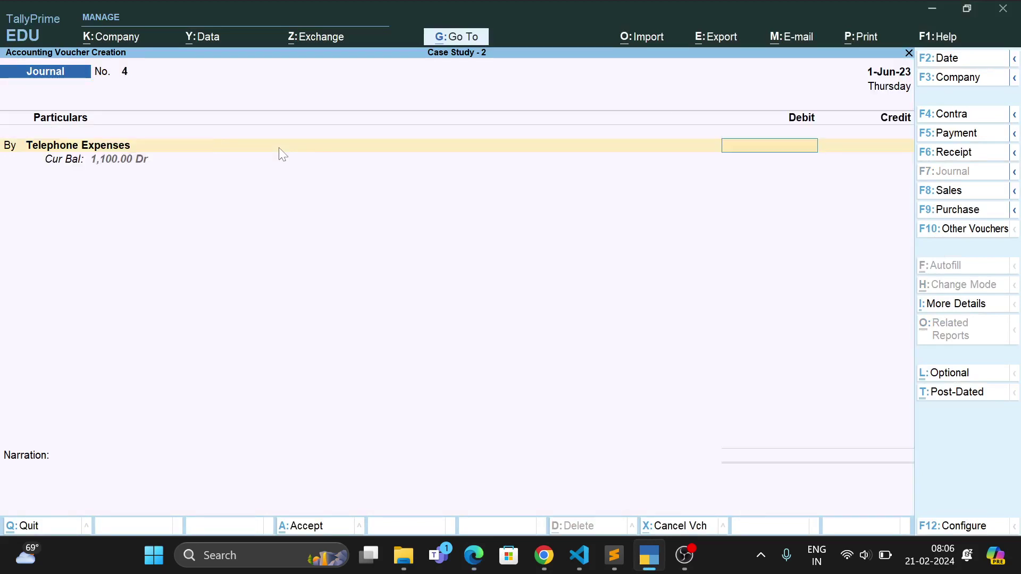
type("6,00")
type("000")
key("Return")
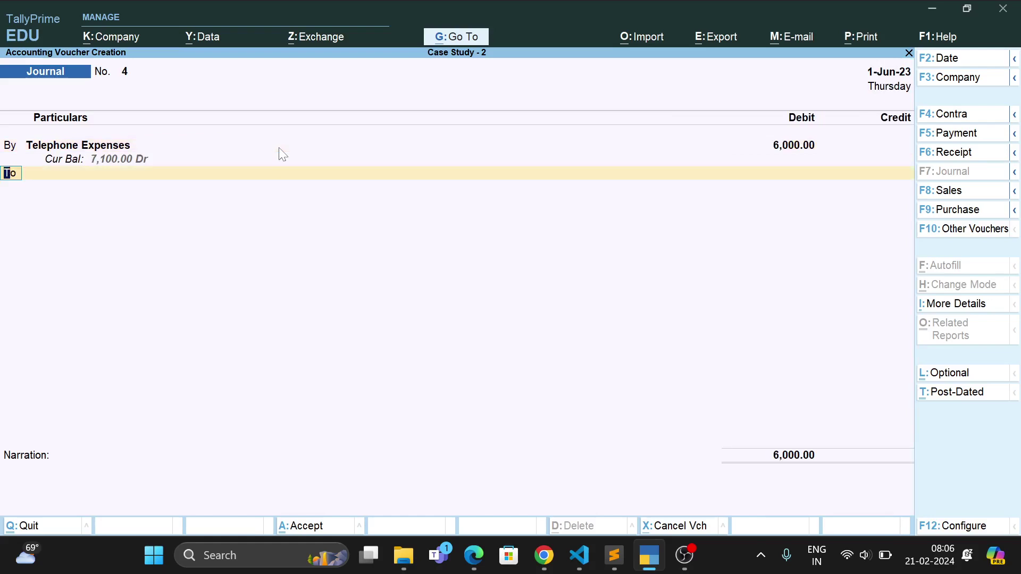
type("c")
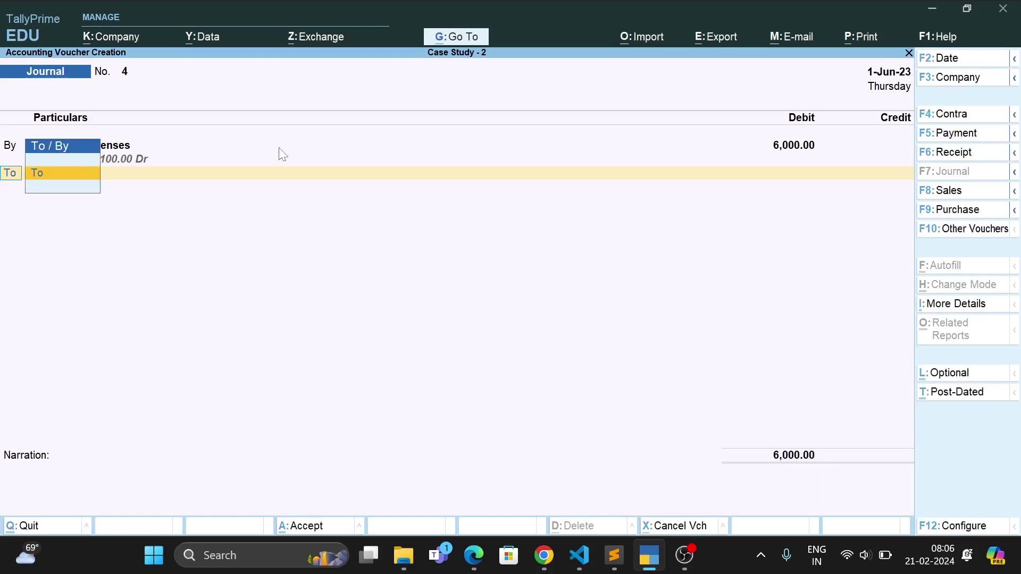
key("Return")
type("ja")
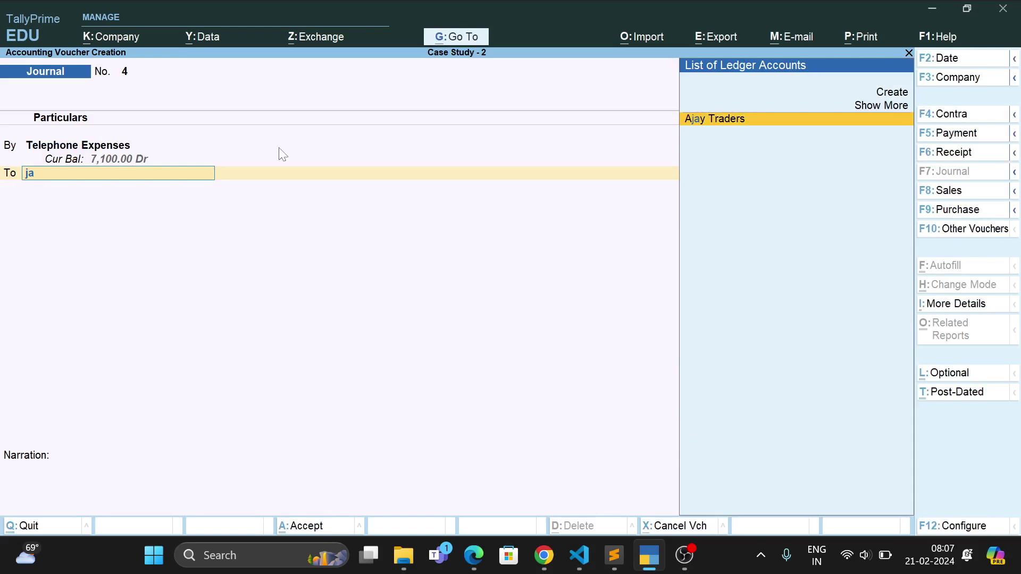
key("BackSpace")
key("BackSpace")
type("jay")
key("BackSpace")
key("BackSpace")
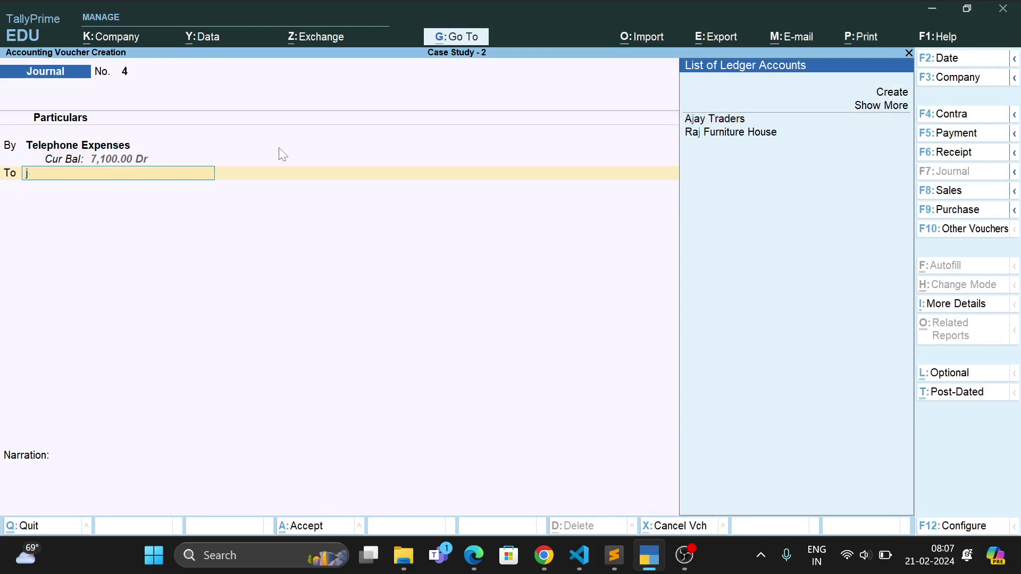
key("BackSpace")
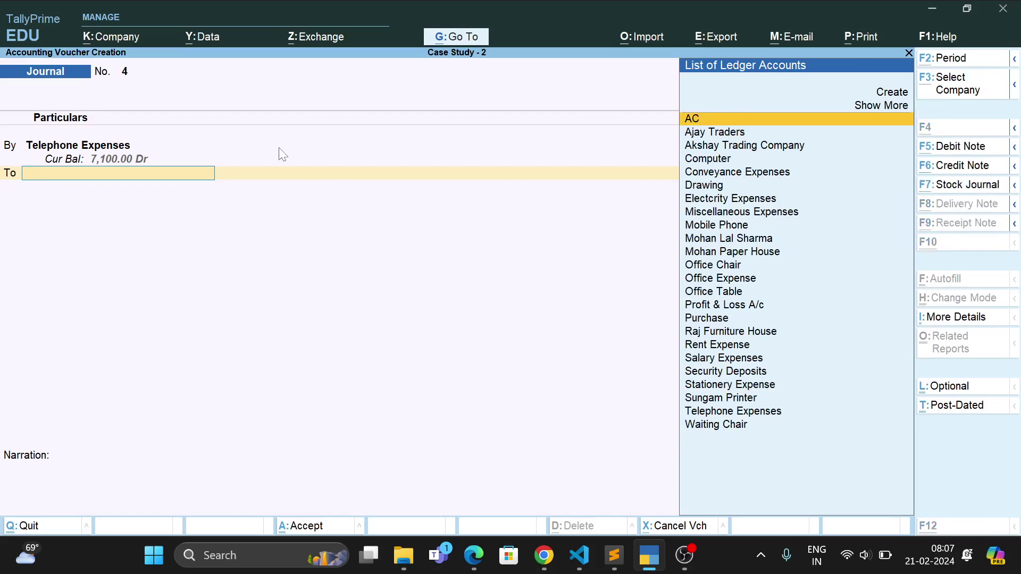
Create the ledger Jayshri Travels under Indirect Expenses with the ledger type Not Applicable for the journal's To line.
key("alt+c")
type("Jay")
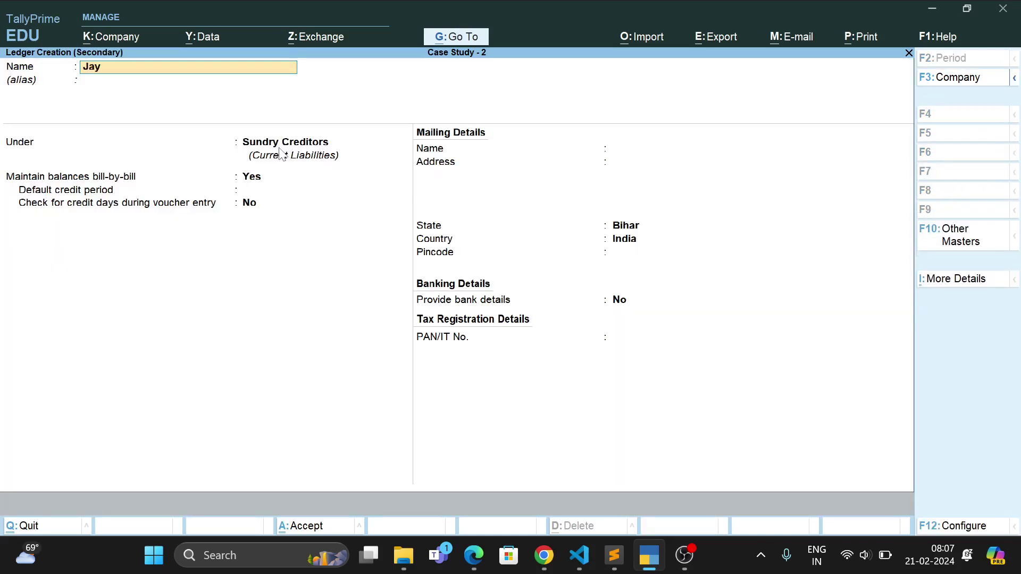
type("sh")
type("ri Travels")
key("Return")
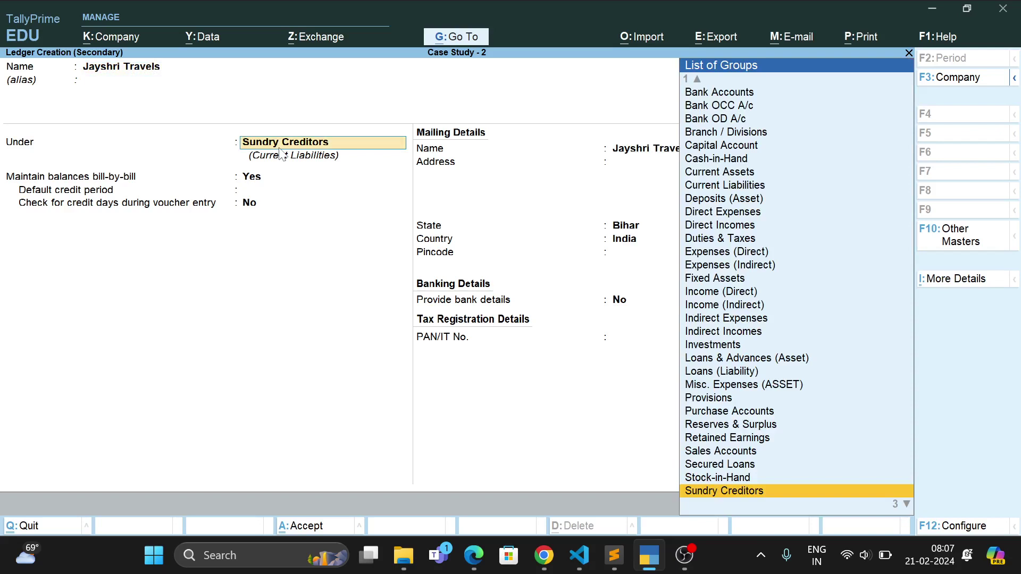
type("In")
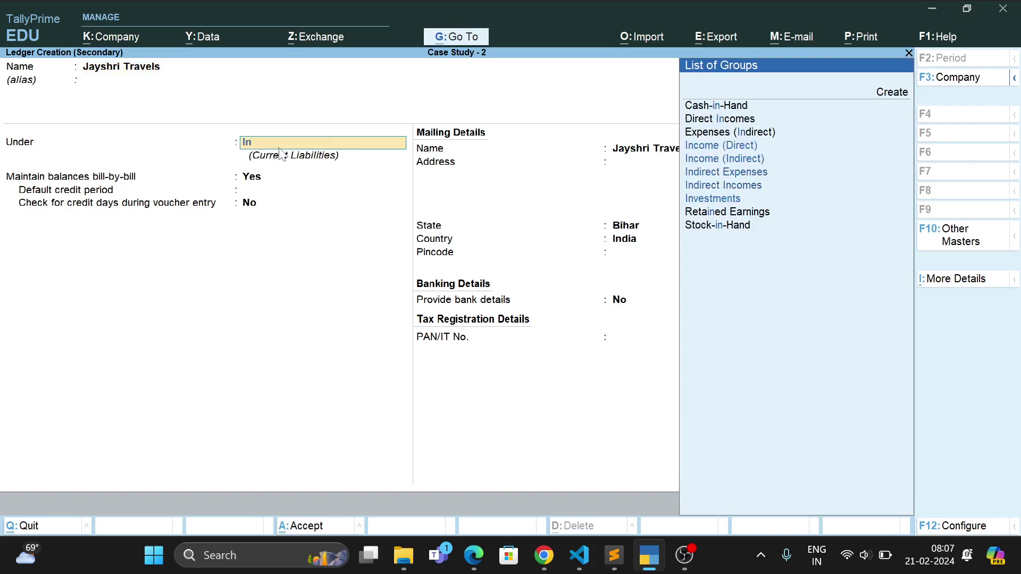
type("d")
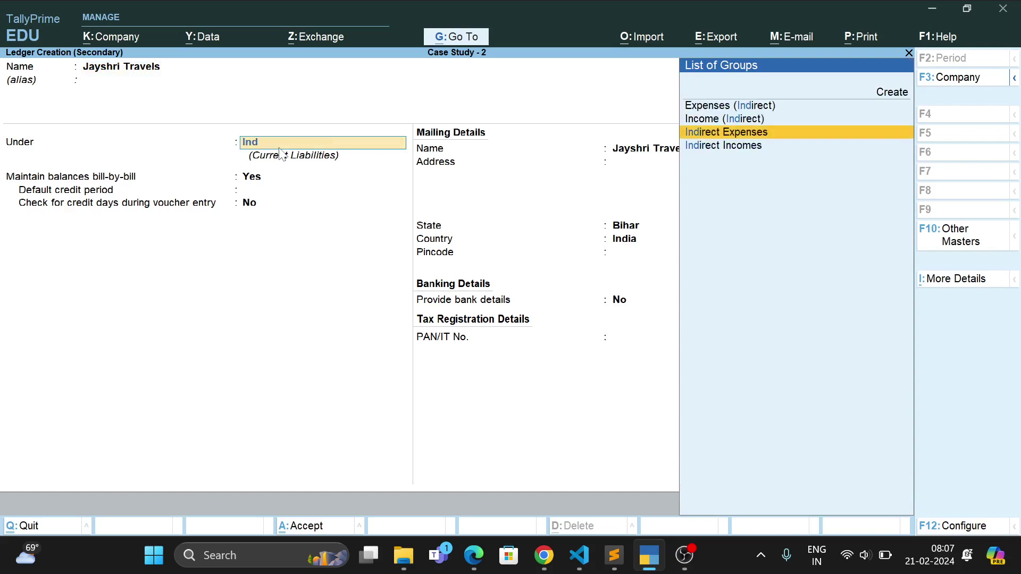
key("Return")
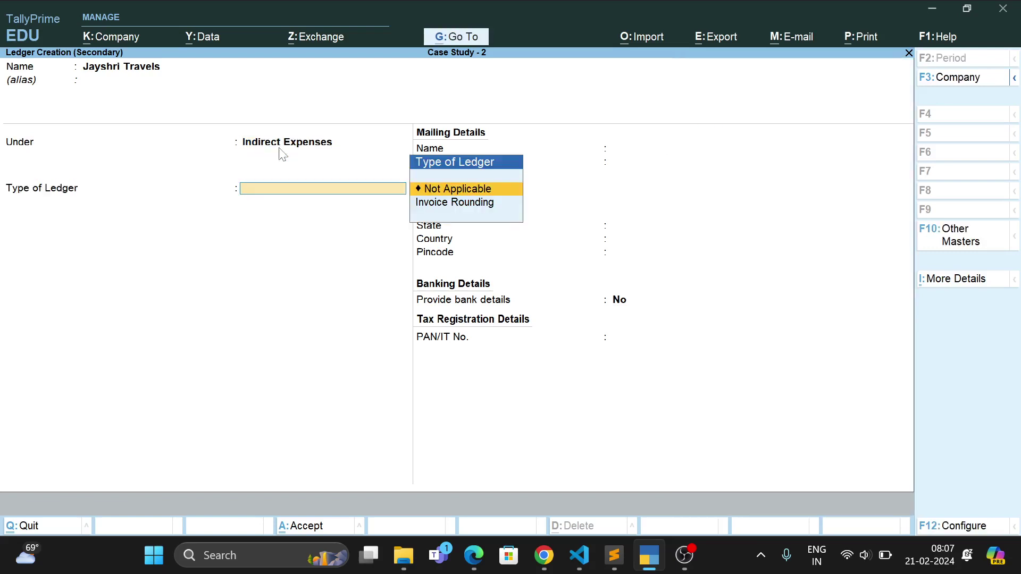
key("Return")
key("ctrl+a")
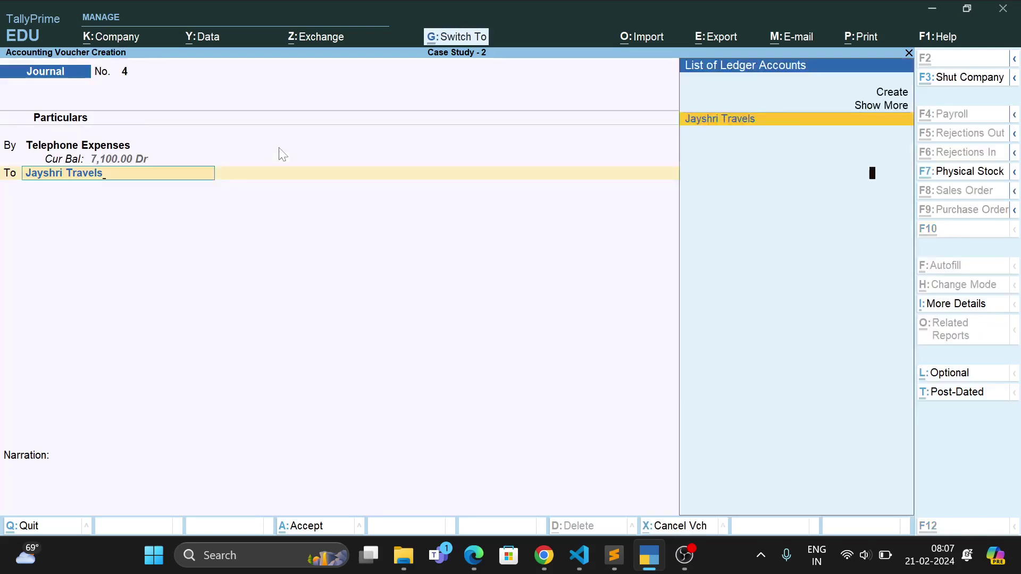
Credit Jayshri Travels with 6,000 and save the journal voucher.
key("Return")
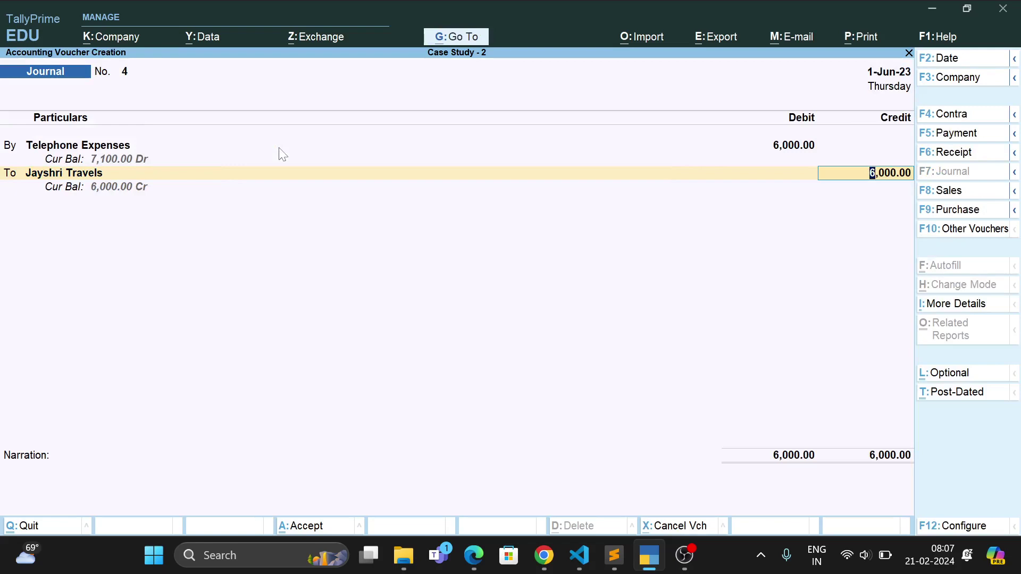
key("ctrl")
key("ctrl+a")
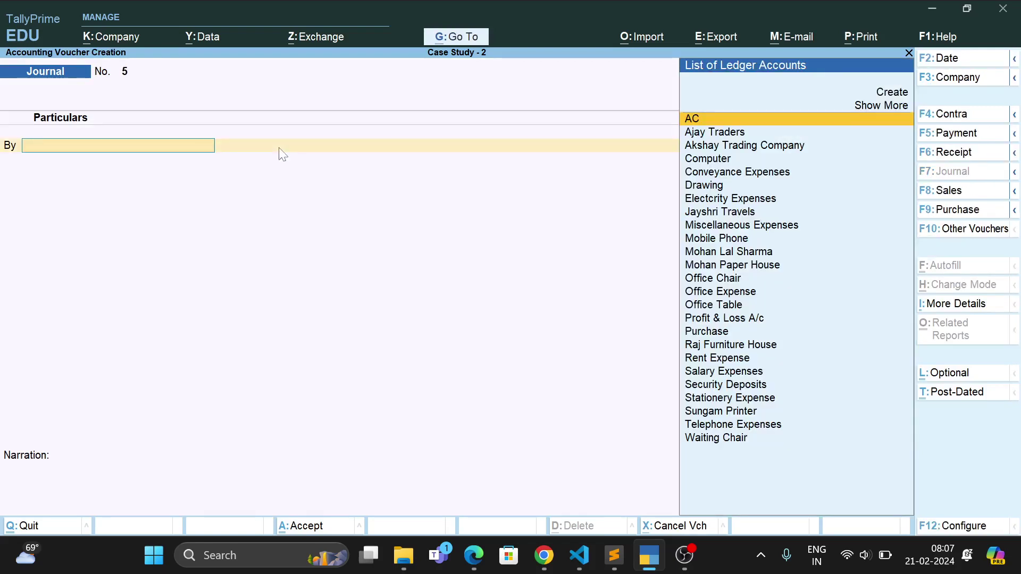
Check transaction 29 in the Case Study 2 Question PDF, return to TallyPrime, and start a payment voucher debiting Telephone Expenses with 1,050.
key("alt+Tab")
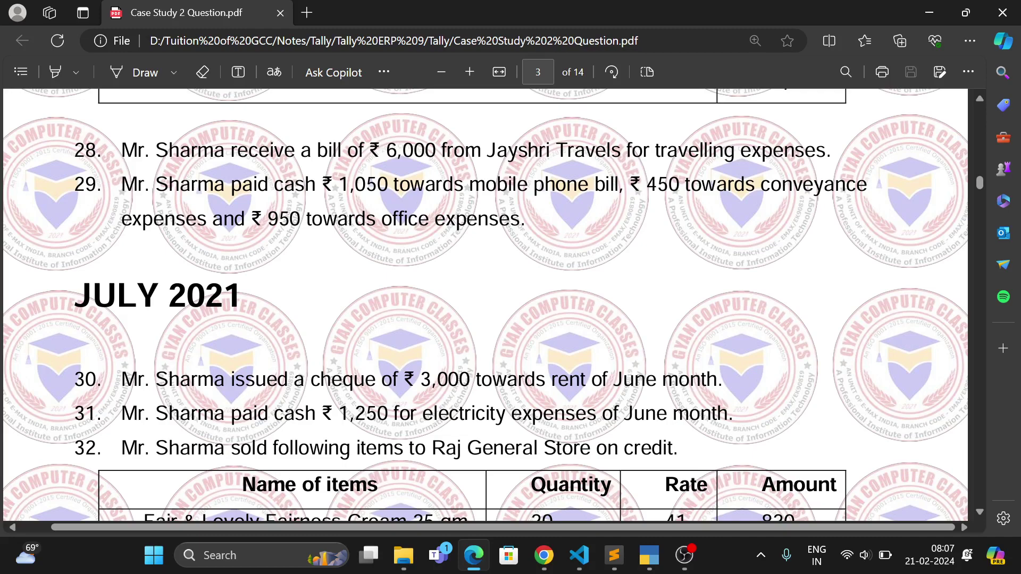
key("alt+Tab")
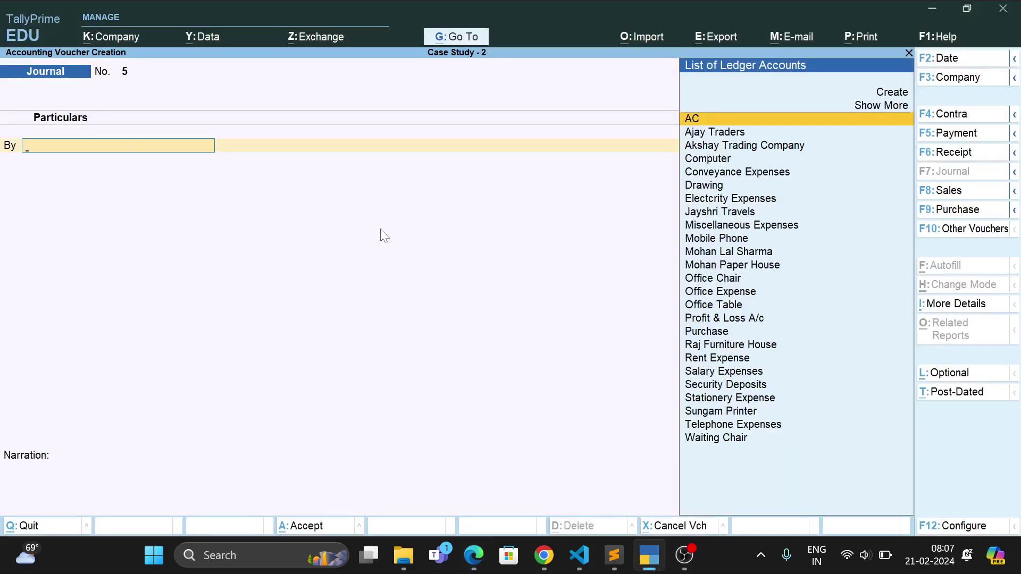
key("F5")
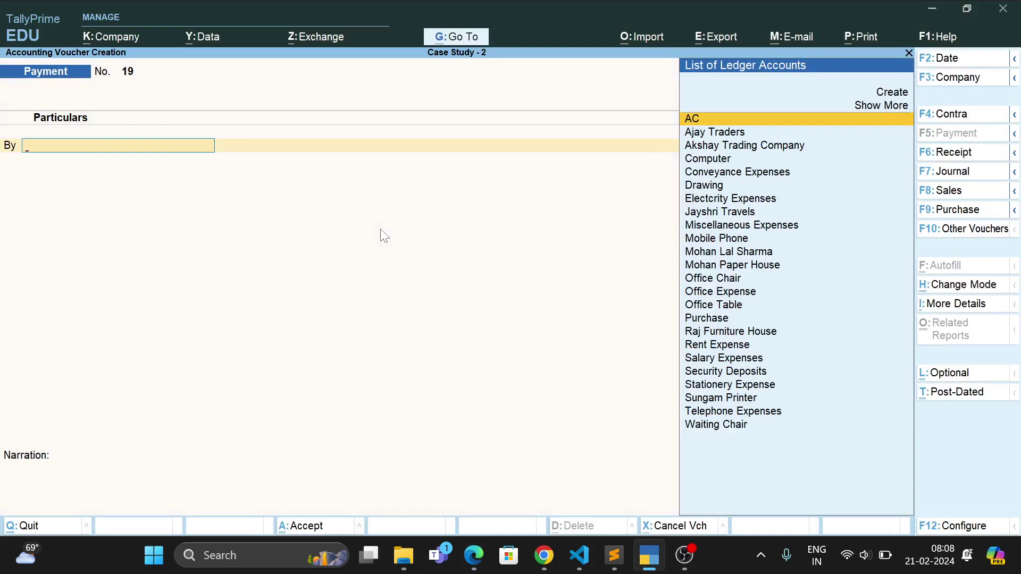
type("Tele")
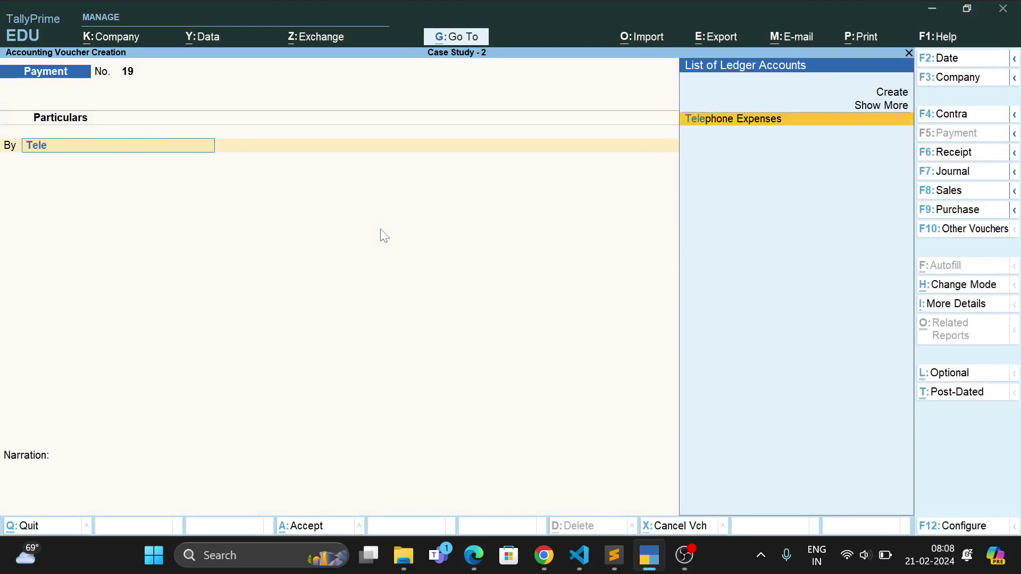
key("Return")
type("1050")
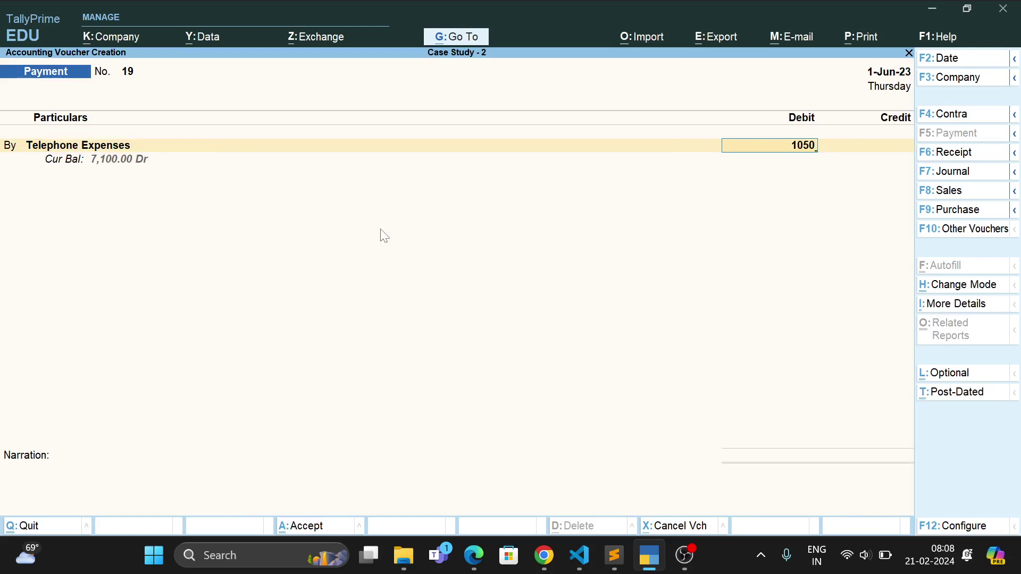
key("Return")
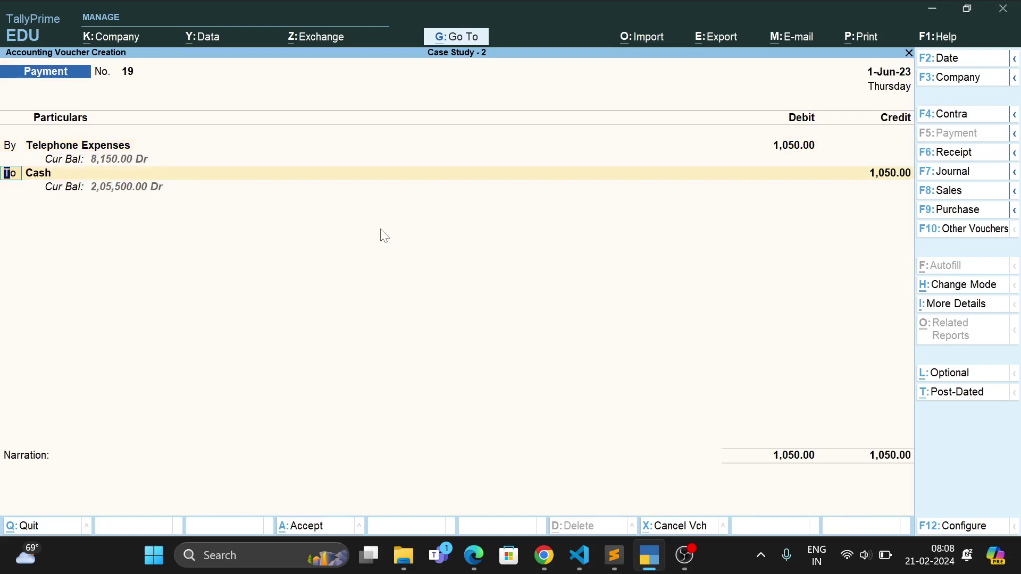
Change the second line of the payment voucher to a By entry debiting Conveyance Expenses with 450.
key("b")
key("Return")
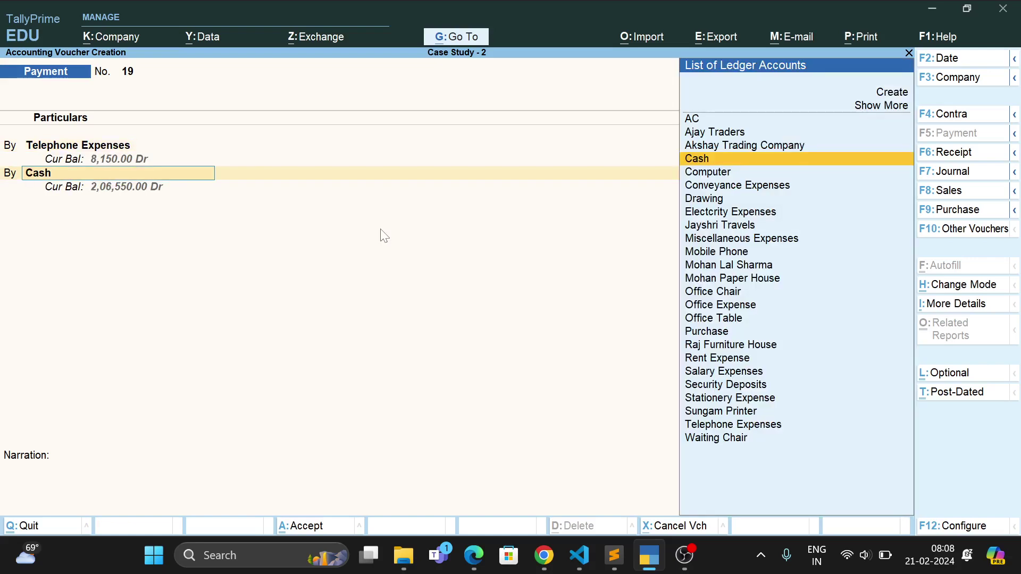
type("Co")
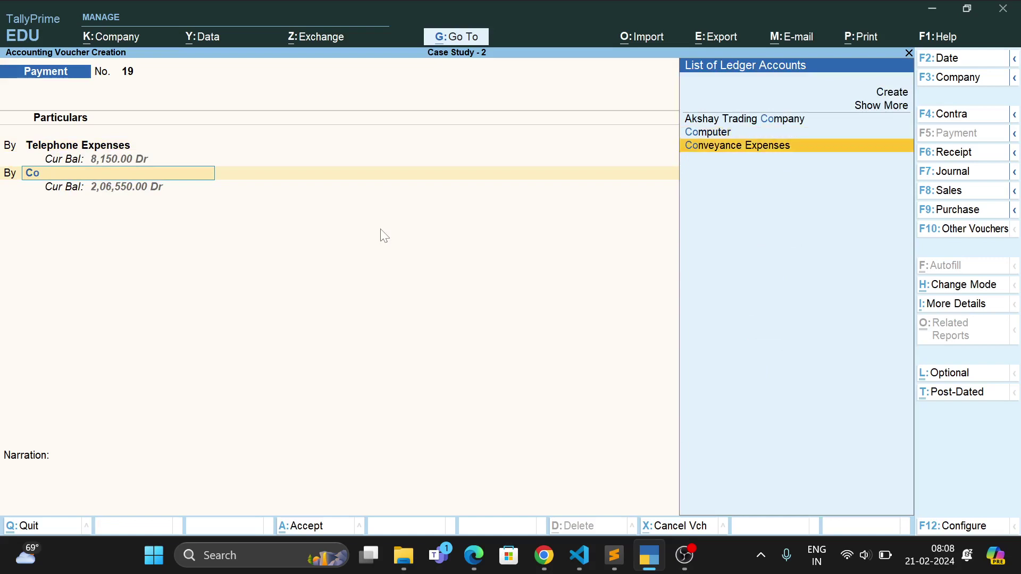
key("Return")
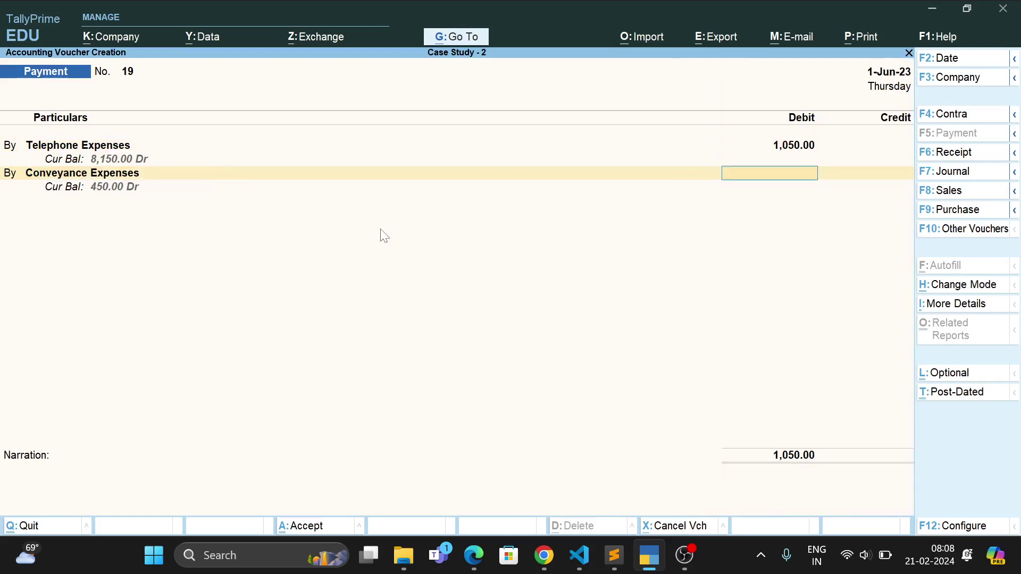
type("450")
key("Return")
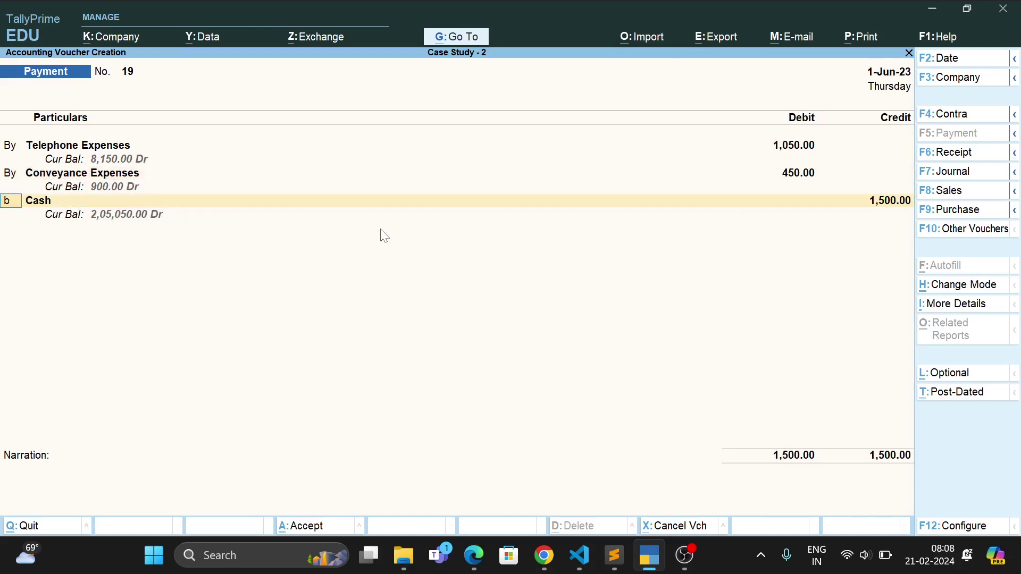
Change the third line of the payment voucher to a By entry debiting Office Expense with 950.
key("b")
key("Return")
type("Off")
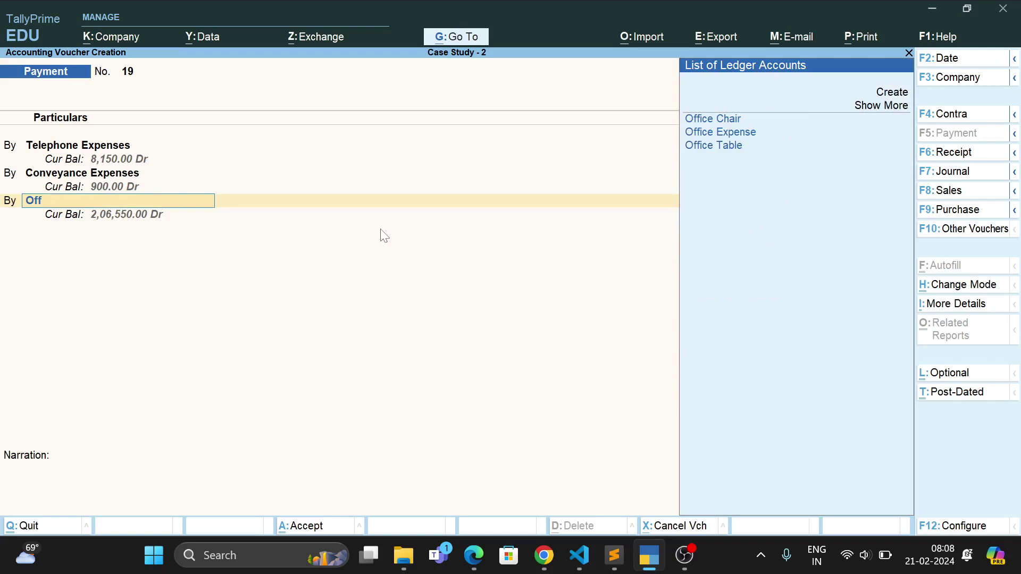
key("Down")
key("Return")
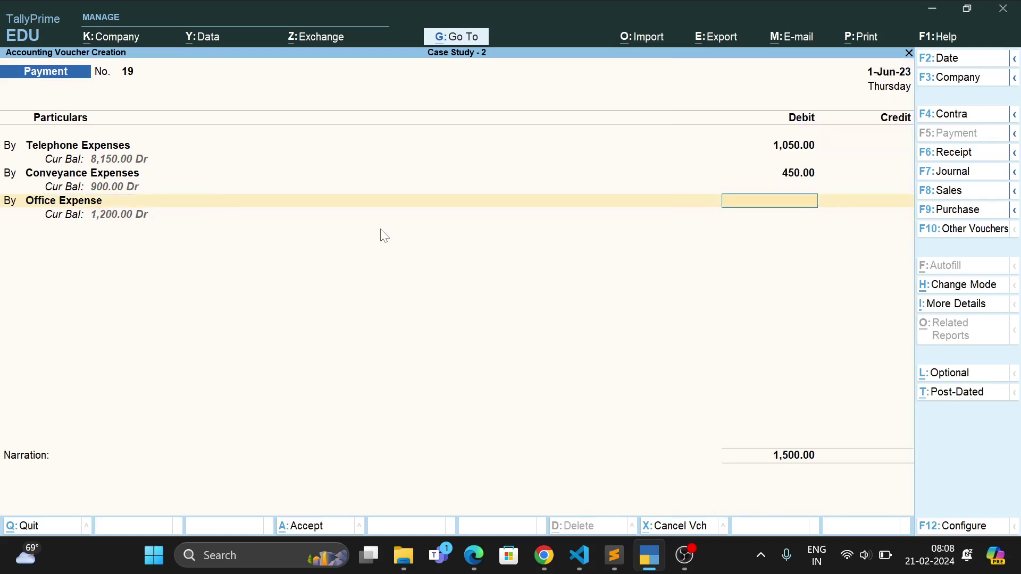
type("950")
key("Return")
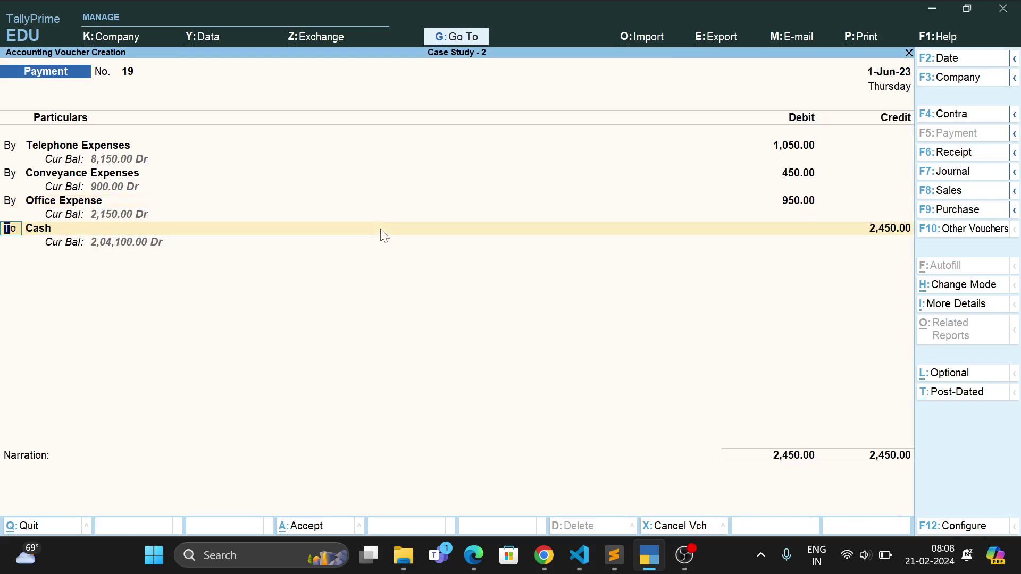
Keep Cash as the credited ledger, save the payment voucher, and quit voucher creation to the Gateway of Tally.
key("Return")
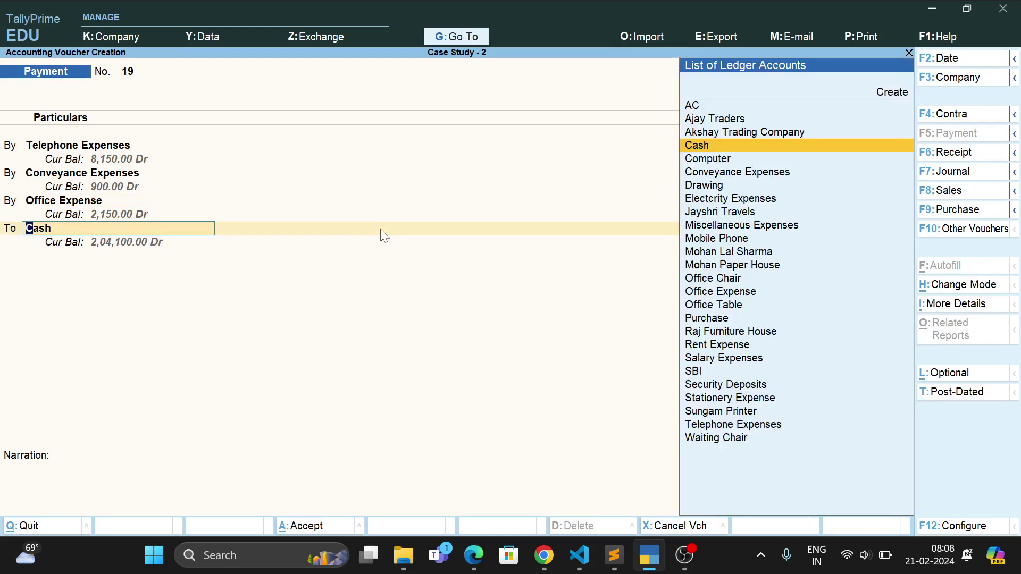
key("ctrl")
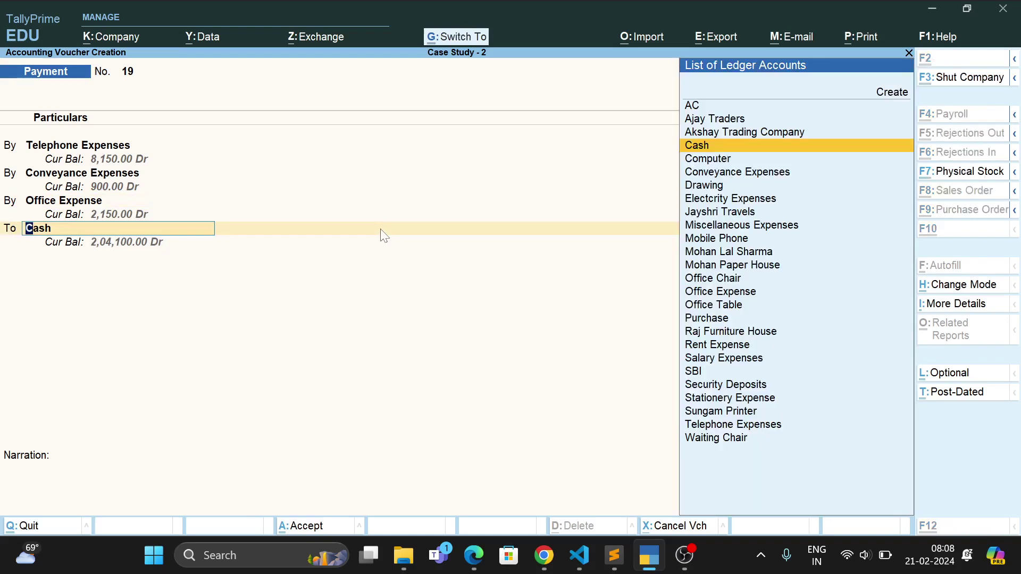
key("ctrl+a")
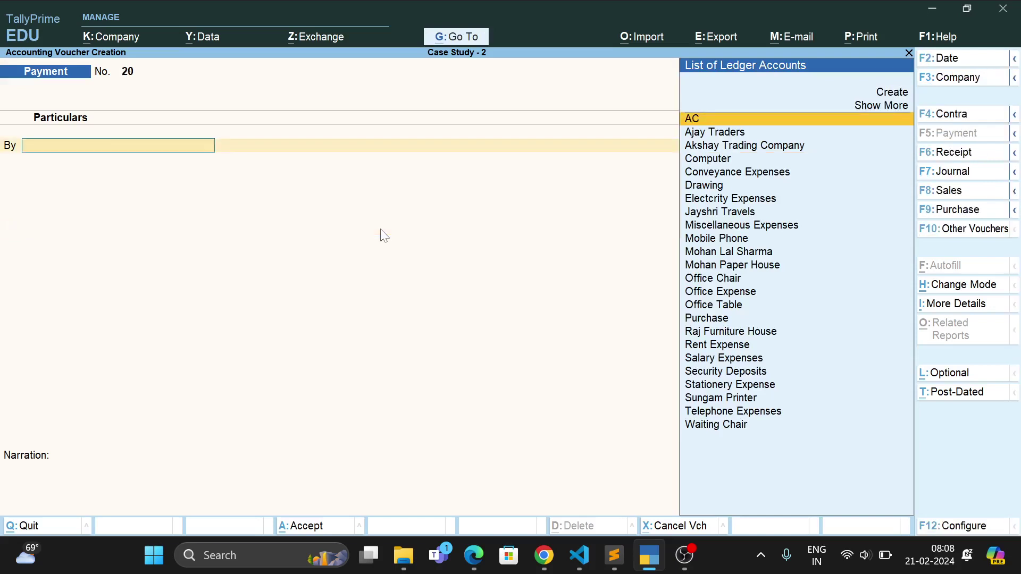
key("Escape")
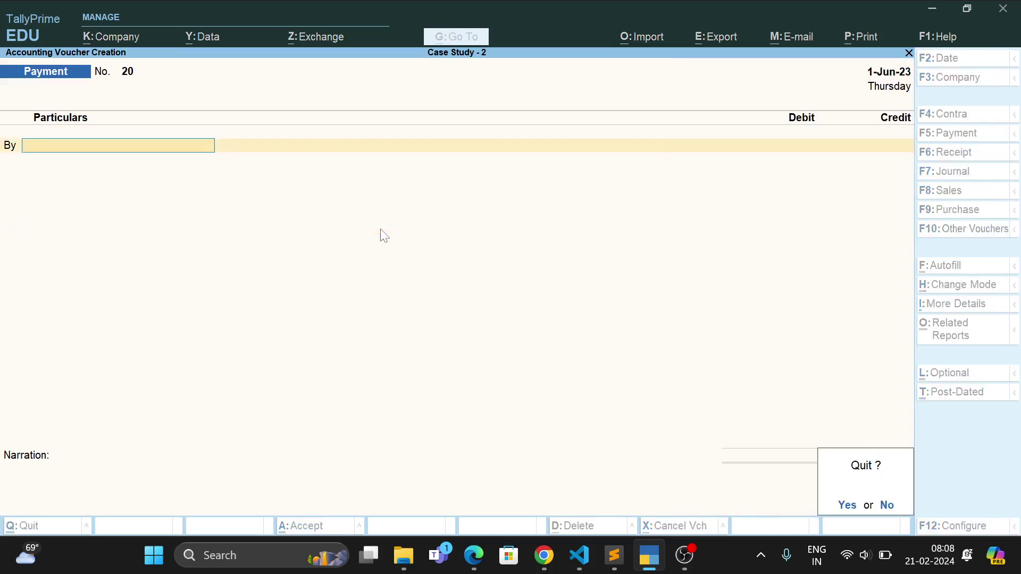
key("y")
Switch to the Case Study 2 Question PDF, review transactions 28 and 29 that end the month, and return to TallyPrime.
key("alt+Tab")
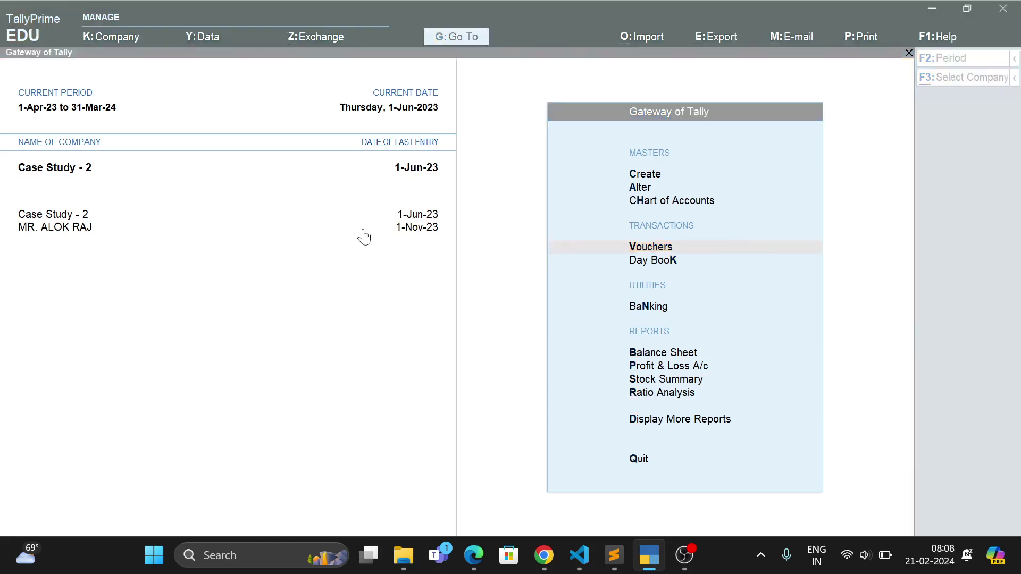
left_click_drag(311, 219, 467, 218)
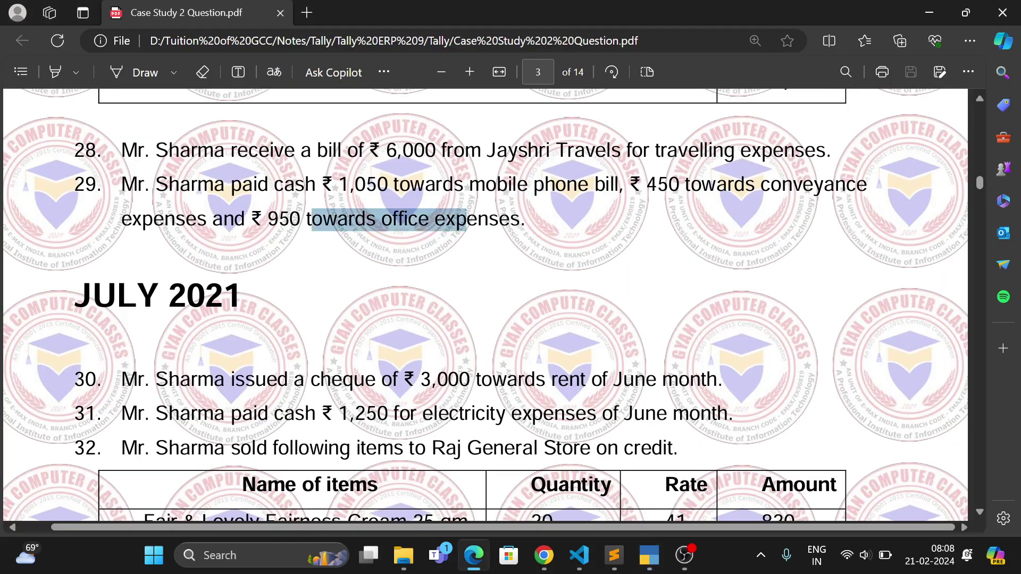
scroll(466, 218, "up", 3)
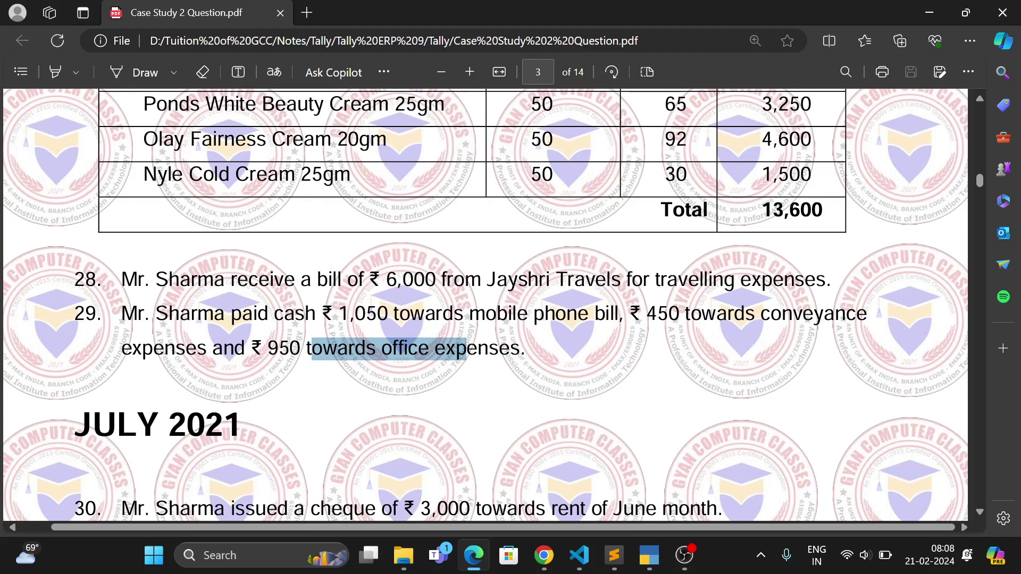
key("alt+Tab")
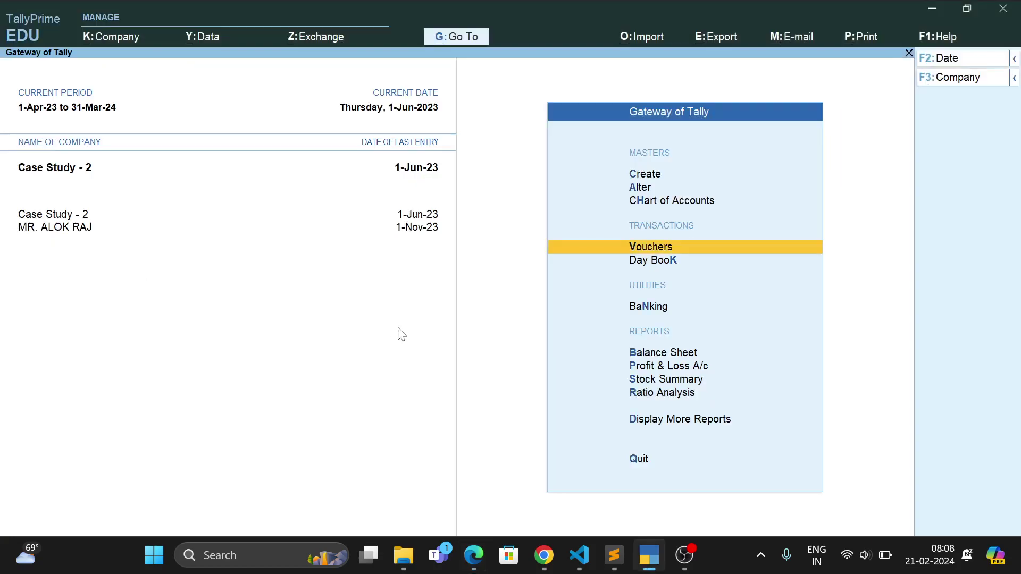
View the Trial Balance of Case Study - 2 and return to the Gateway of Tally.
key("Down")
key("Down")
key("Down")
key("Down")
key("Down")
key("Down")
key("Down")
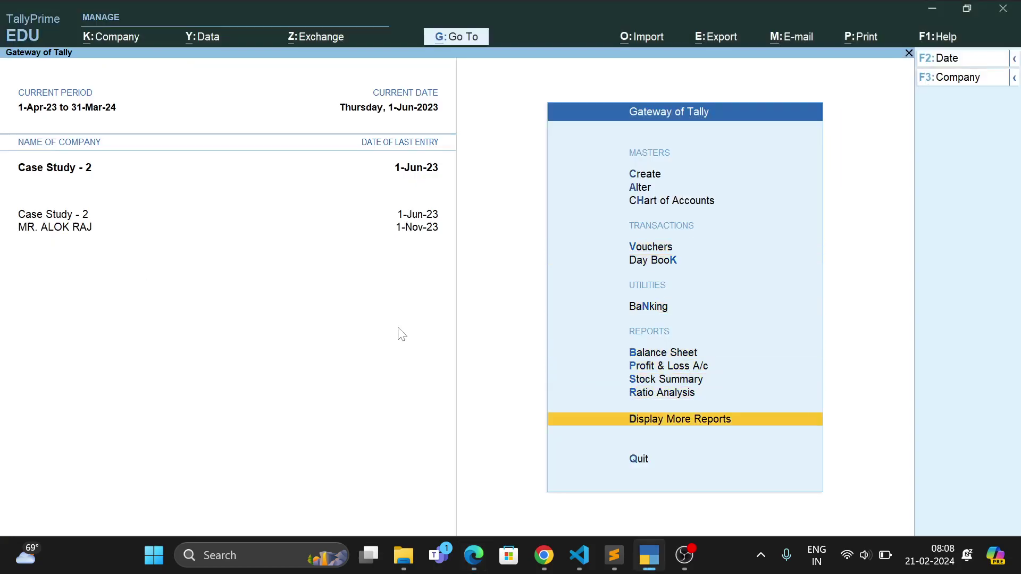
key("Return")
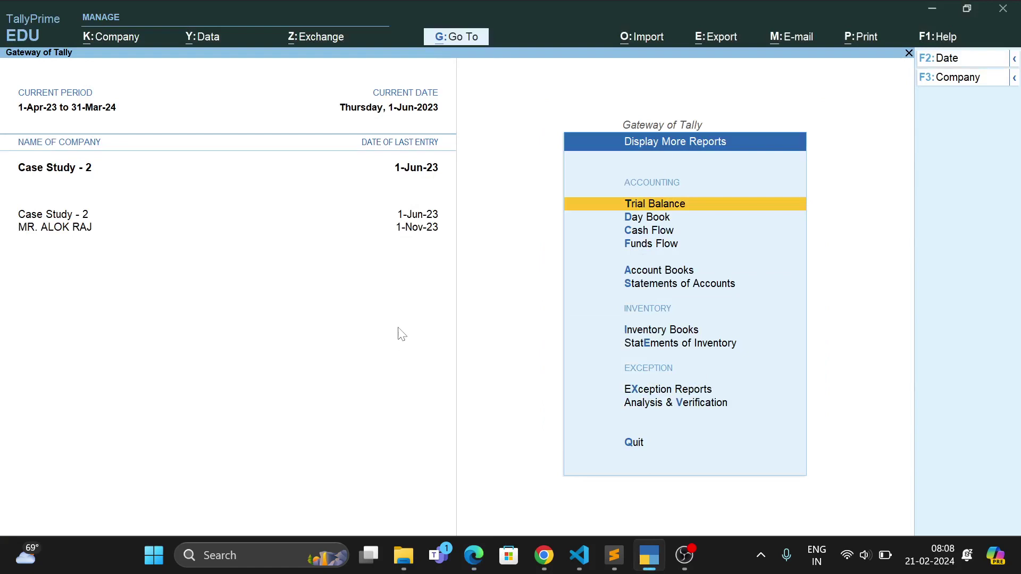
key("Return")
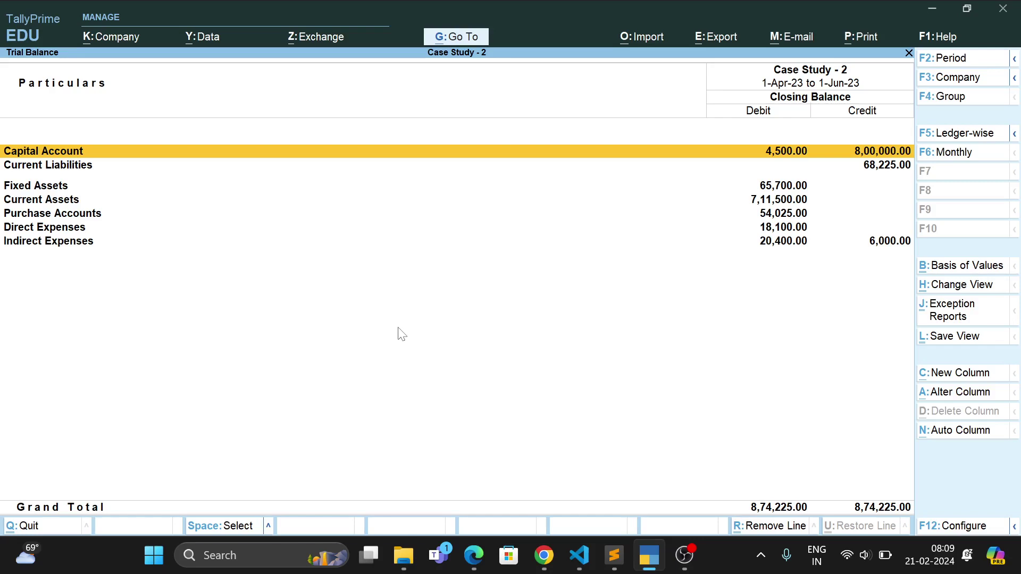
key("Escape")
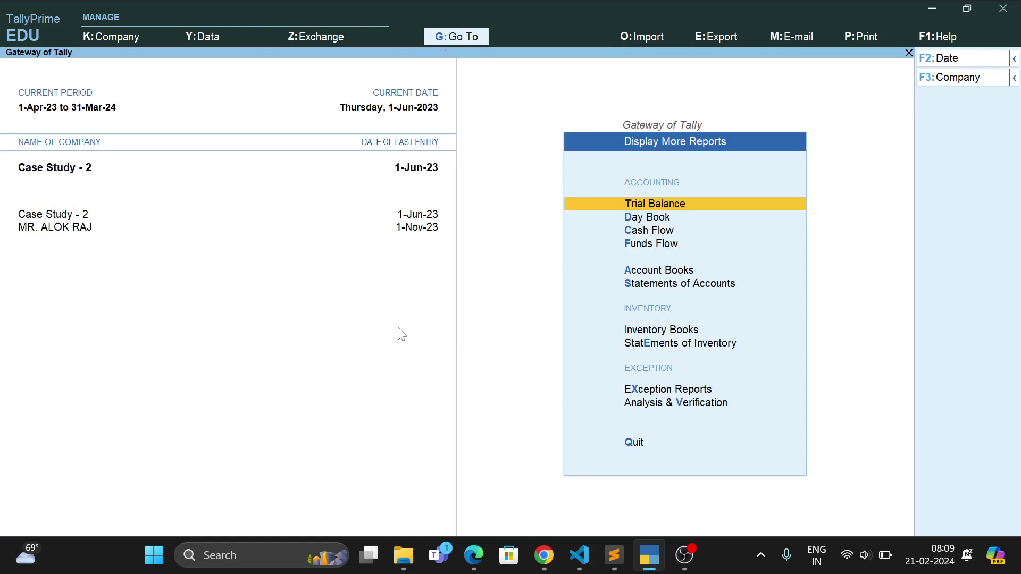
key("Escape")
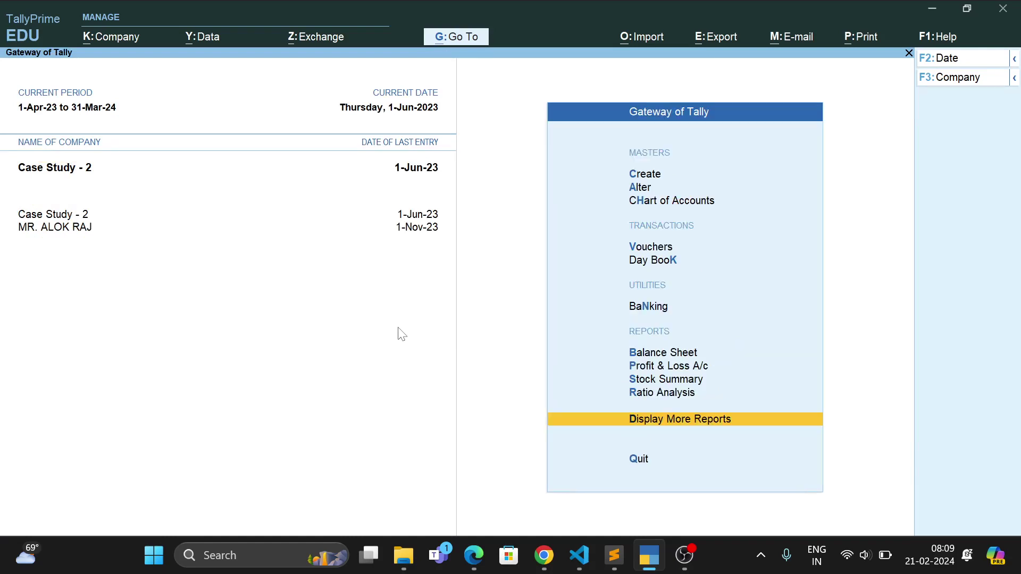
Display the Balance Sheet of Case Study - 2.
key("Up")
key("Up")
key("Up")
key("Return")
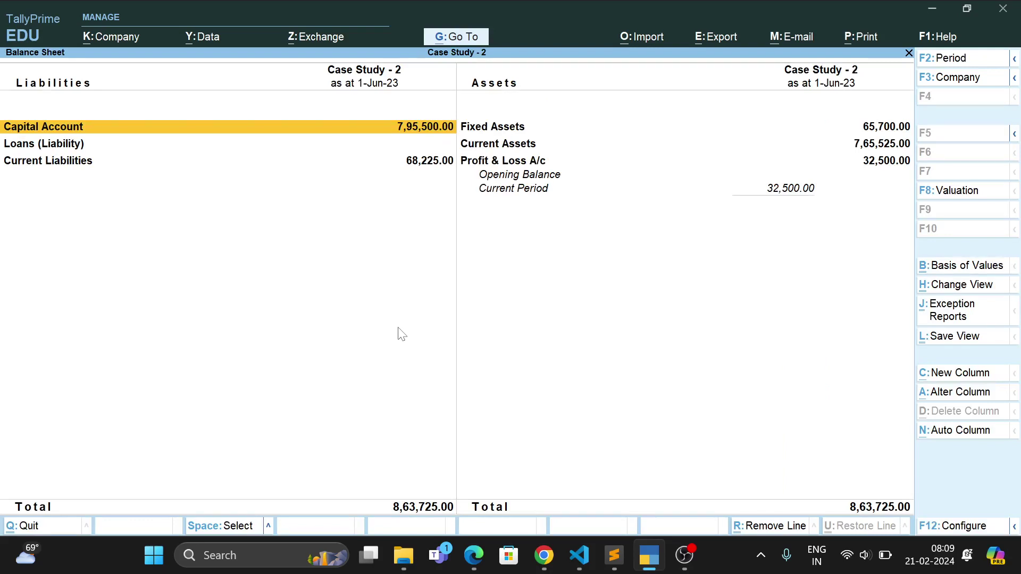
Drill down from Current Liabilities into the Sundry Creditors ledger balances, and return to the Balance Sheet.
key("Down")
key("Down")
key("Return")
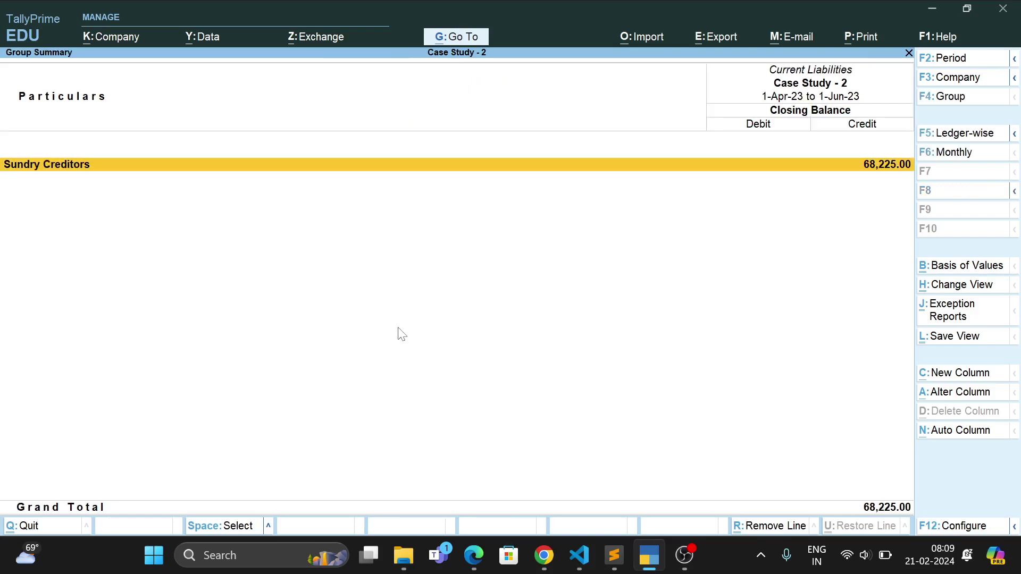
key("Return")
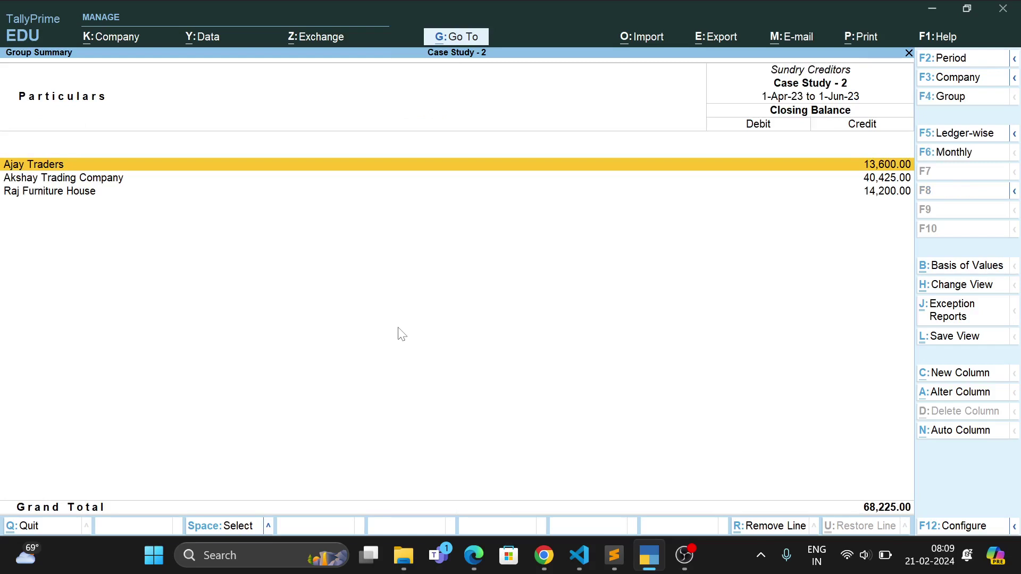
key("Escape")
key("Escape")
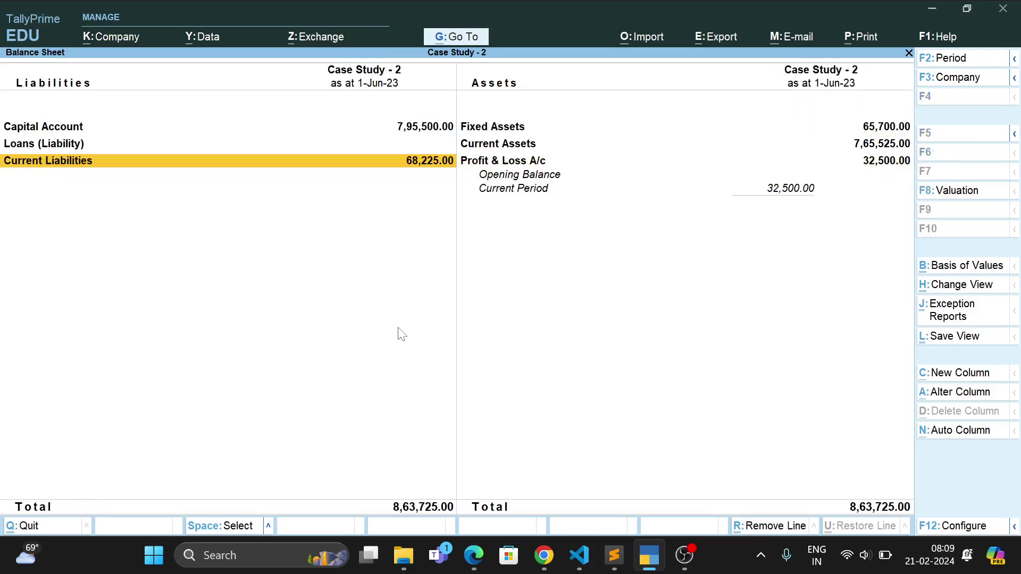
View the ledgers that make up Fixed Assets on the assets side, and return to the Balance Sheet.
key("Right")
key("Up")
key("Up")
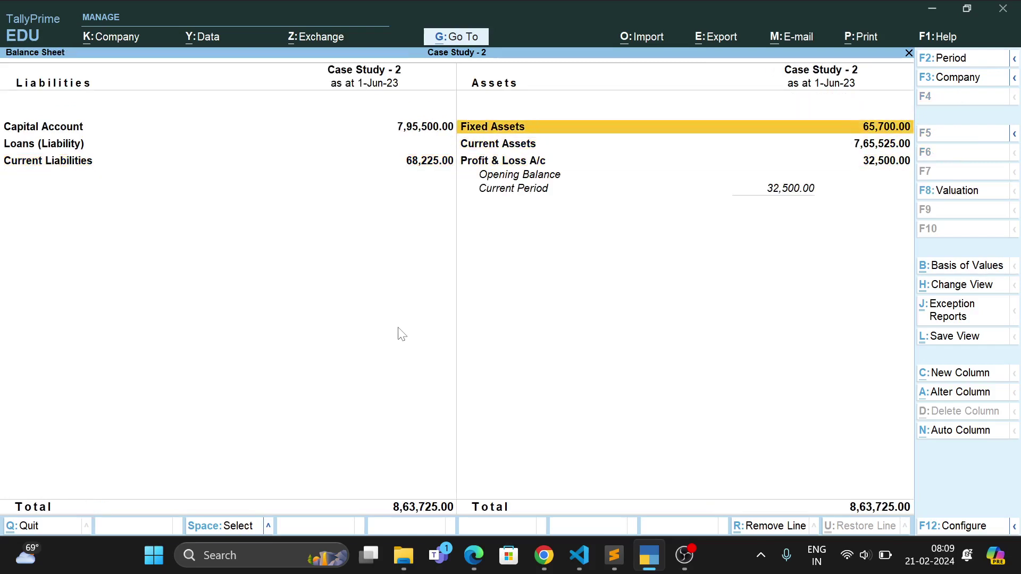
key("Return")
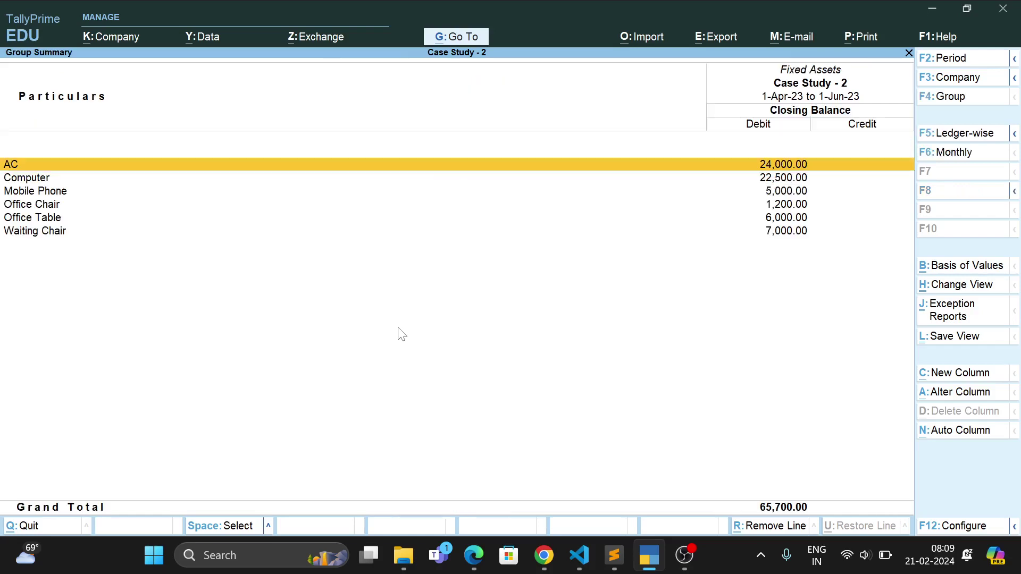
key("Down")
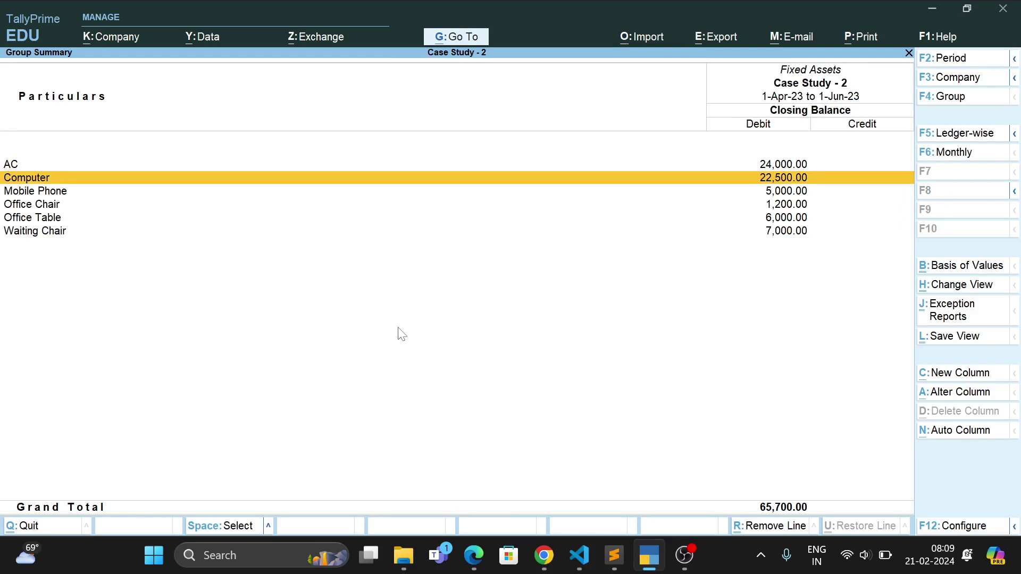
key("Escape")
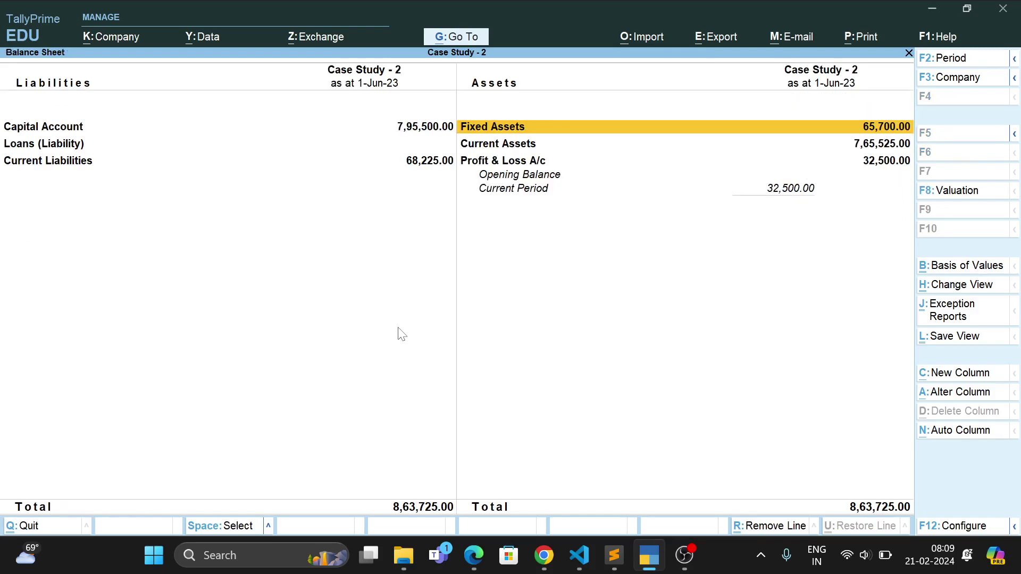
Review the Current Assets group summary, including the item-wise breakdown of Closing Stock, and return to the Balance Sheet.
key("Down")
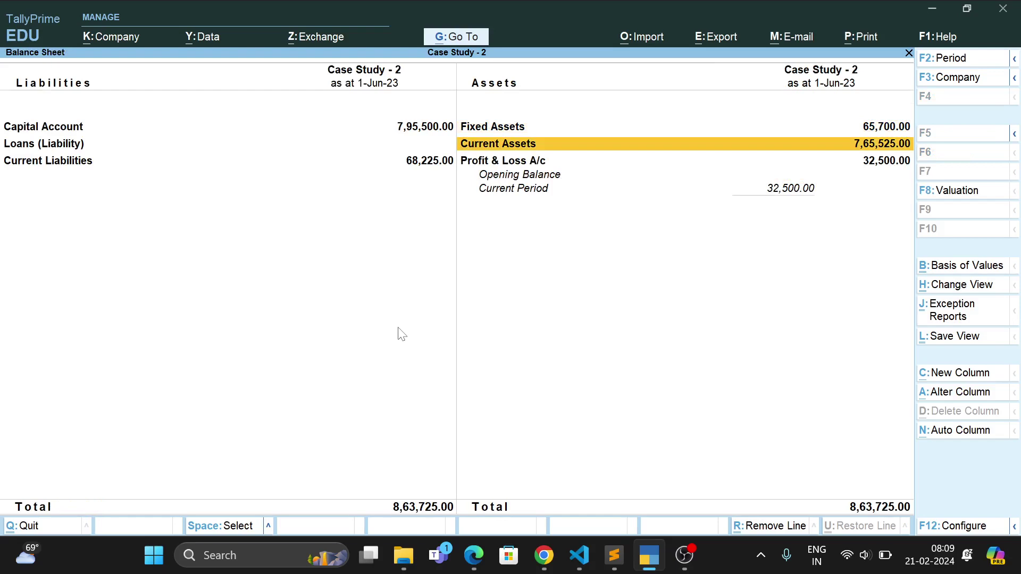
key("Return")
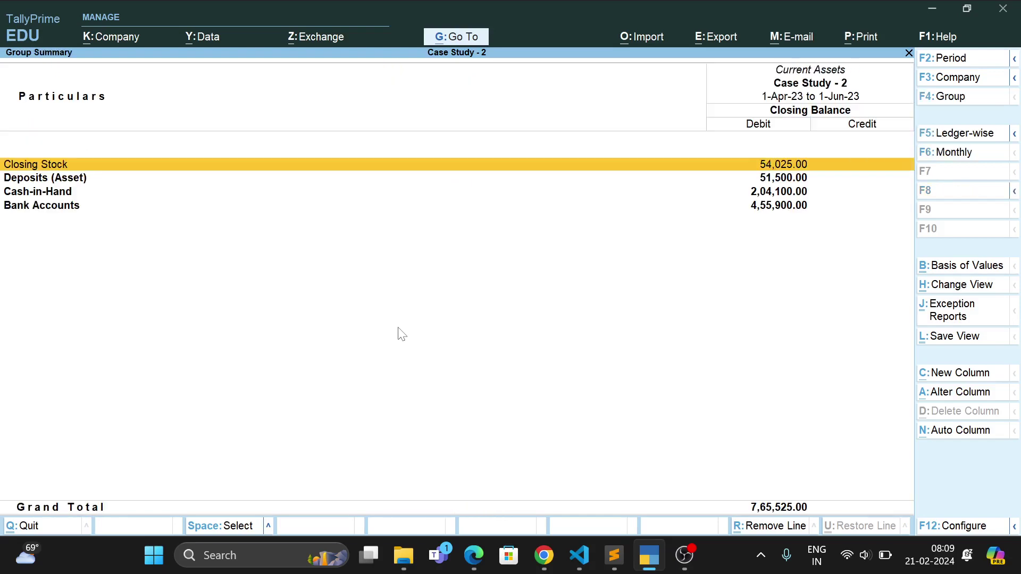
key("Down")
key("Down")
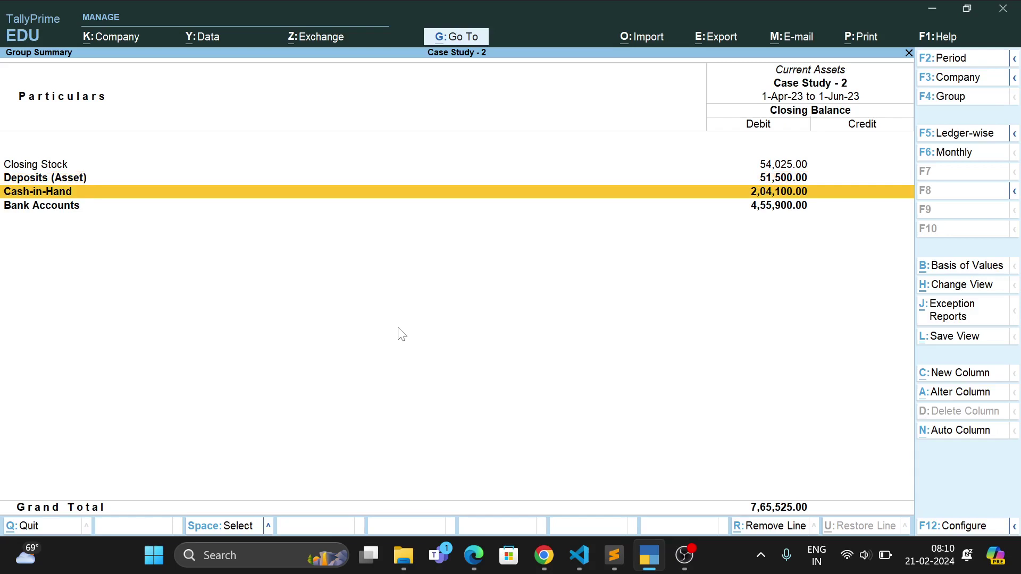
key("Up")
key("Up")
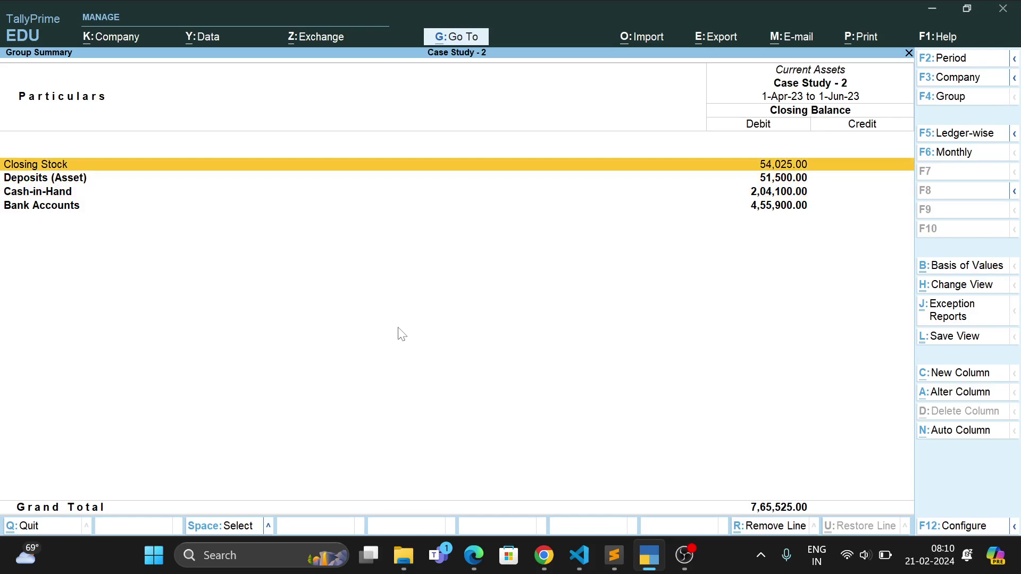
key("Return")
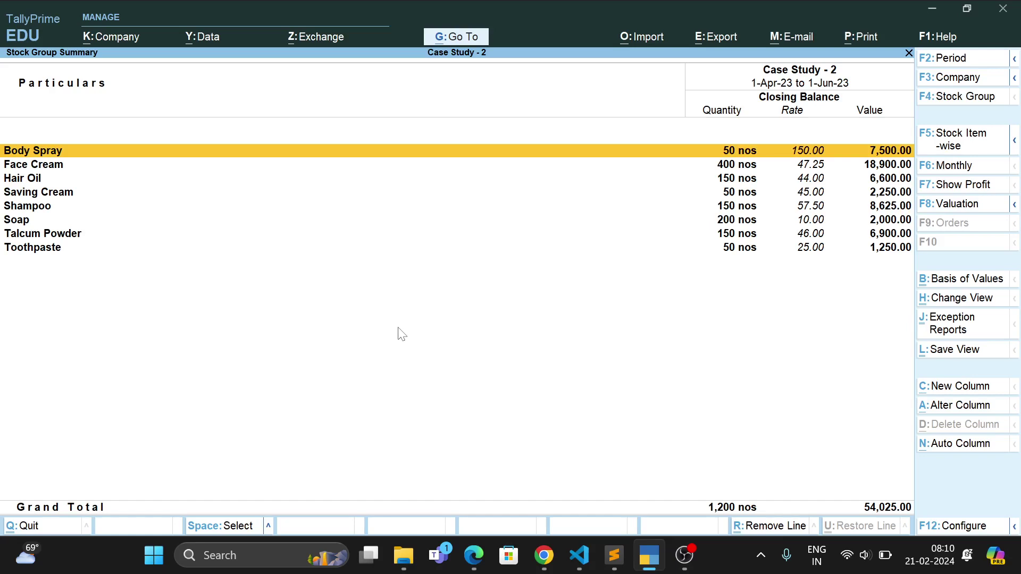
key("Down")
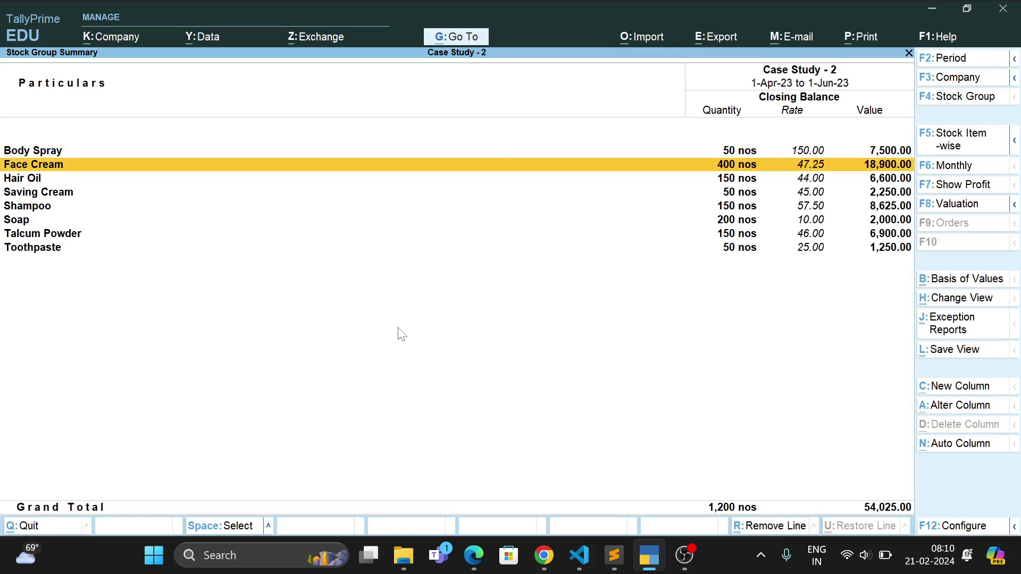
key("Escape")
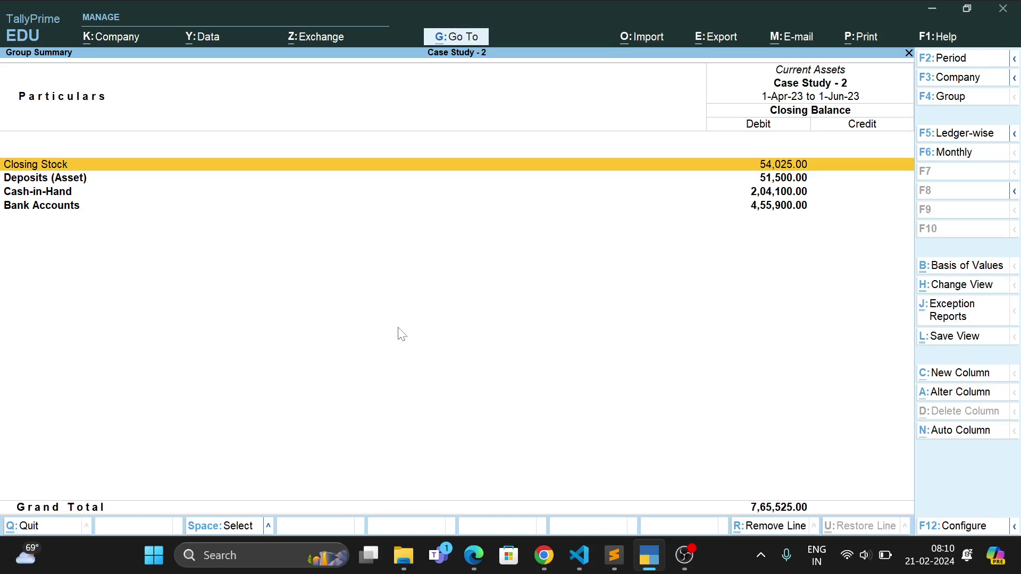
key("Escape")
View the Profit & Loss A/c from the Balance Sheet, and close the reports back to the Gateway of Tally.
key("Down")
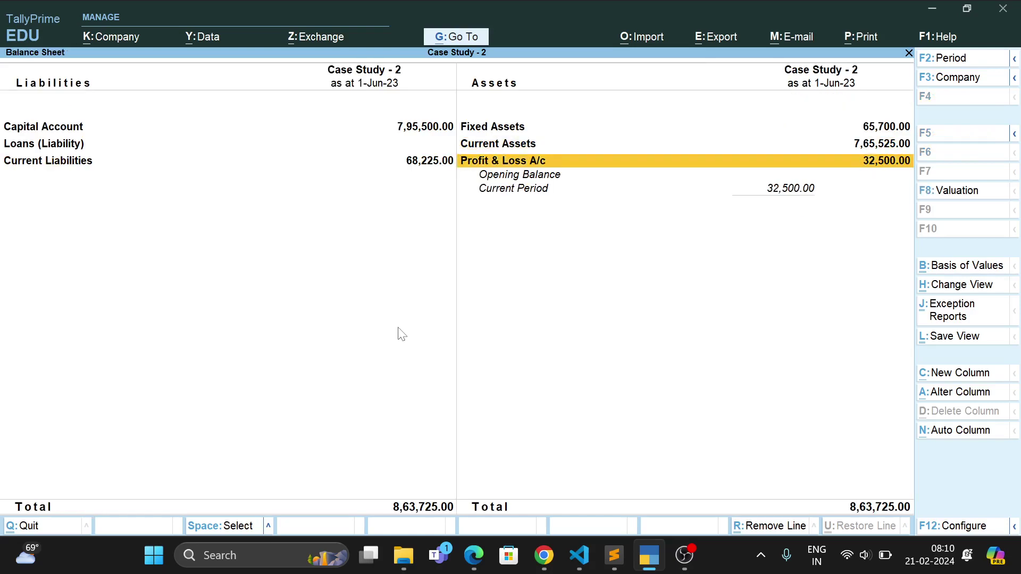
key("Return")
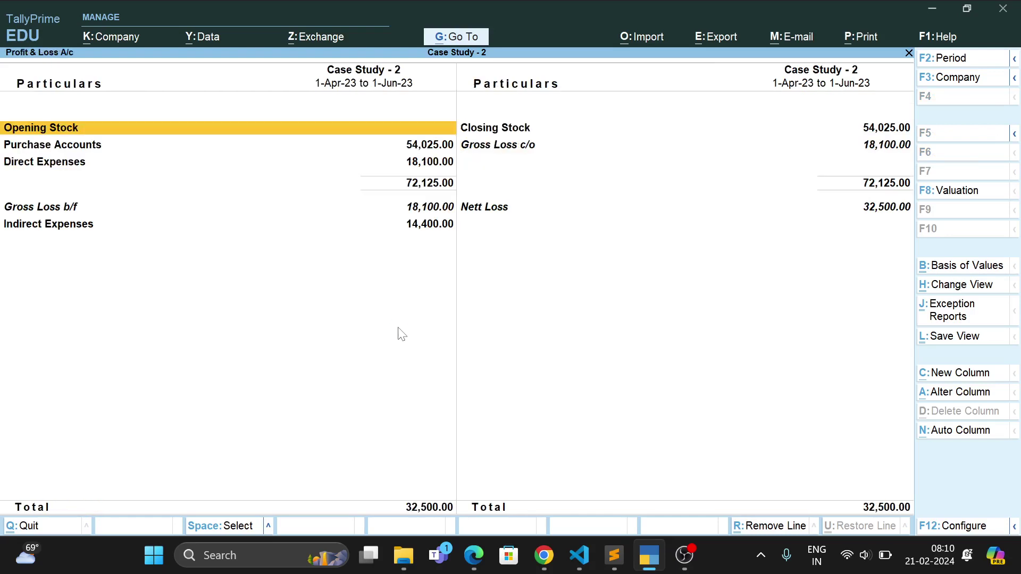
key("Escape")
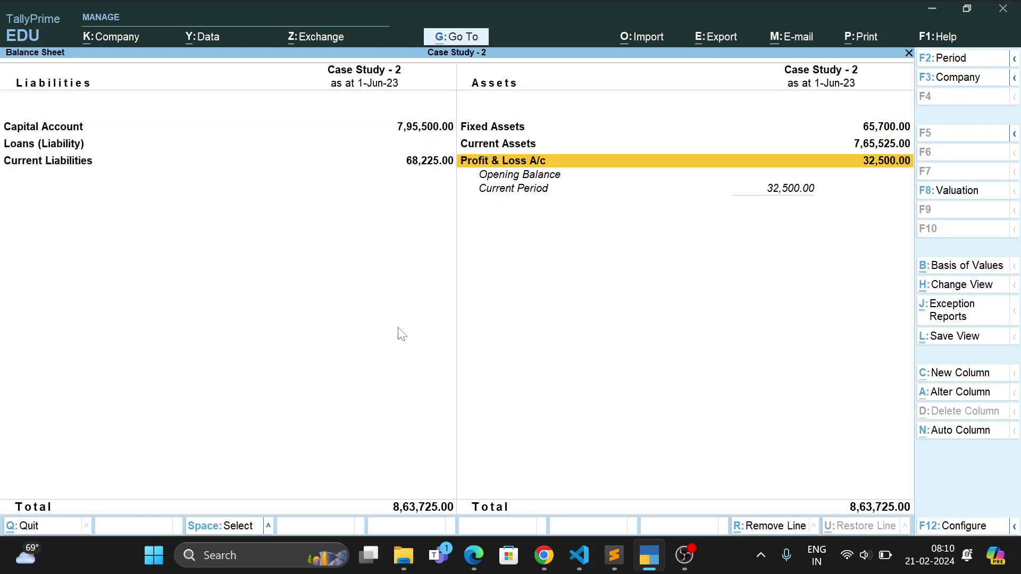
key("Escape")
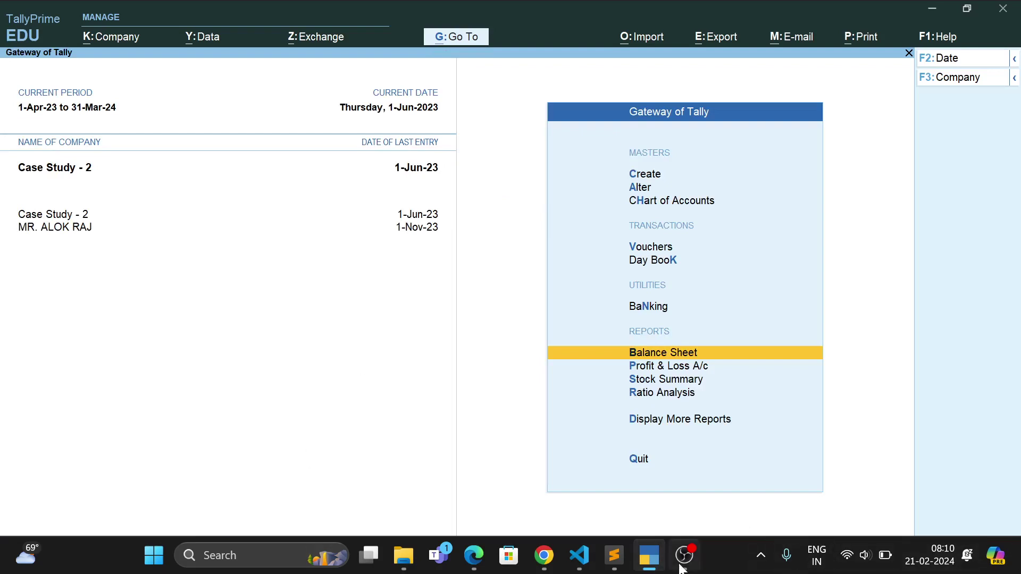
mouse_move(681, 568)
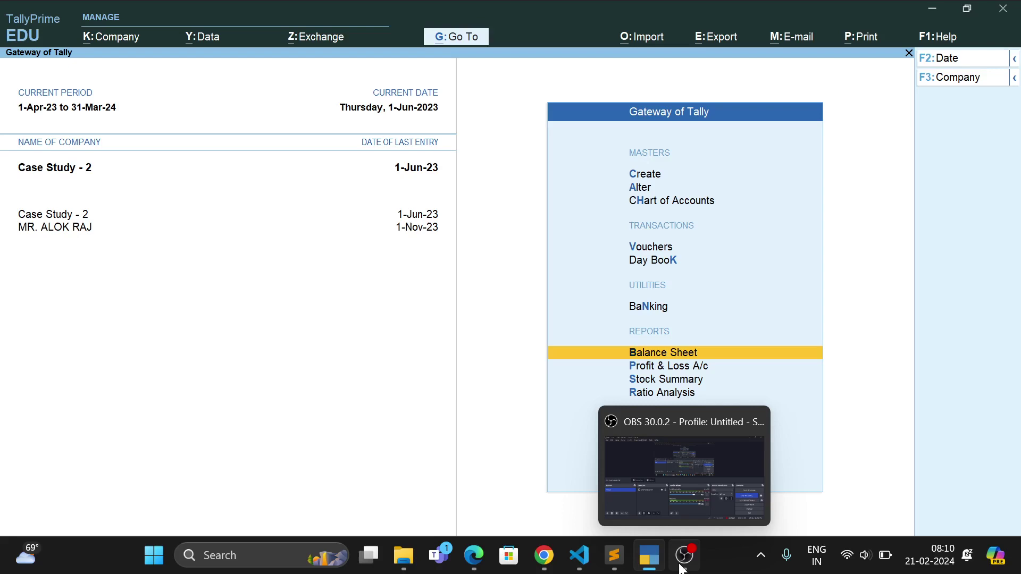